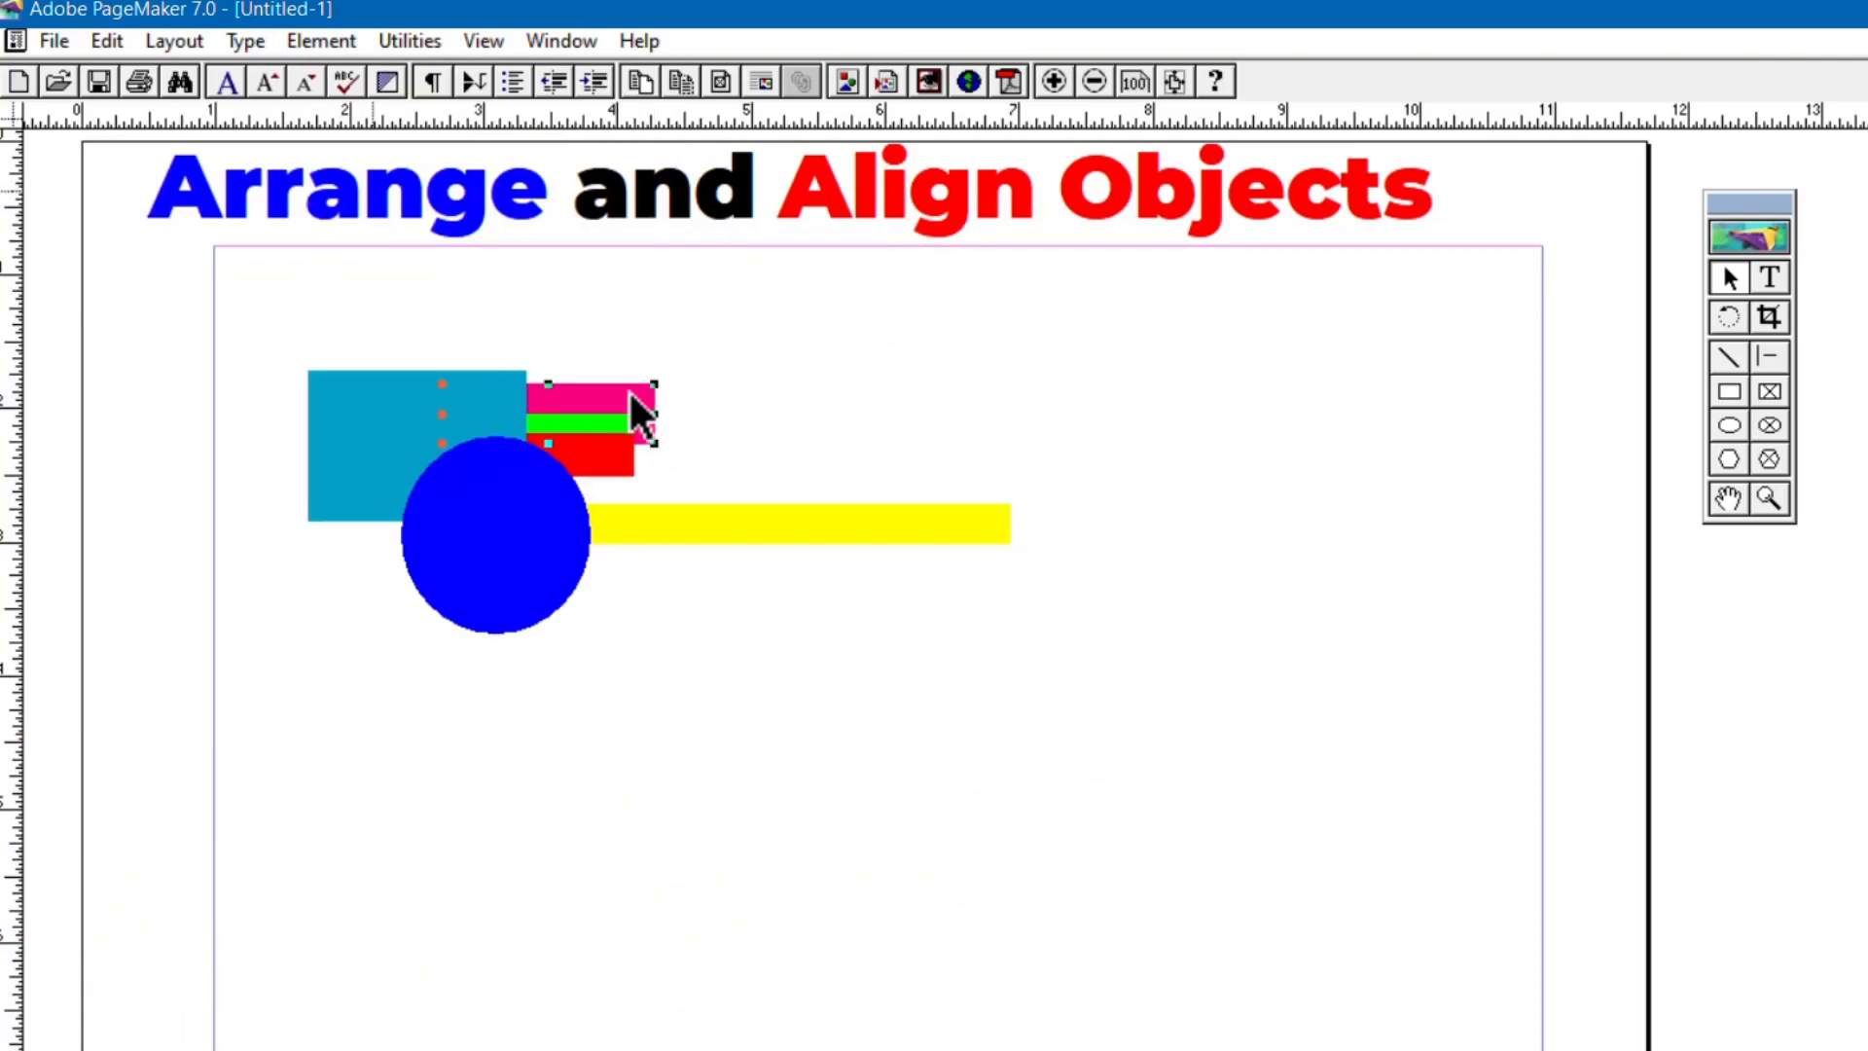
Bring the pink rectangle to the front of the stack and move it down over the blue circle.
left_click(321, 41)
left_click(777, 246)
left_click_drag(584, 416, 446, 529)
Send the blue circle to the back, behind all the other shapes.
left_click(595, 550)
left_click(321, 41)
left_click(770, 348)
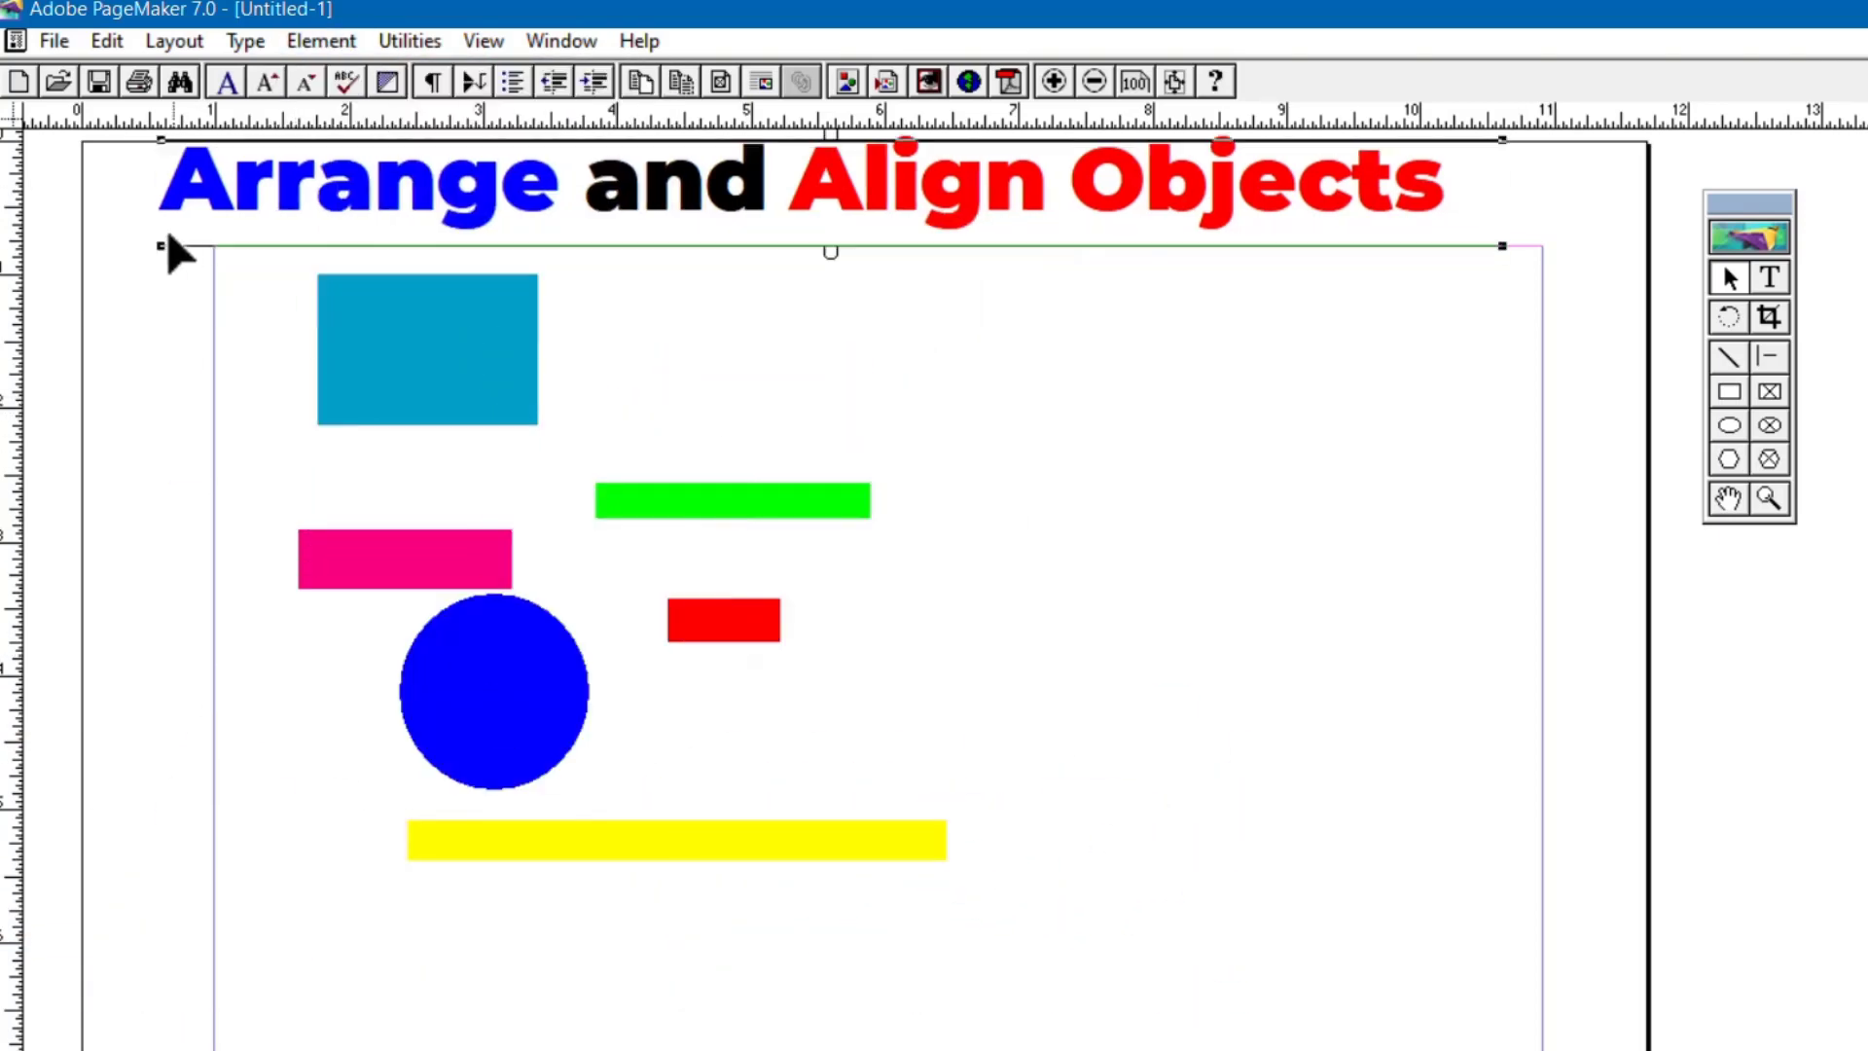
Align the left sides of all six selected shapes, with no vertical alignment.
left_click(321, 41)
left_click(394, 277)
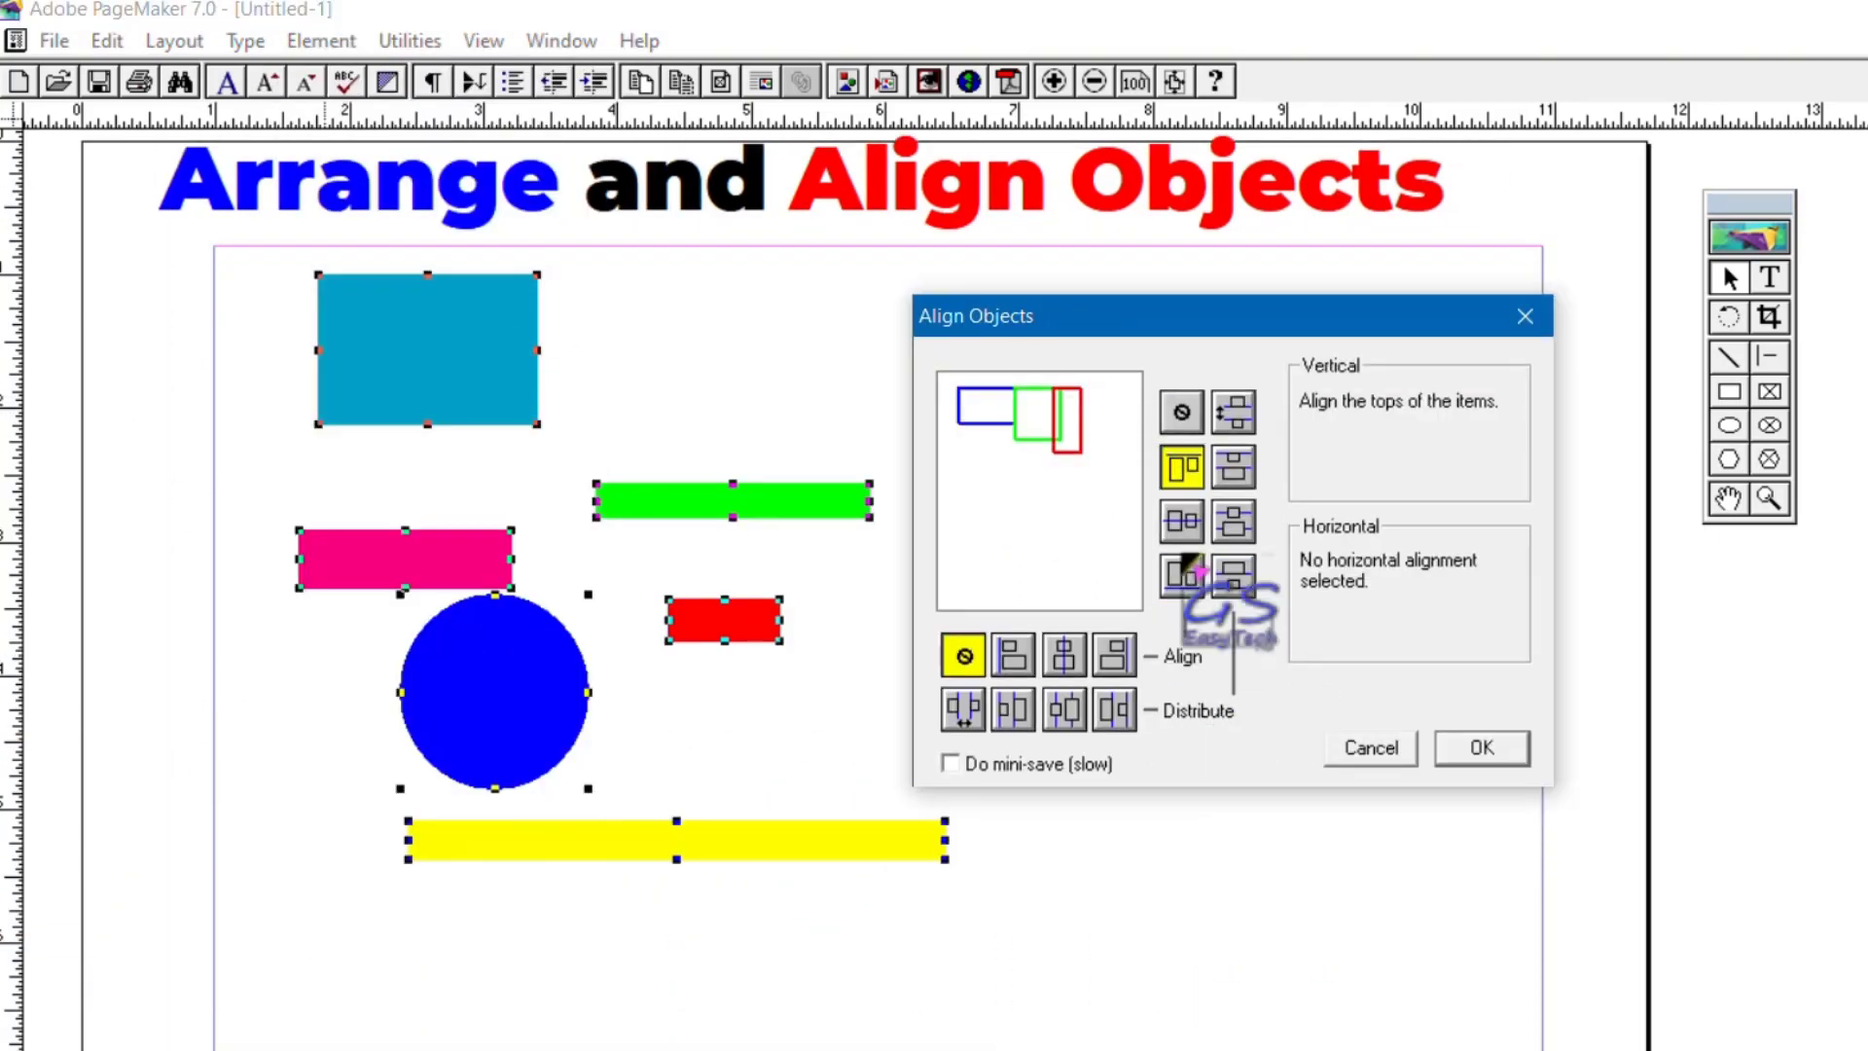
left_click(1012, 654)
left_click(1182, 412)
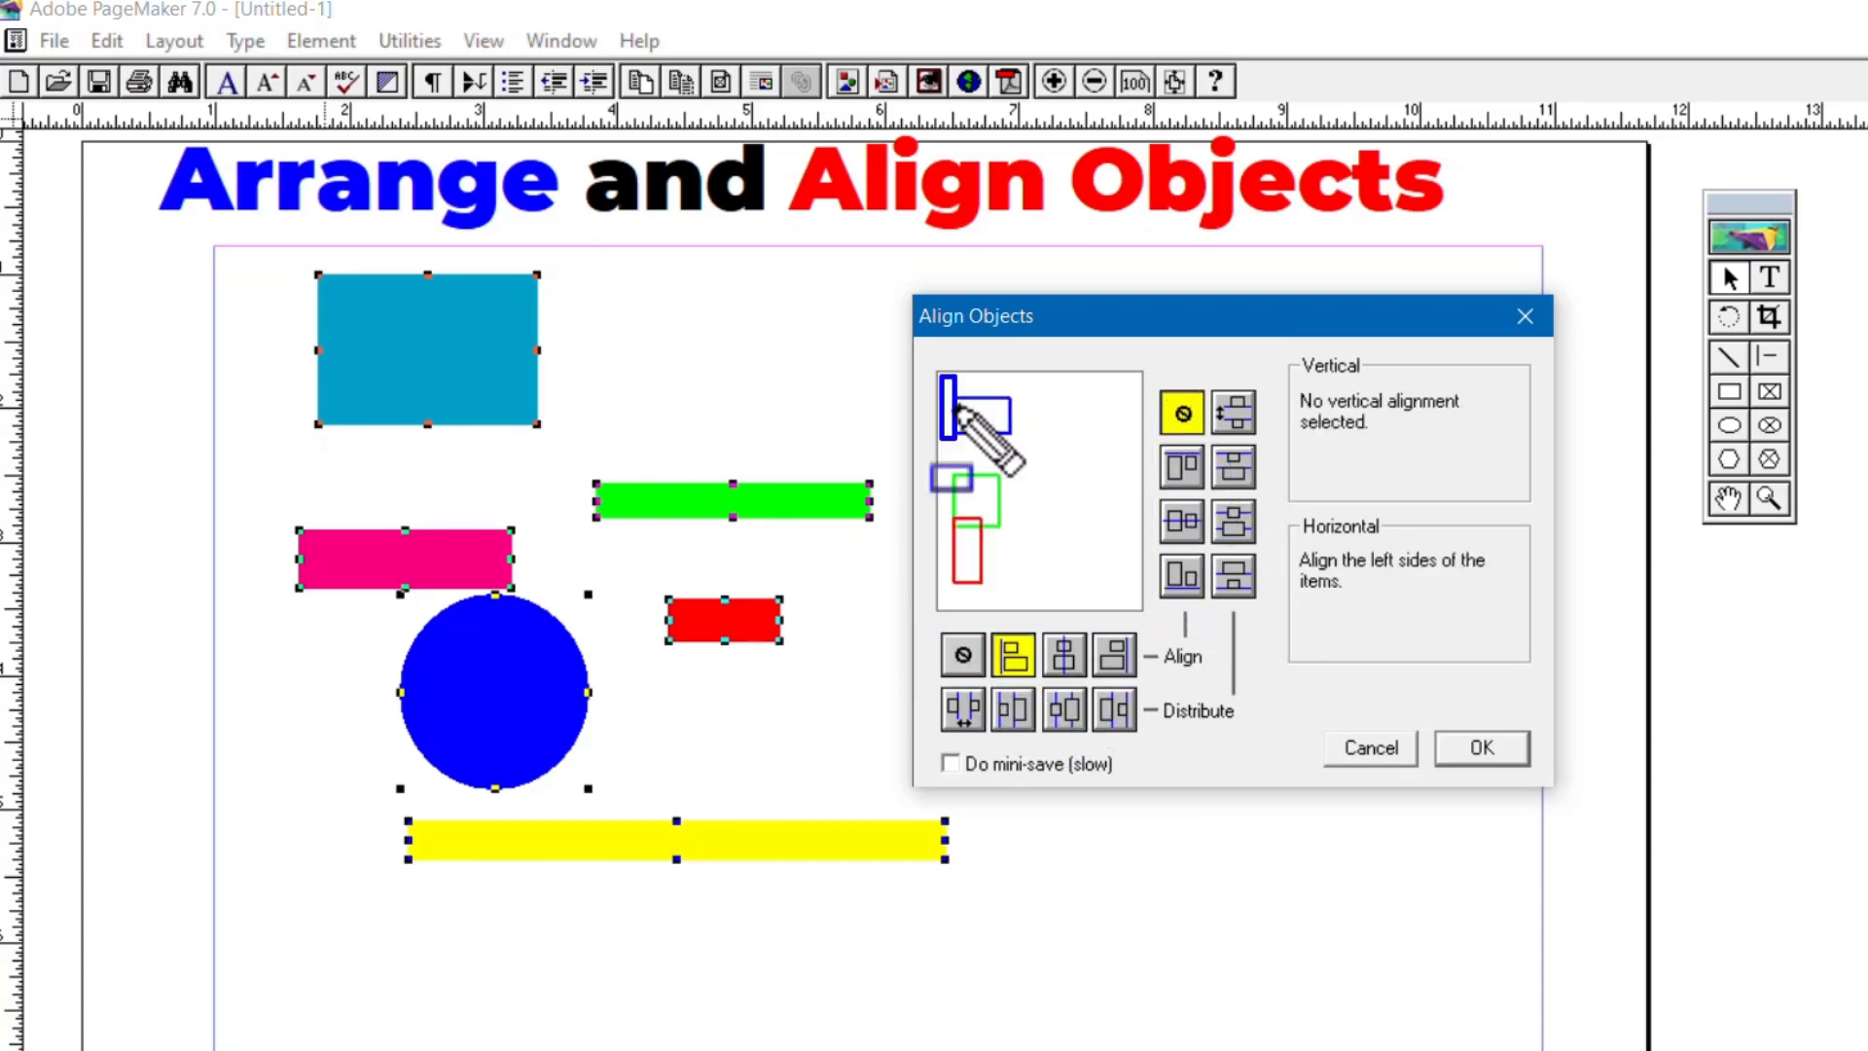
left_click(1481, 748)
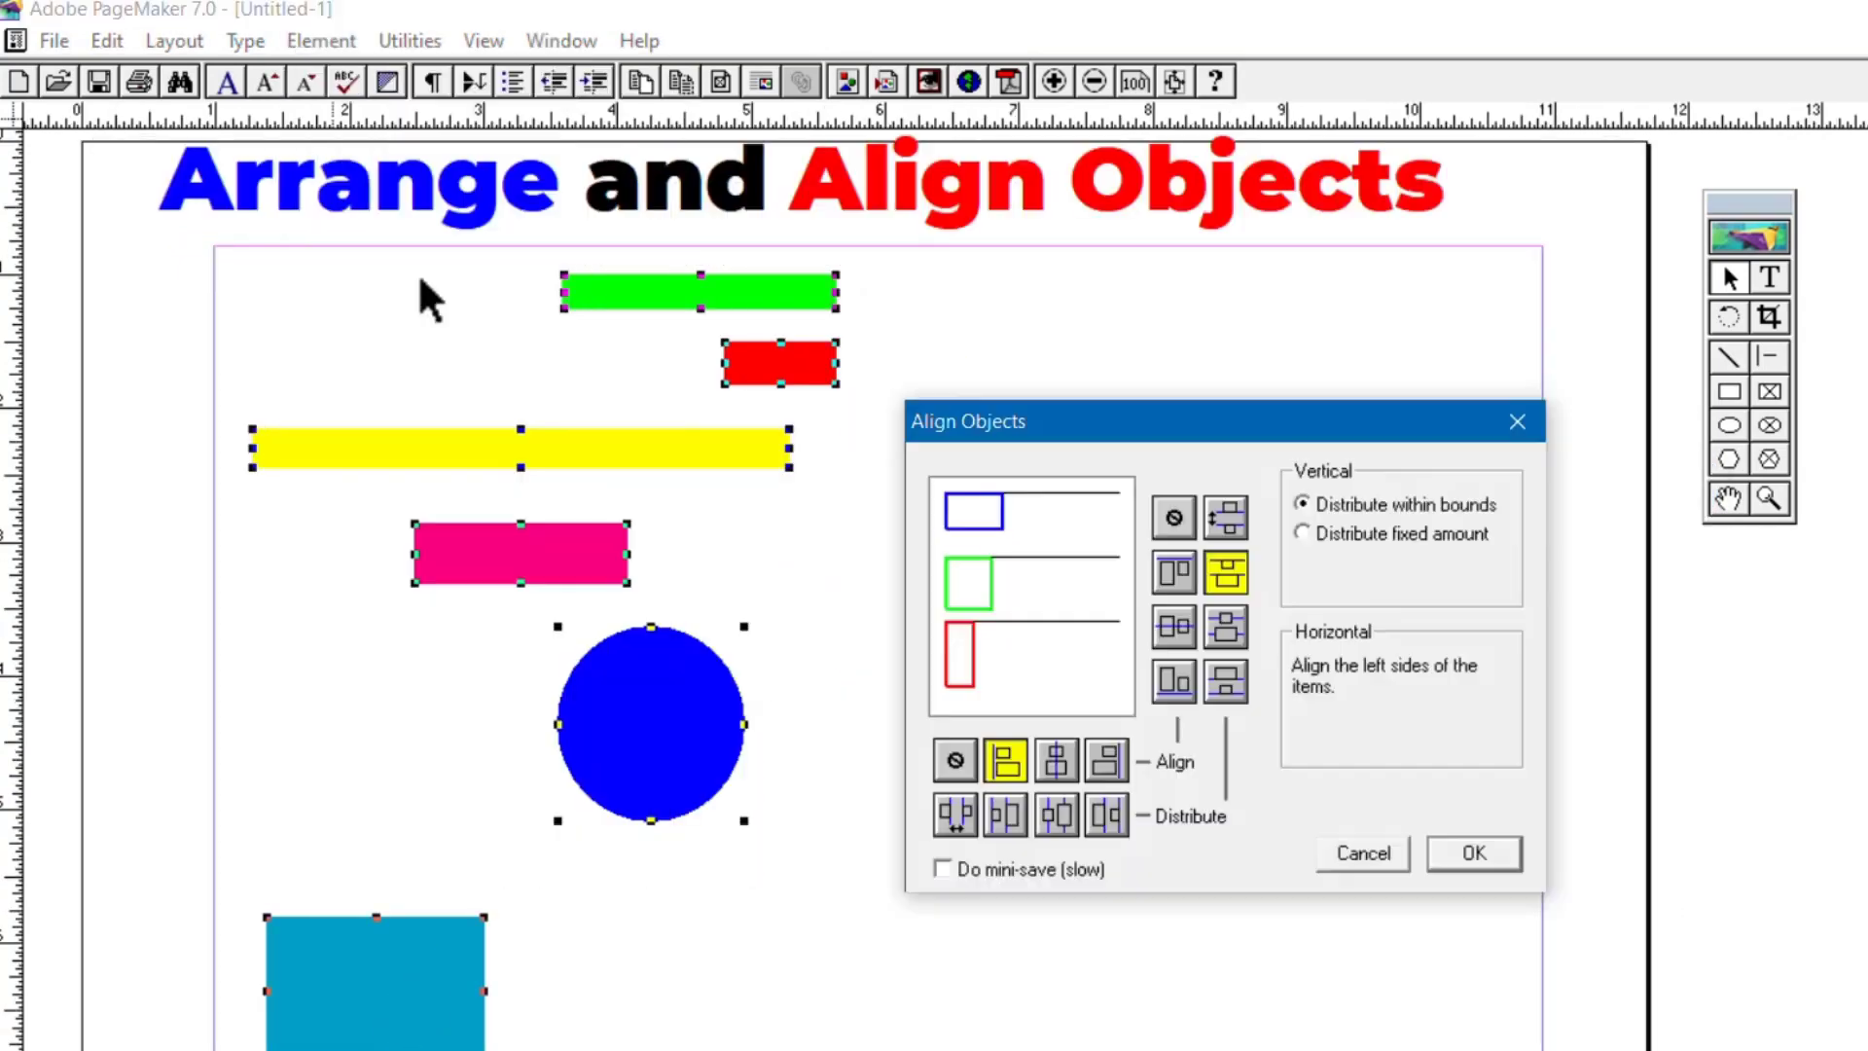
Centre the selected shapes on one vertical line and distribute them vertically with equal spacing, leaving nothing selected.
left_click(1056, 761)
left_click(1226, 681)
left_click(1474, 854)
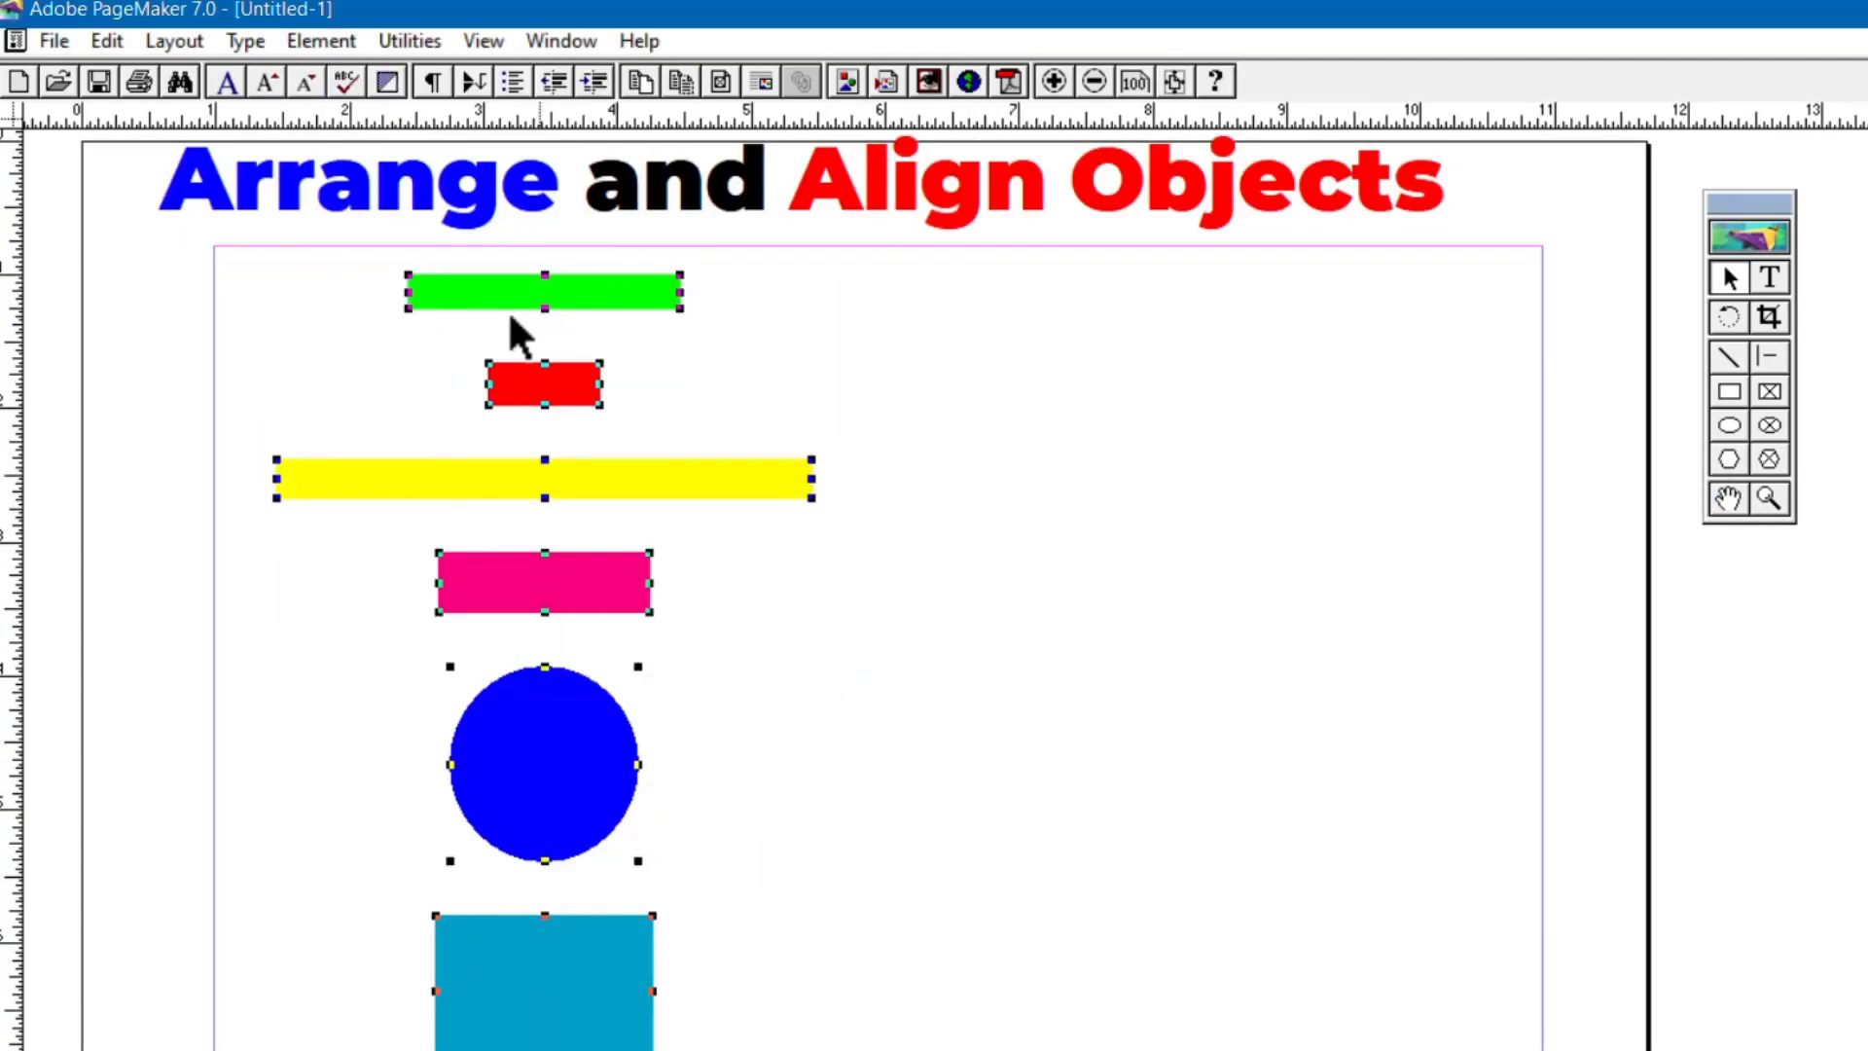
left_click(866, 381)
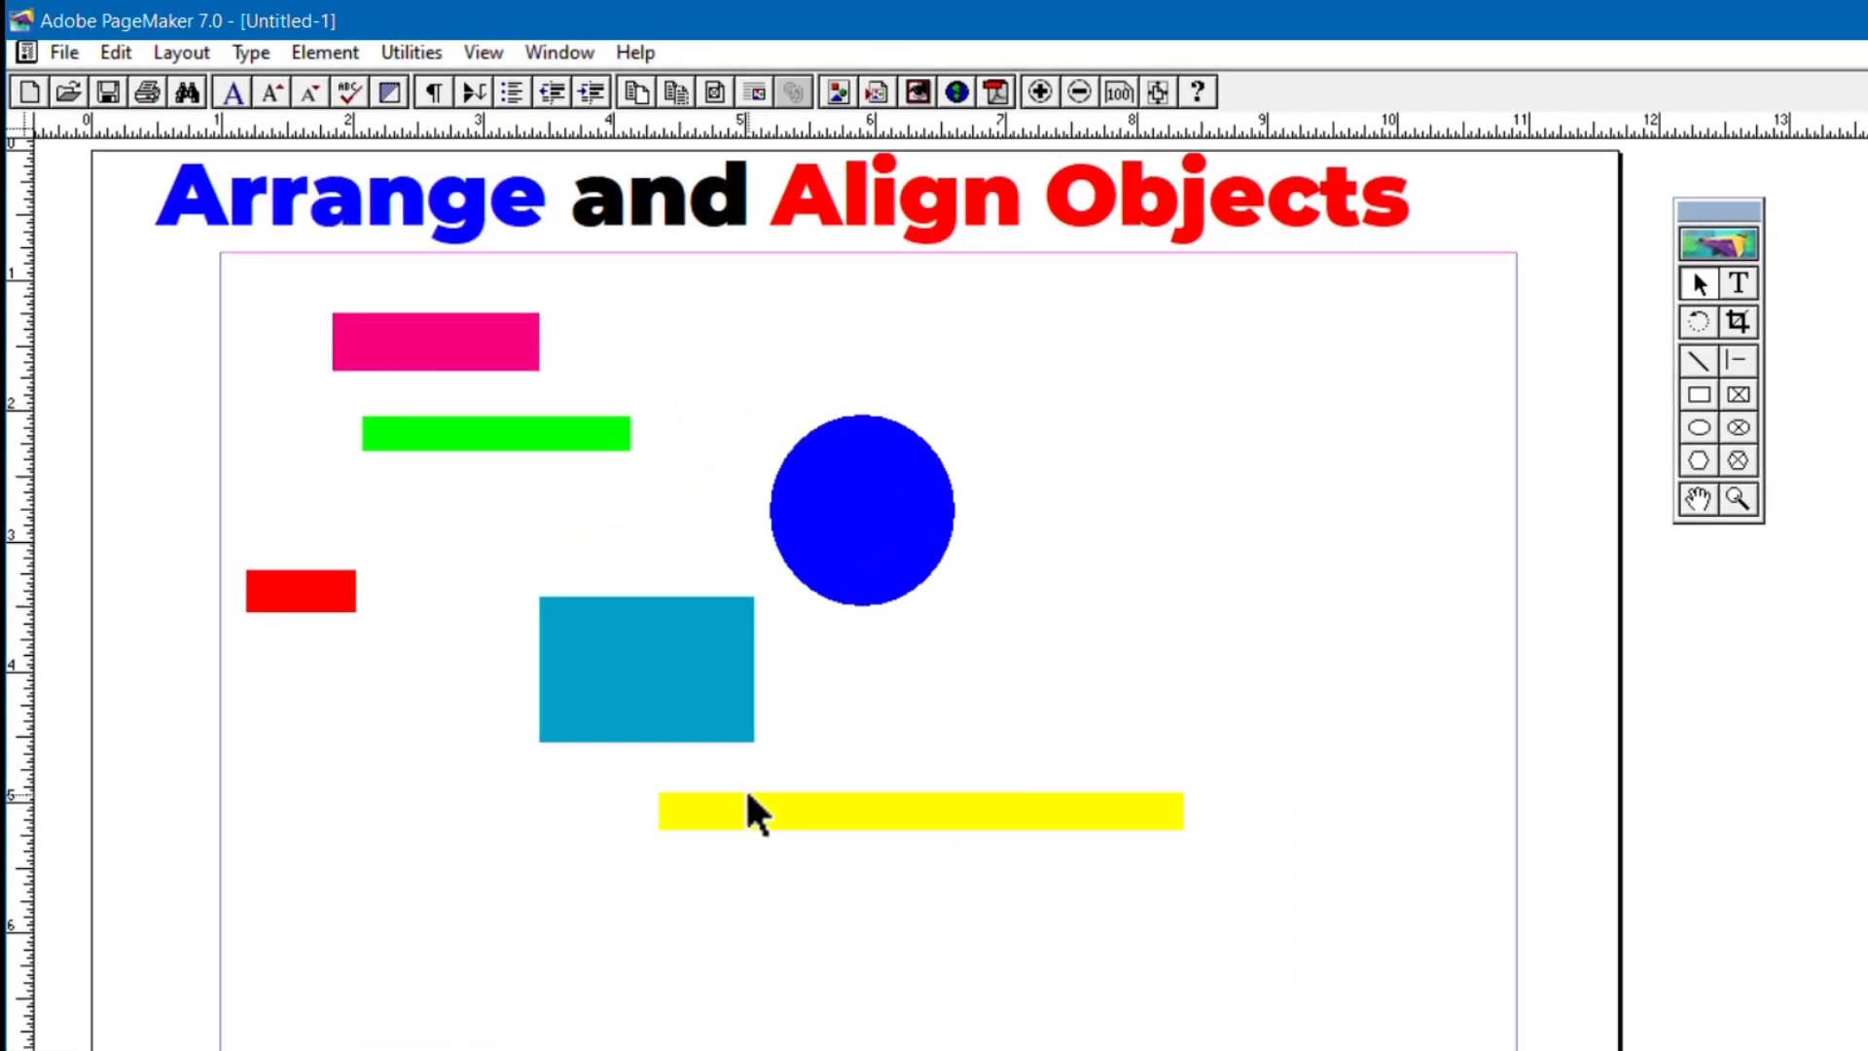
Move the pink, red and teal rectangles, the blue circle and the yellow bar into an overlapping cluster around the green bar.
left_click_drag(467, 336, 584, 431)
left_click_drag(318, 597, 588, 463)
left_click_drag(622, 659, 395, 436)
left_click_drag(847, 480, 526, 508)
left_click(812, 812)
left_click_drag(810, 809, 679, 542)
left_click(686, 732)
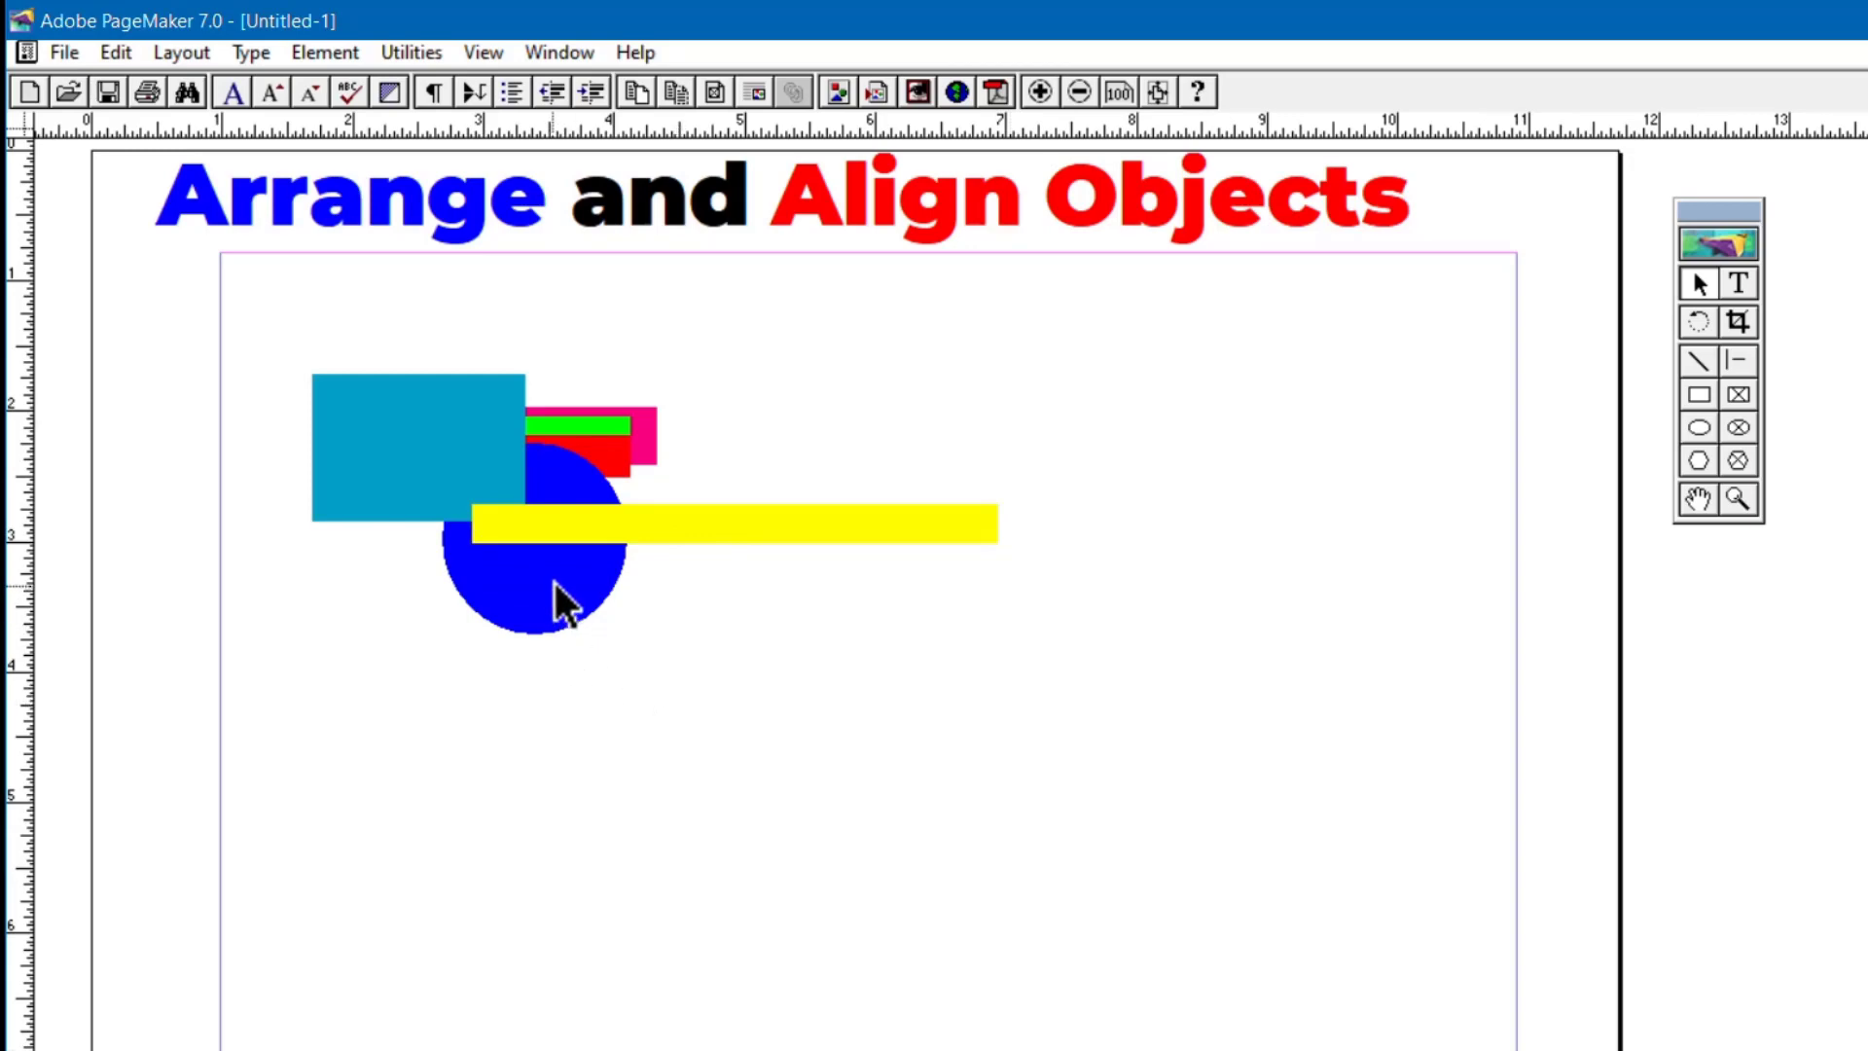
left_click_drag(559, 581, 519, 580)
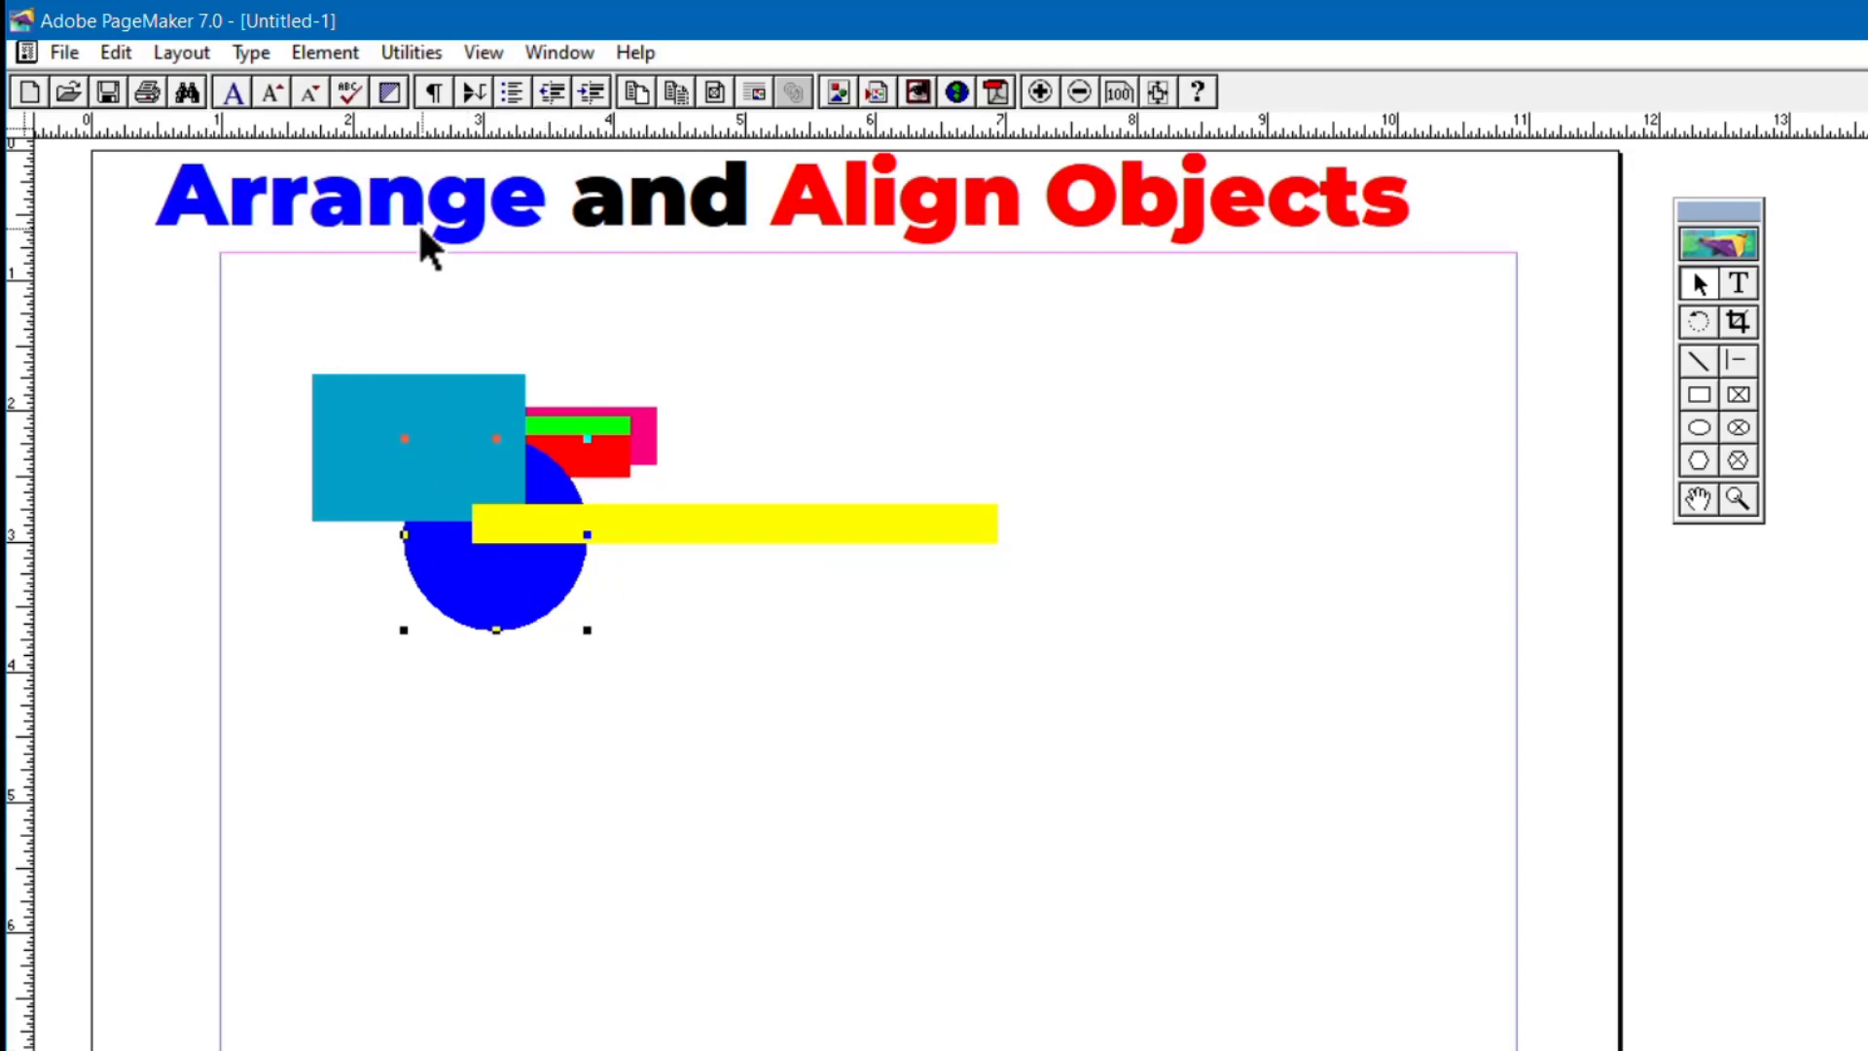
left_click(640, 724)
left_click(493, 580)
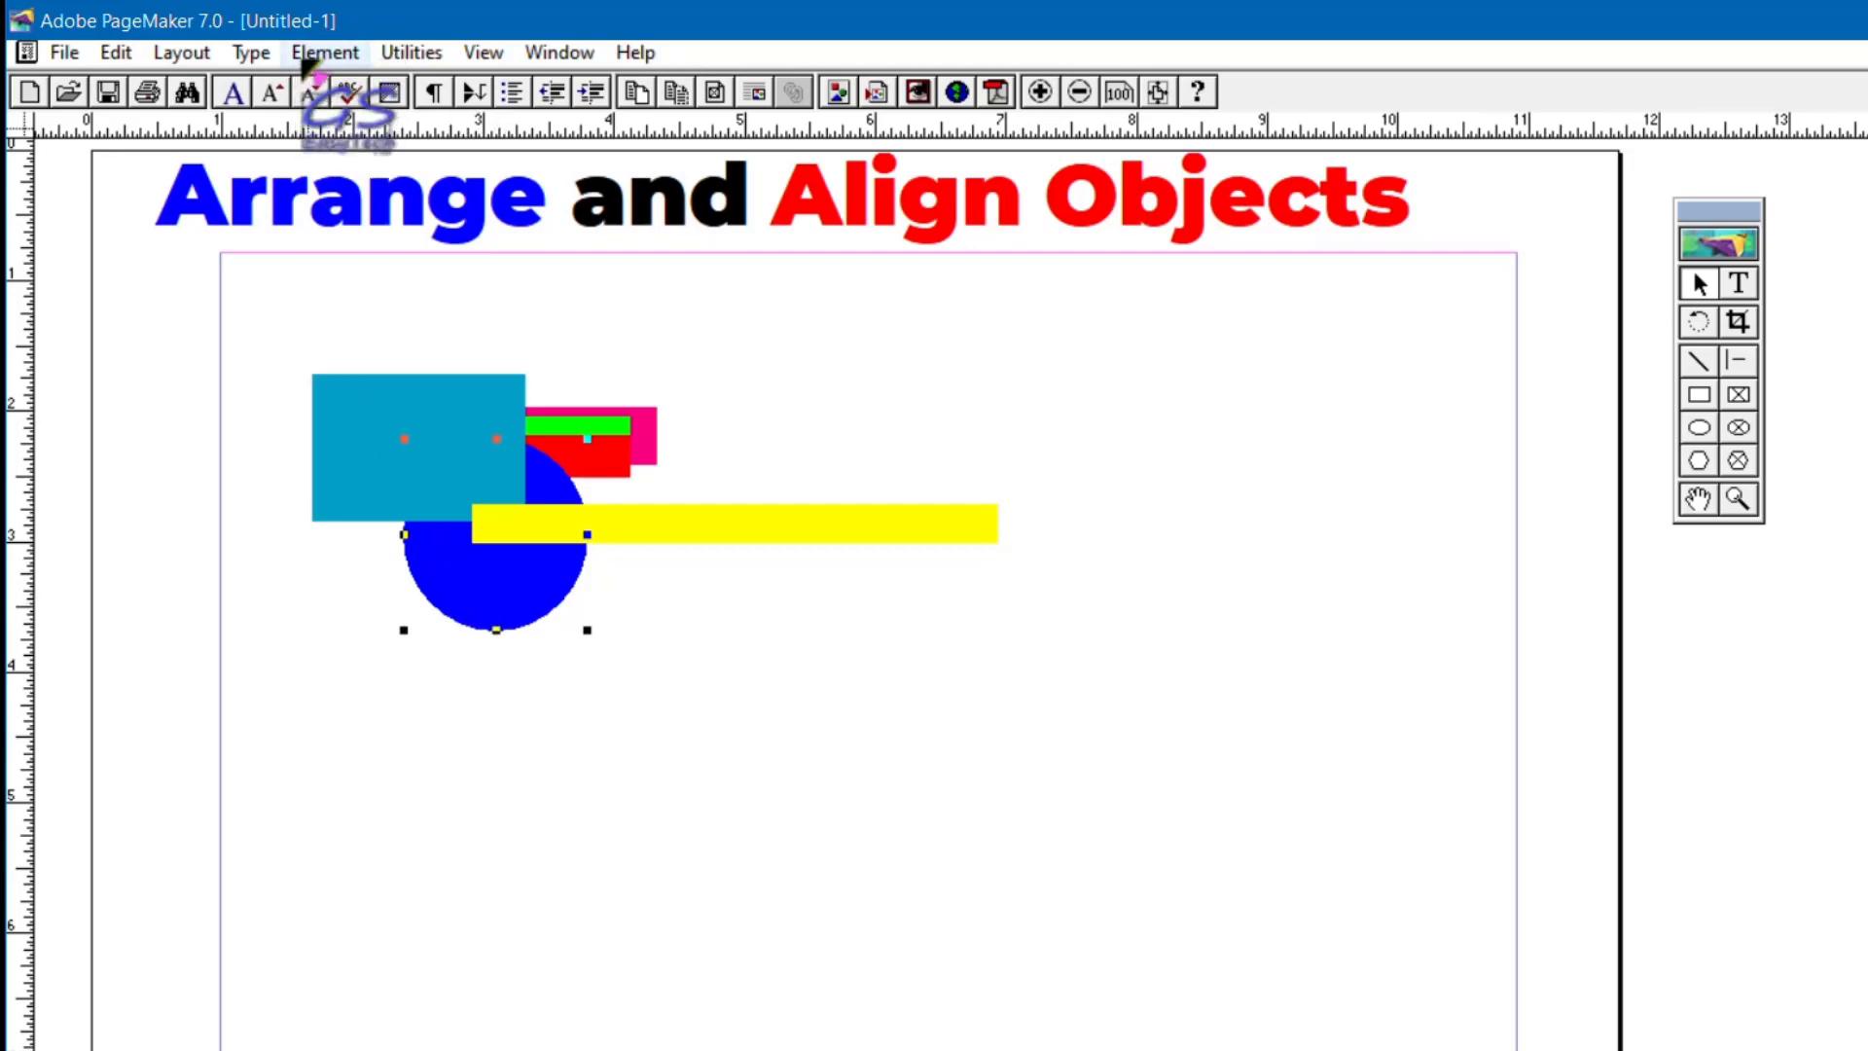
left_click(309, 58)
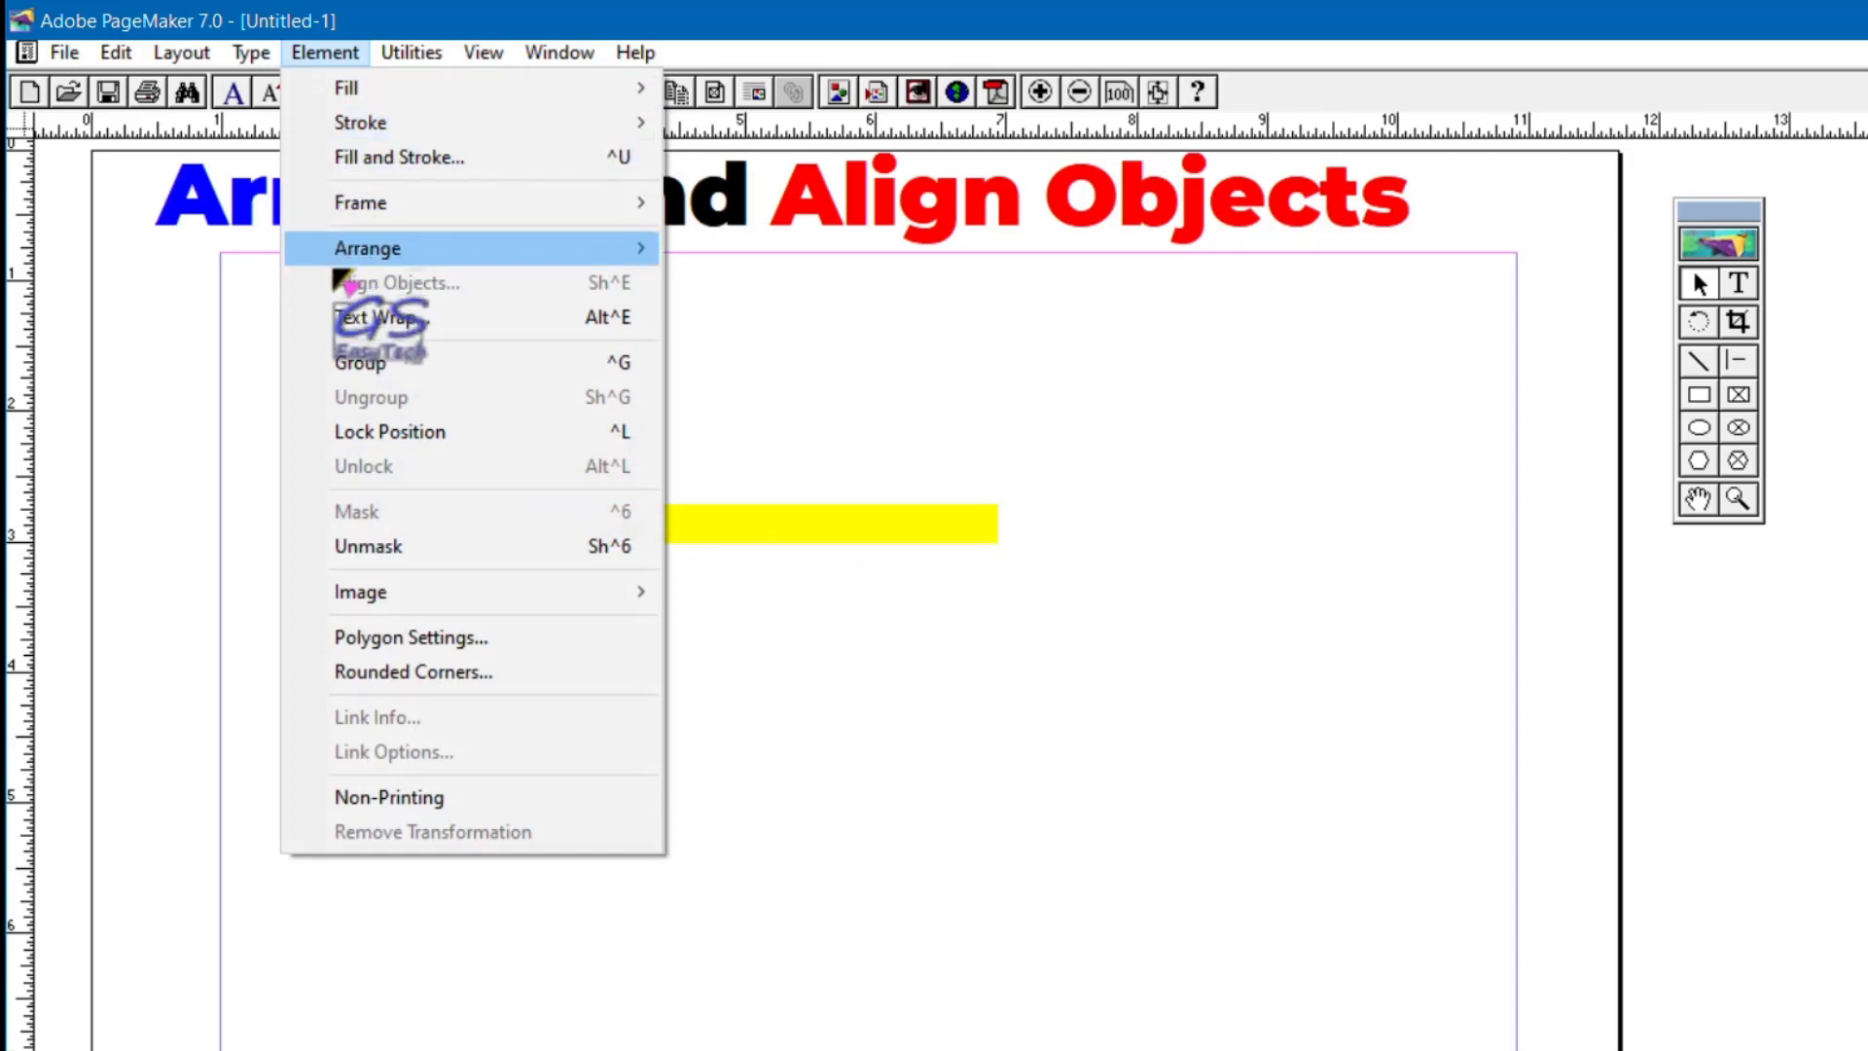
mouse_move(353, 257)
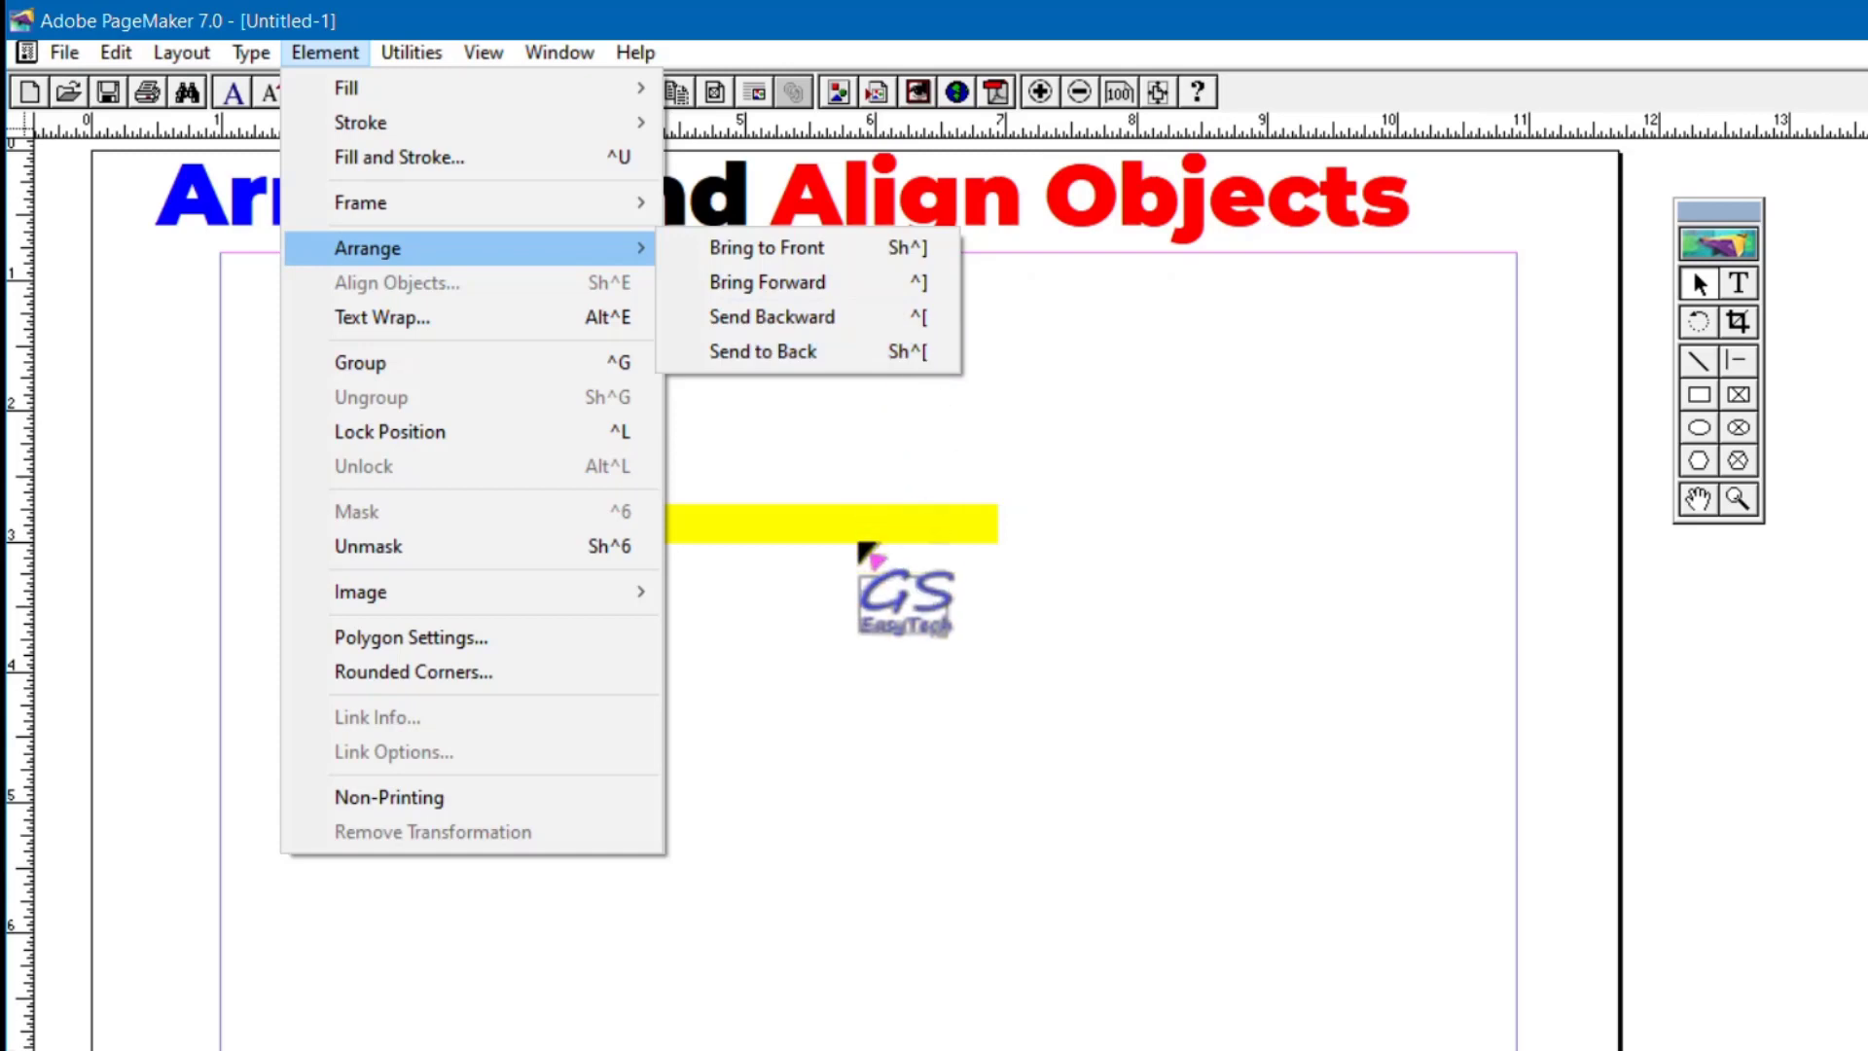
left_click(859, 584)
Bring the blue circle to the front of the overlapping shapes.
left_click(507, 596)
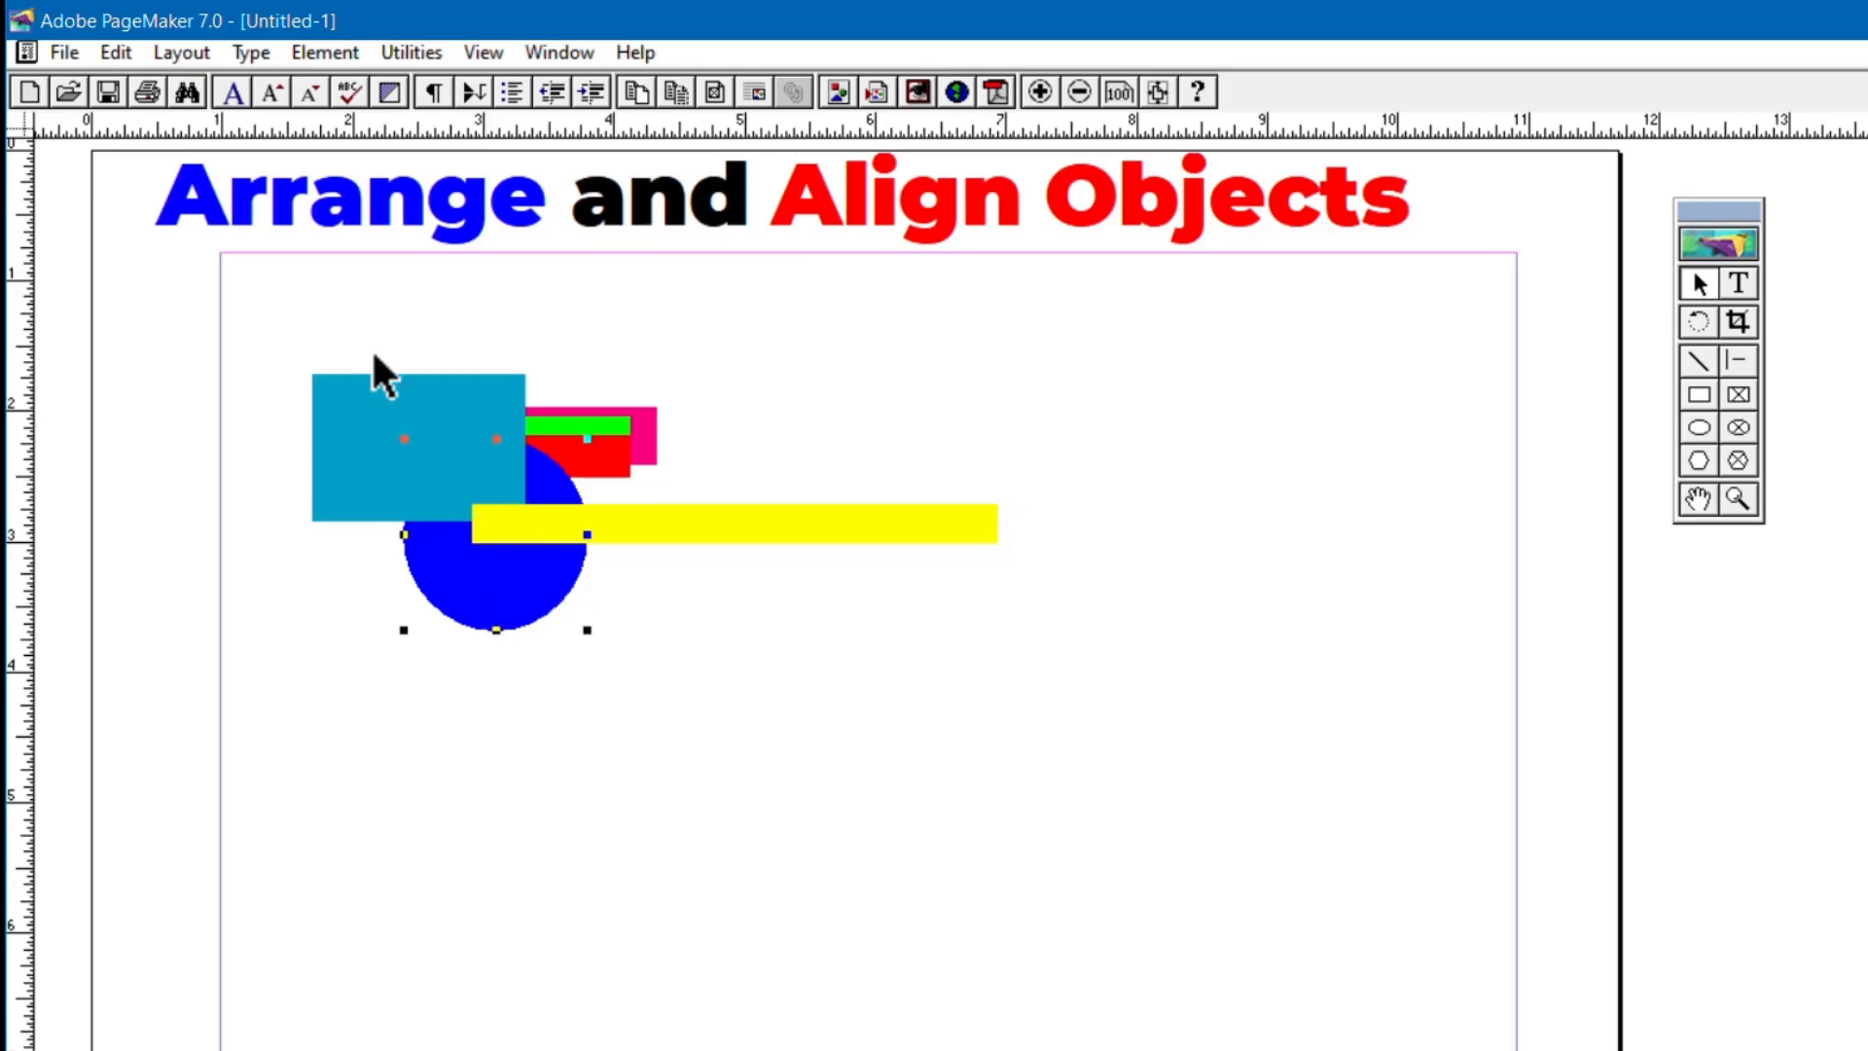
left_click(306, 55)
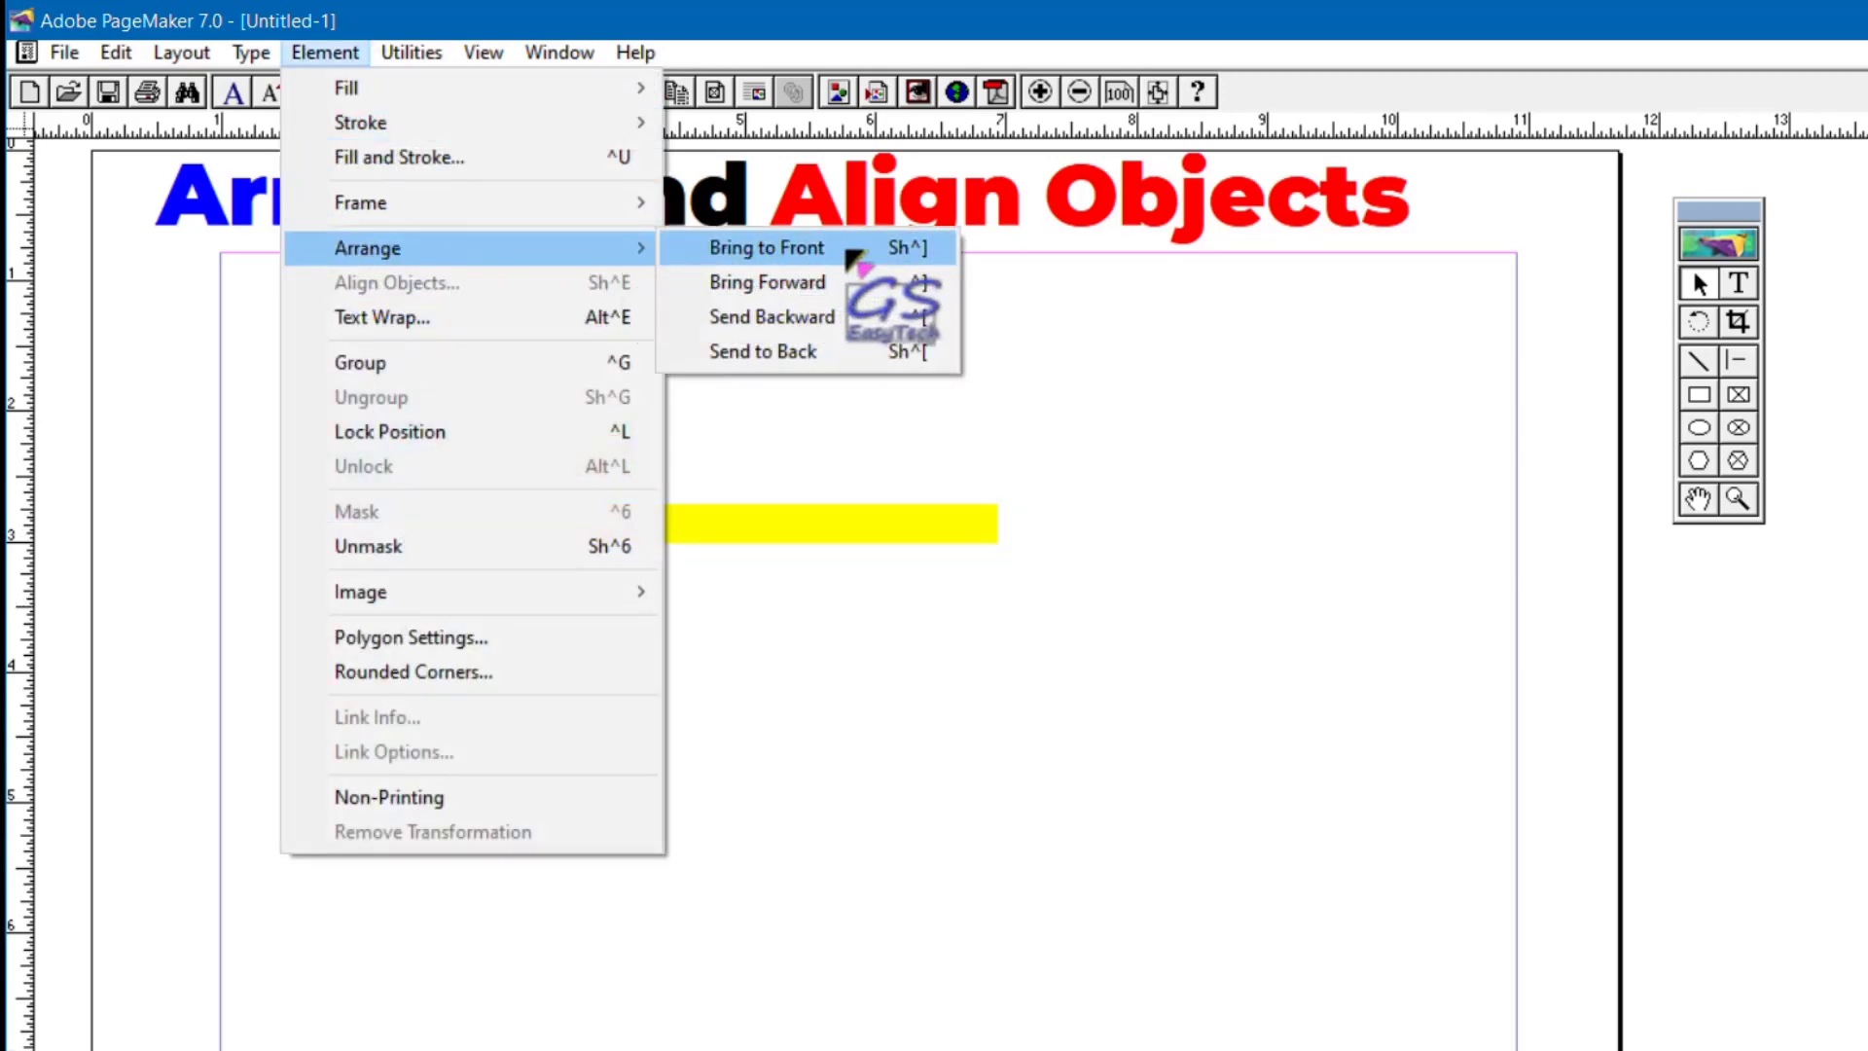
left_click(848, 252)
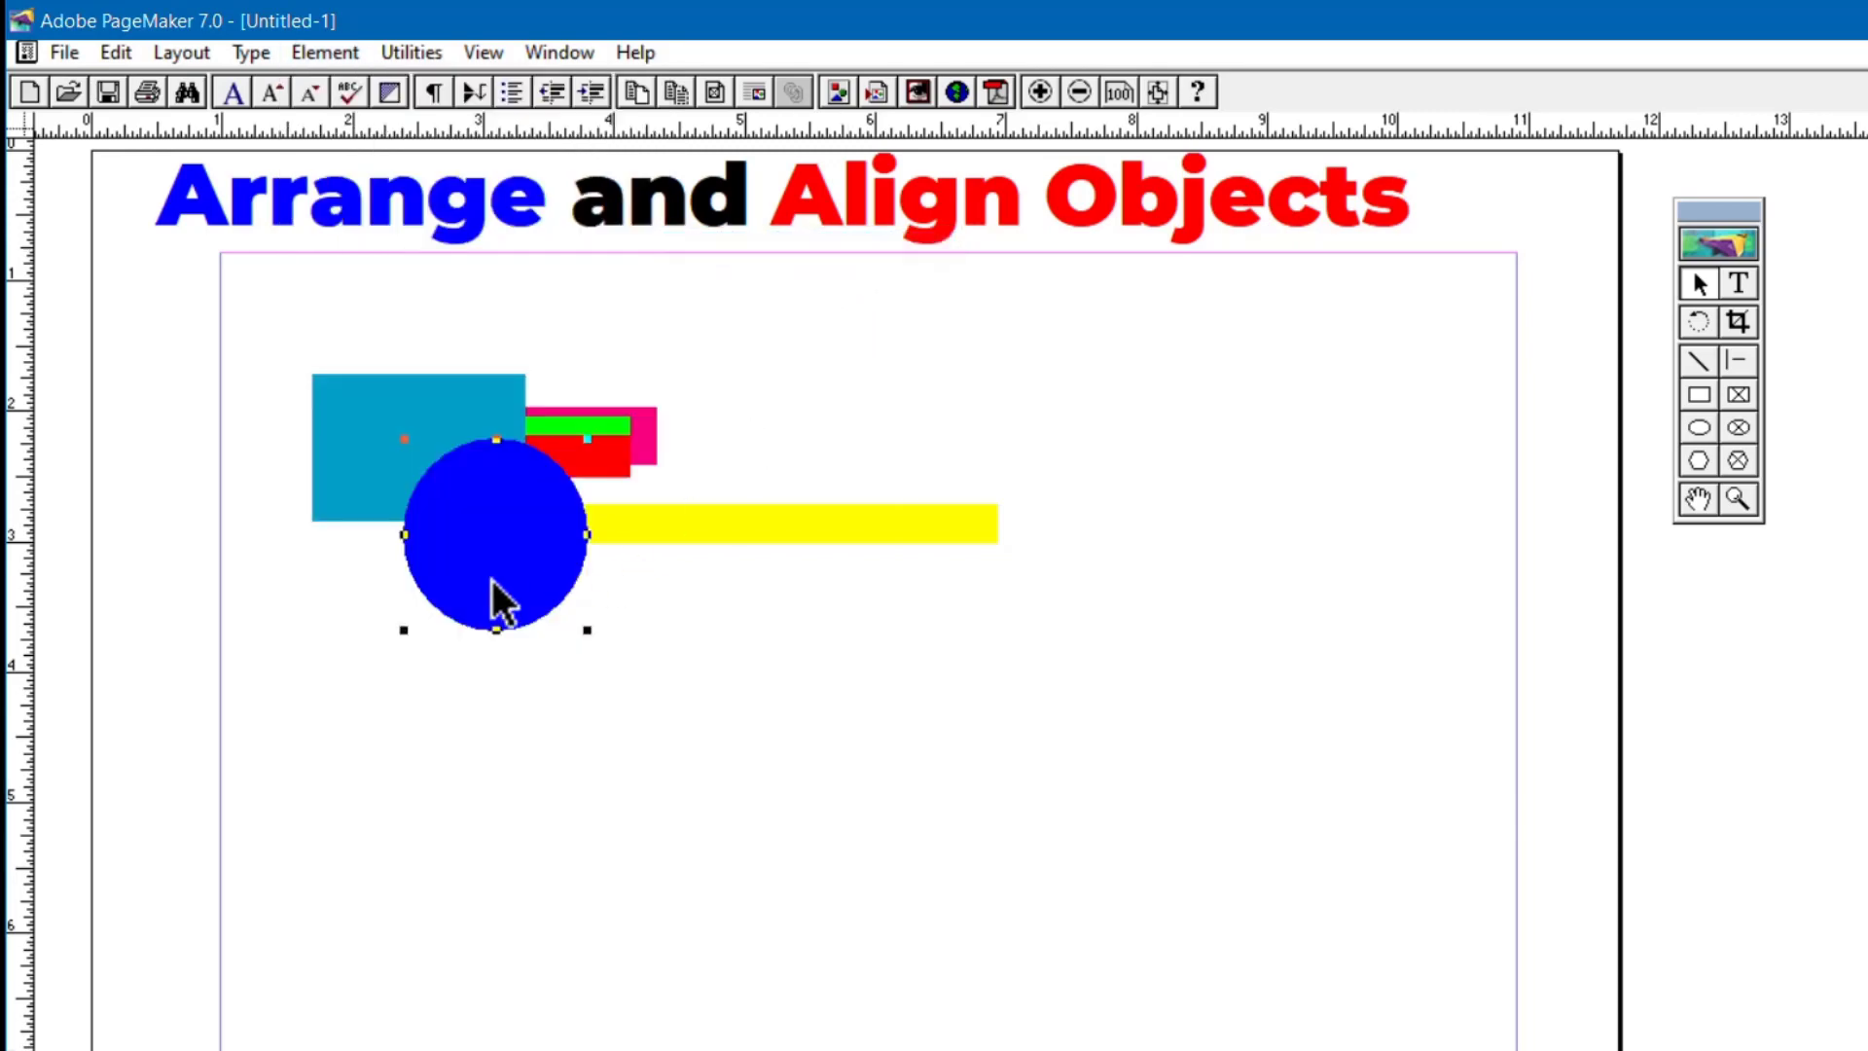
Nudge the pink rectangle up, bring it to the front and move it over the lower teal rectangle and the blue circle.
left_click(645, 427)
left_click_drag(645, 410, 644, 413)
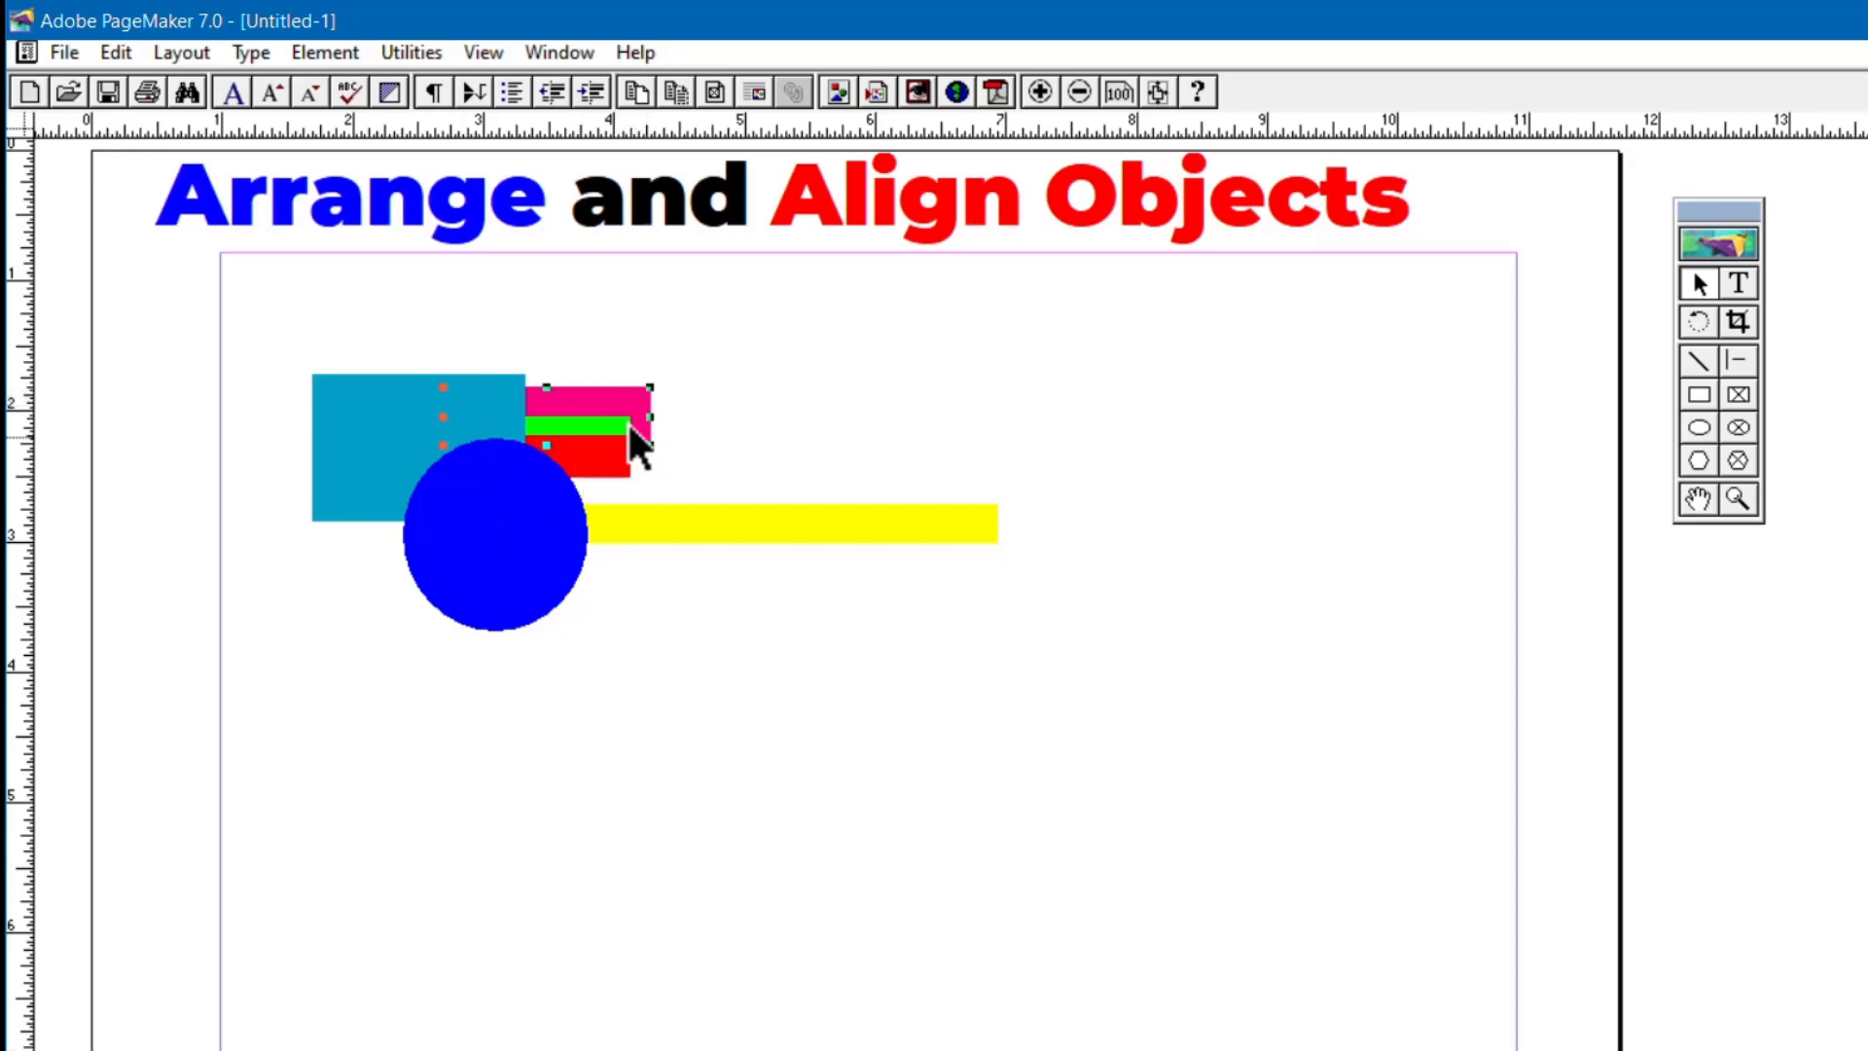
left_click(697, 390)
left_click(627, 395)
left_click(325, 57)
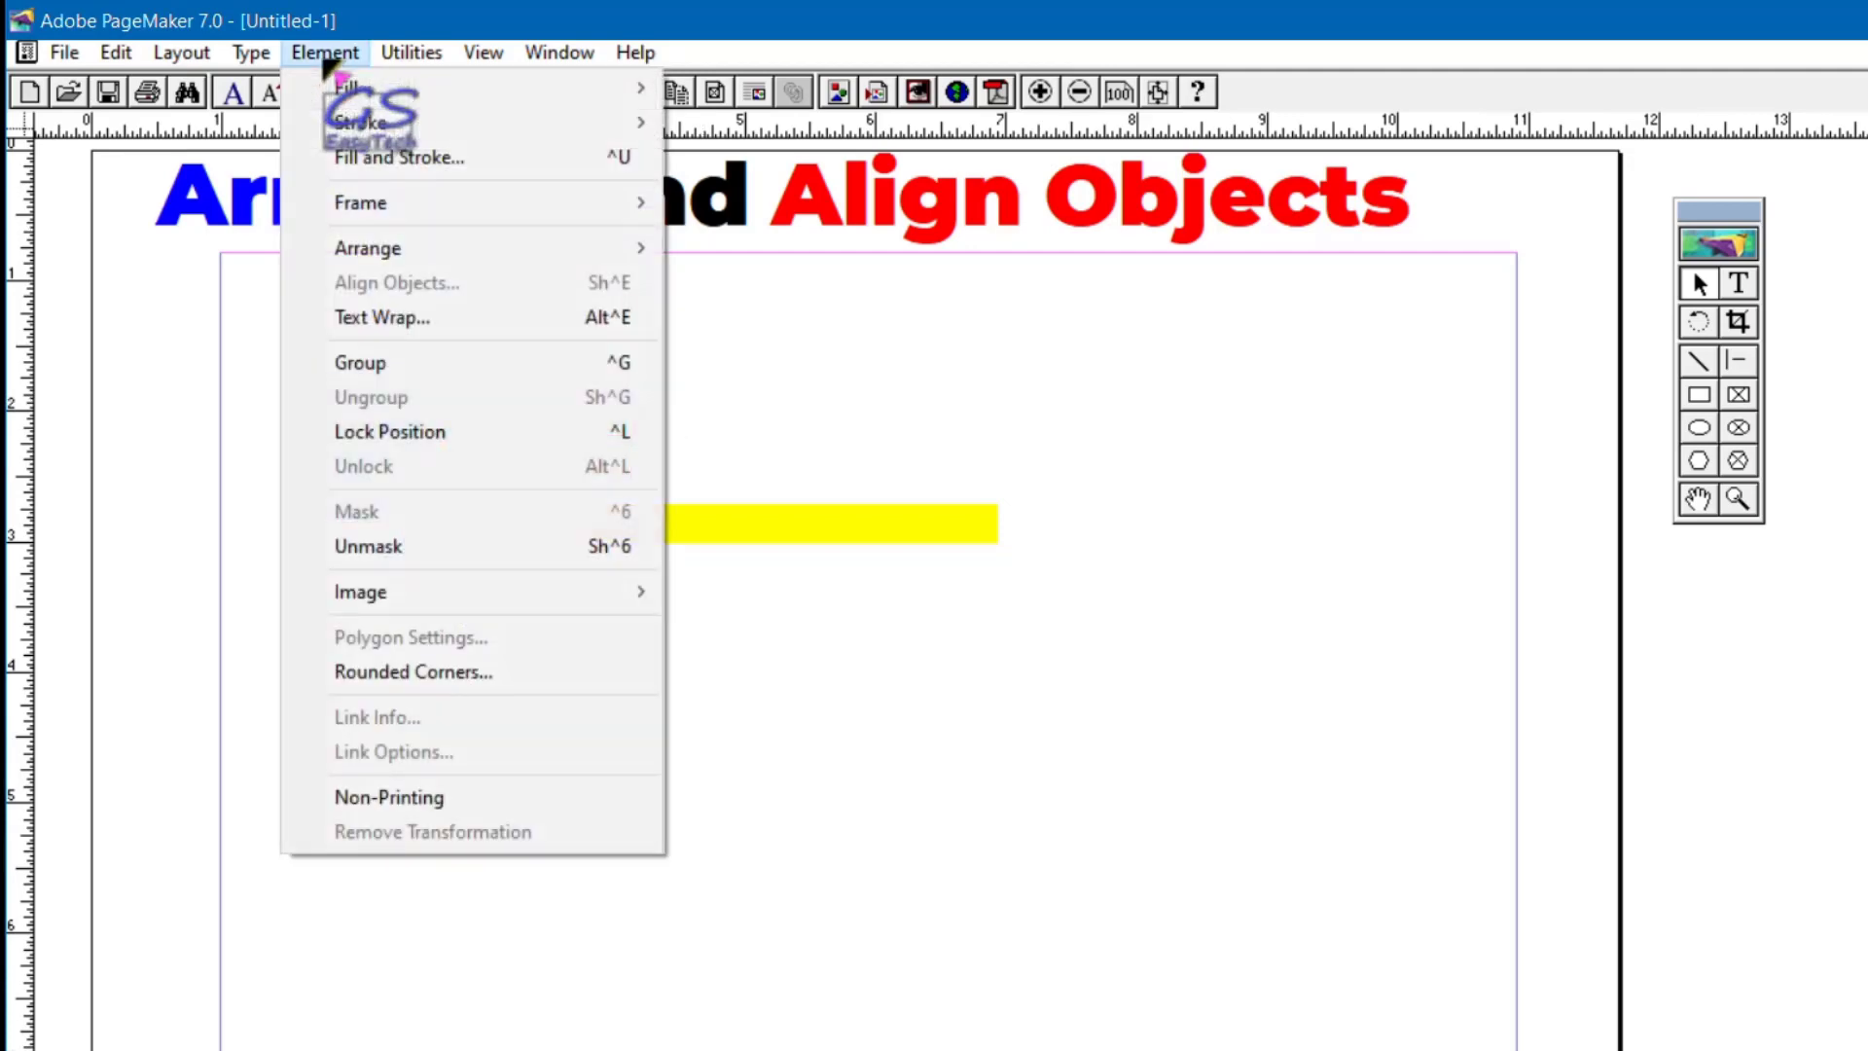
mouse_move(634, 251)
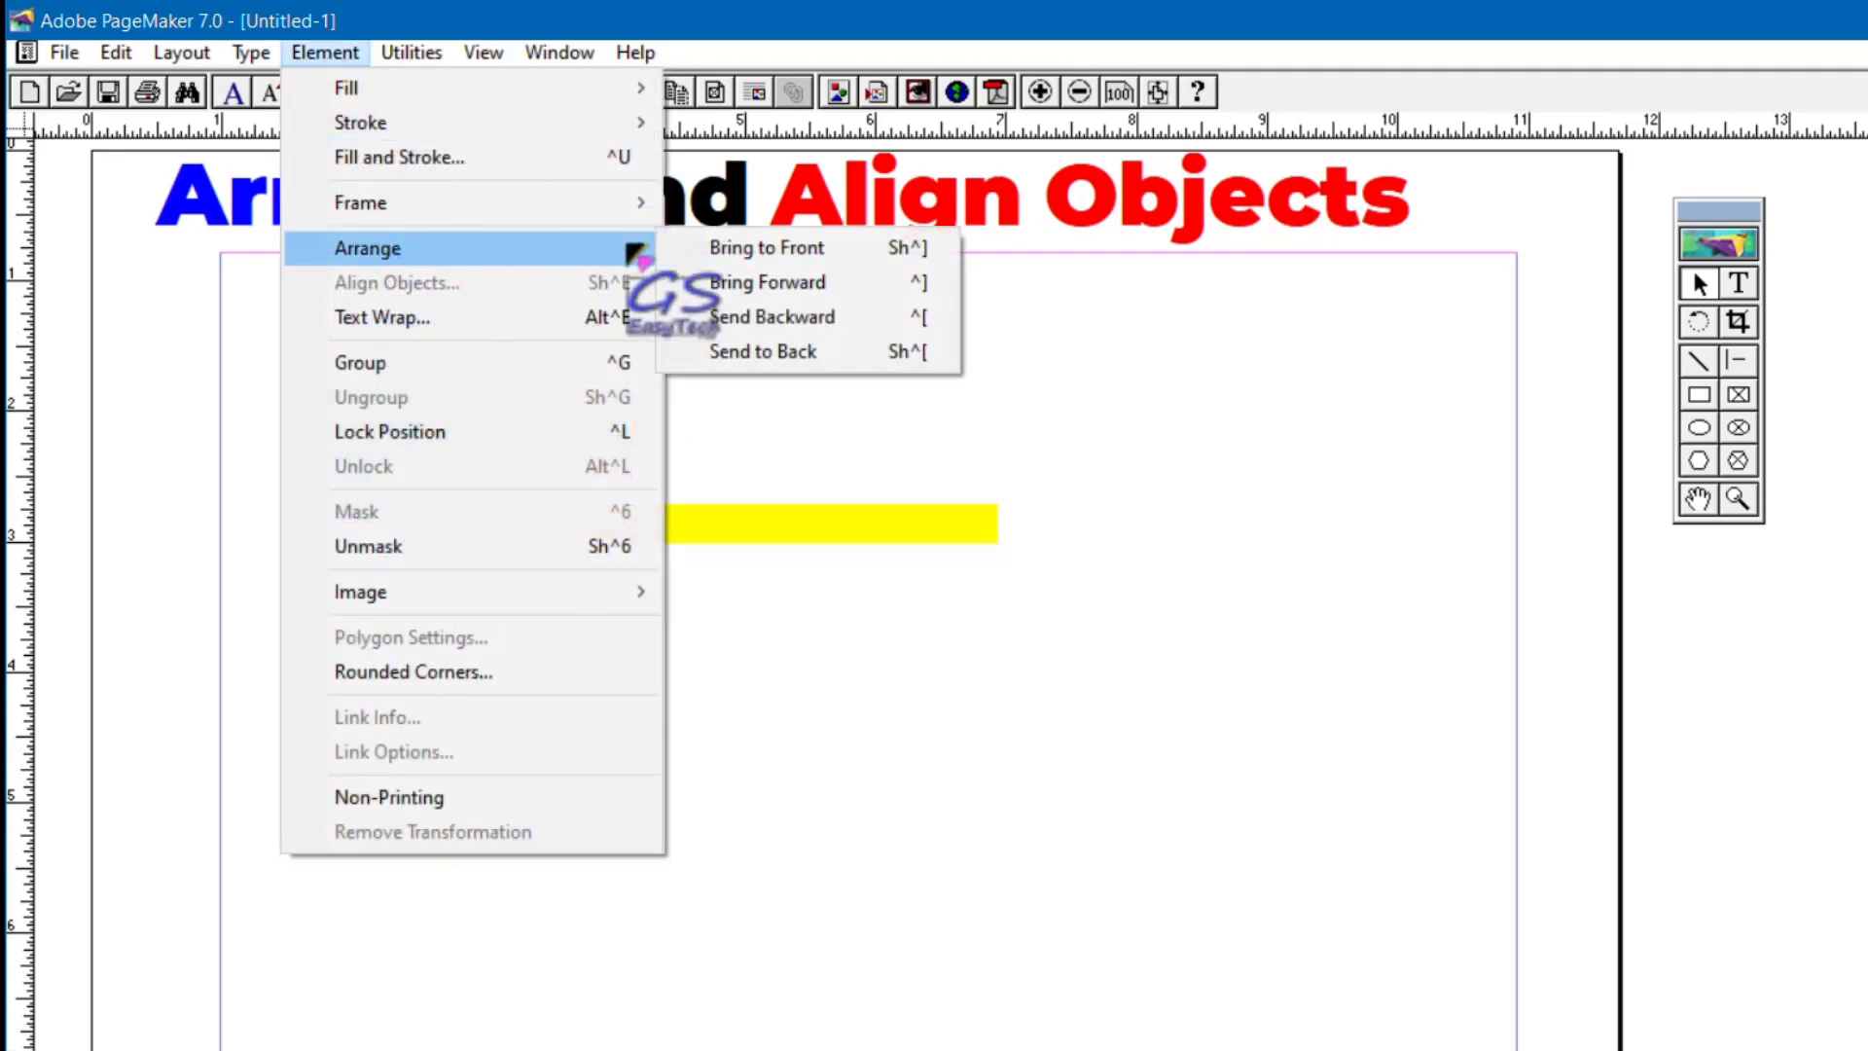
left_click(777, 249)
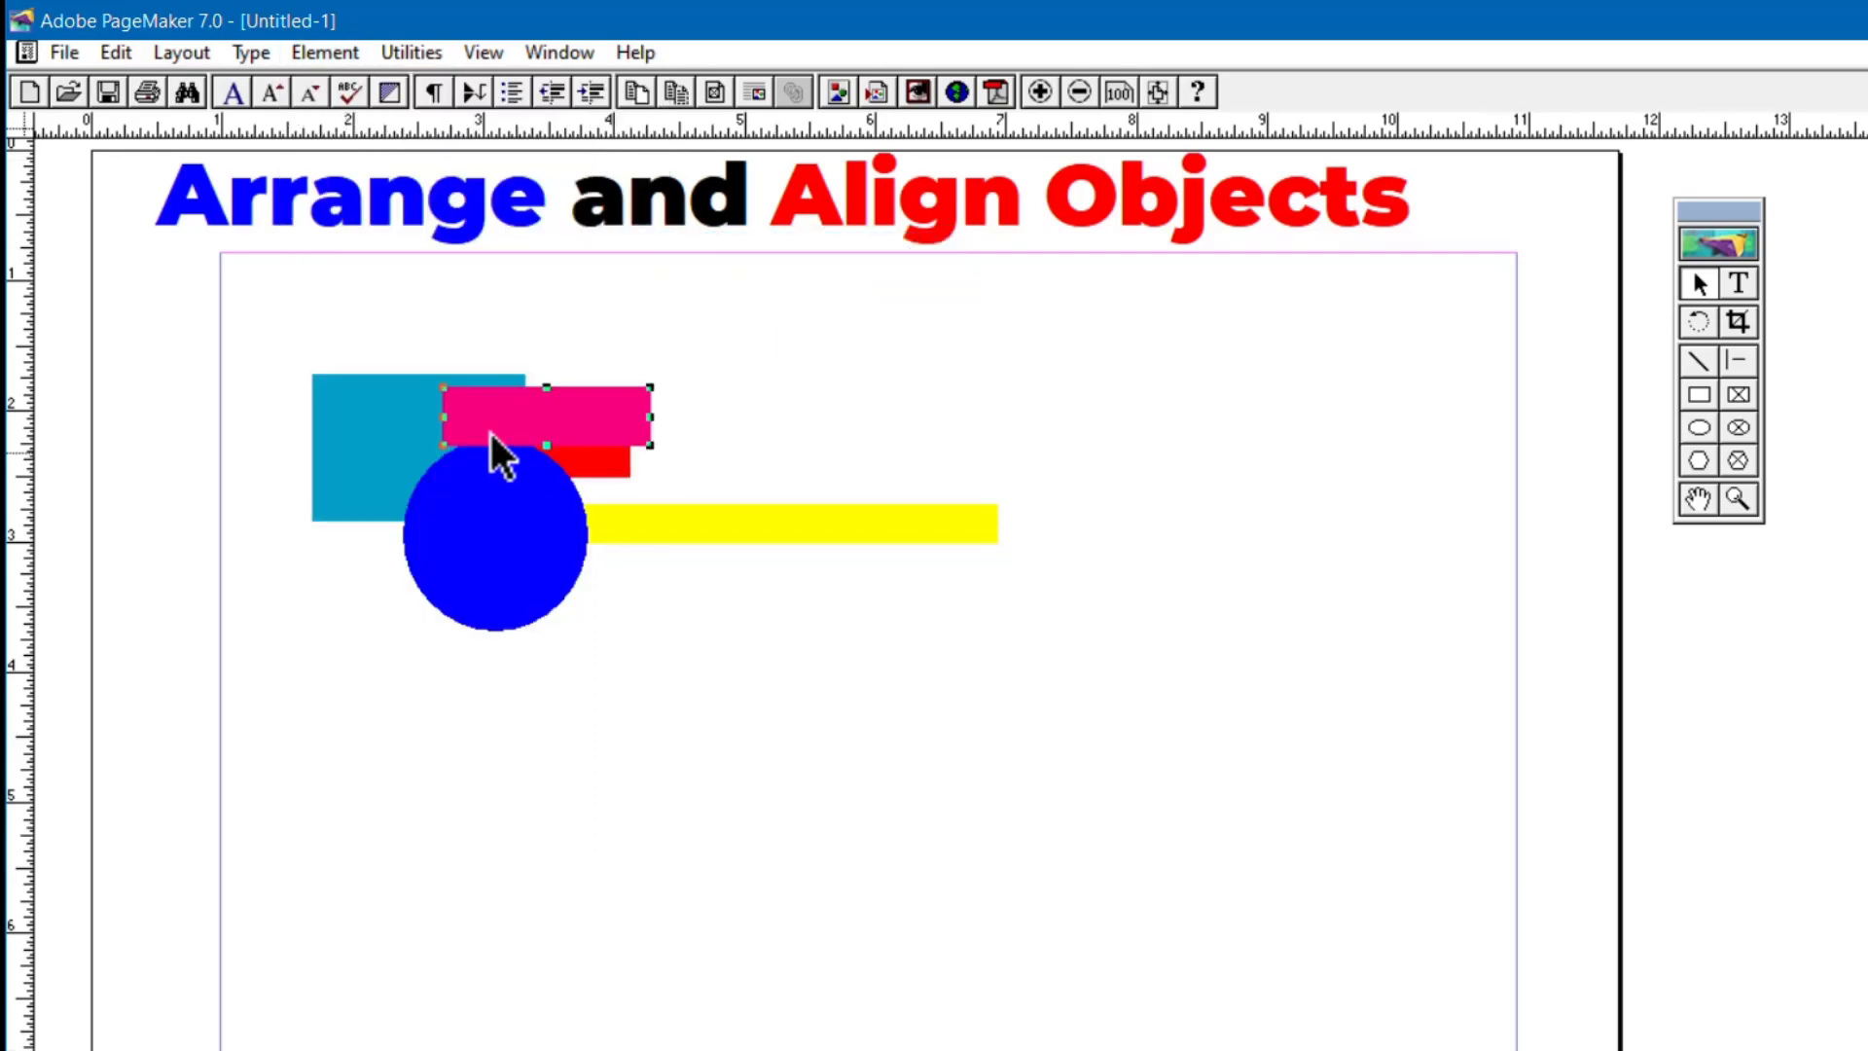
left_click_drag(516, 403, 385, 529)
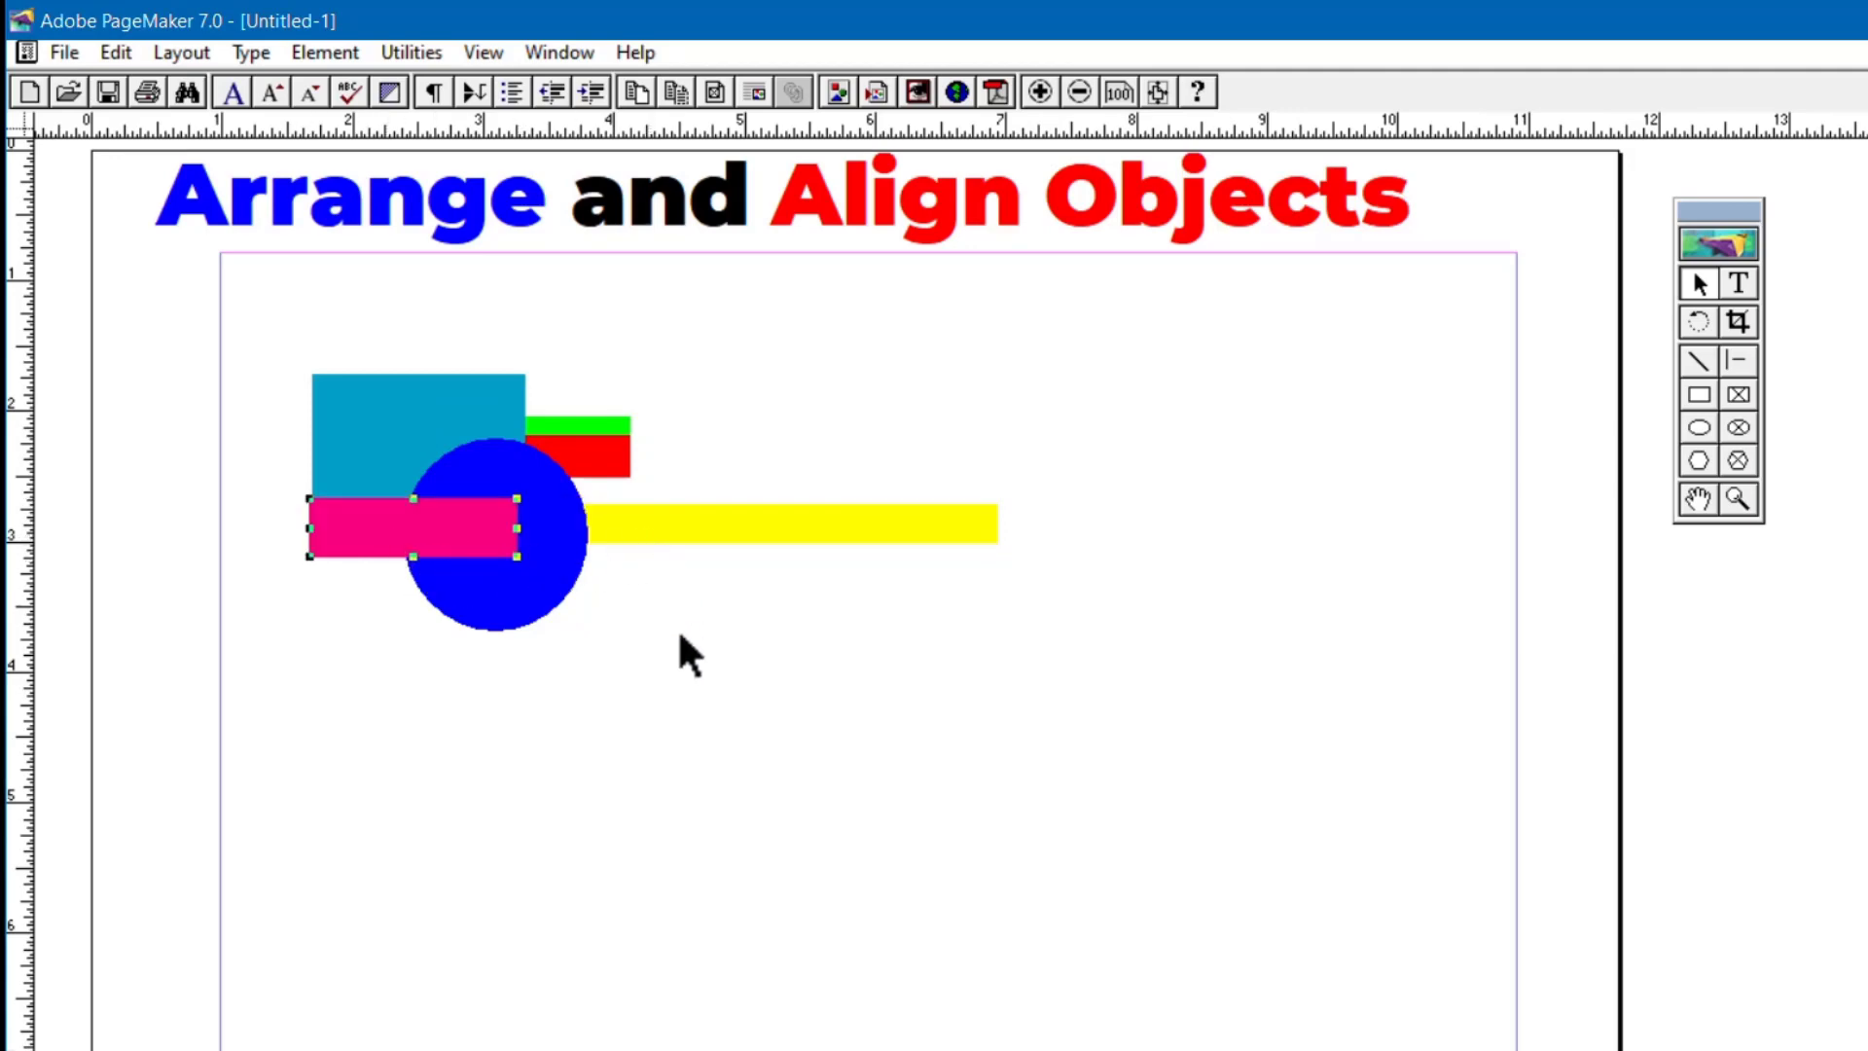
left_click(671, 660)
Send the blue circle to the back and move it up behind the green, red and yellow bars.
left_click(562, 551)
left_click(327, 53)
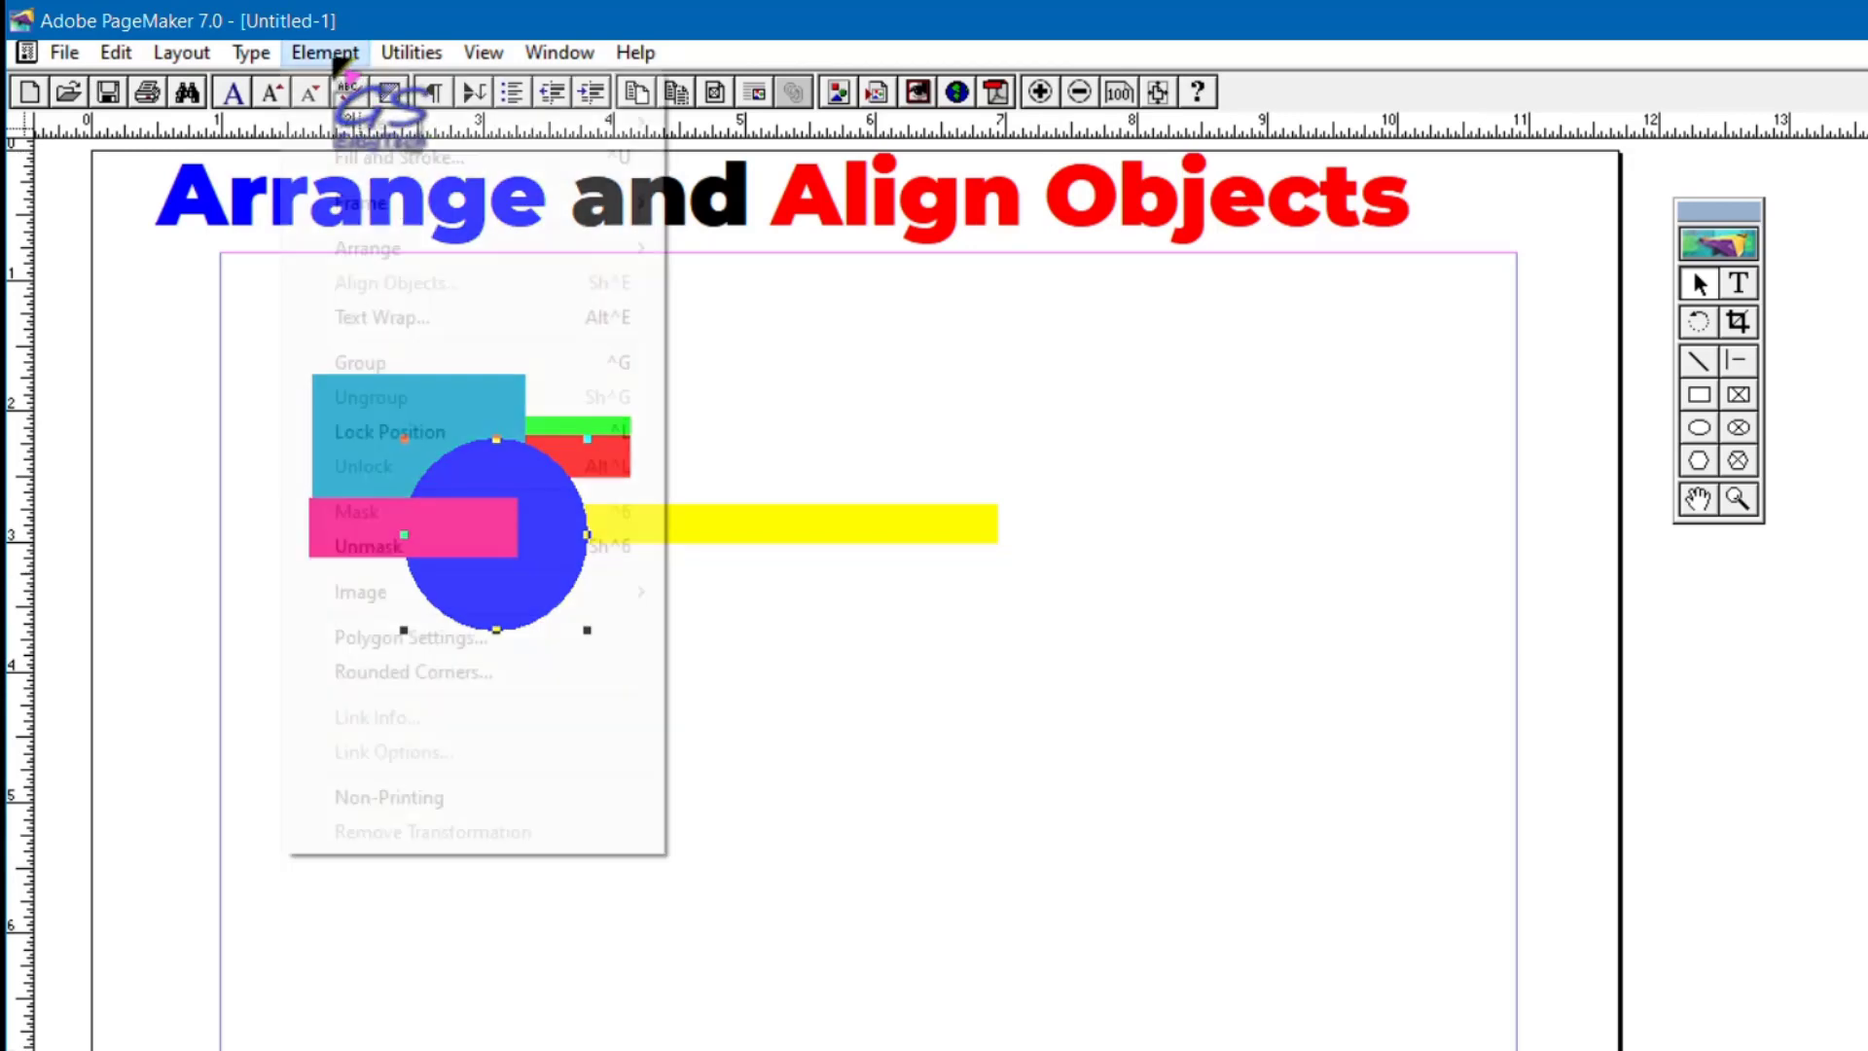
mouse_move(378, 250)
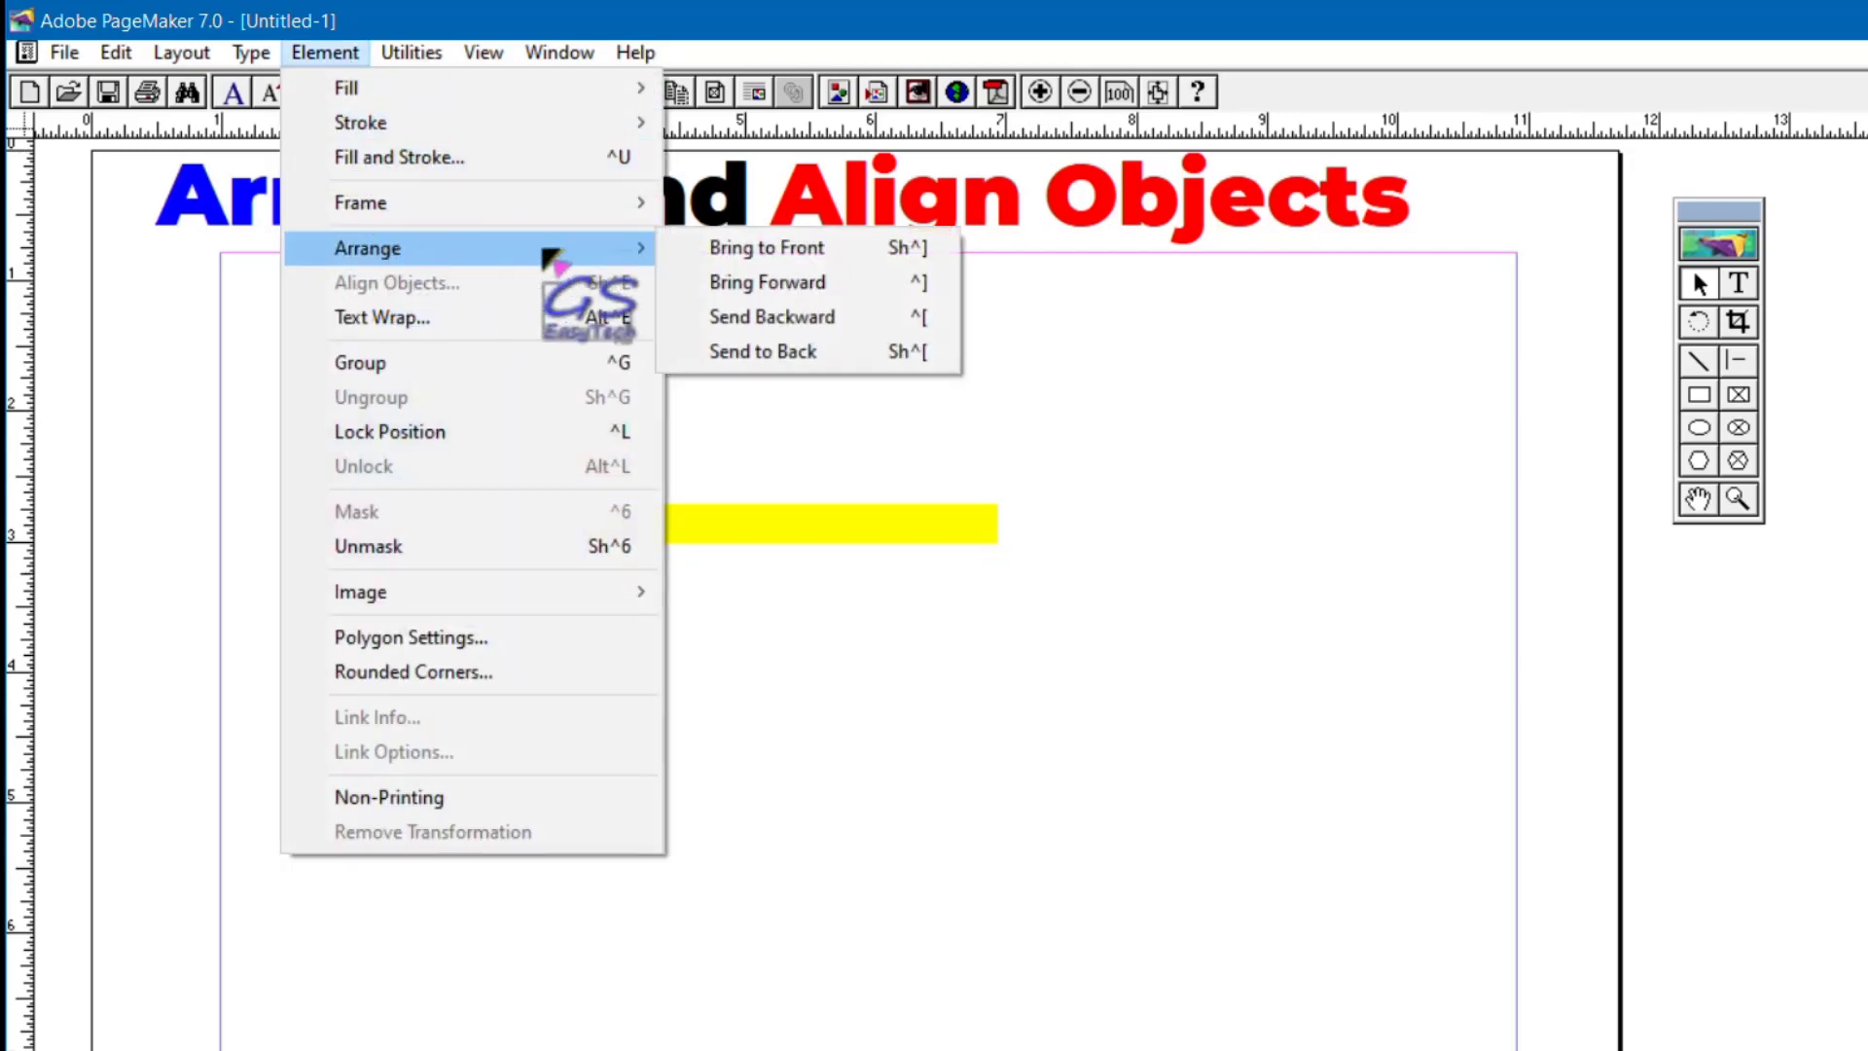
left_click(833, 355)
left_click_drag(534, 609, 614, 553)
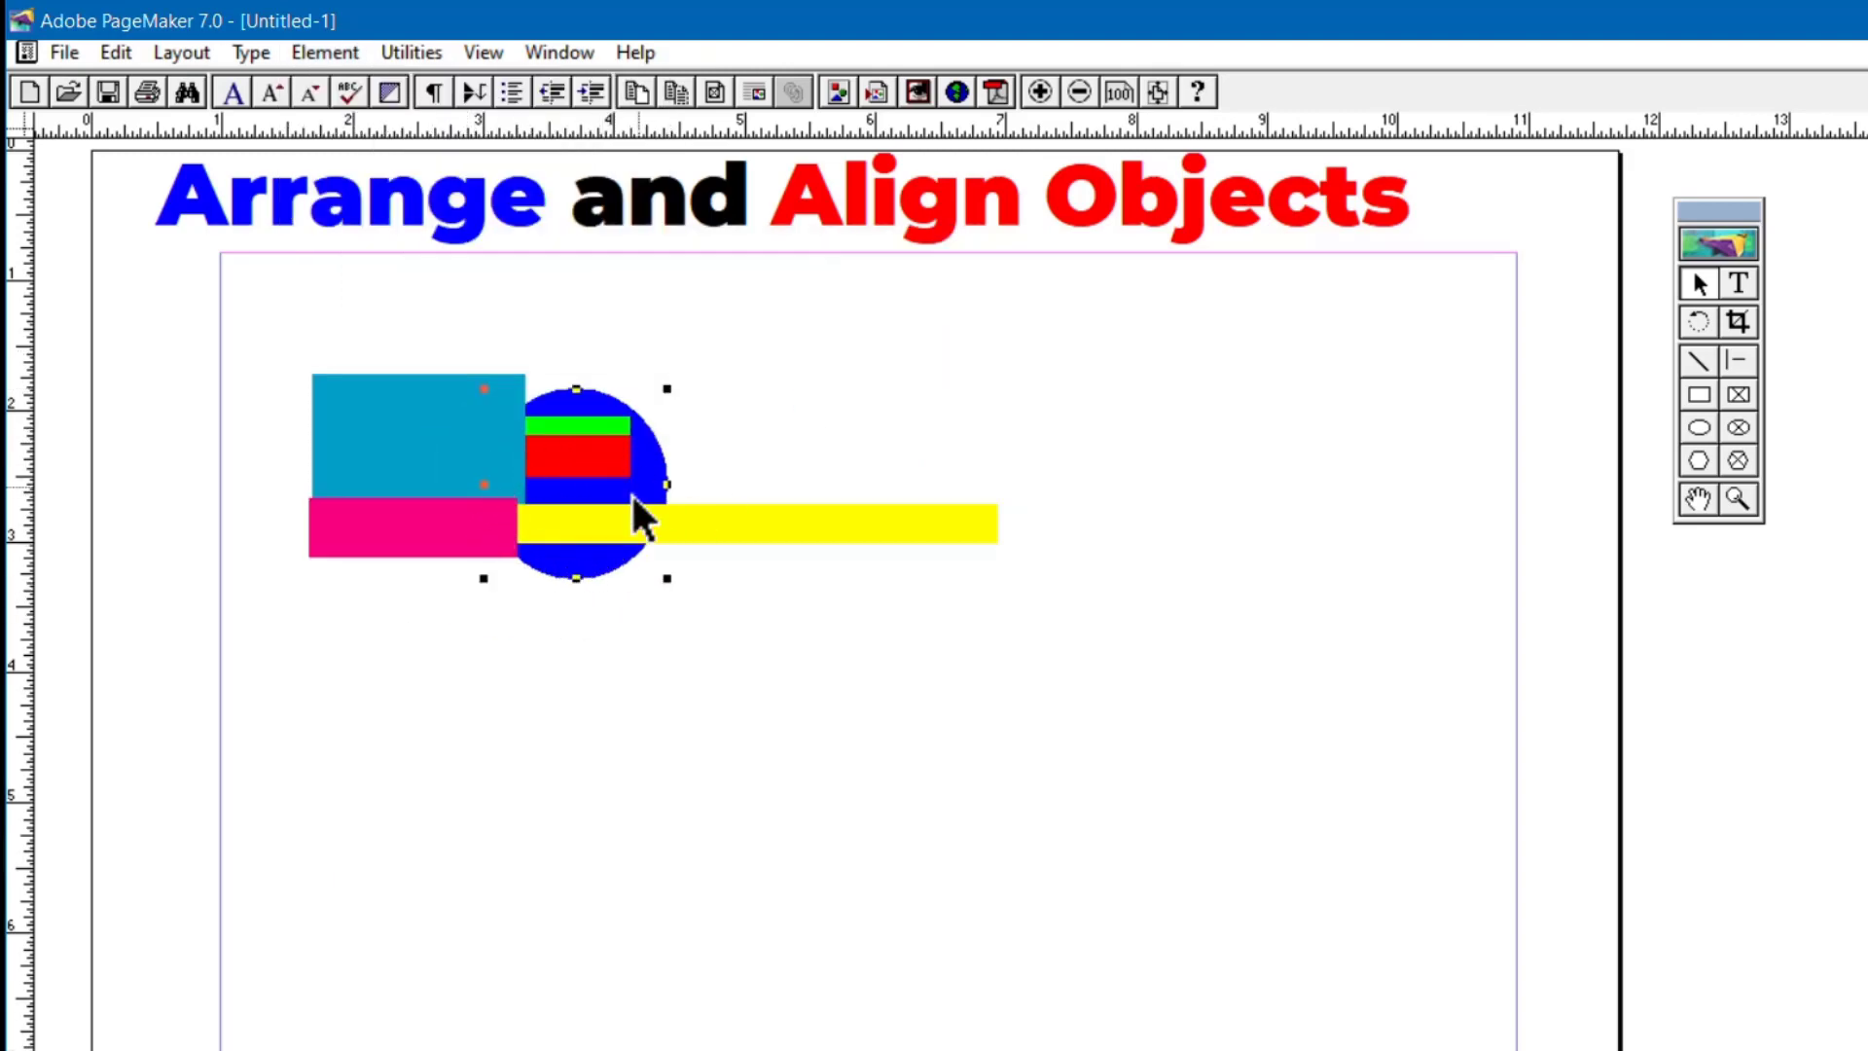
Shift the pink rectangle, yellow bar and red rectangle slightly down and the teal rectangle up and left to loosen the cluster.
left_click_drag(482, 531, 476, 559)
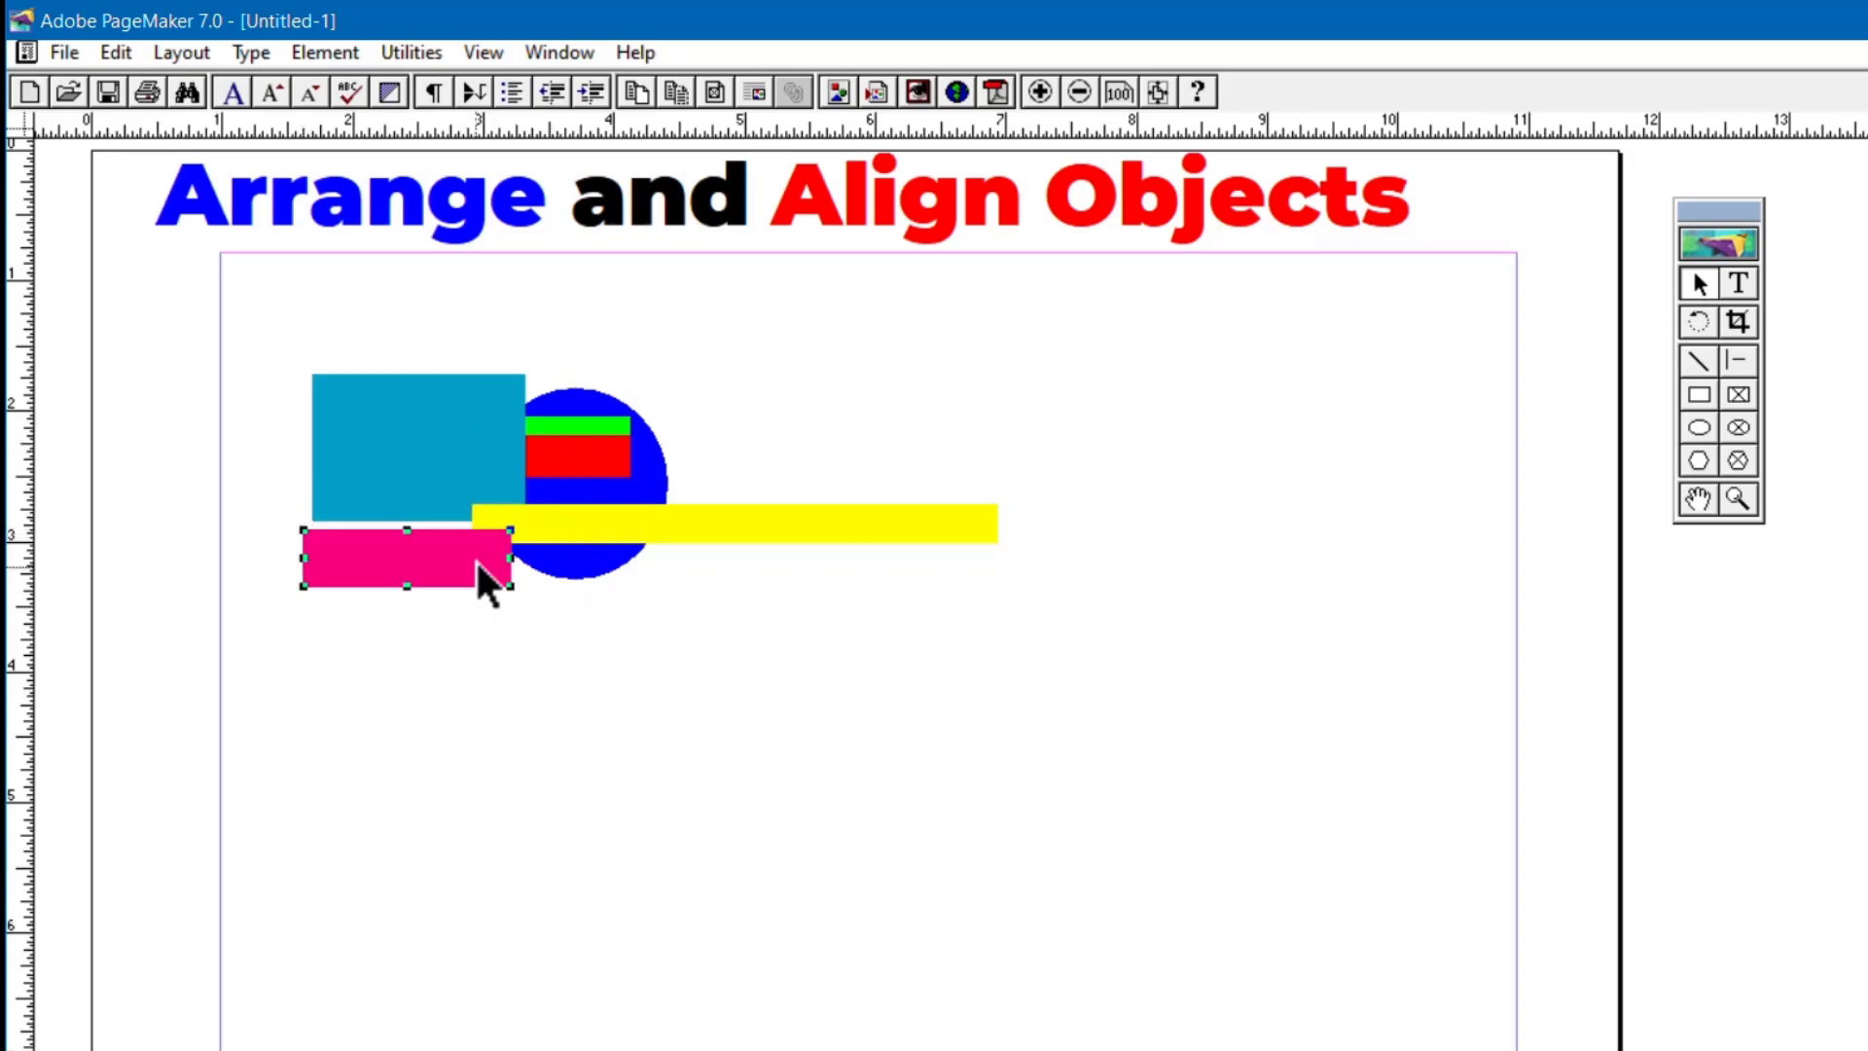
left_click_drag(586, 520, 591, 527)
left_click_drag(463, 432, 429, 413)
left_click_drag(568, 452, 575, 473)
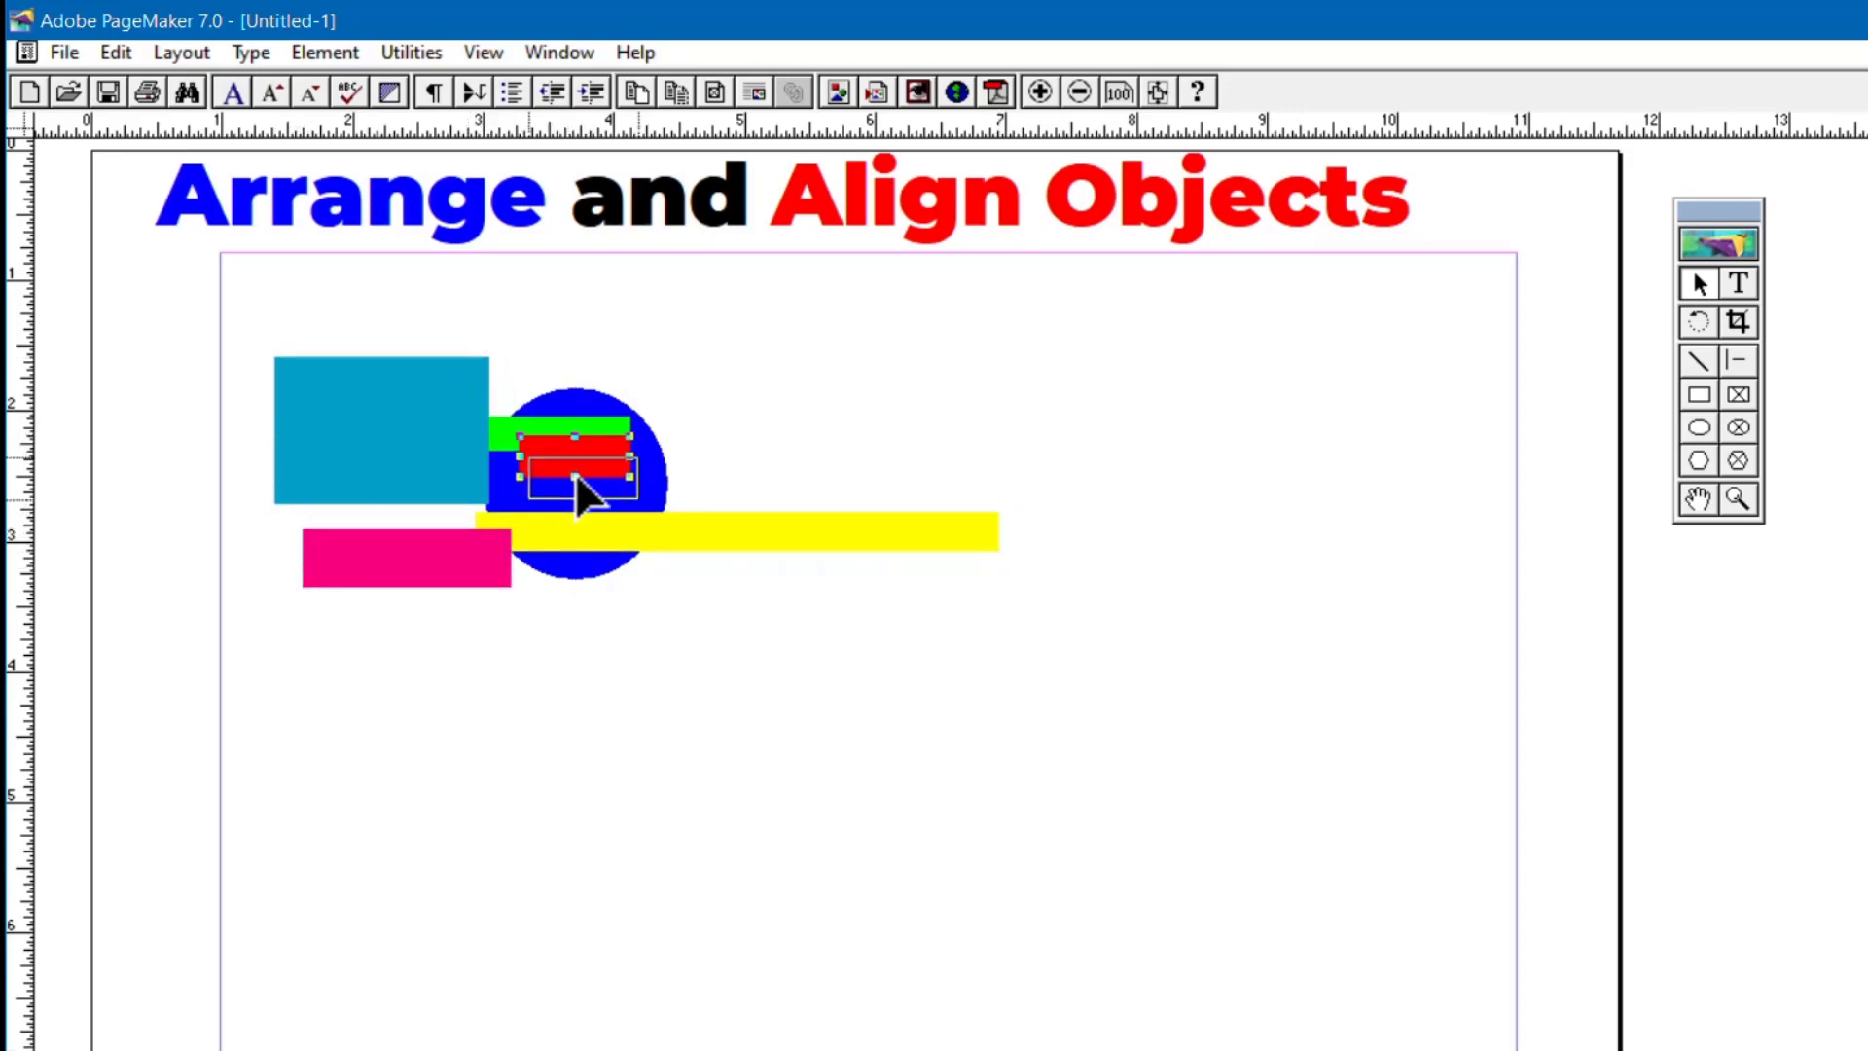
left_click(720, 436)
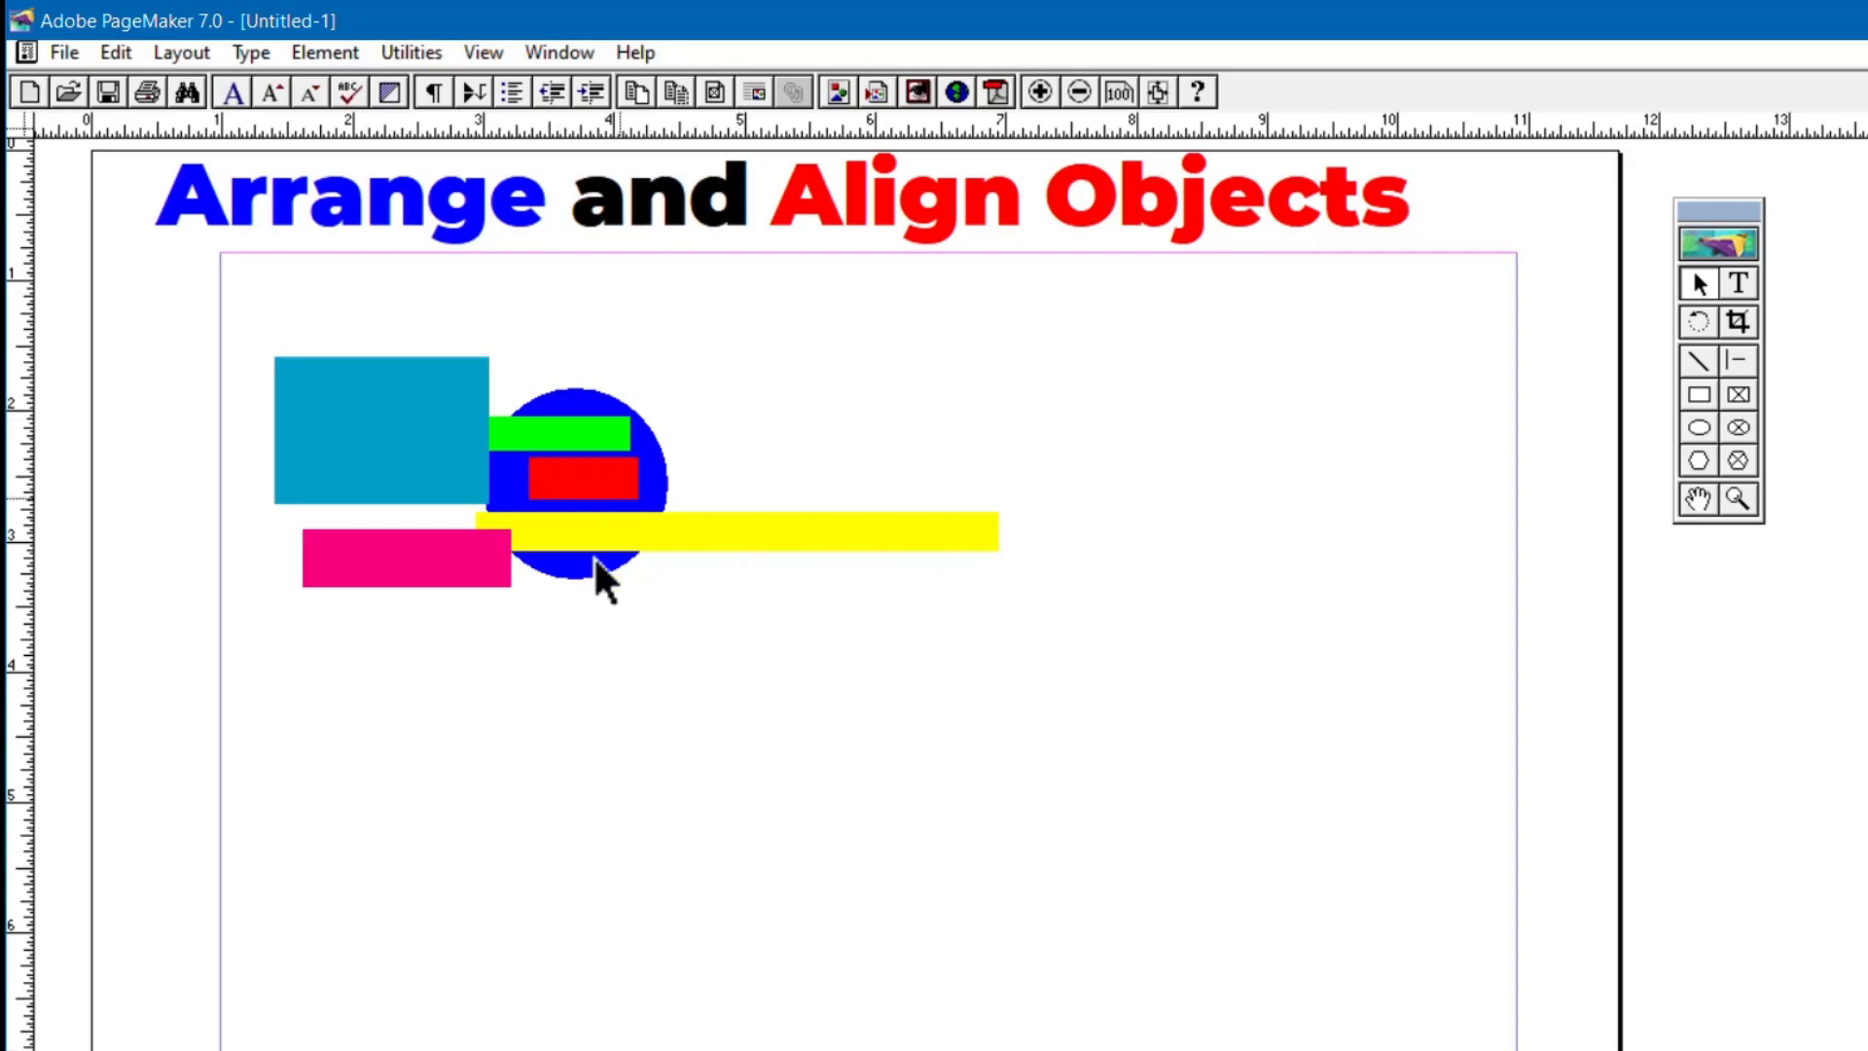
Spread the shapes apart: yellow bar lowest, blue circle above it, red rectangle and green bar to the right, teal rectangle near the top.
left_click_drag(596, 538, 529, 839)
left_click_drag(554, 564, 471, 768)
left_click_drag(578, 488, 711, 640)
left_click_drag(420, 413, 467, 337)
left_click_drag(603, 425, 834, 492)
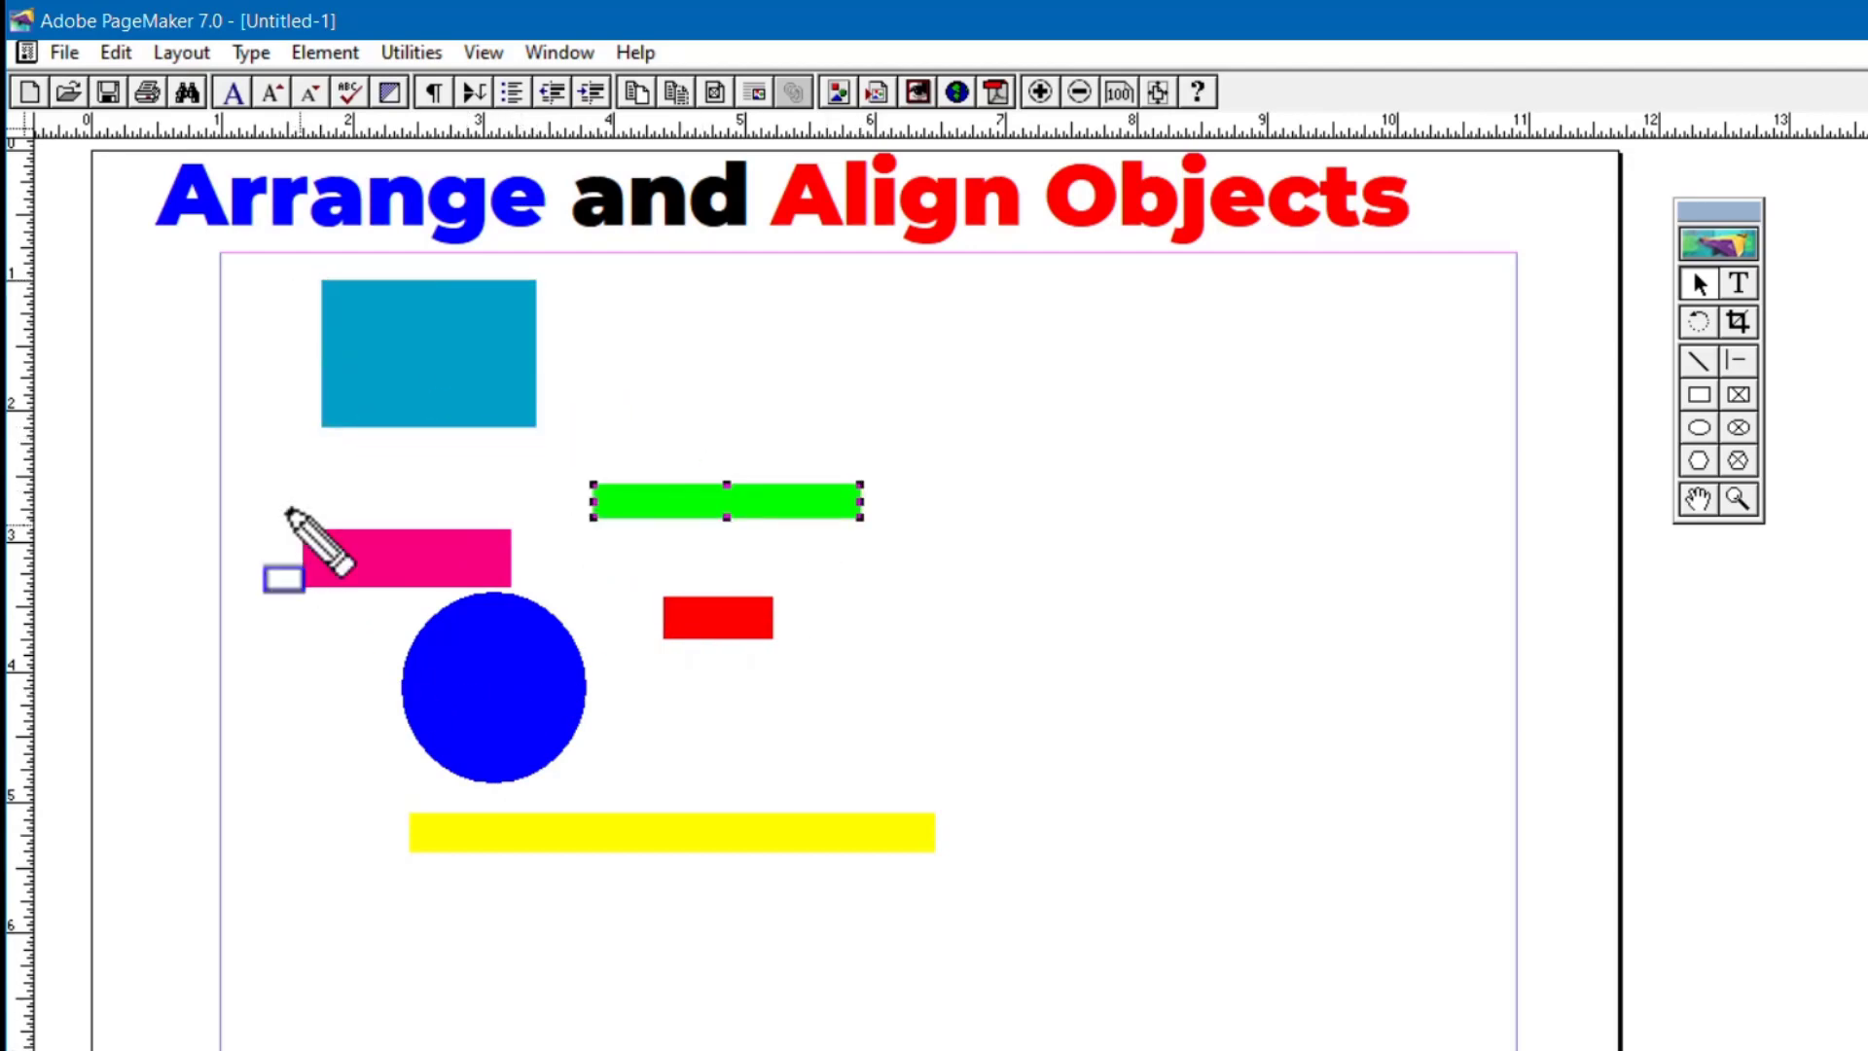
mouse_move(241, 262)
left_mouse_down()
mouse_move(282, 504)
mouse_move(292, 876)
mouse_move(273, 1050)
left_mouse_up()
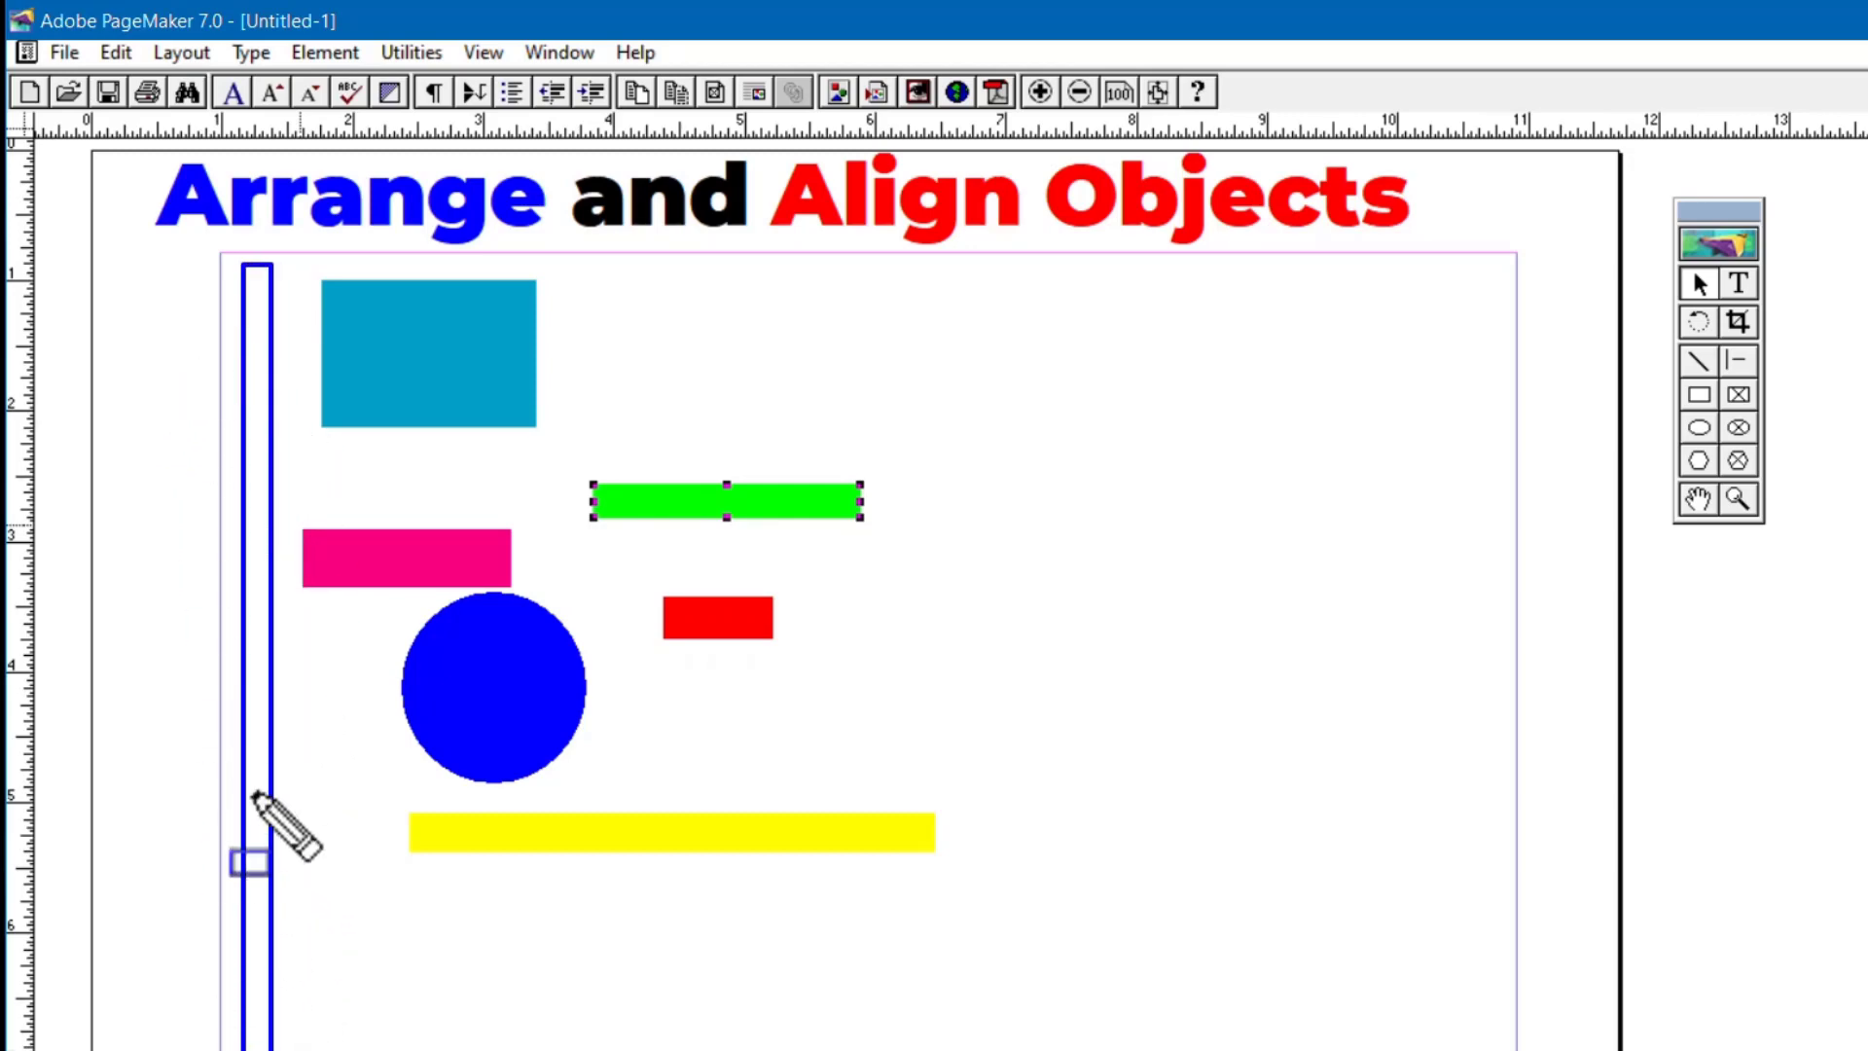
key("Escape")
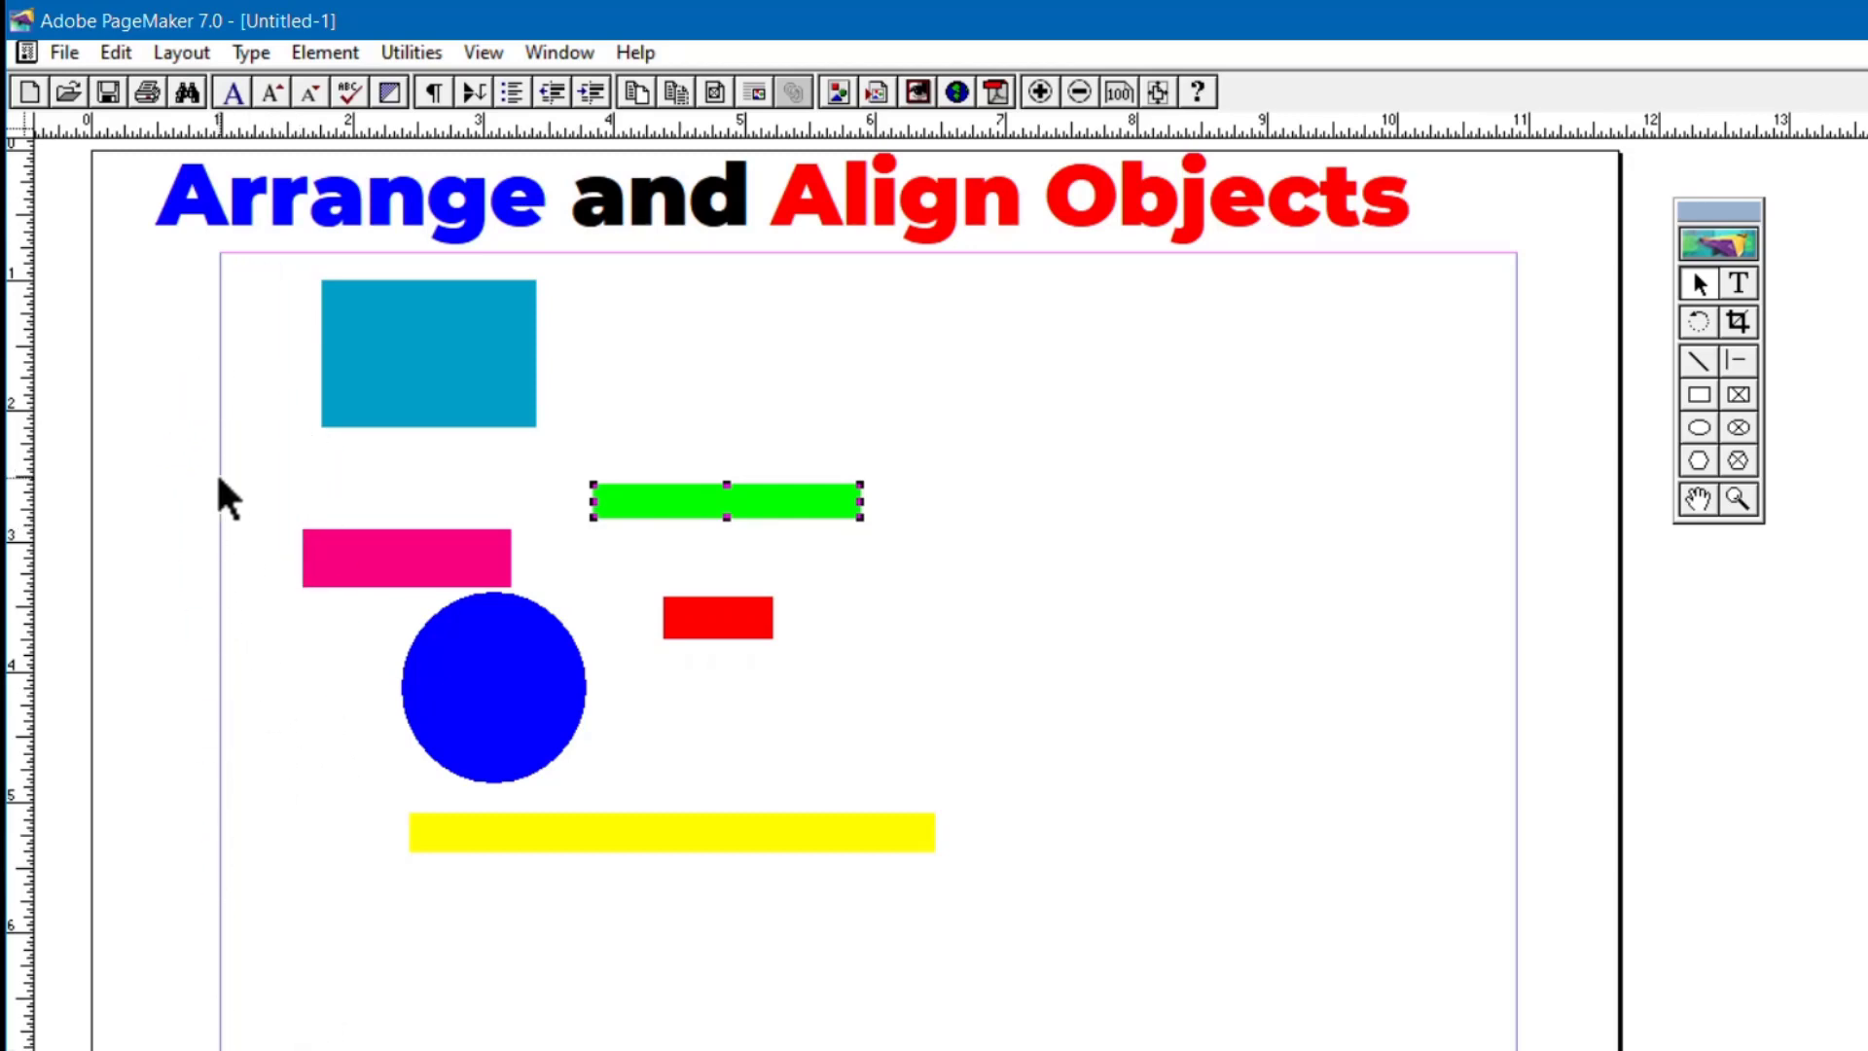
Select all six shapes without the title and set Align Objects to no vertical alignment and left sides aligned horizontally.
left_click(163, 251)
left_click_drag(225, 328, 1096, 1050)
left_click(154, 347)
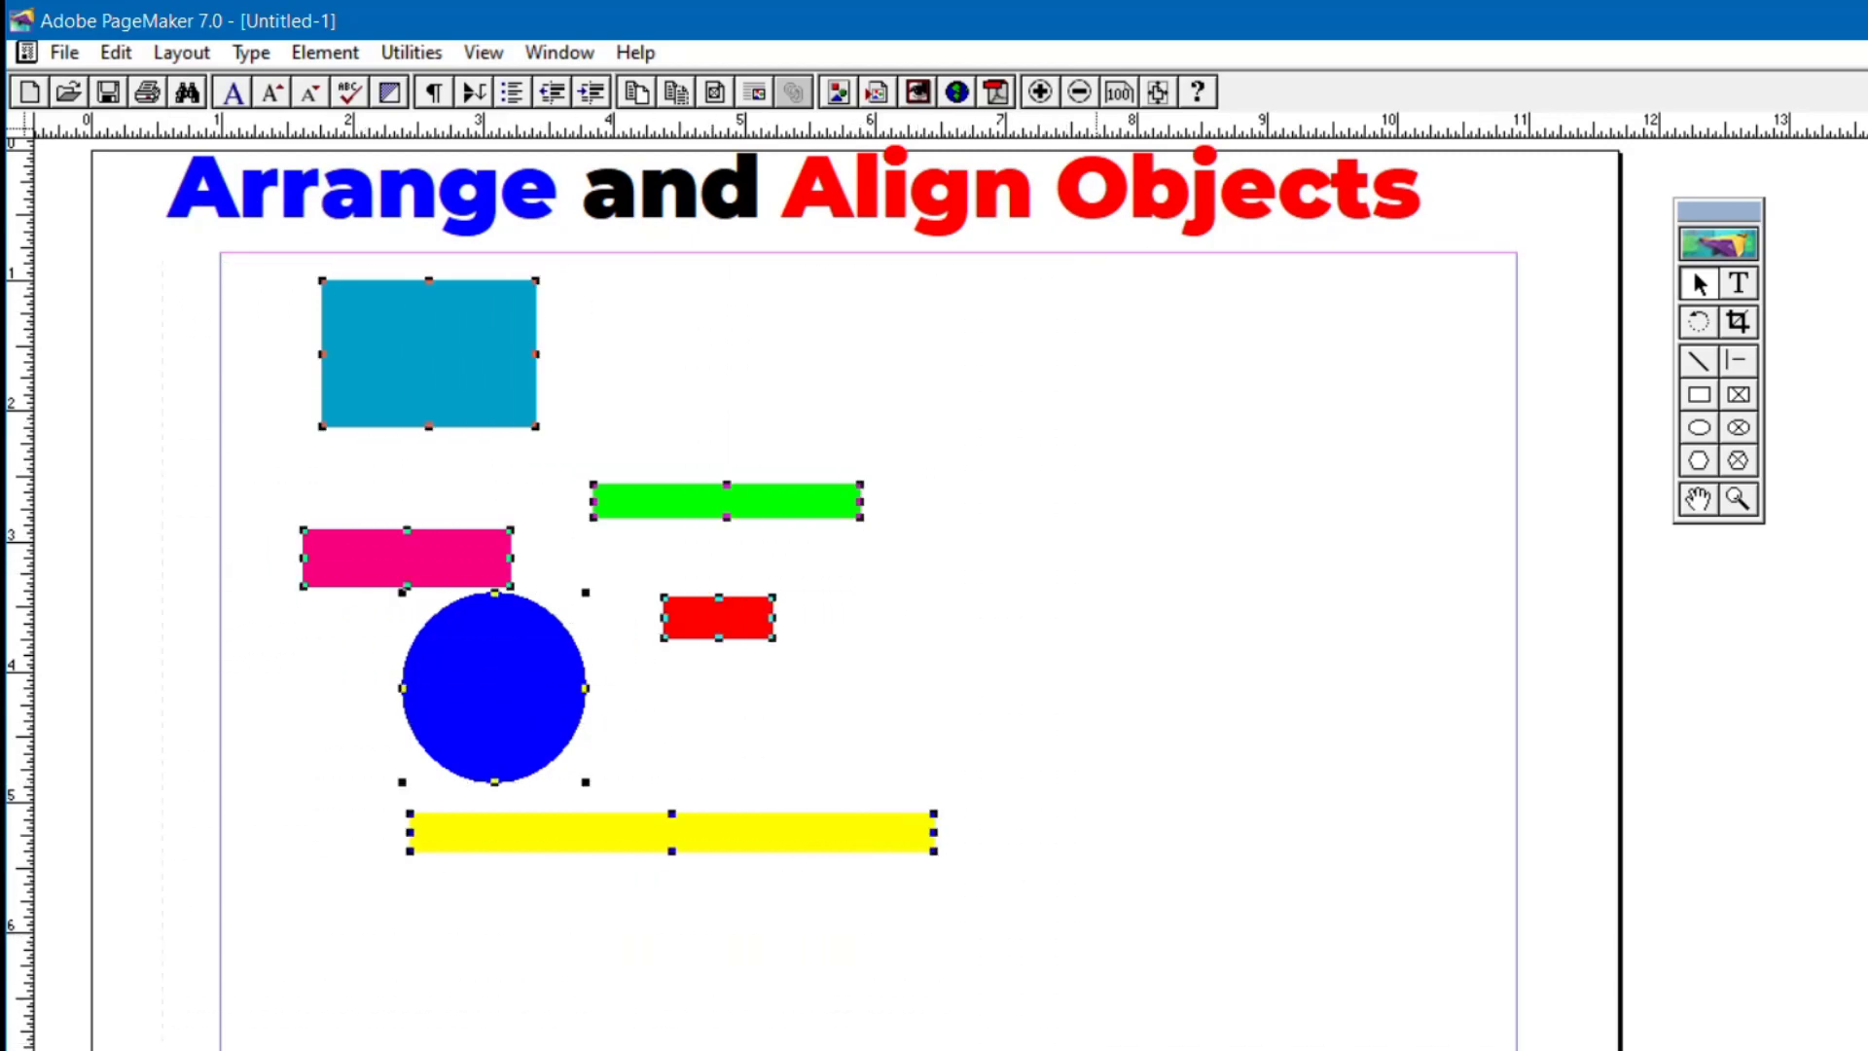
left_click(325, 54)
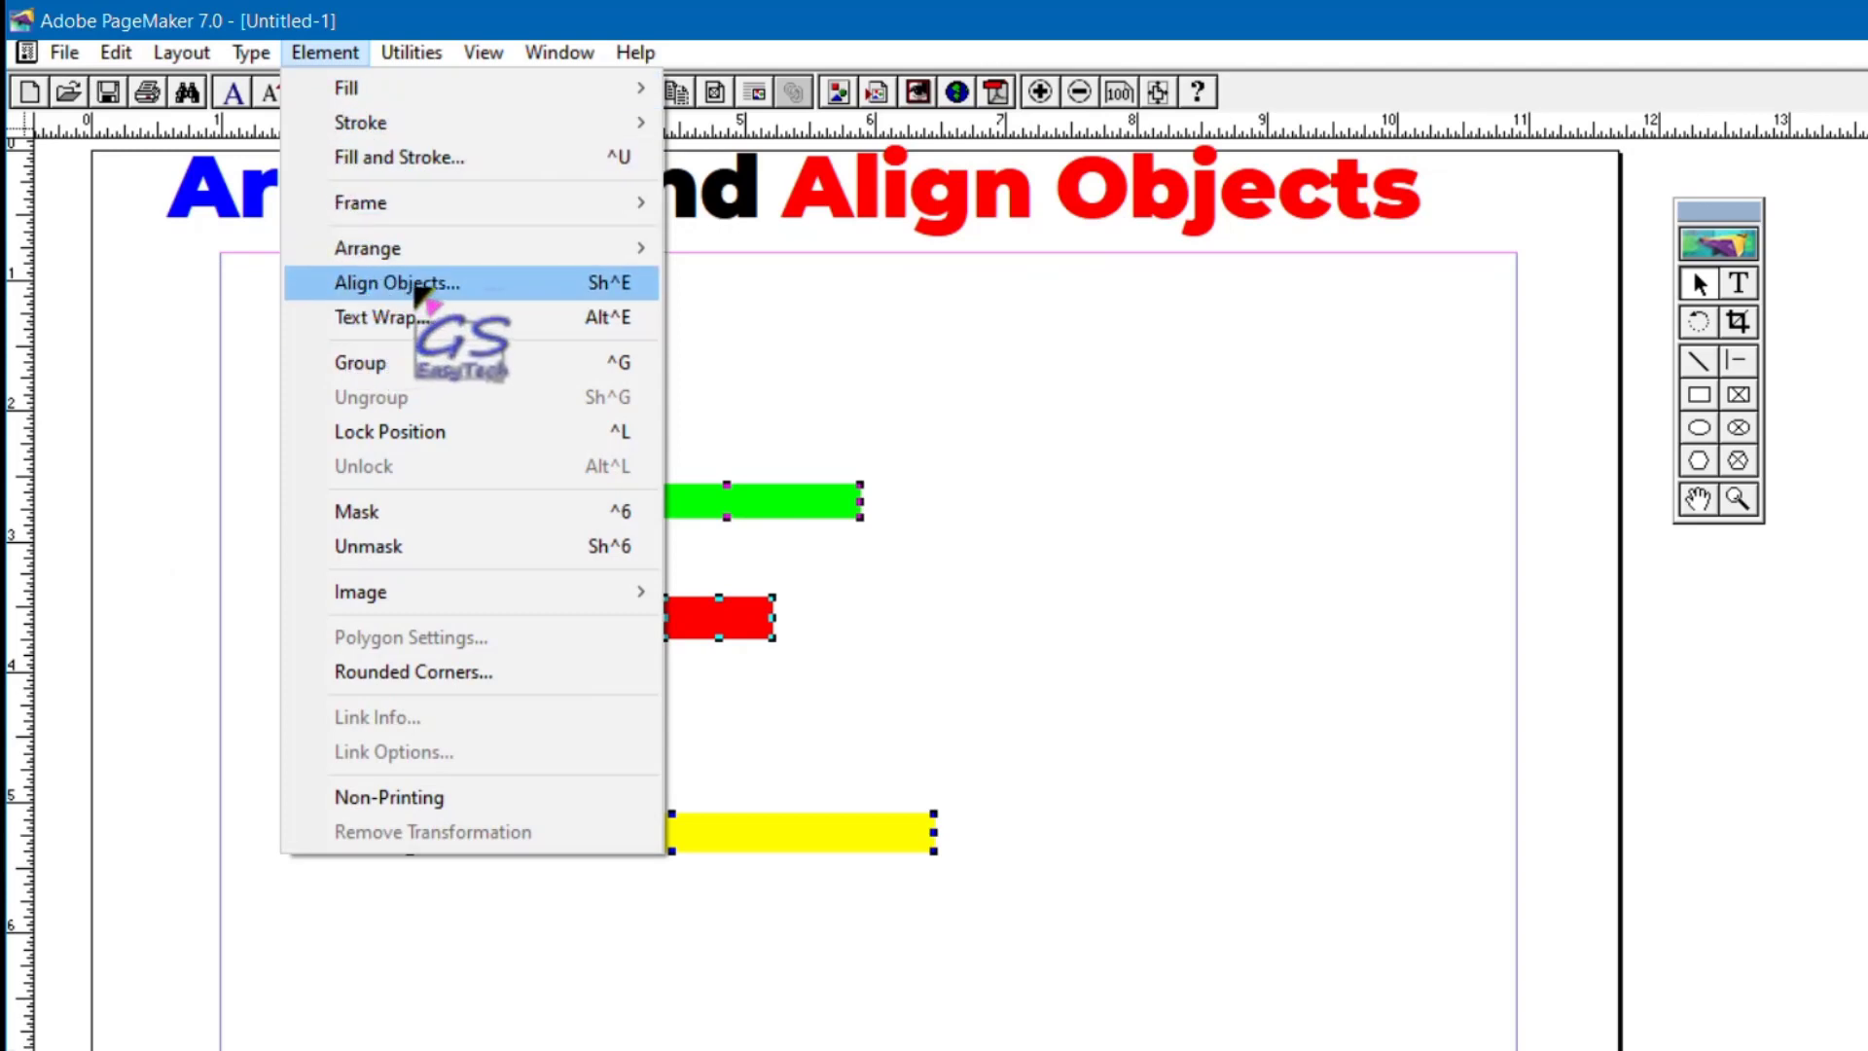
left_click(453, 288)
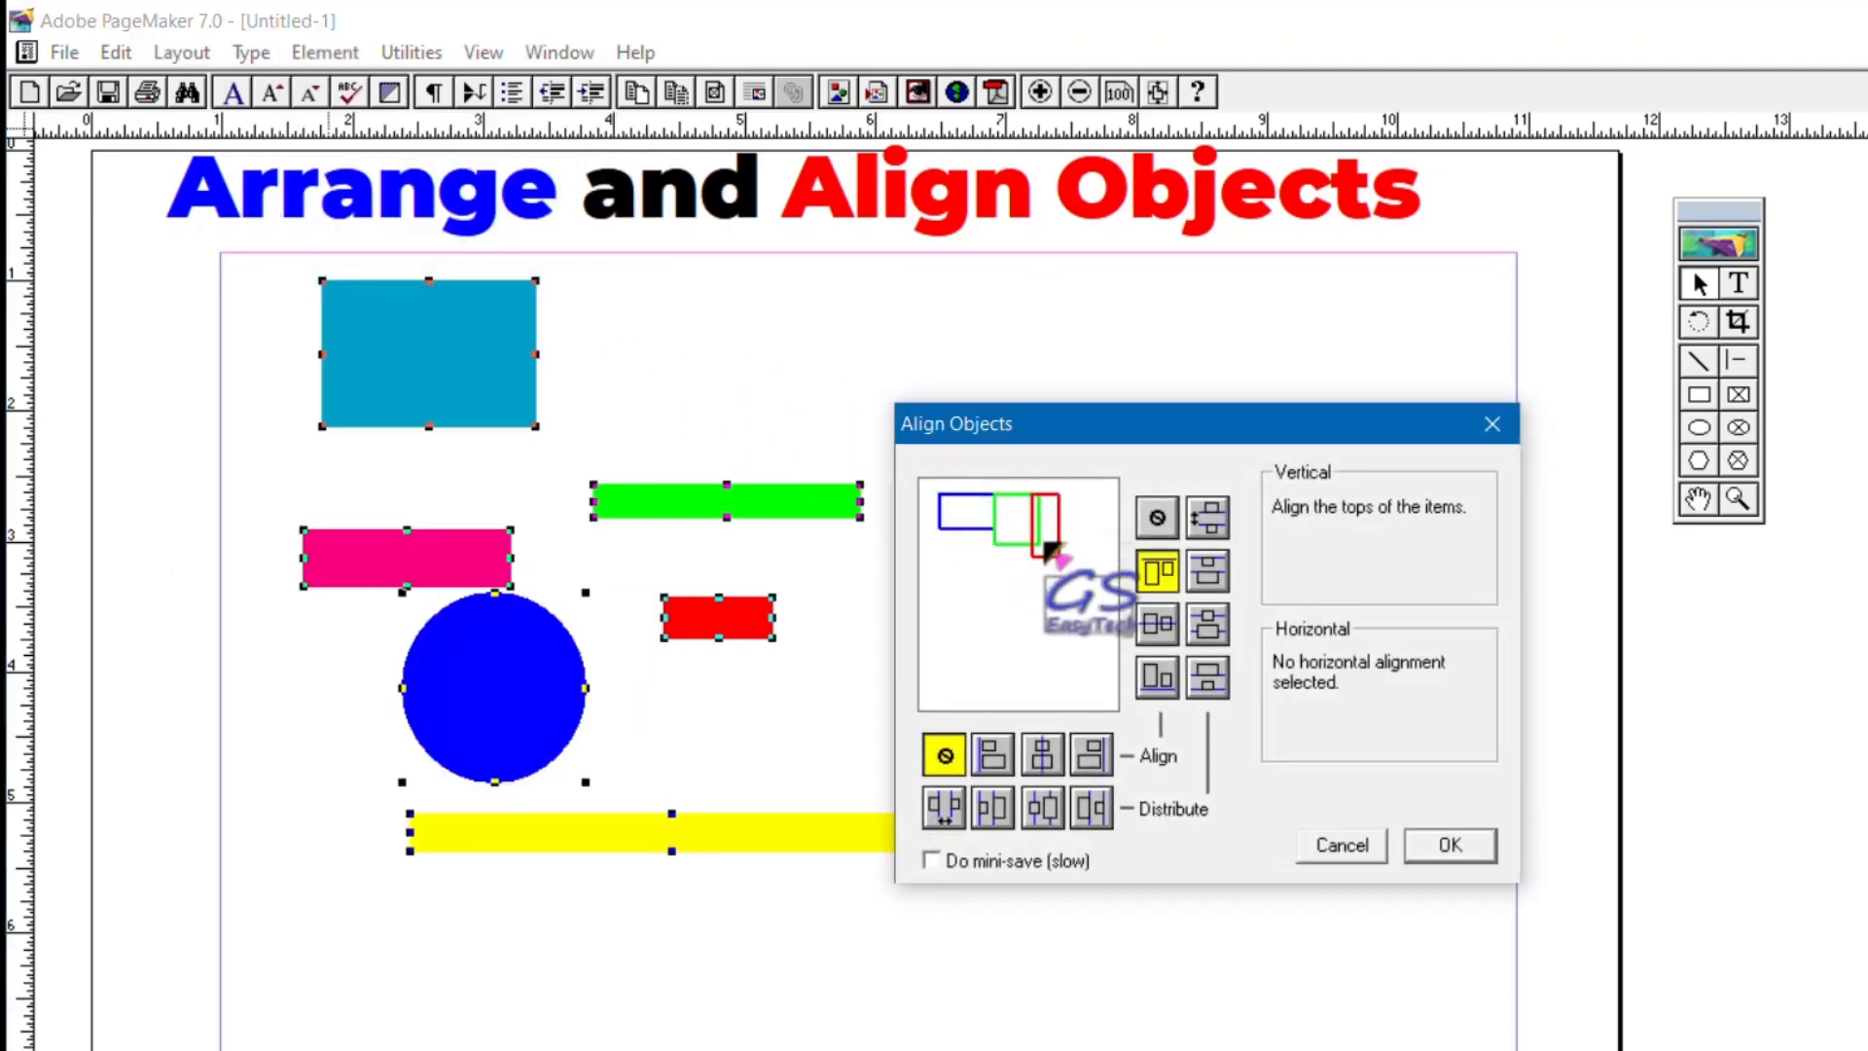
left_click_drag(1098, 431, 1106, 326)
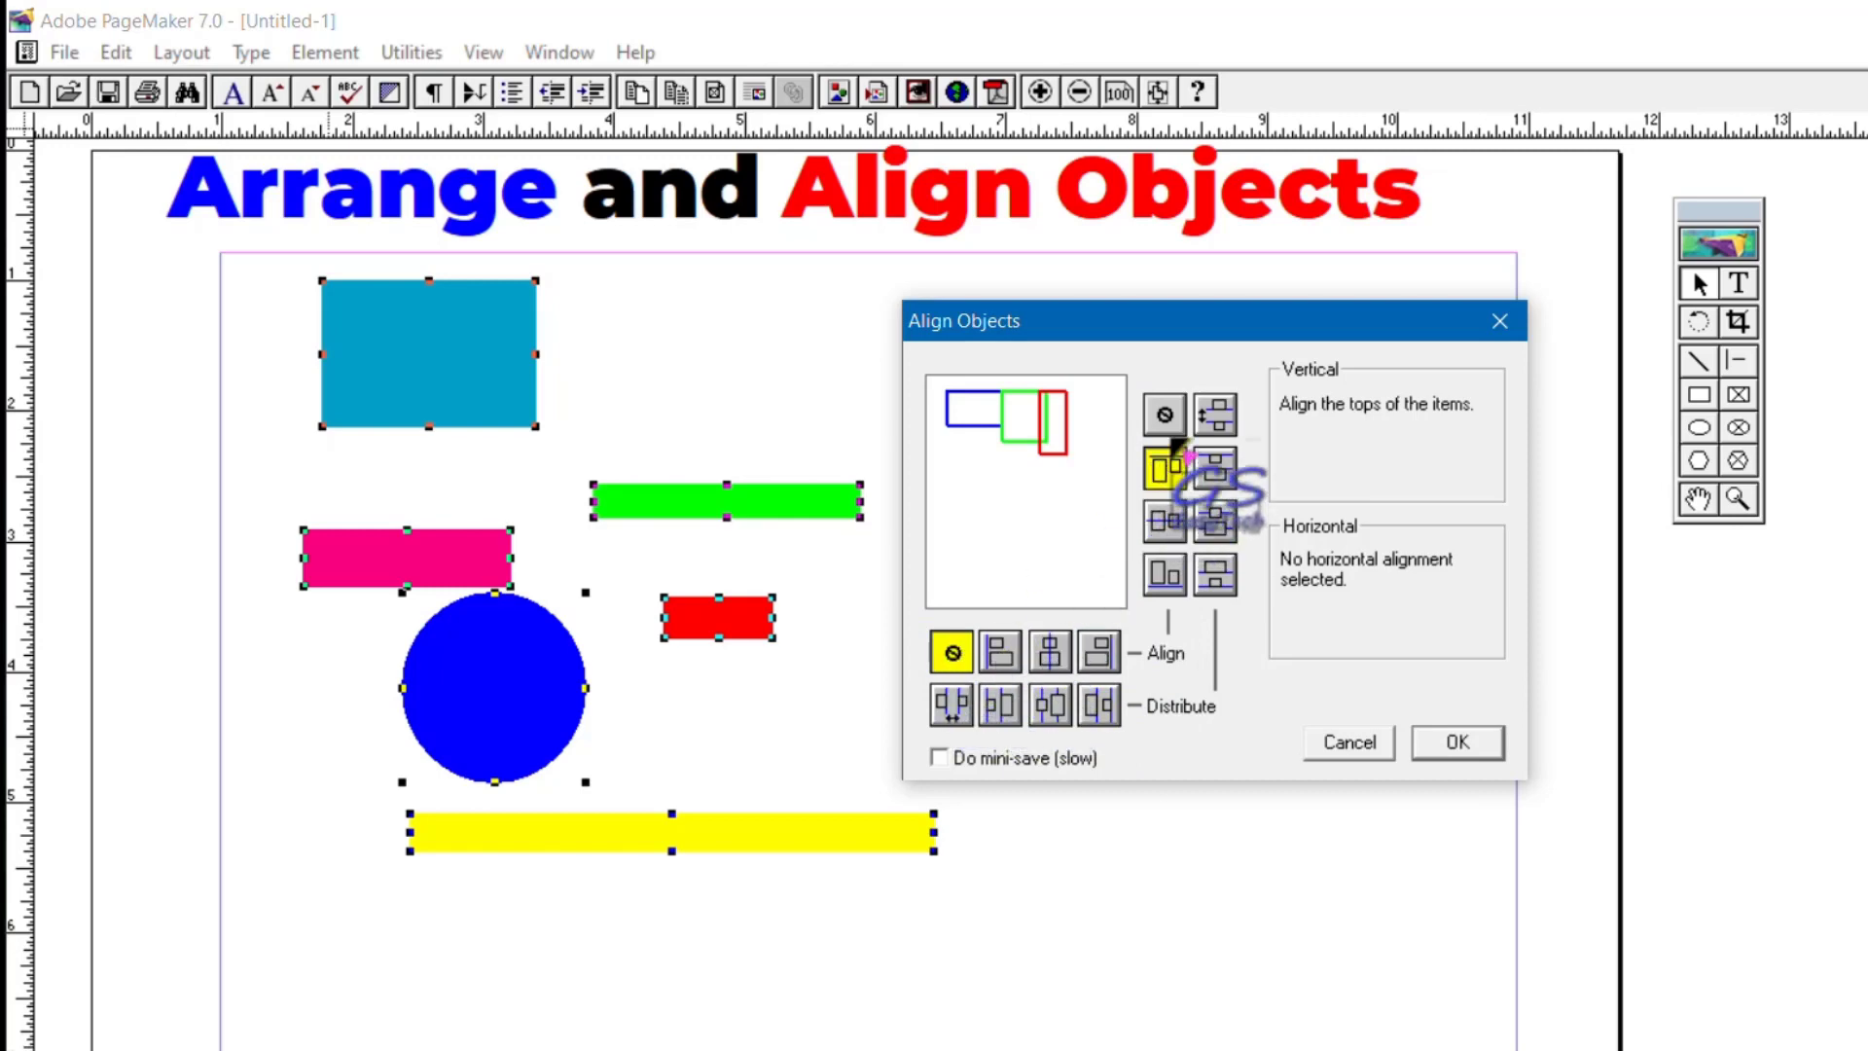
left_click(1166, 416)
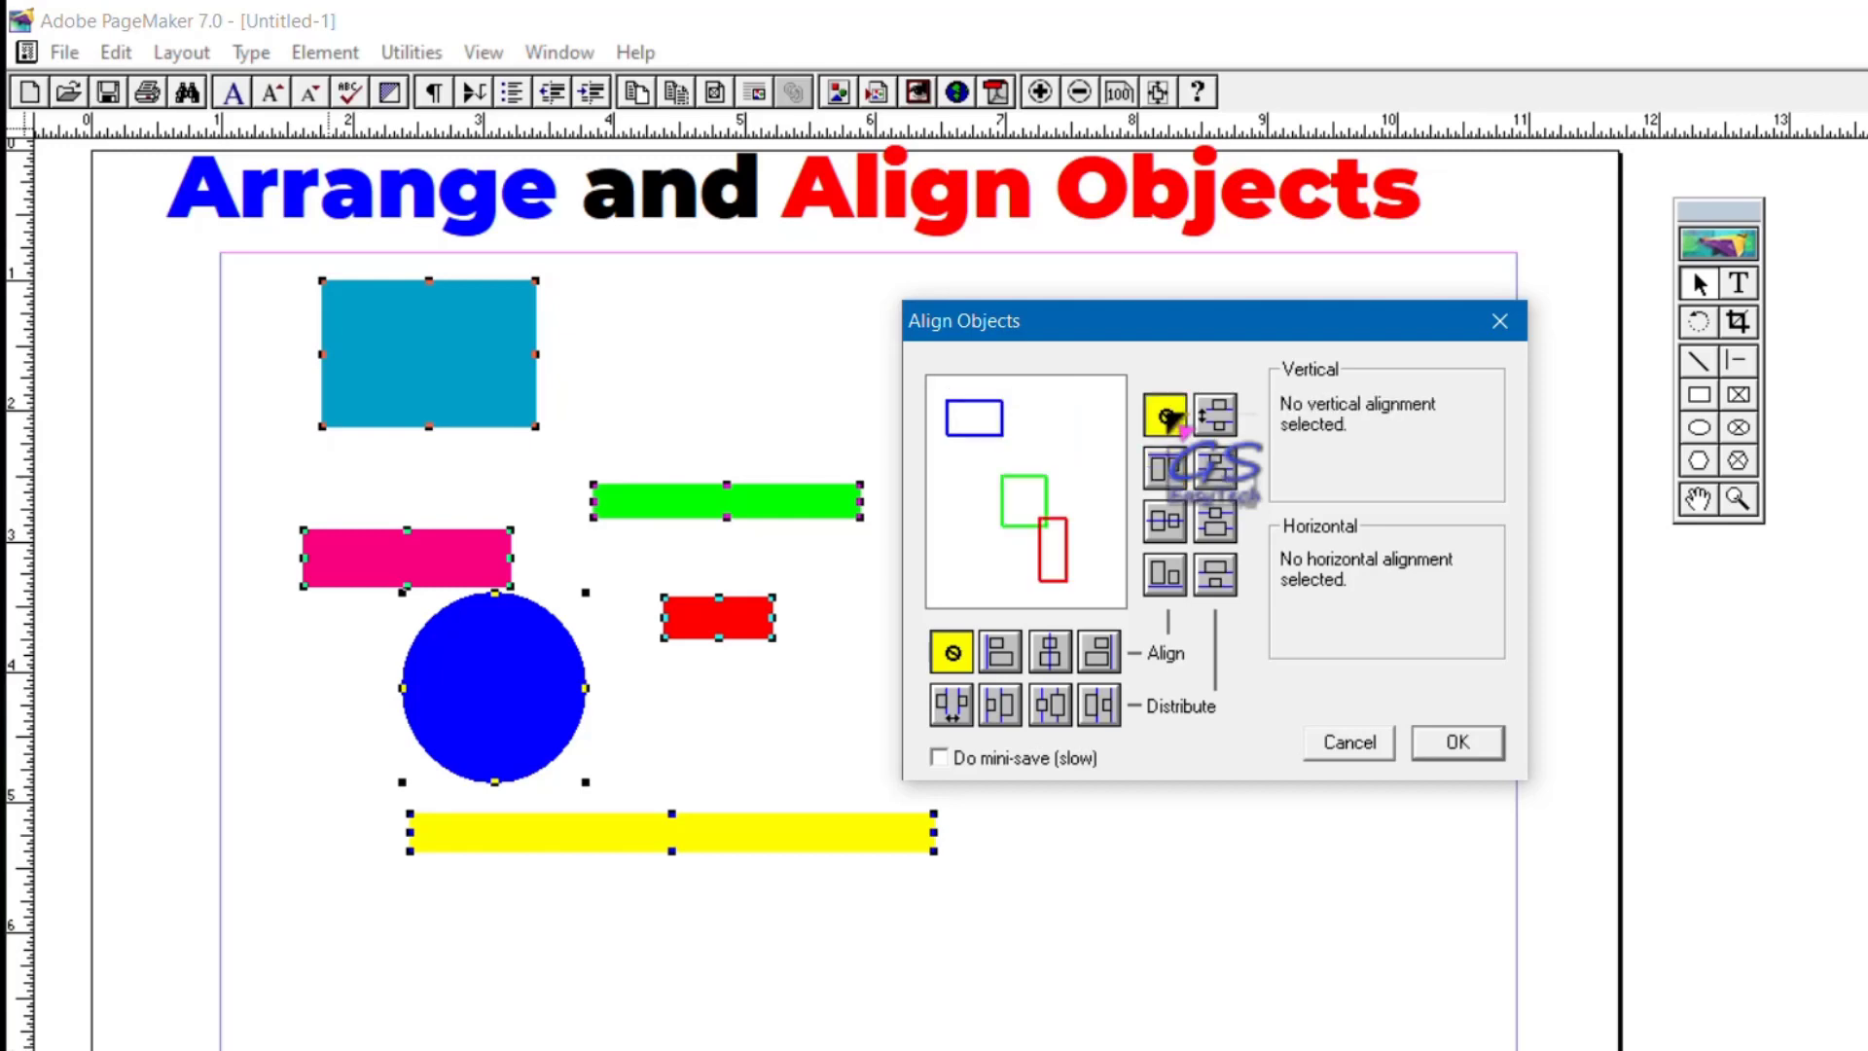
left_click(1002, 658)
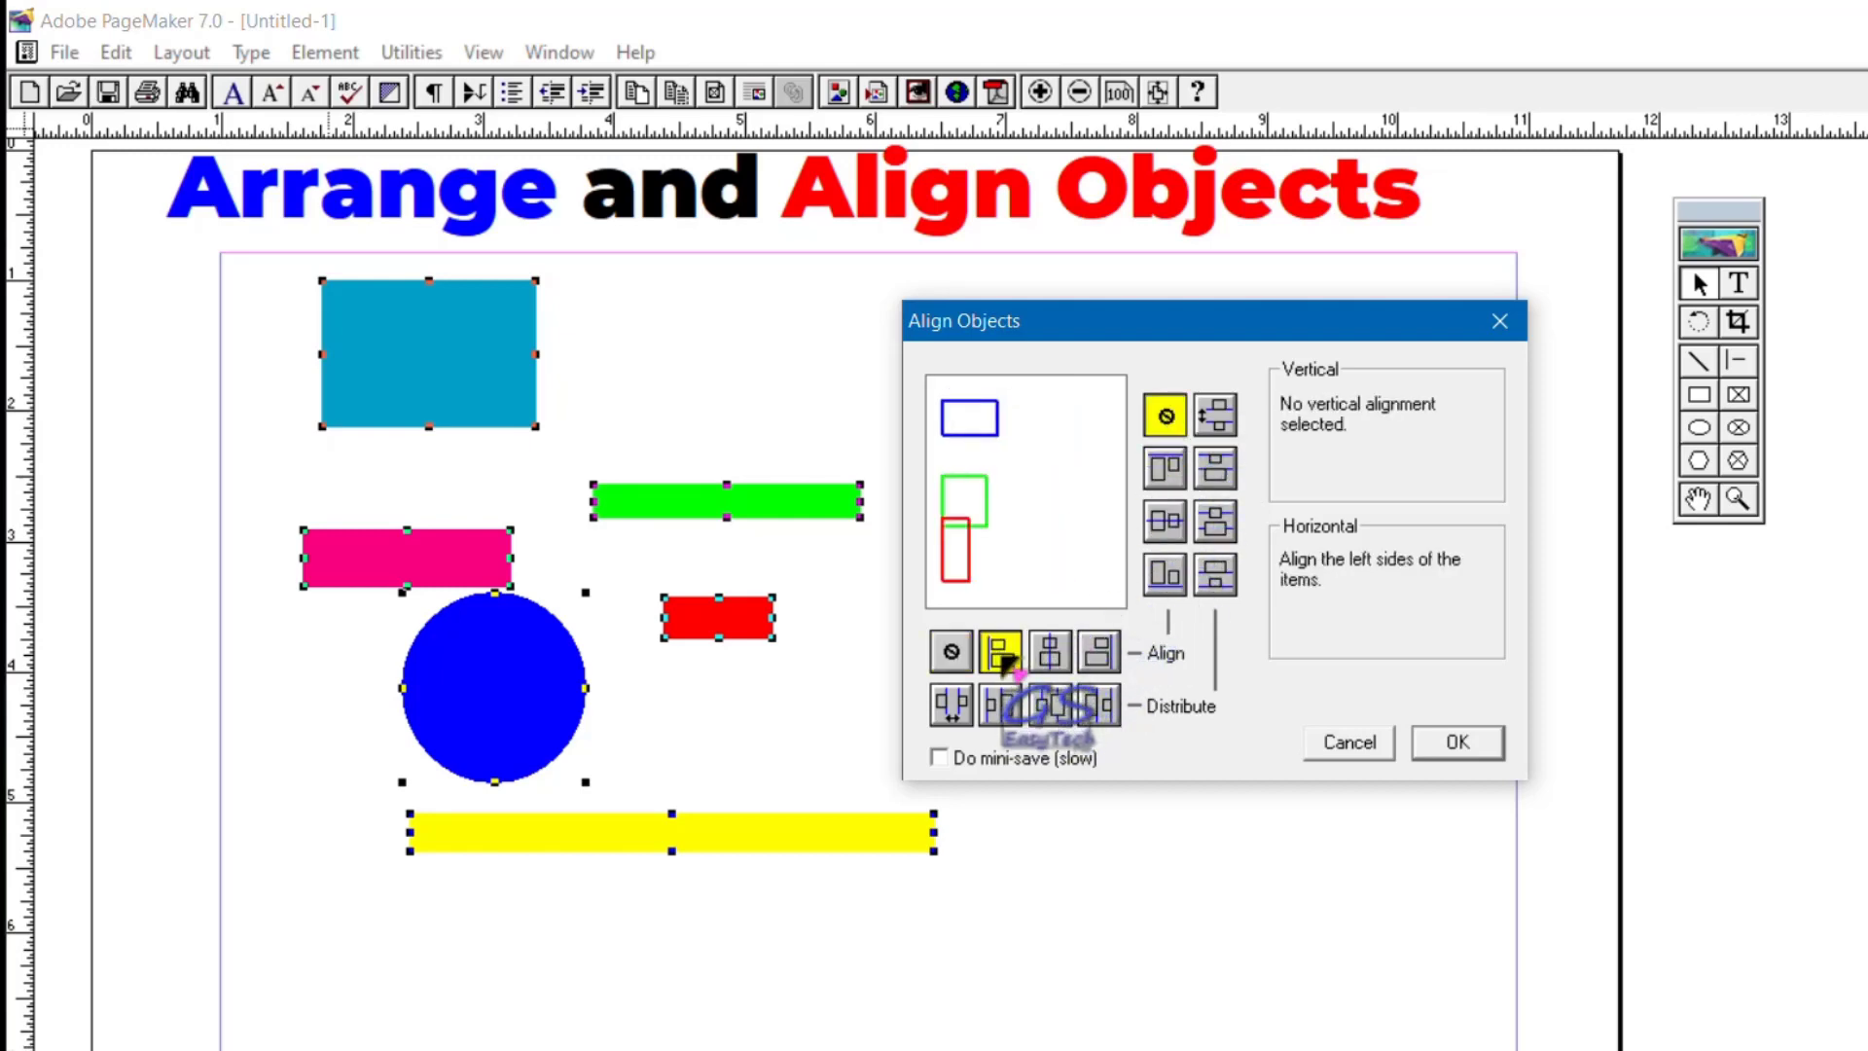
key("ctrl+2")
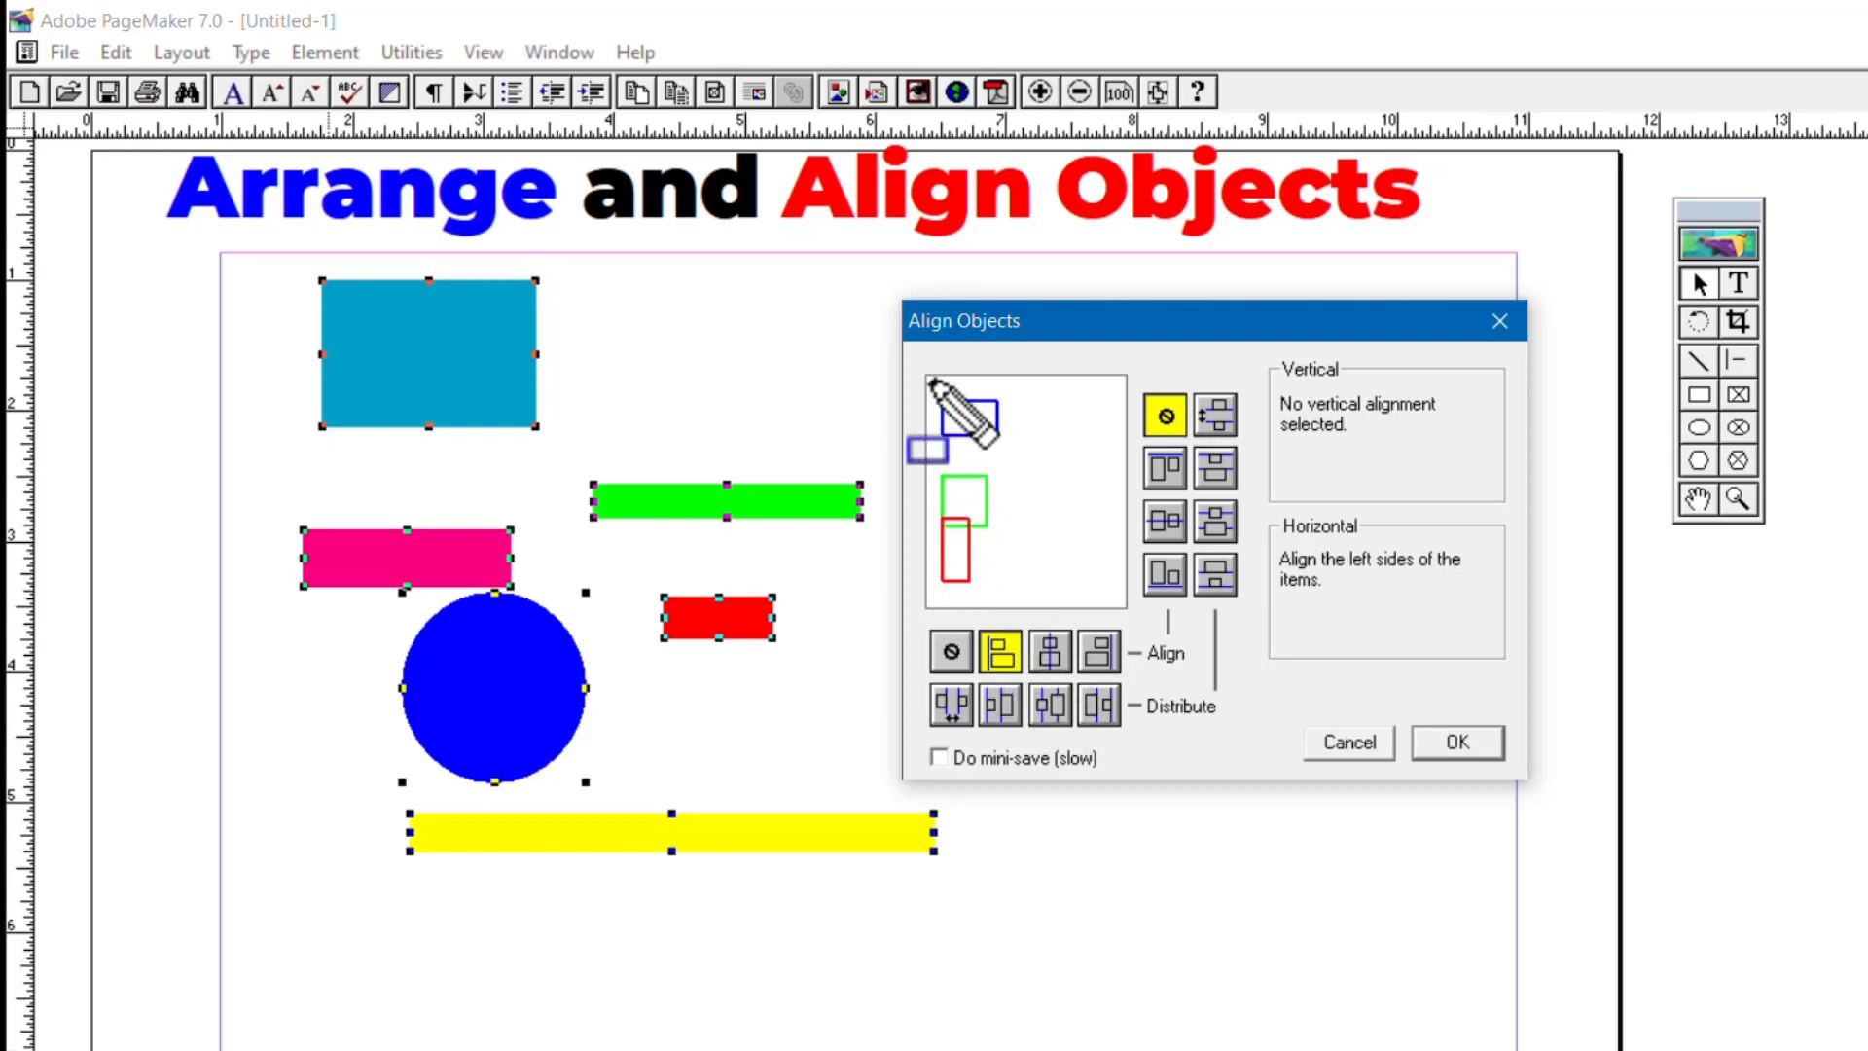
Apply the left-side alignment to the six selected shapes, then clear the selection.
mouse_move(930, 380)
left_mouse_down()
mouse_move(1002, 572)
mouse_move(1158, 662)
mouse_move(1131, 613)
left_mouse_up()
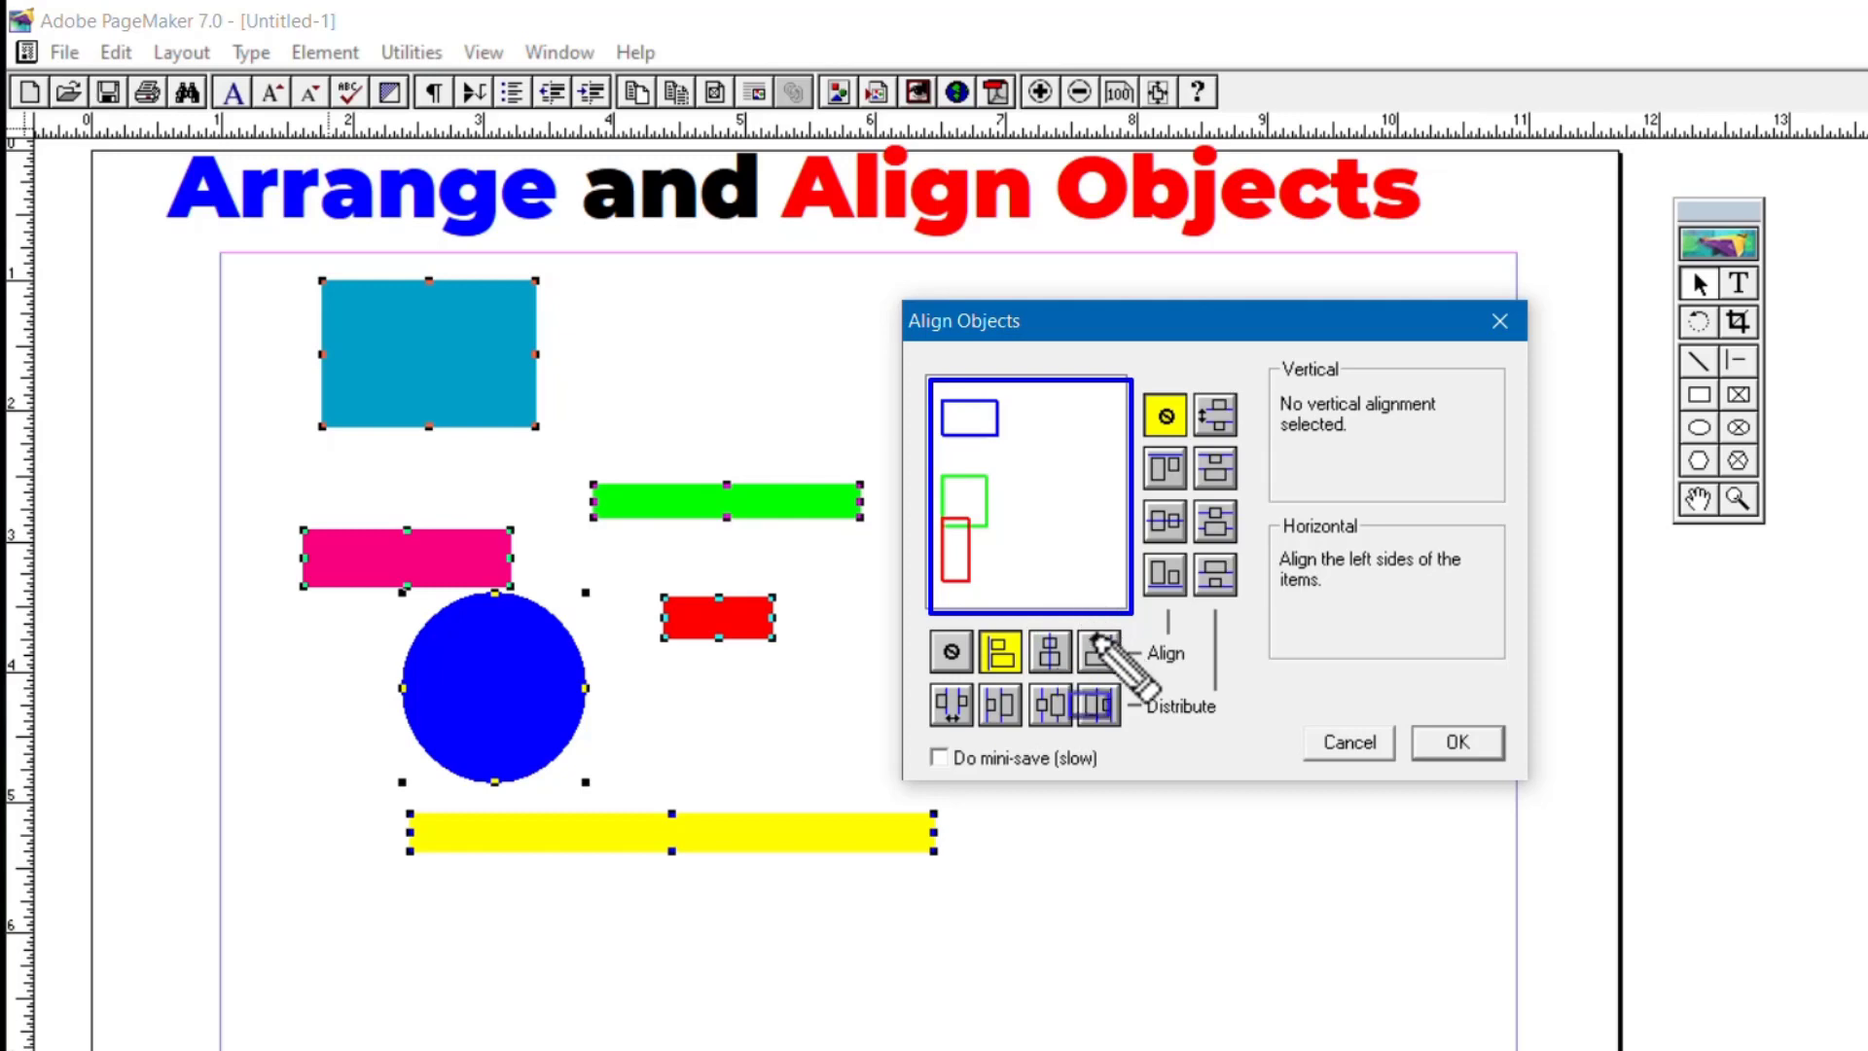
key("Escape")
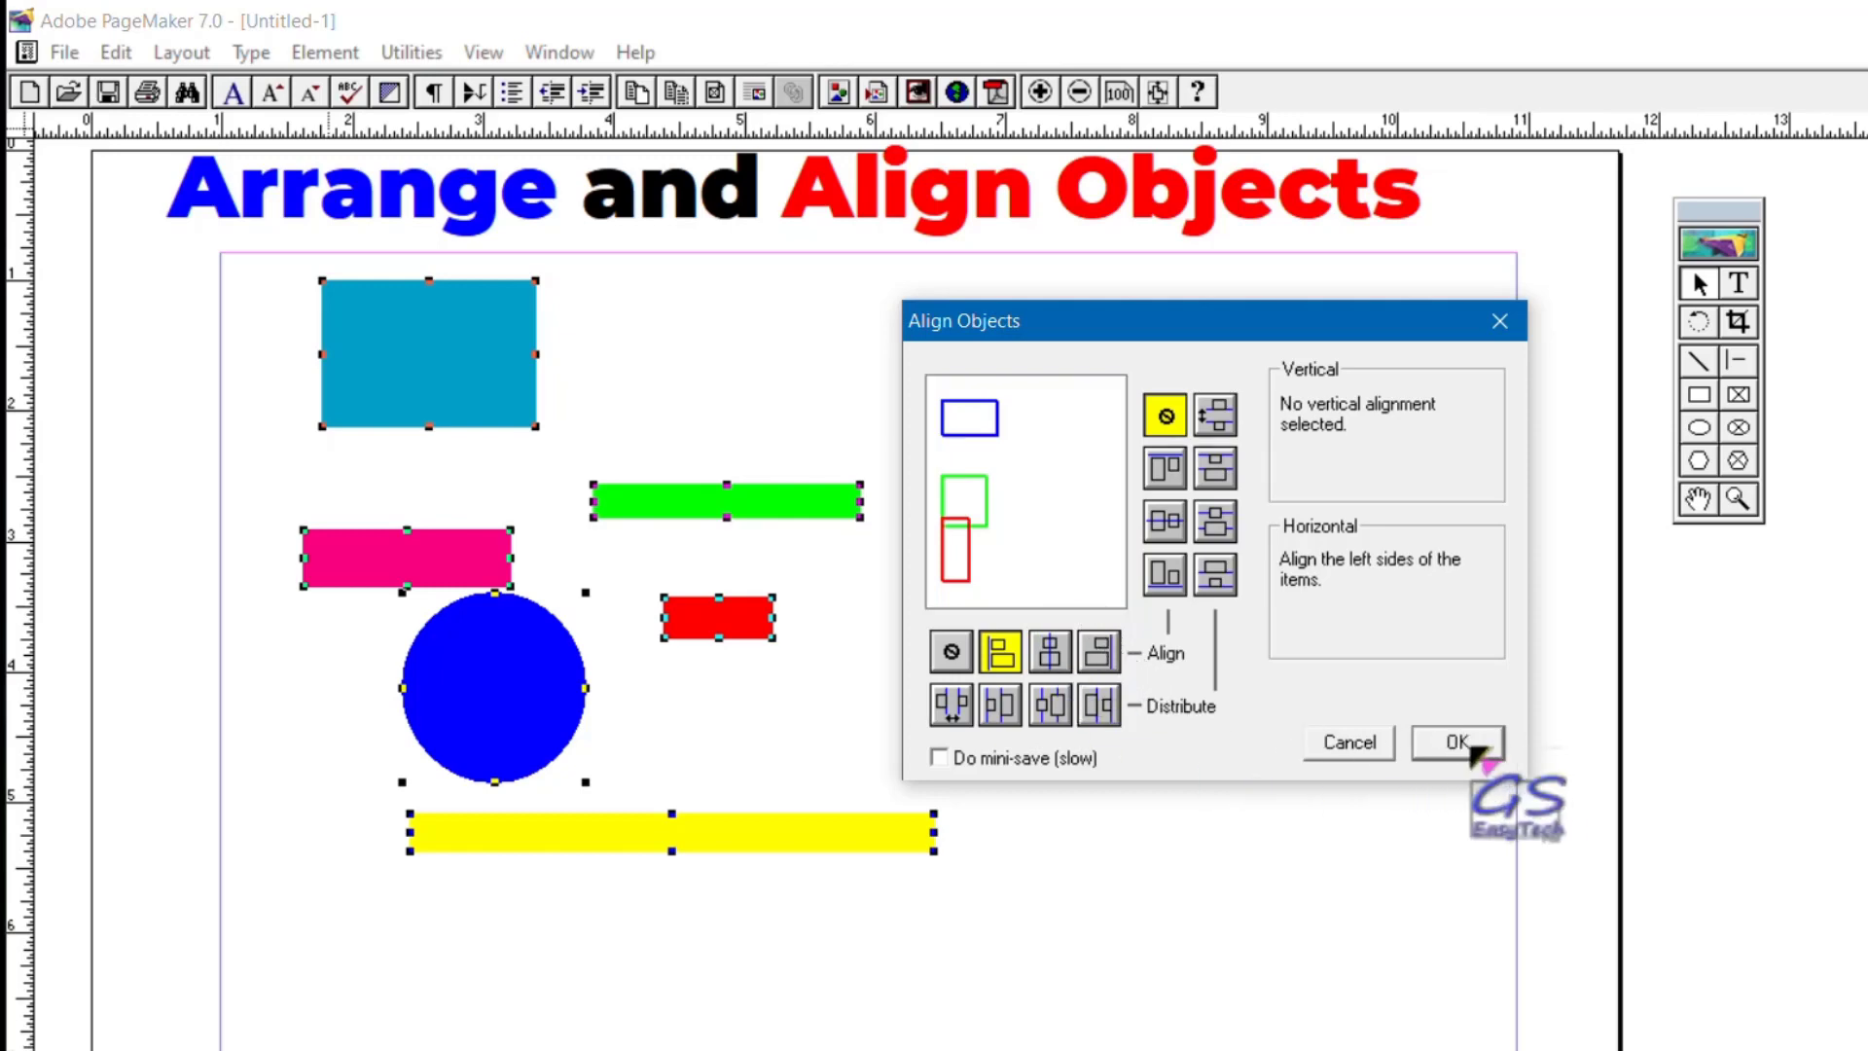
left_click(1456, 743)
left_click(661, 470)
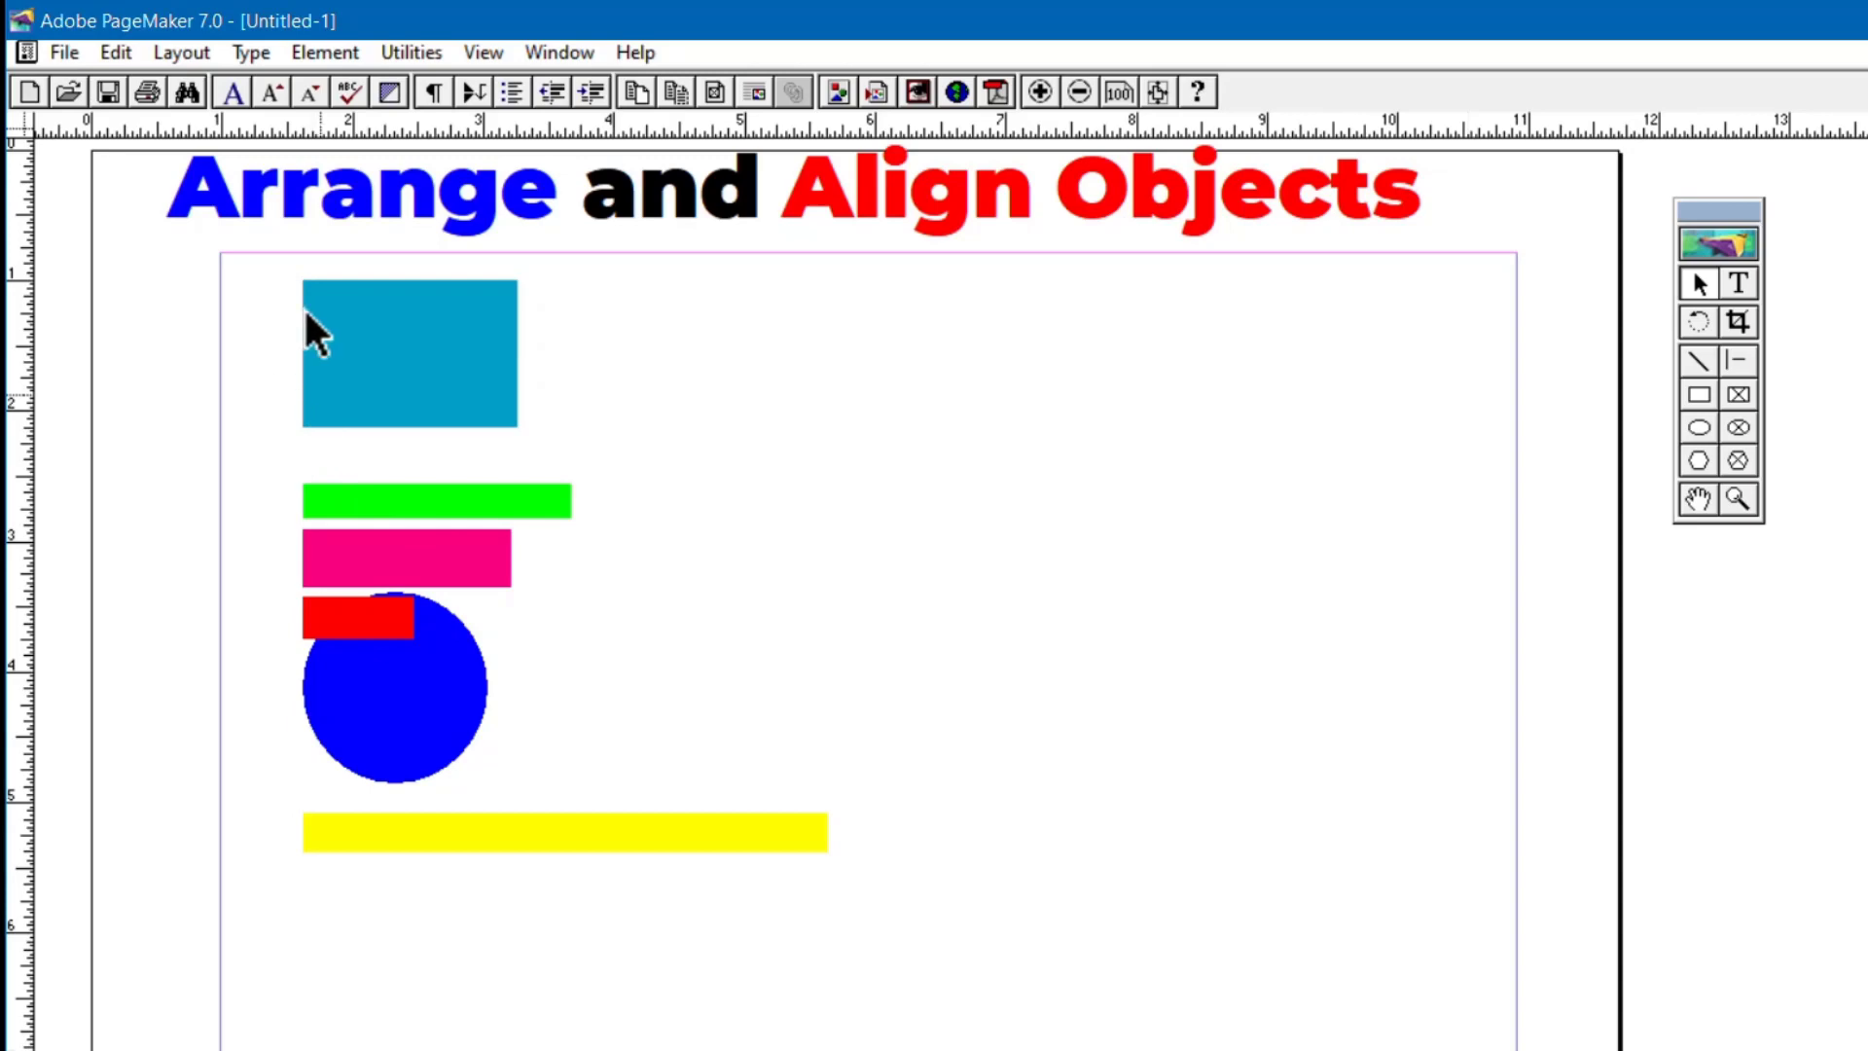
left_click_drag(303, 278, 298, 845)
Select all six shapes, align their right sides horizontally with no vertical alignment, and deselect them.
left_click_drag(280, 264, 875, 939)
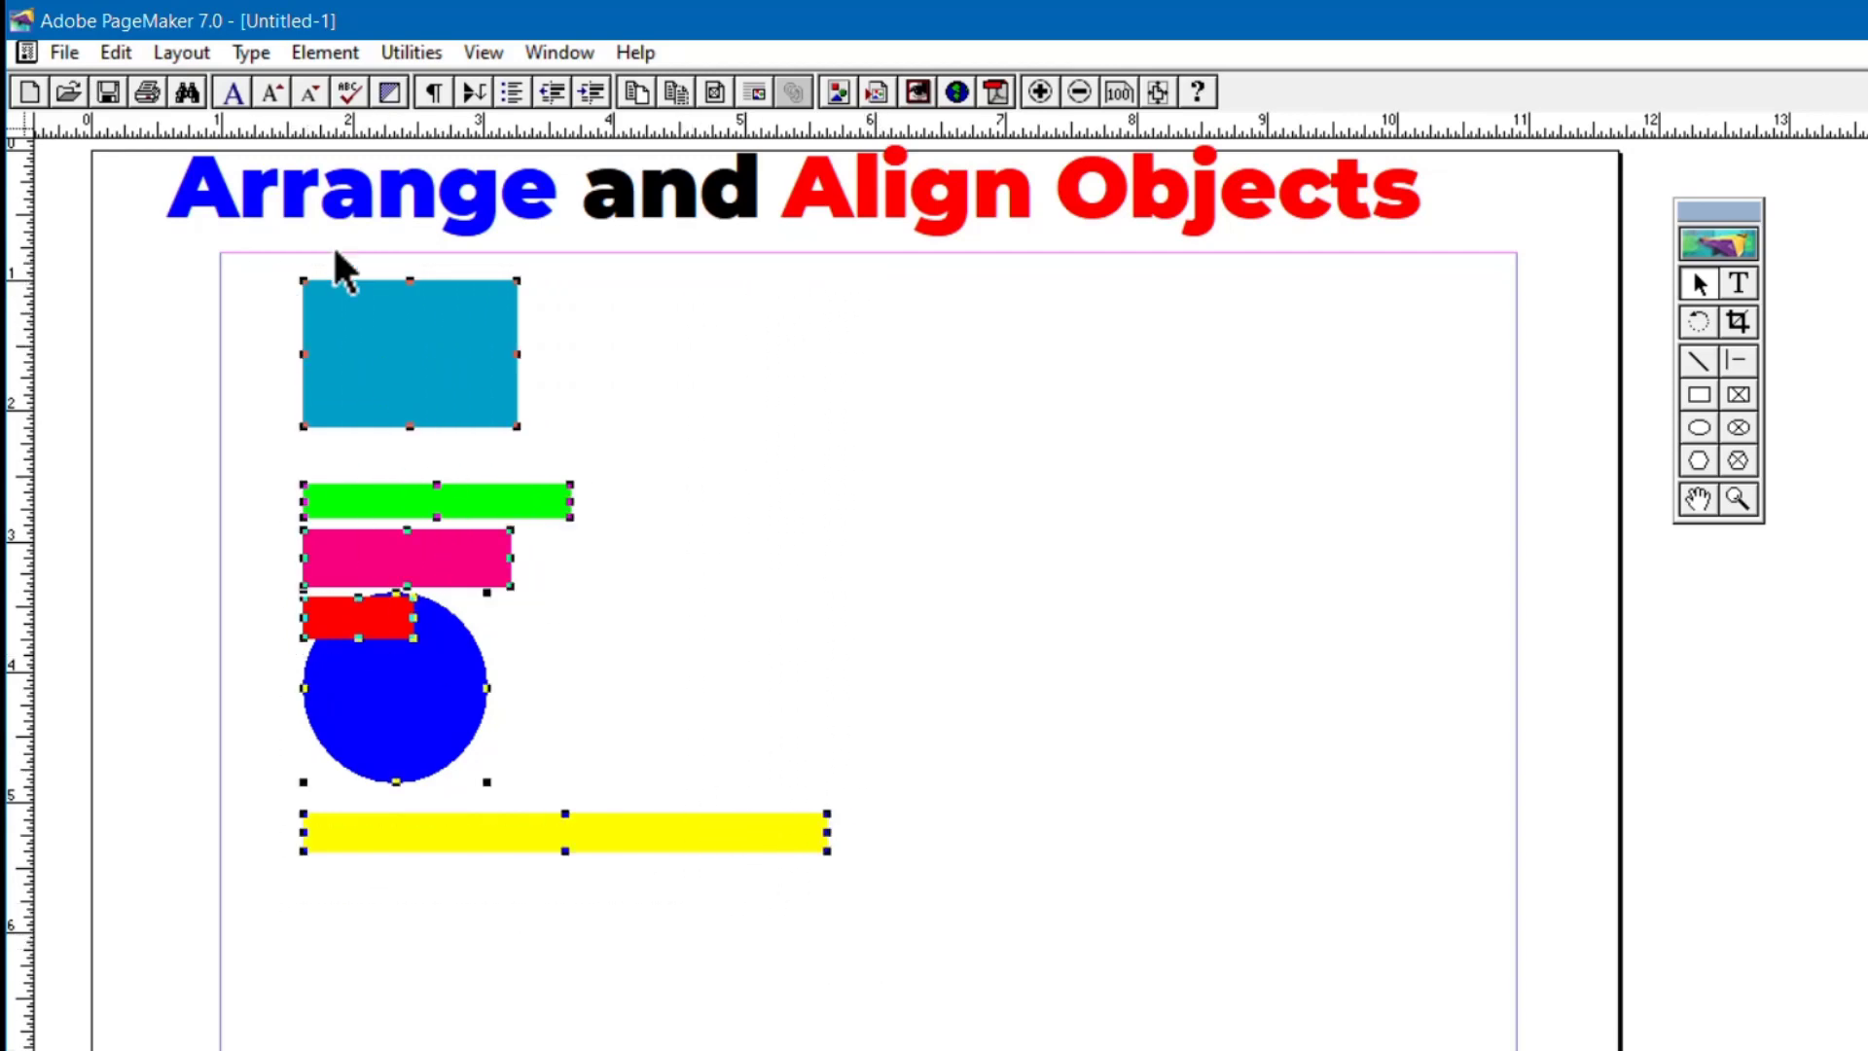
left_click(321, 53)
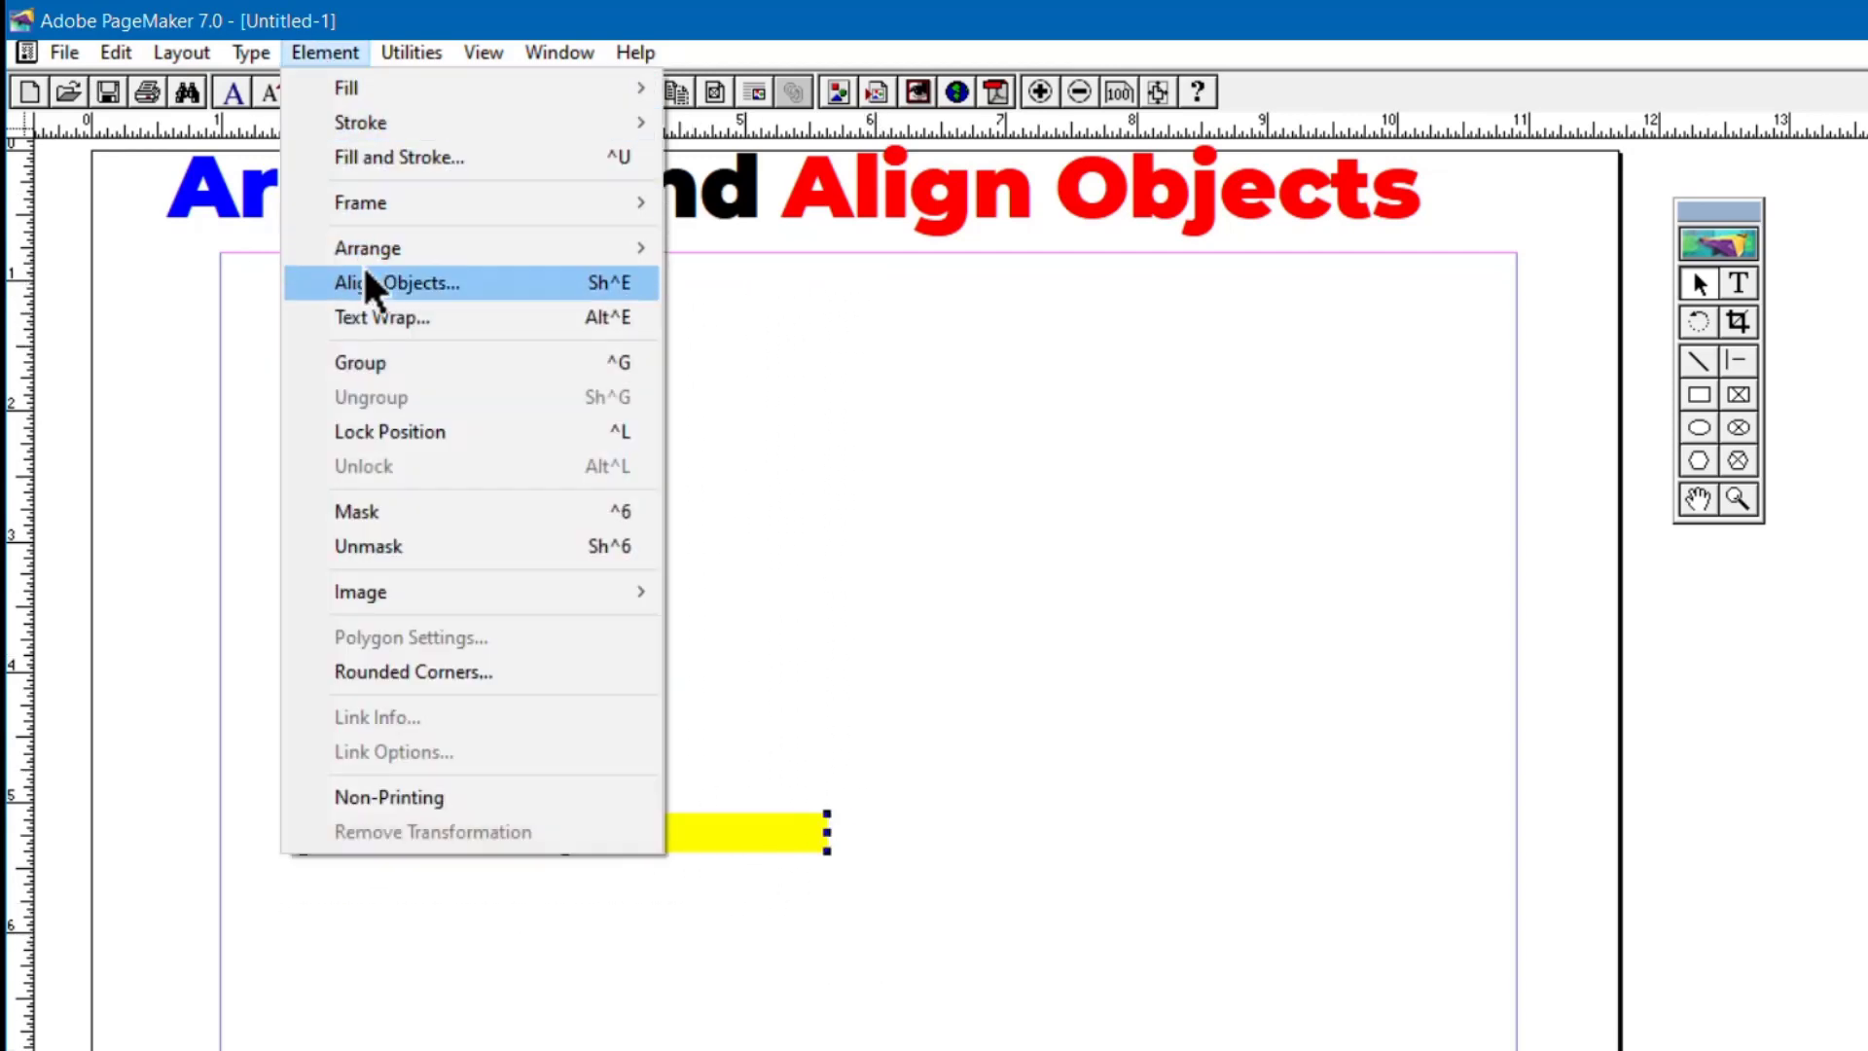
left_click(442, 283)
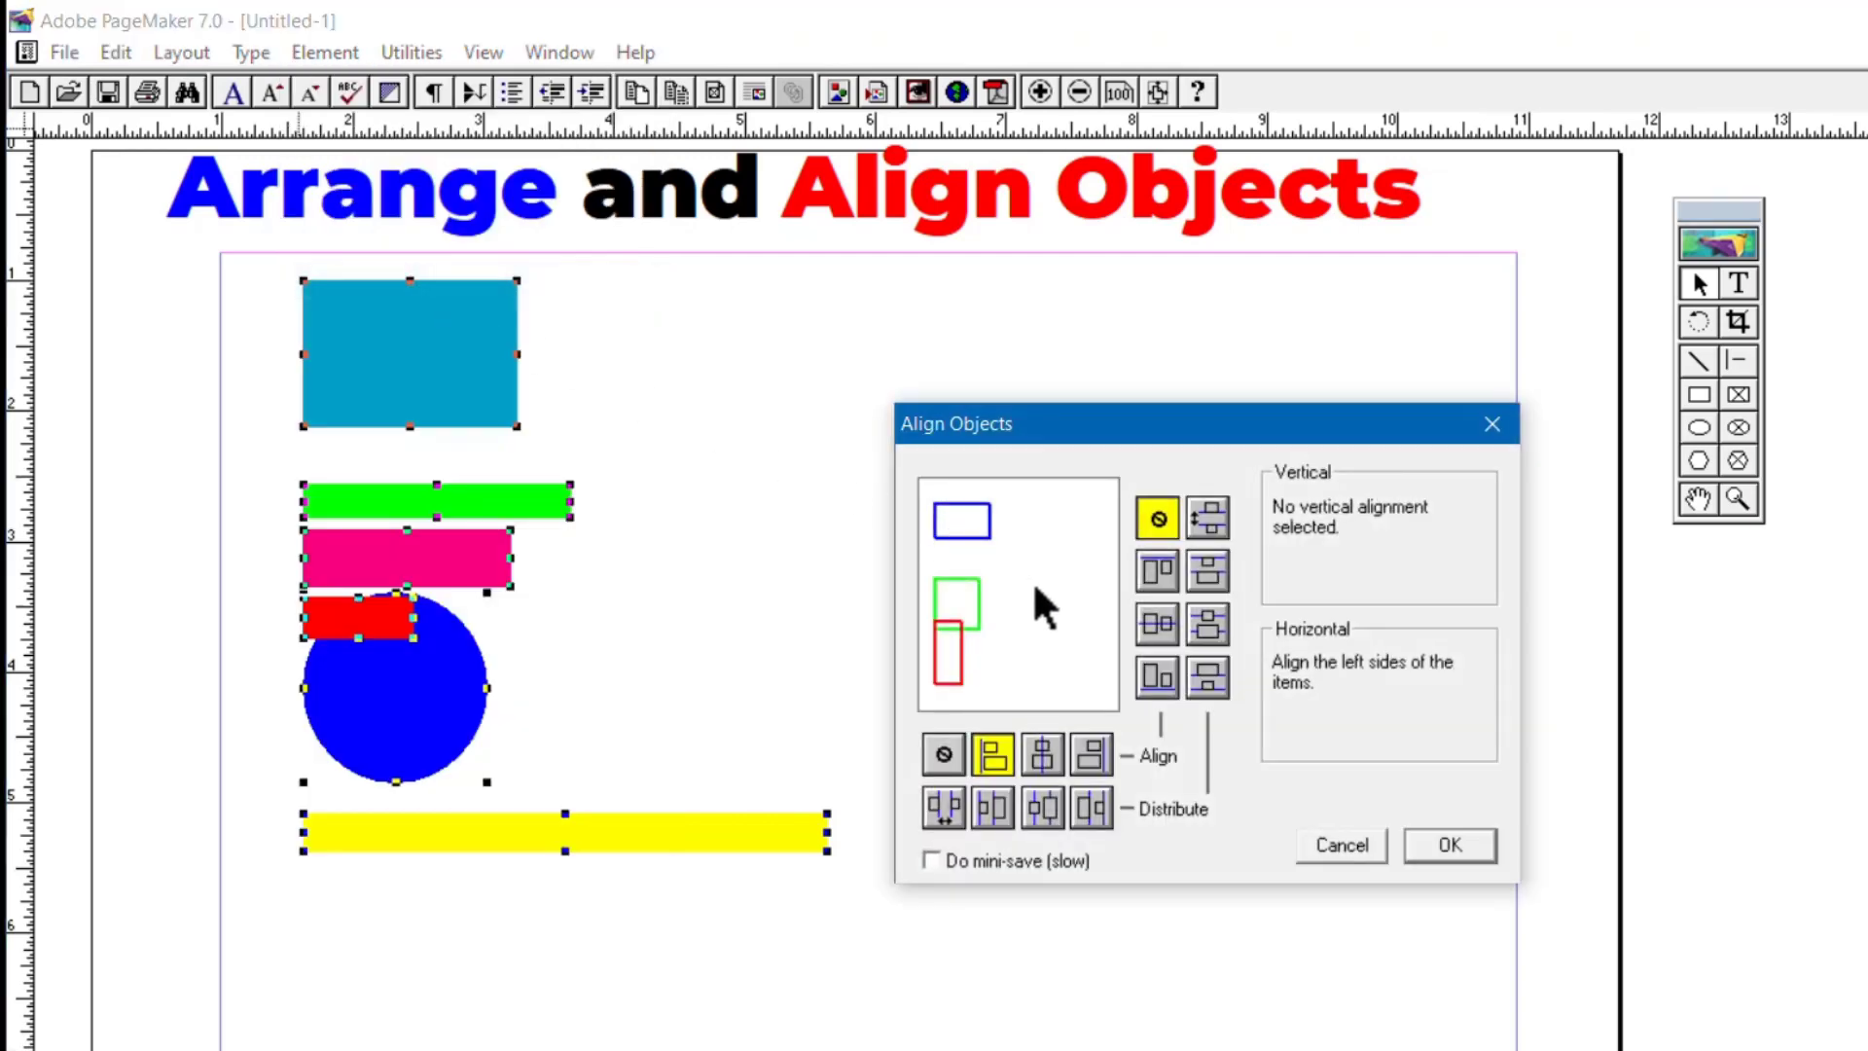
left_click(1092, 755)
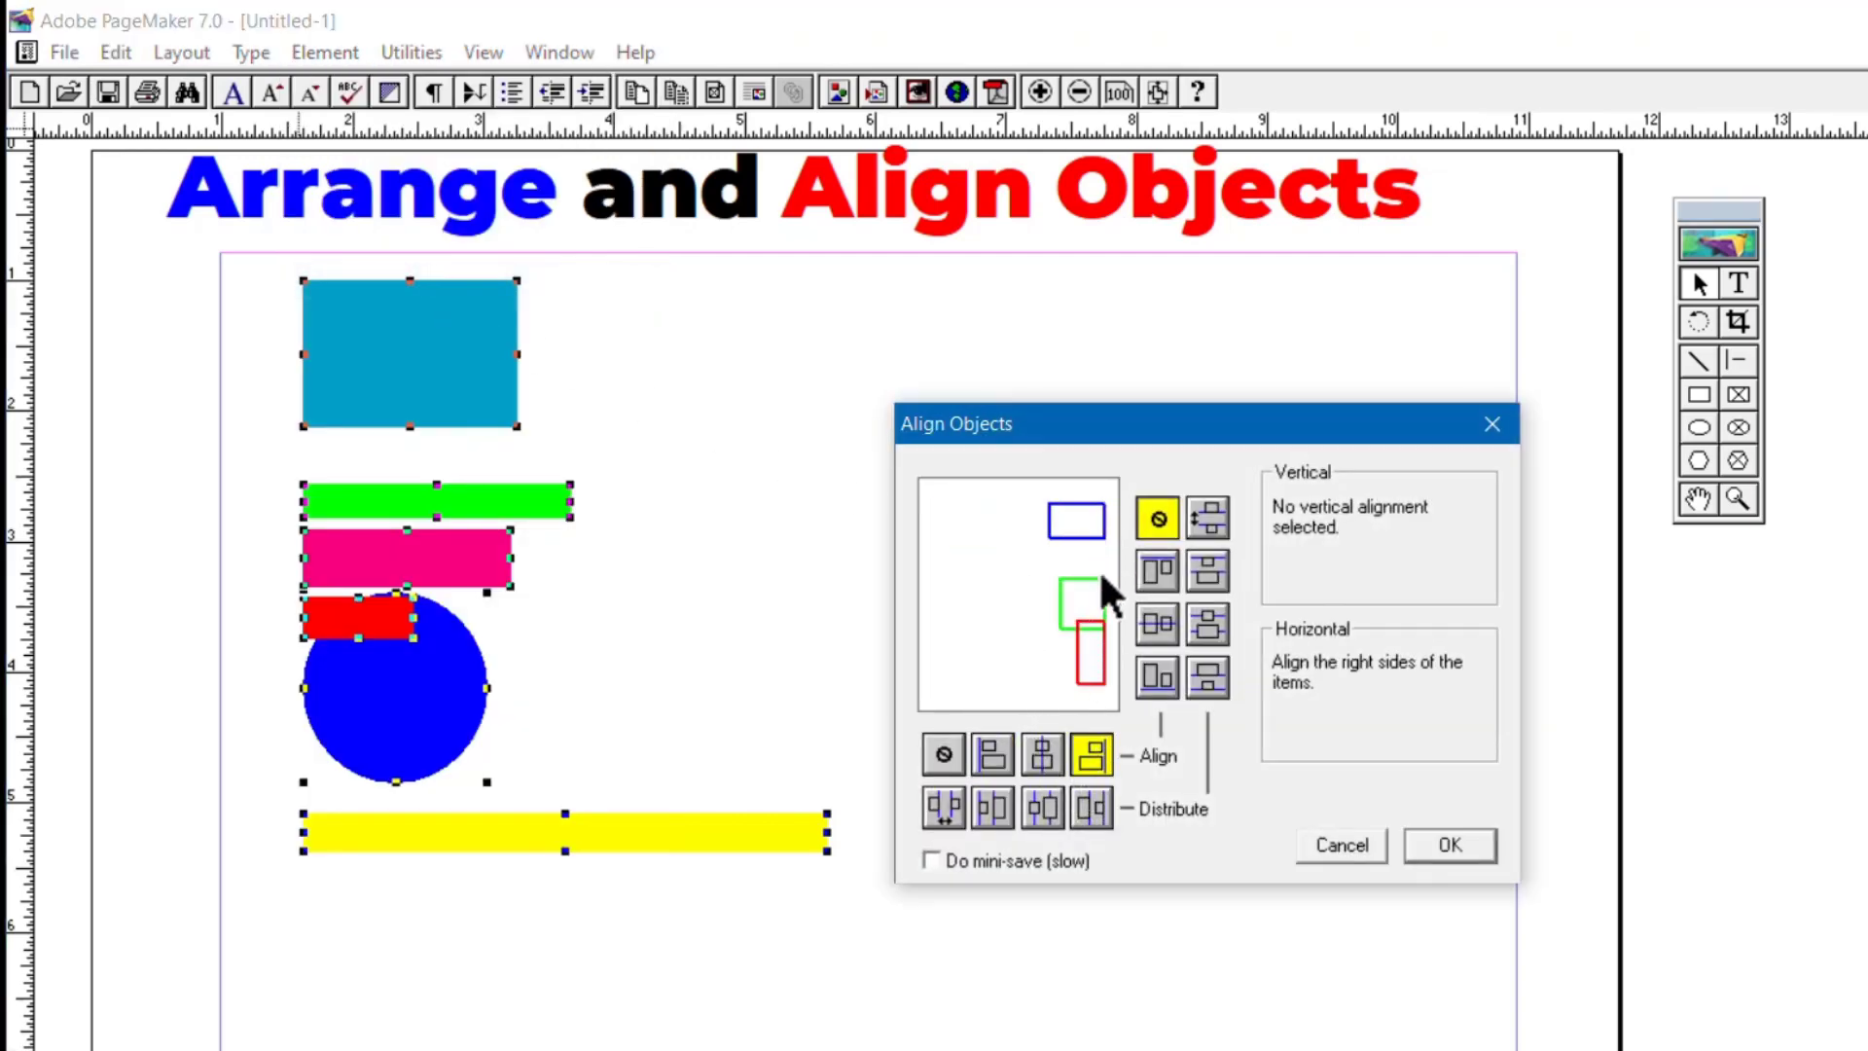
left_click(1452, 843)
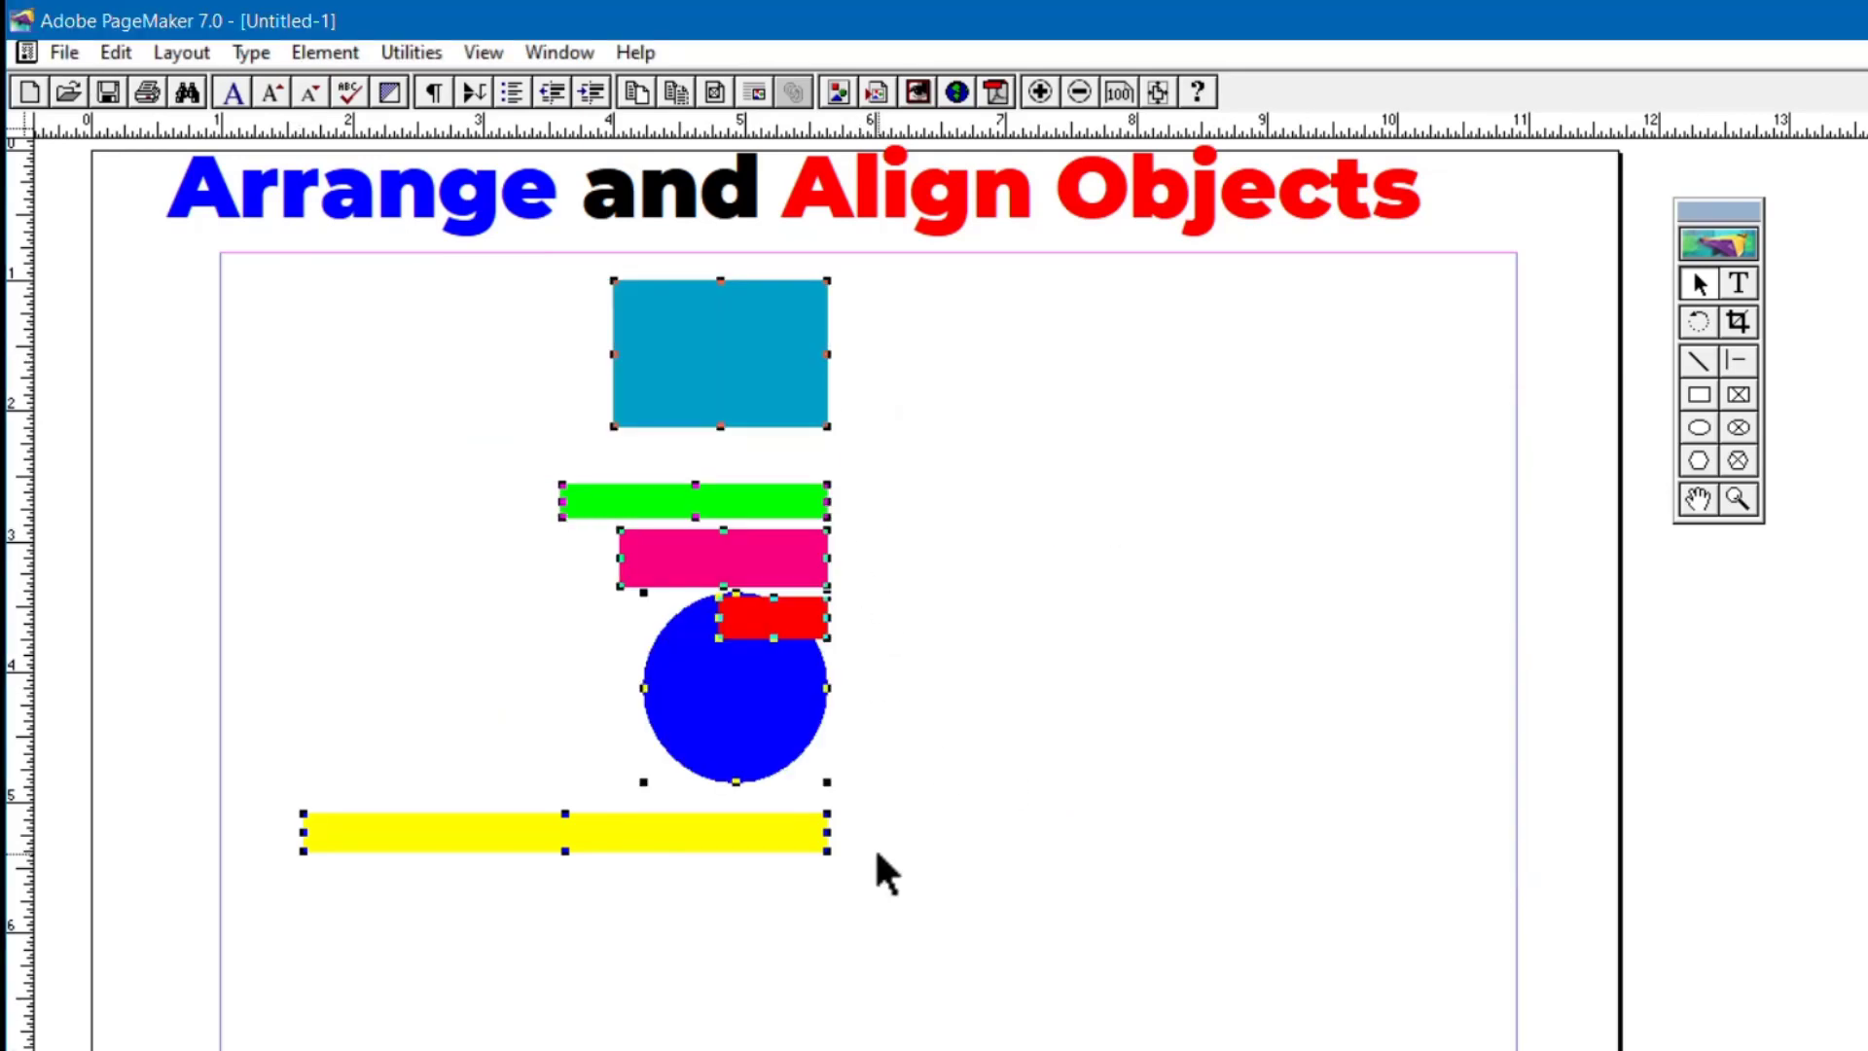
left_click(956, 802)
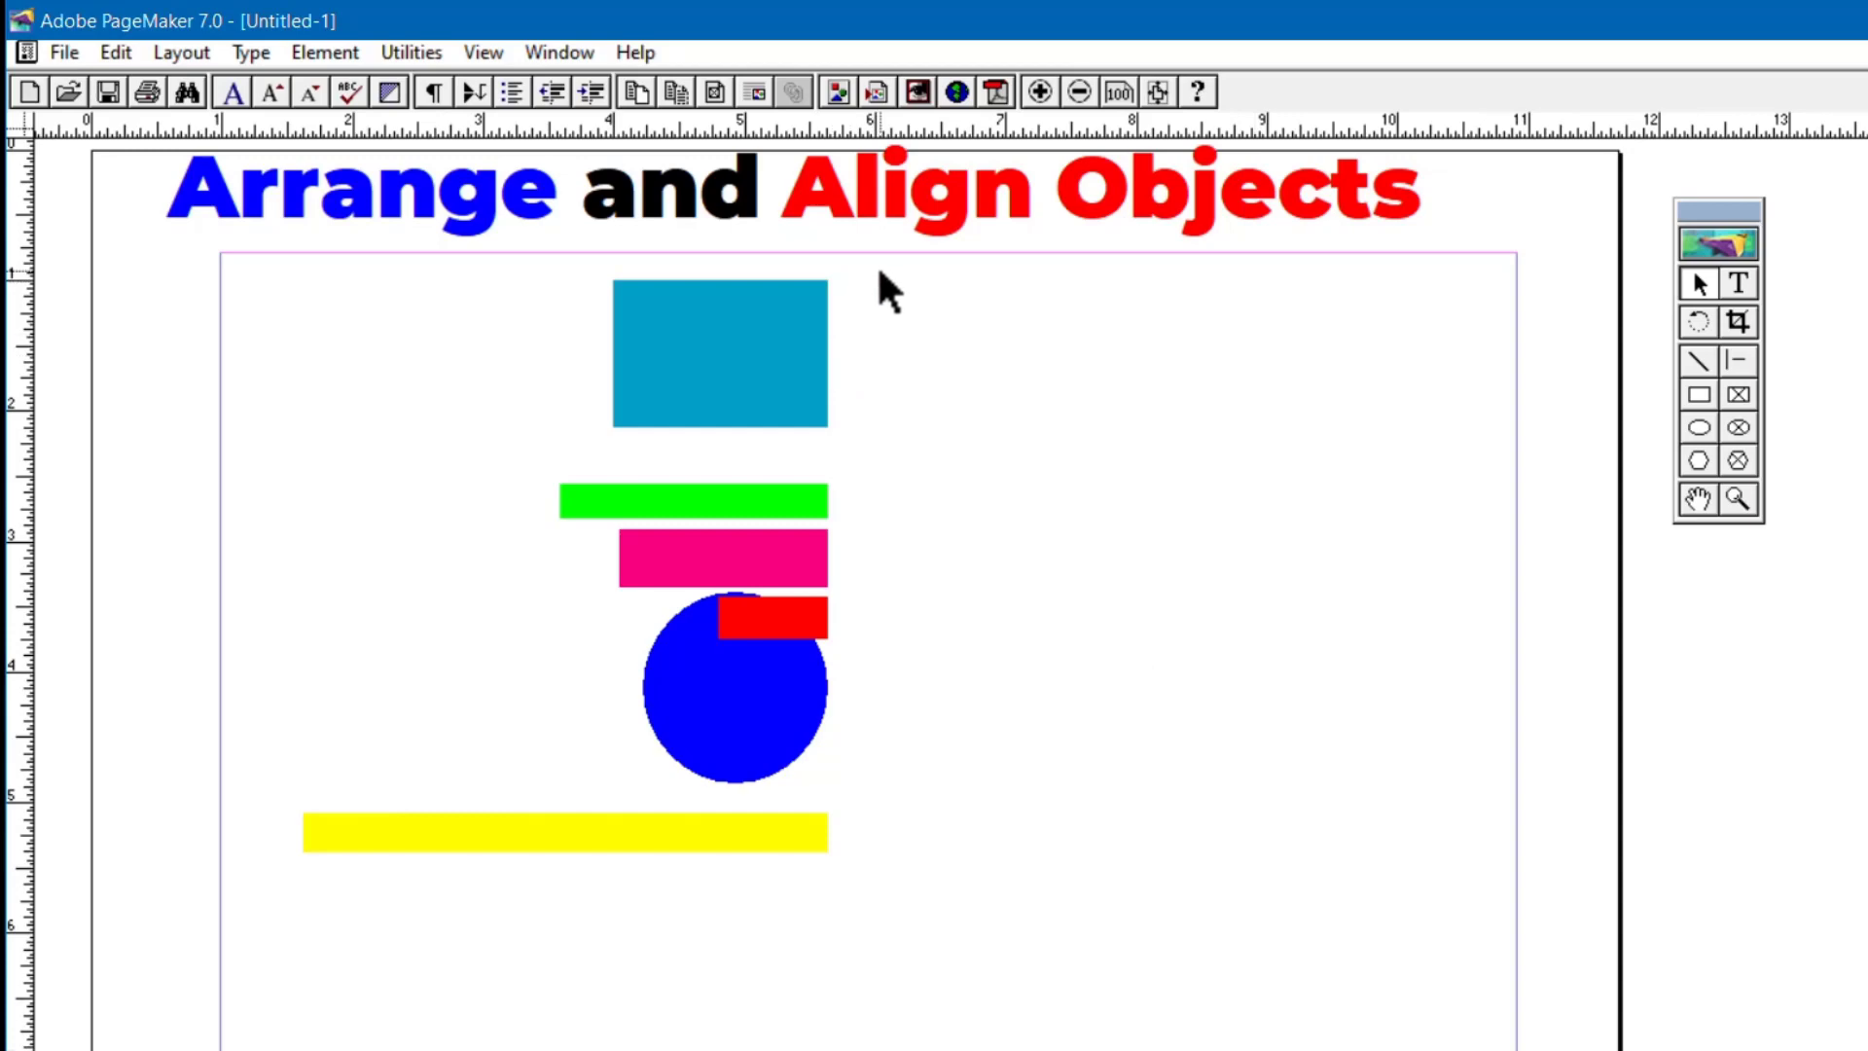
Select all six shapes, align their tops vertically with no horizontal alignment, and deselect them.
left_click_drag(882, 272, 277, 897)
left_click(336, 62)
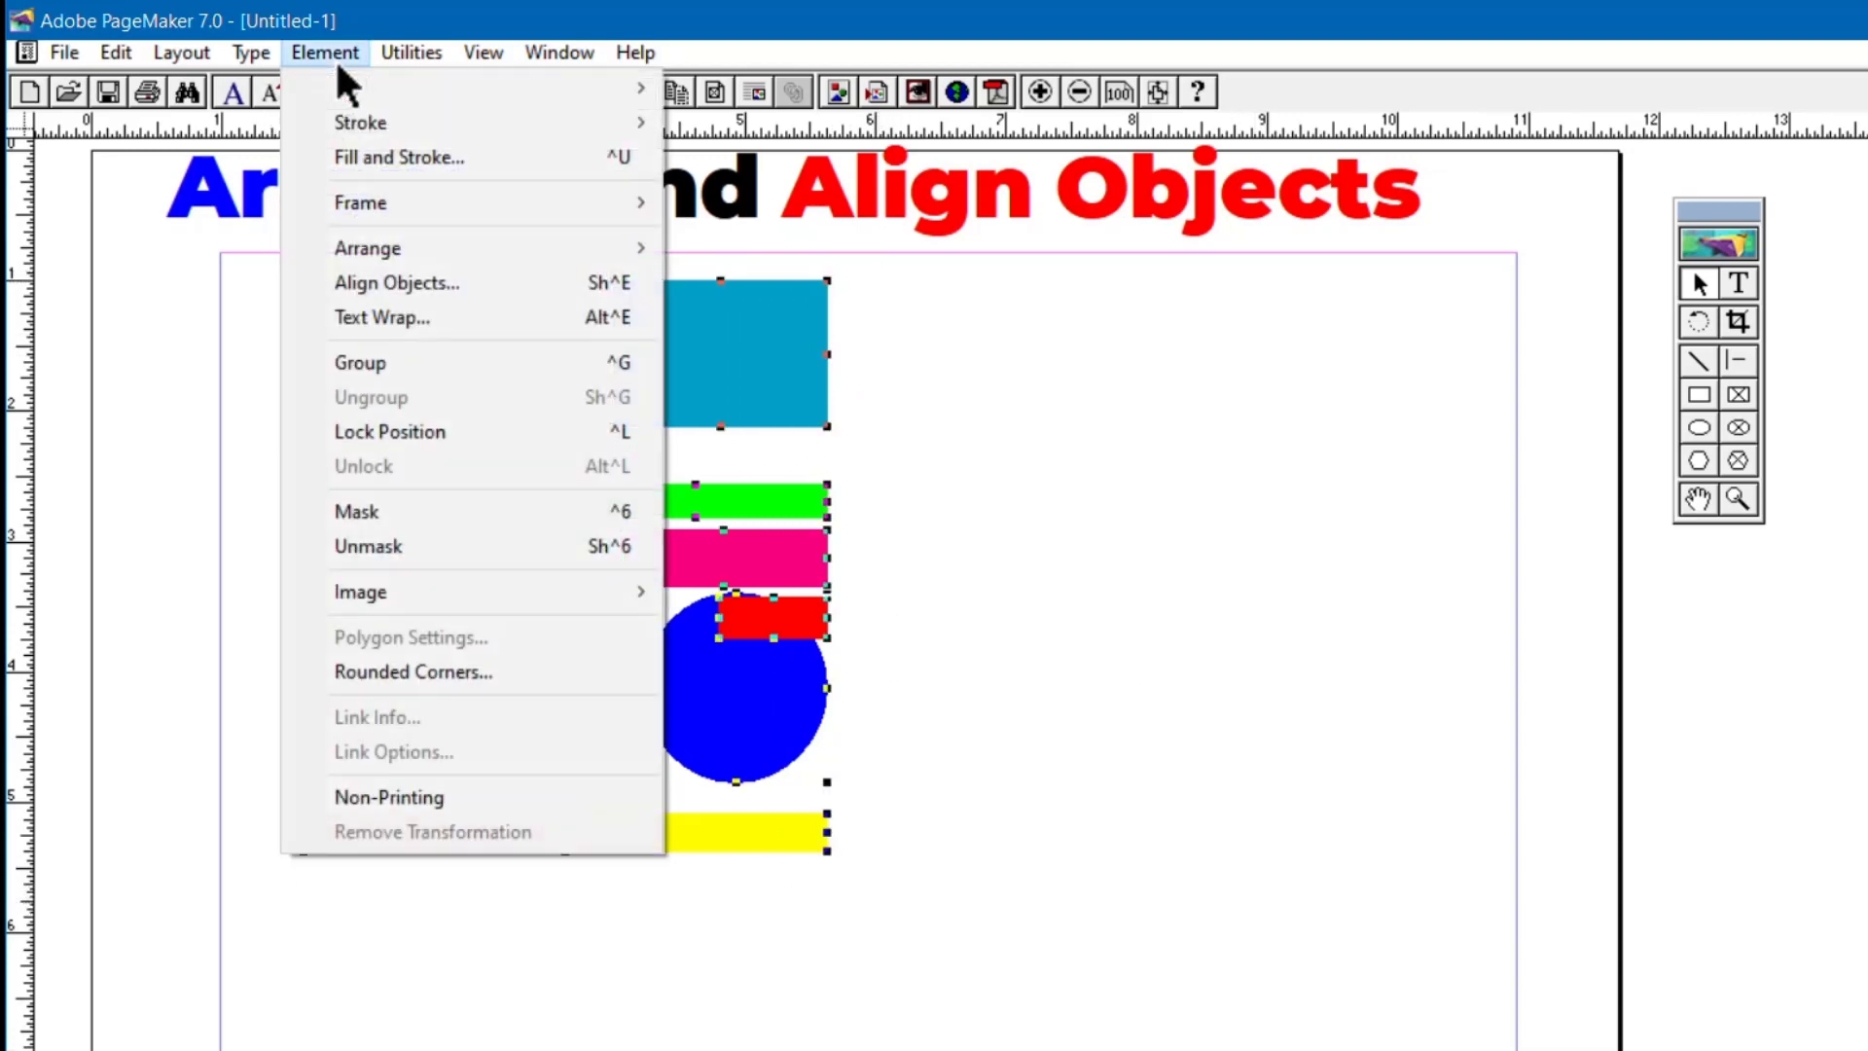
left_click(487, 283)
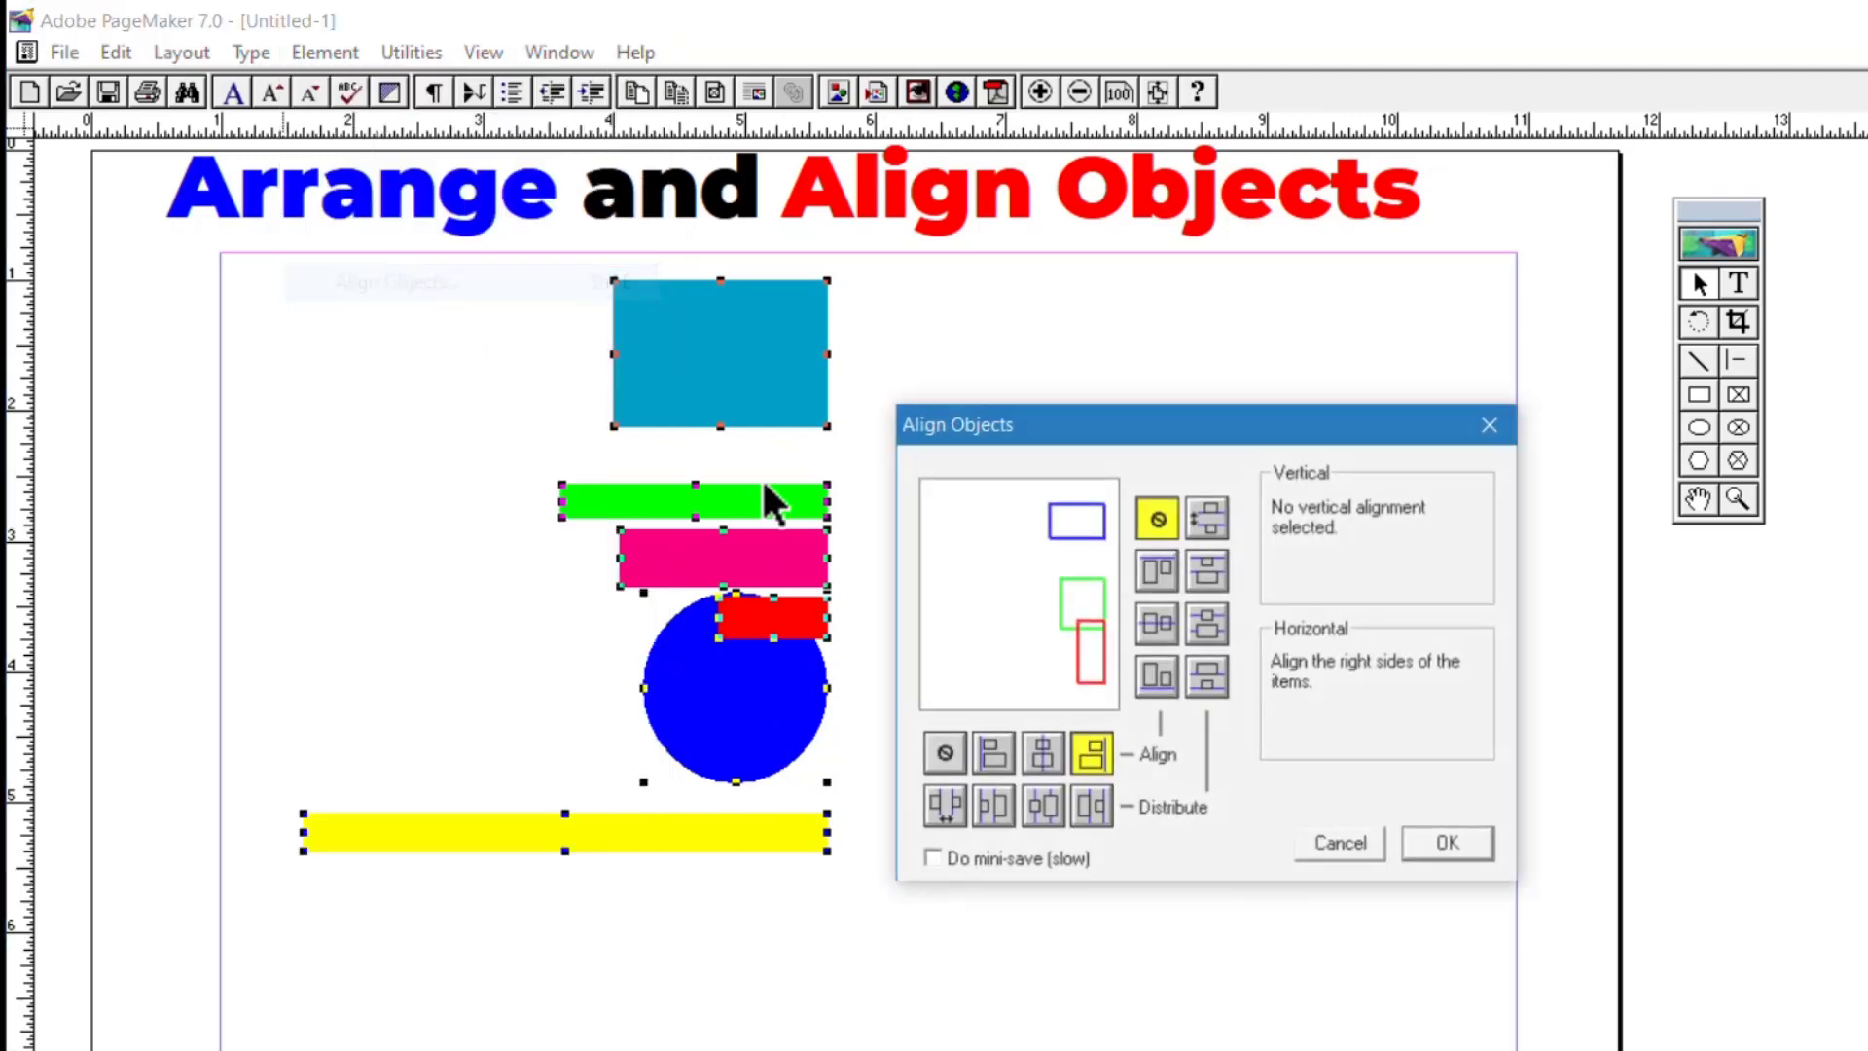
left_click(1160, 572)
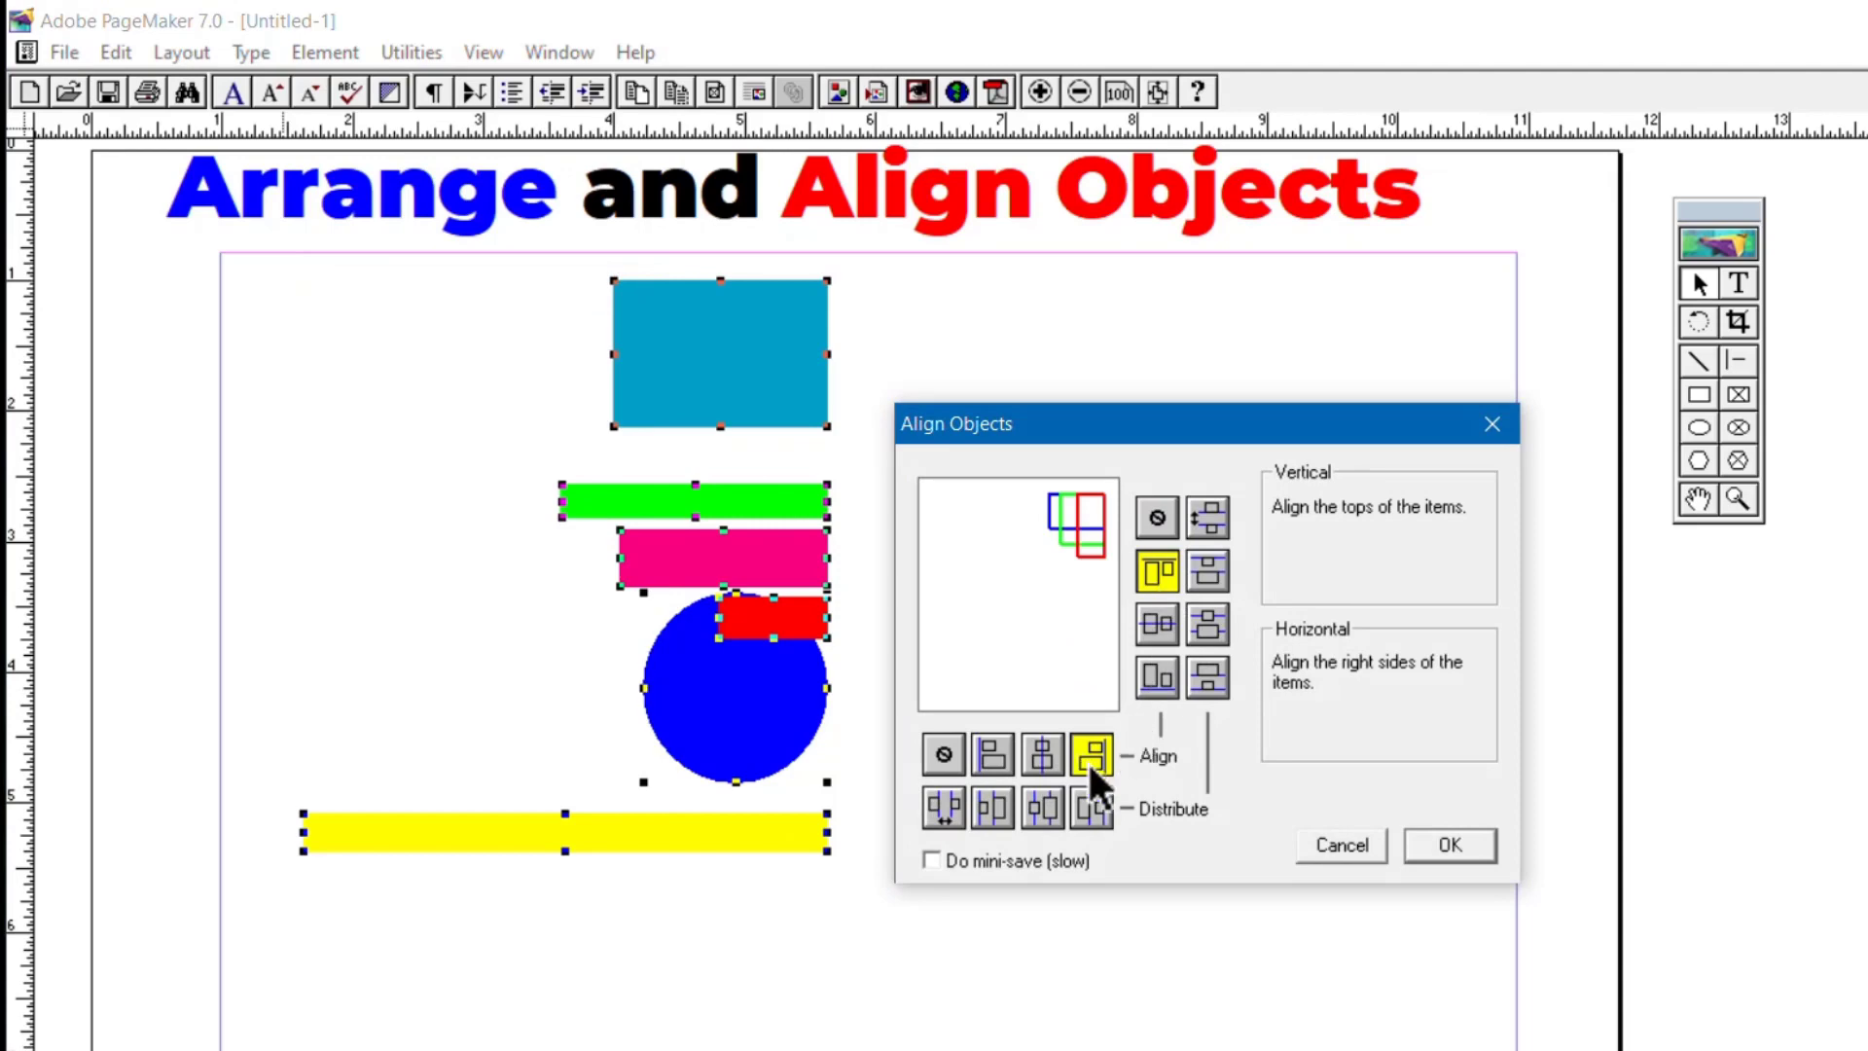
left_click(943, 752)
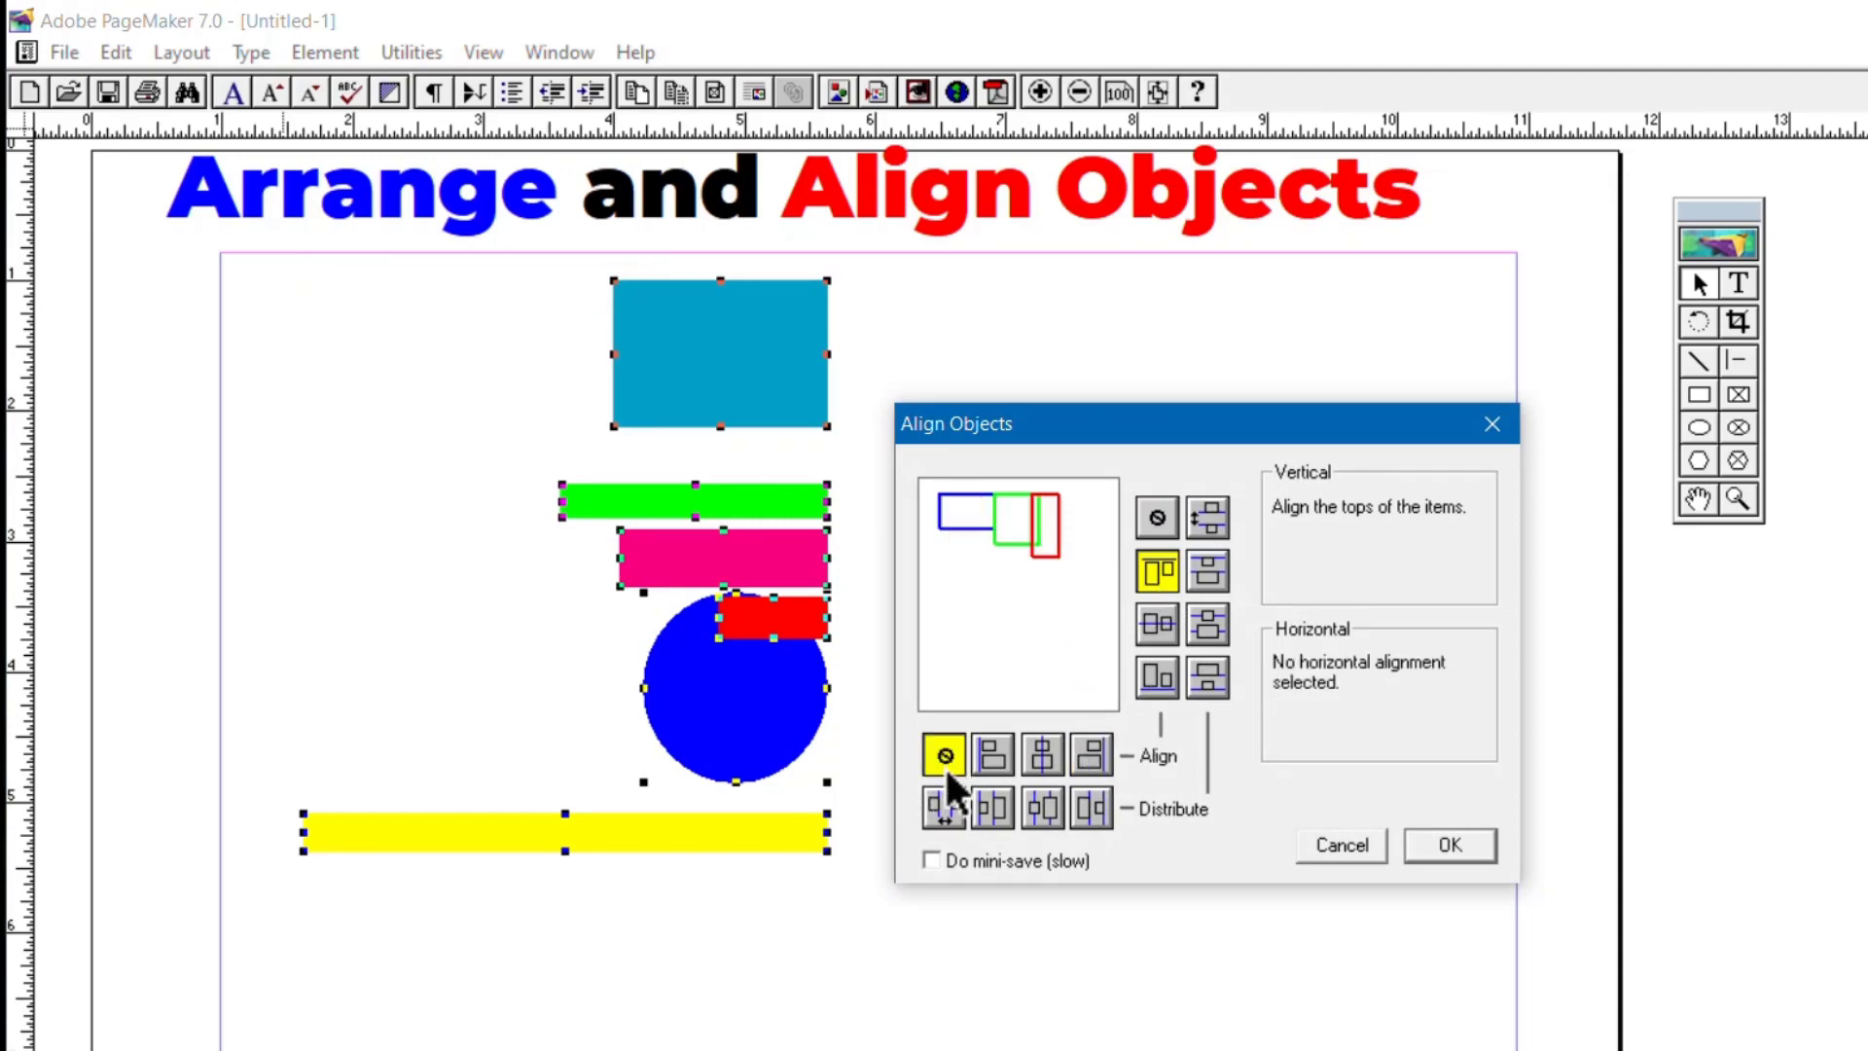
left_click(1456, 847)
left_click(889, 535)
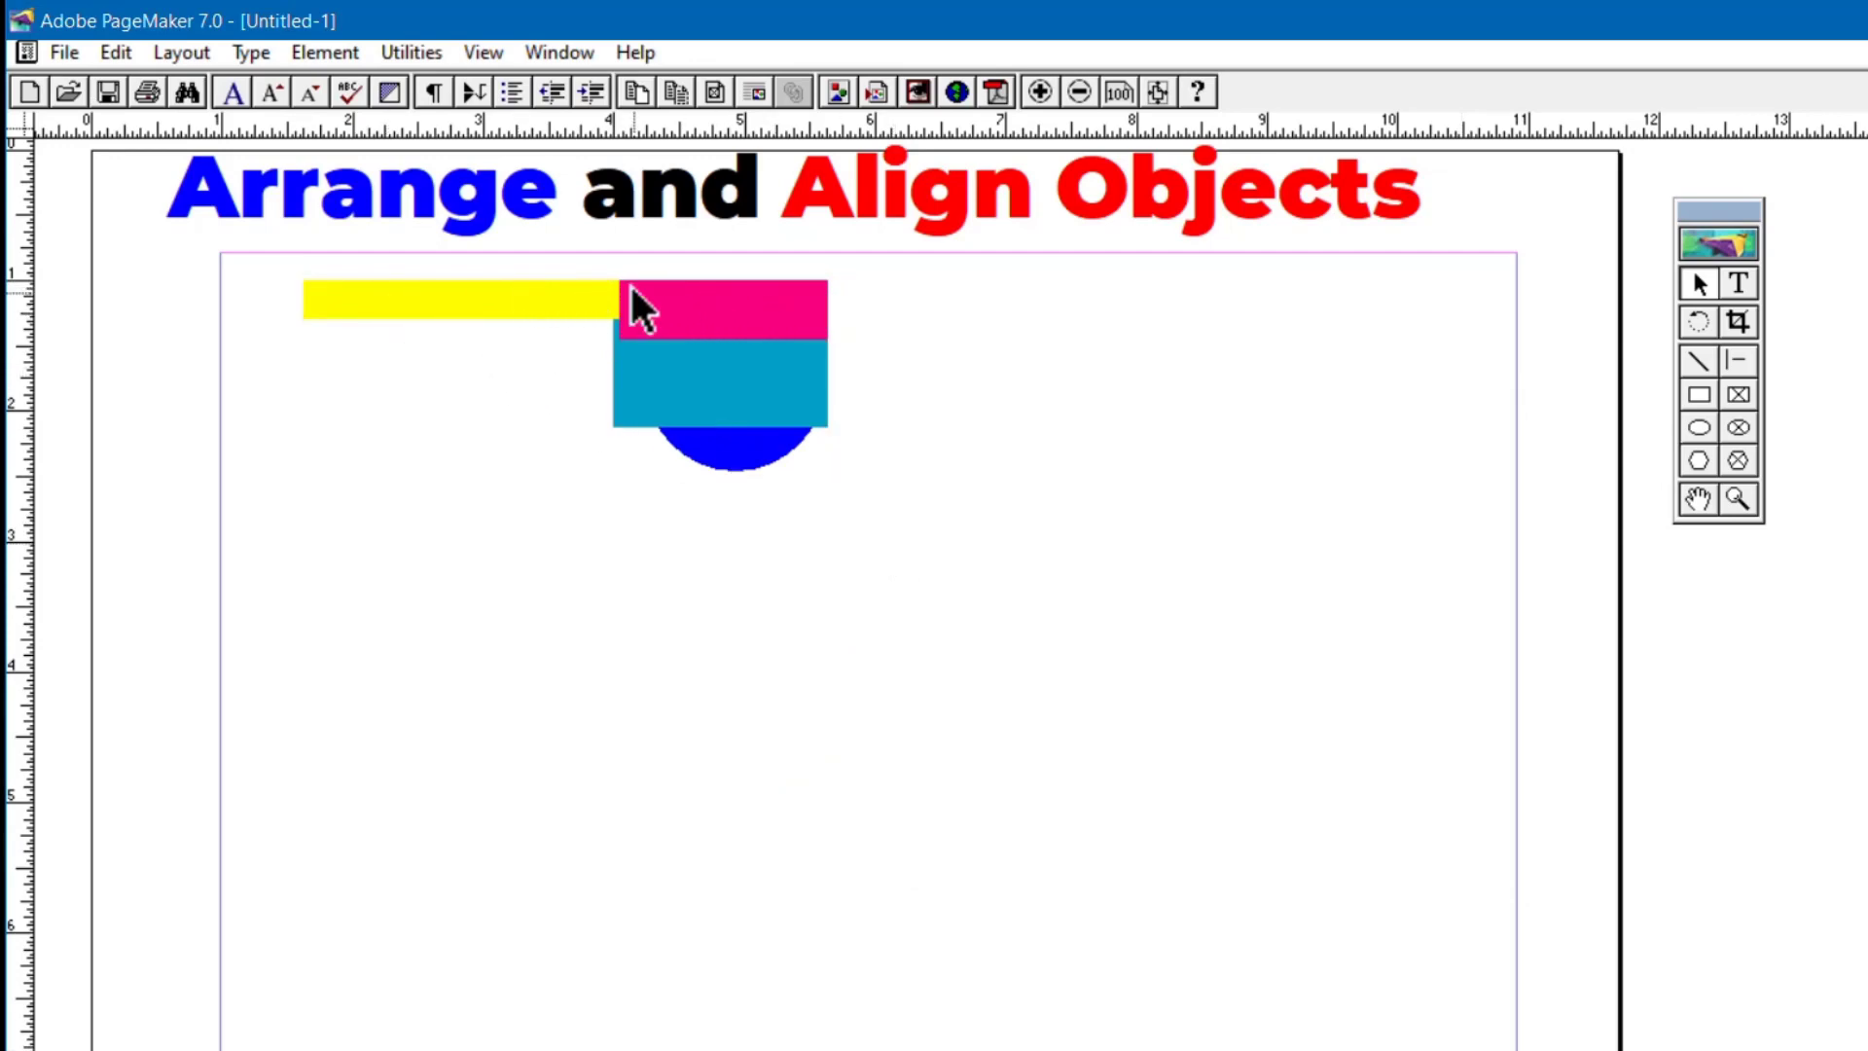
Spread the stacked shapes: teal rectangle lowest, blue circle down to the right, pink rectangle down to the left, yellow bar slightly down and right.
left_click_drag(708, 405, 628, 849)
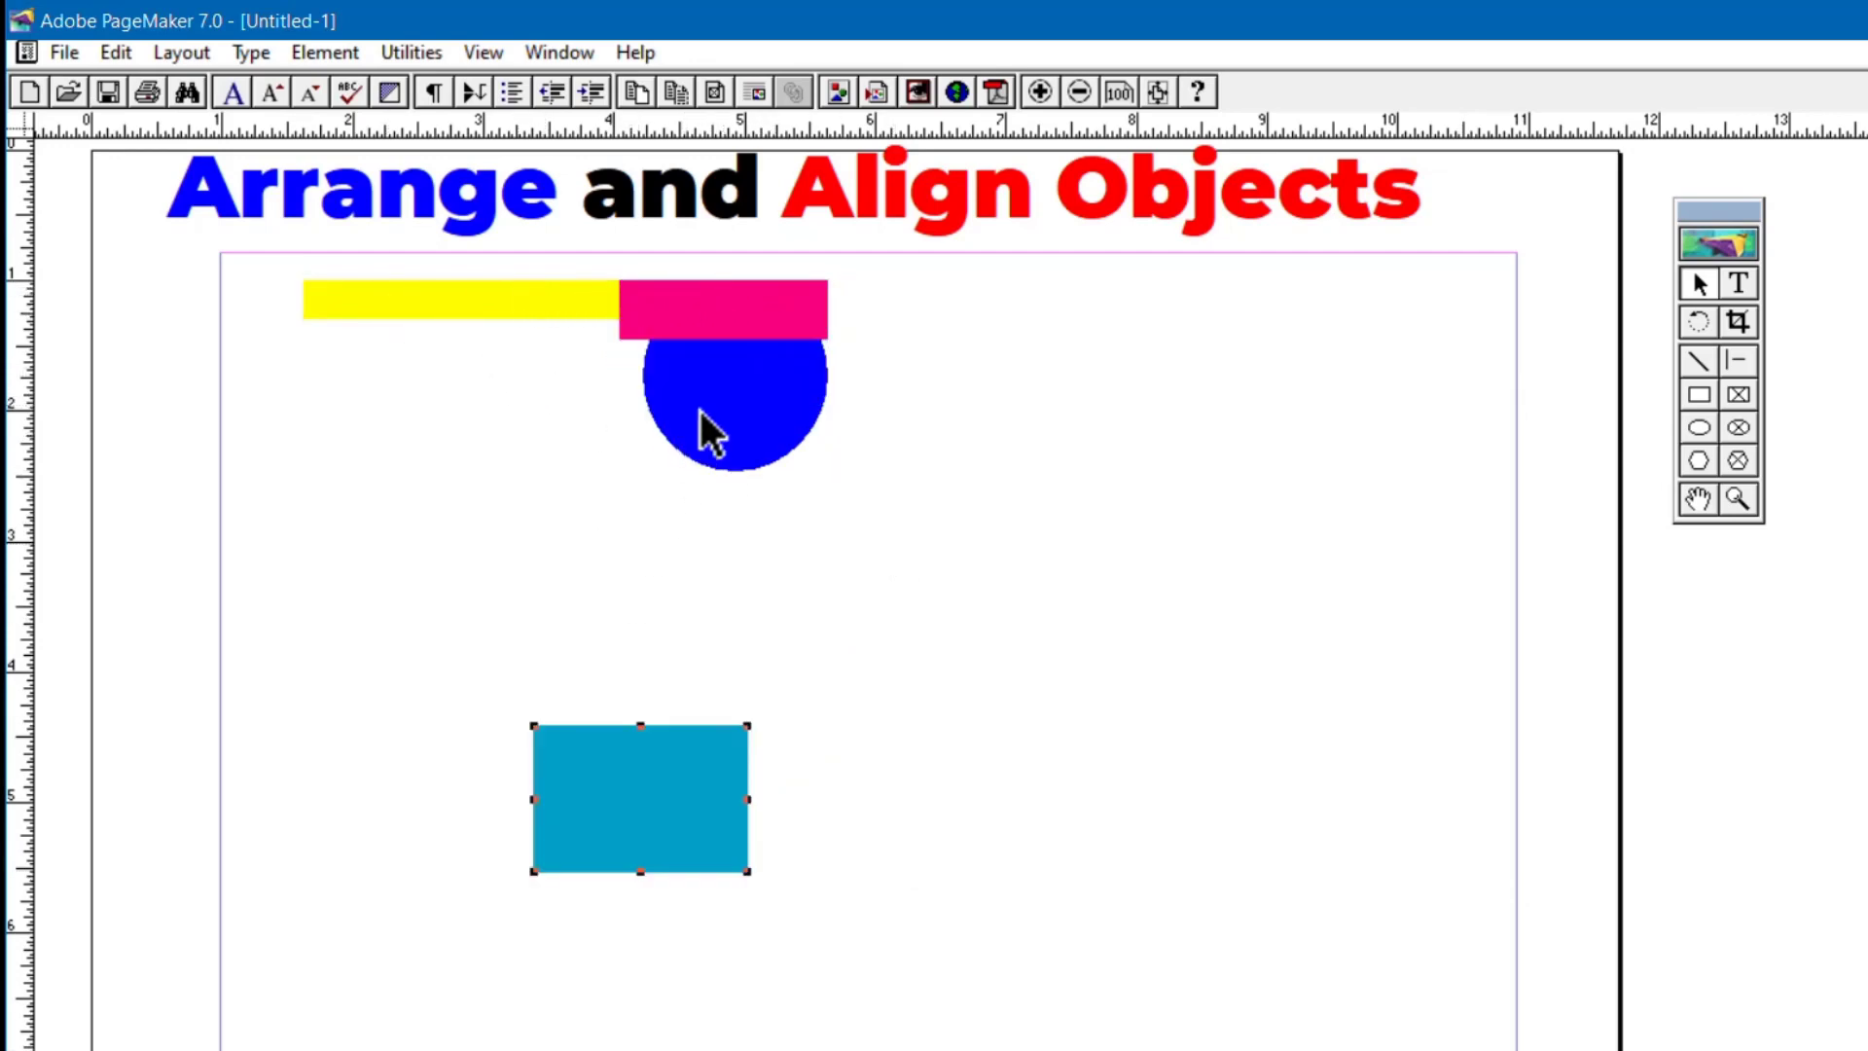
left_click_drag(721, 434, 895, 665)
left_click_drag(725, 309, 522, 553)
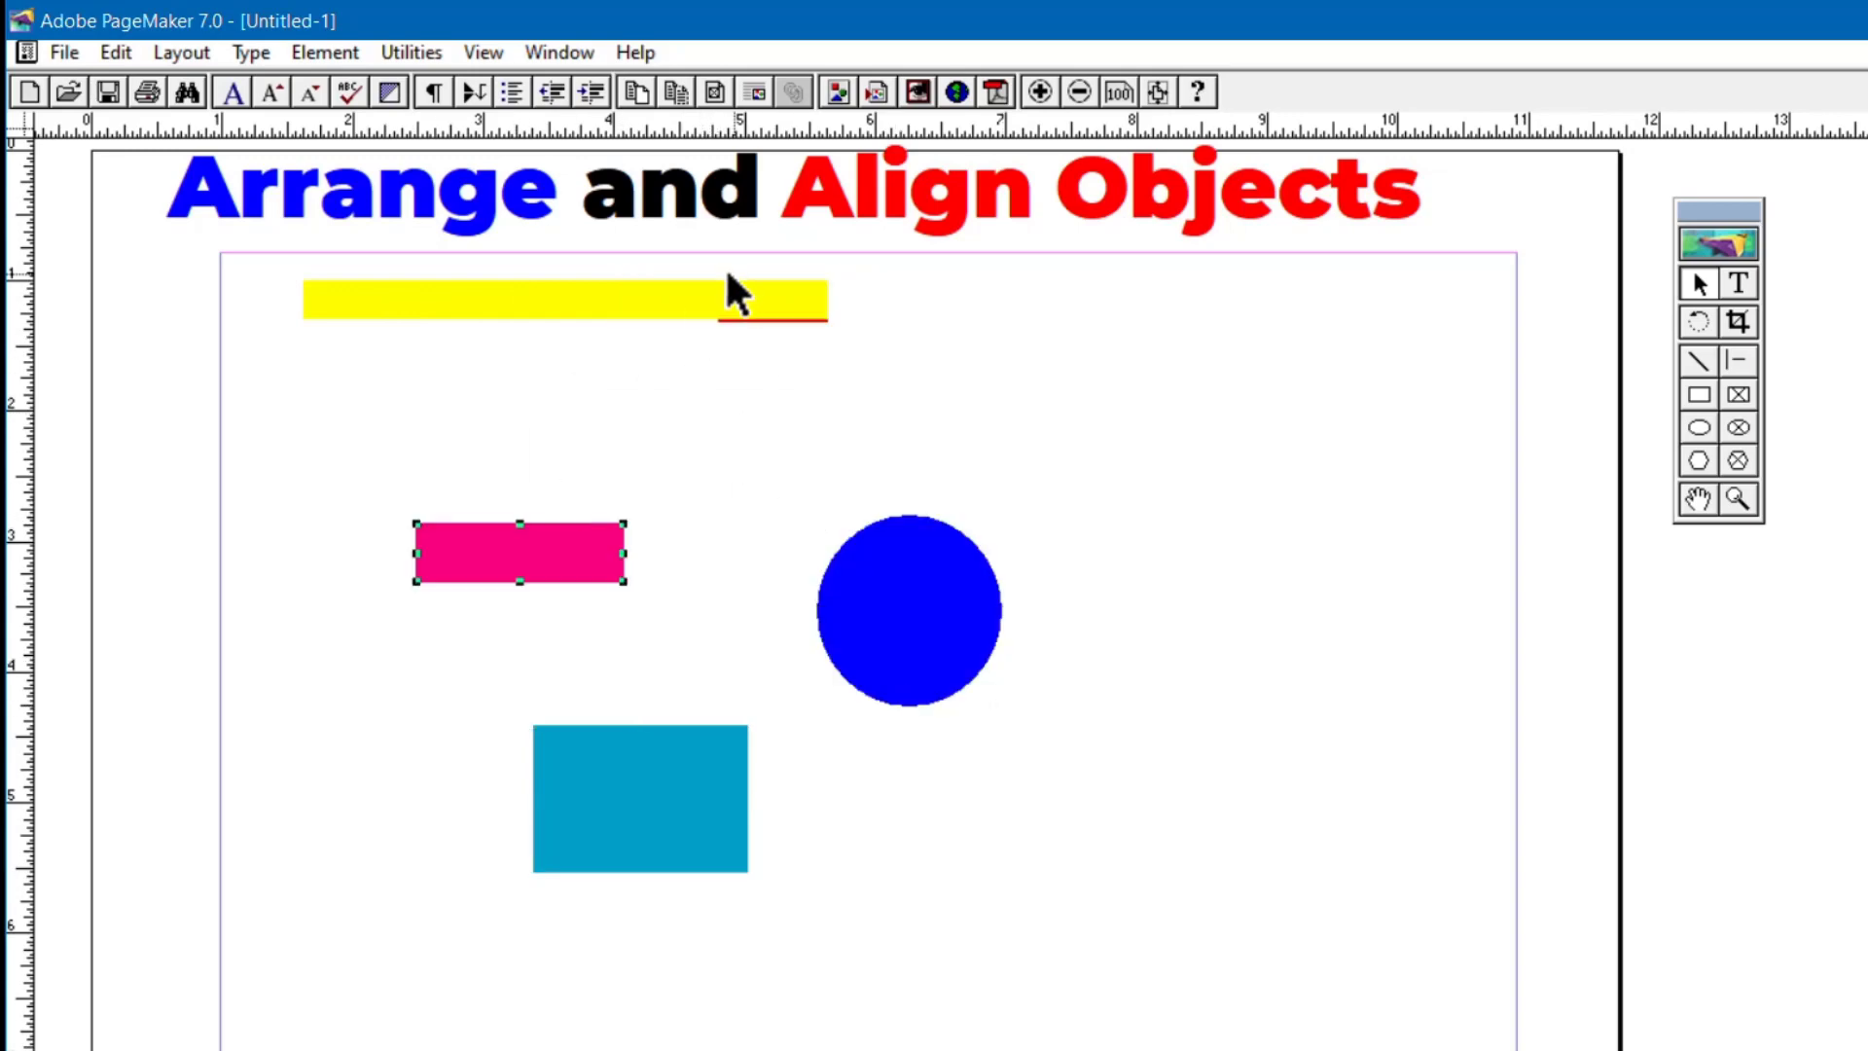
left_click_drag(765, 307, 903, 416)
left_click(1117, 461)
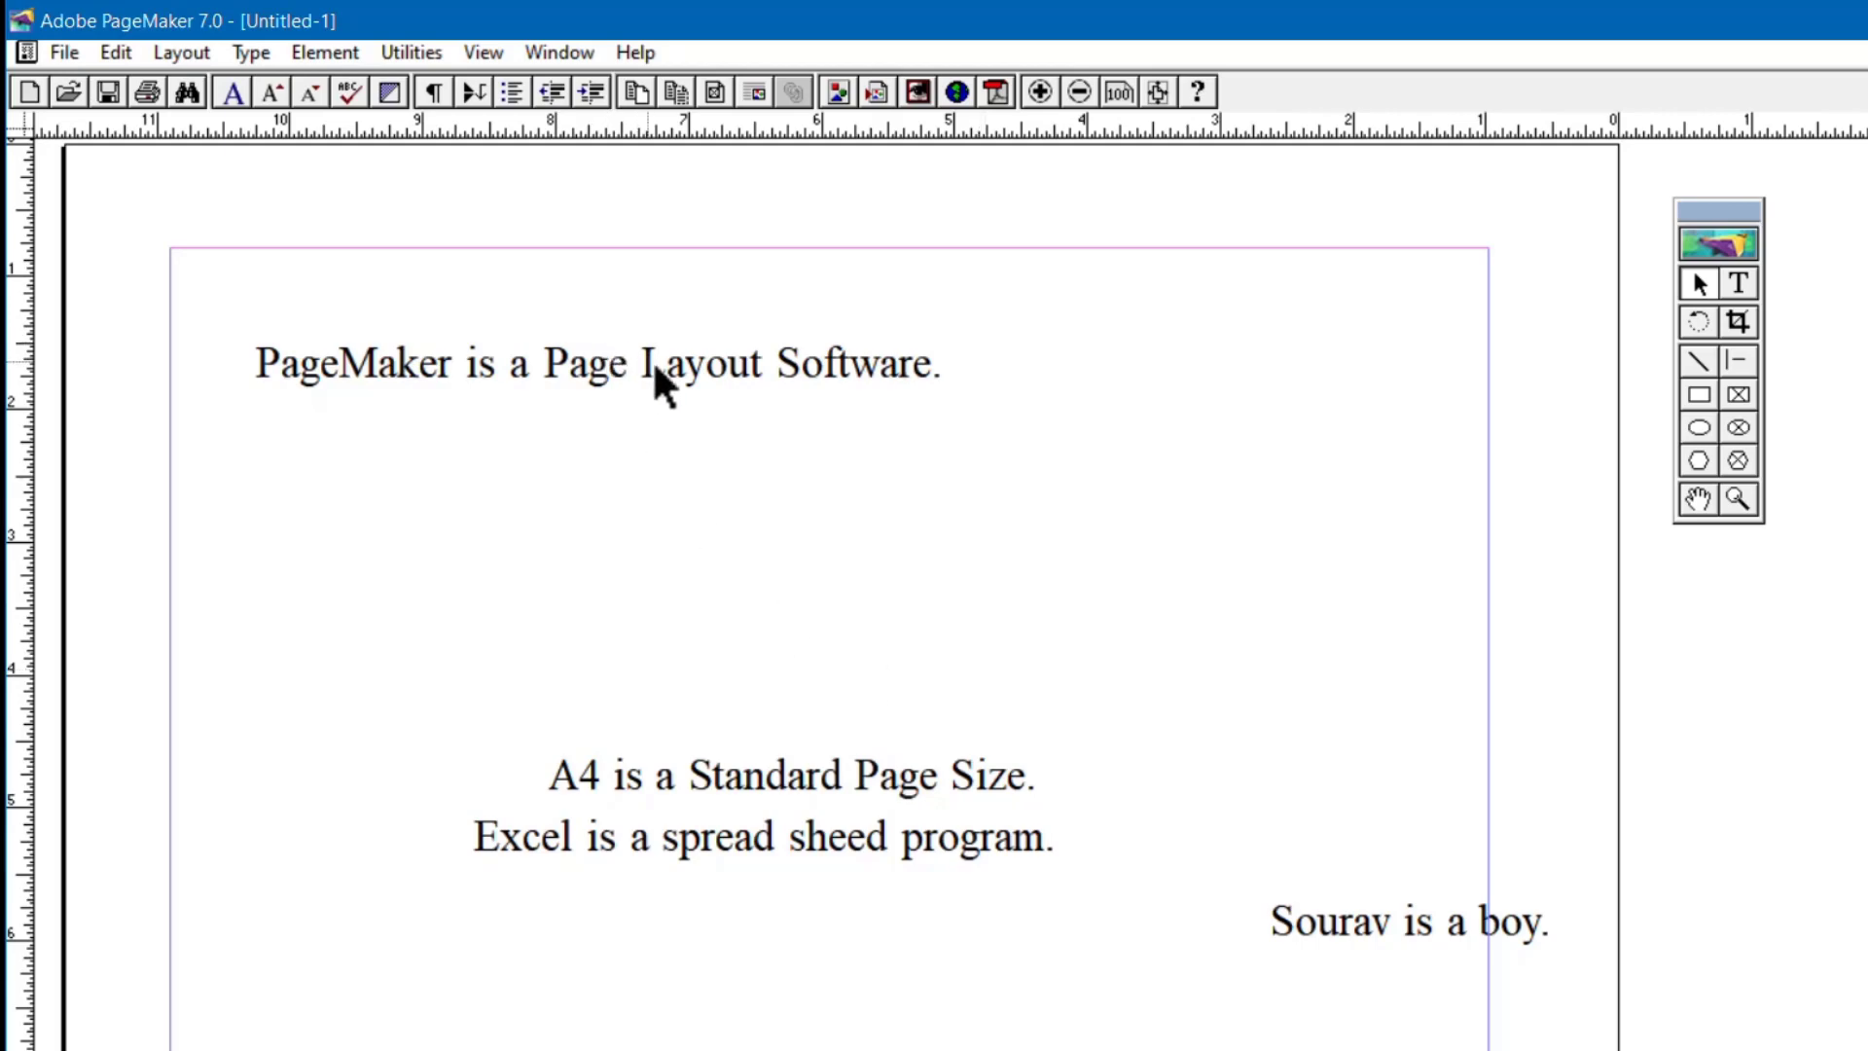
Reposition the four text lines: the PageMaker line right, the A4 line up, the Excel line up and left, the lowest line left.
left_click_drag(655, 376, 773, 384)
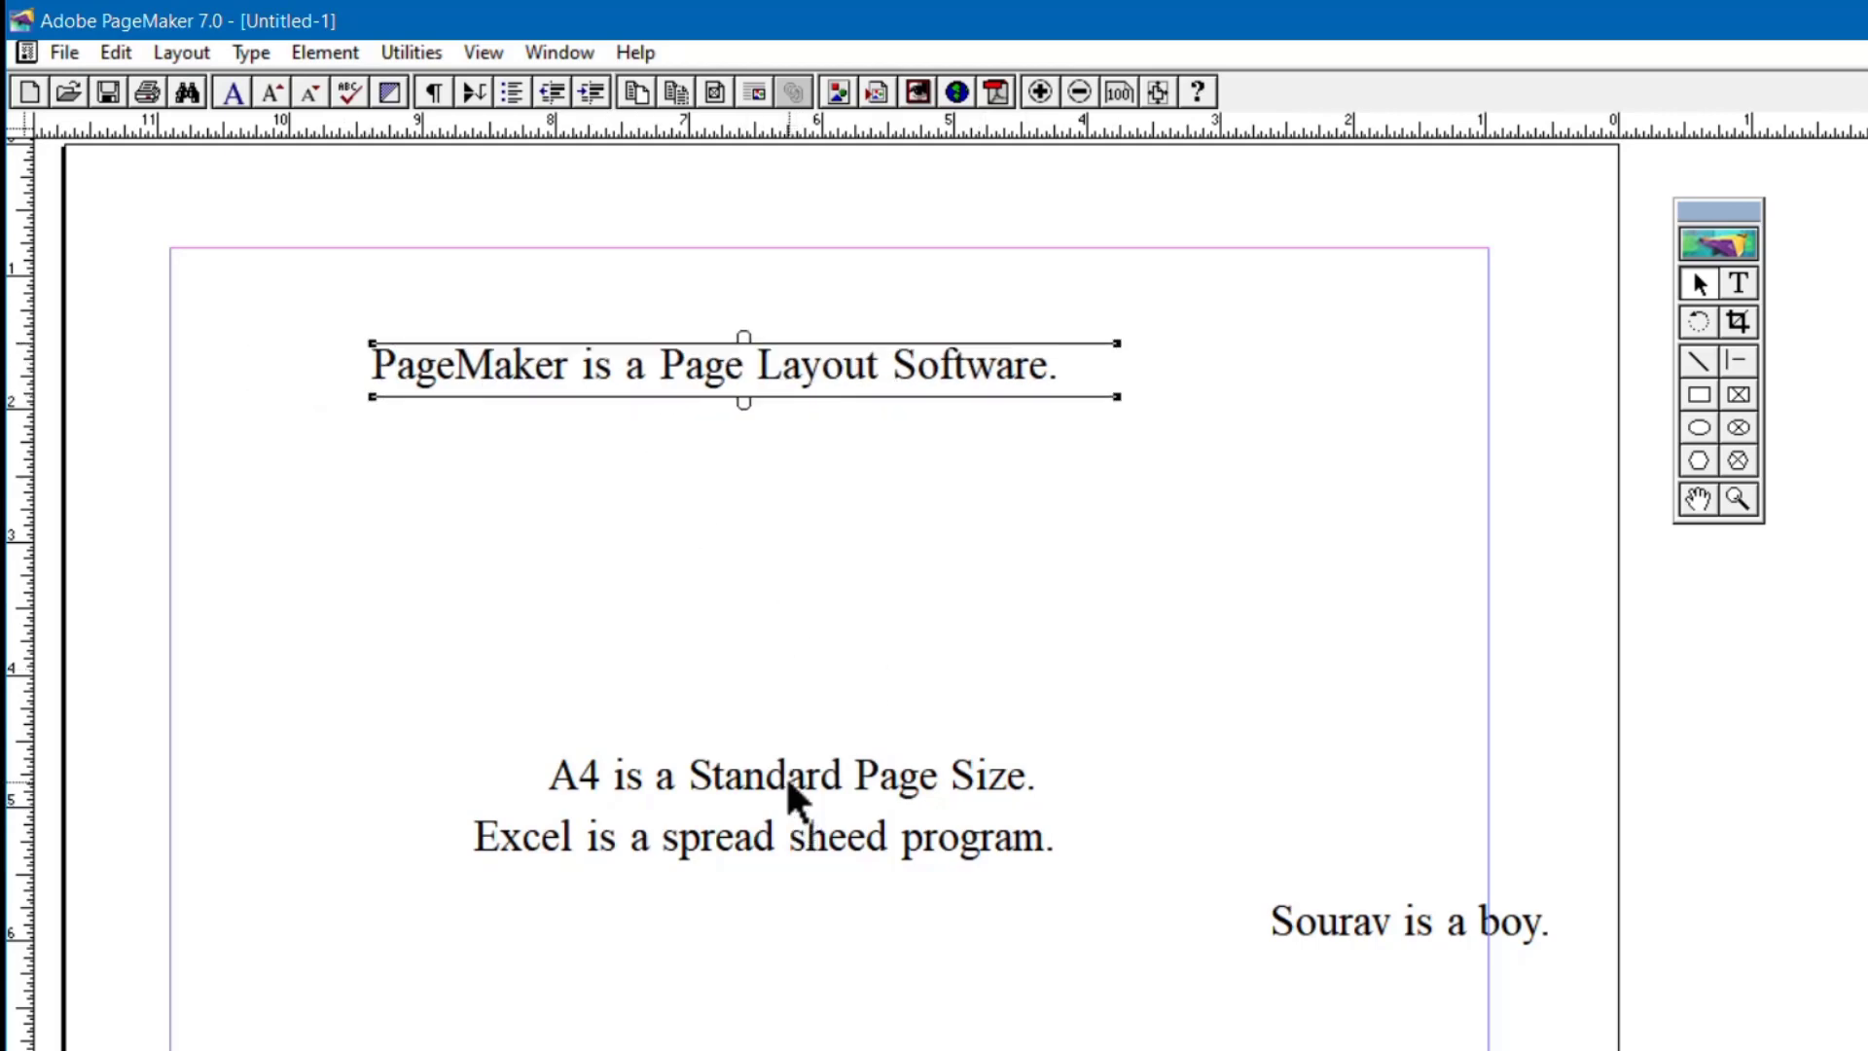
left_click_drag(790, 796, 751, 642)
left_click_drag(772, 835, 733, 805)
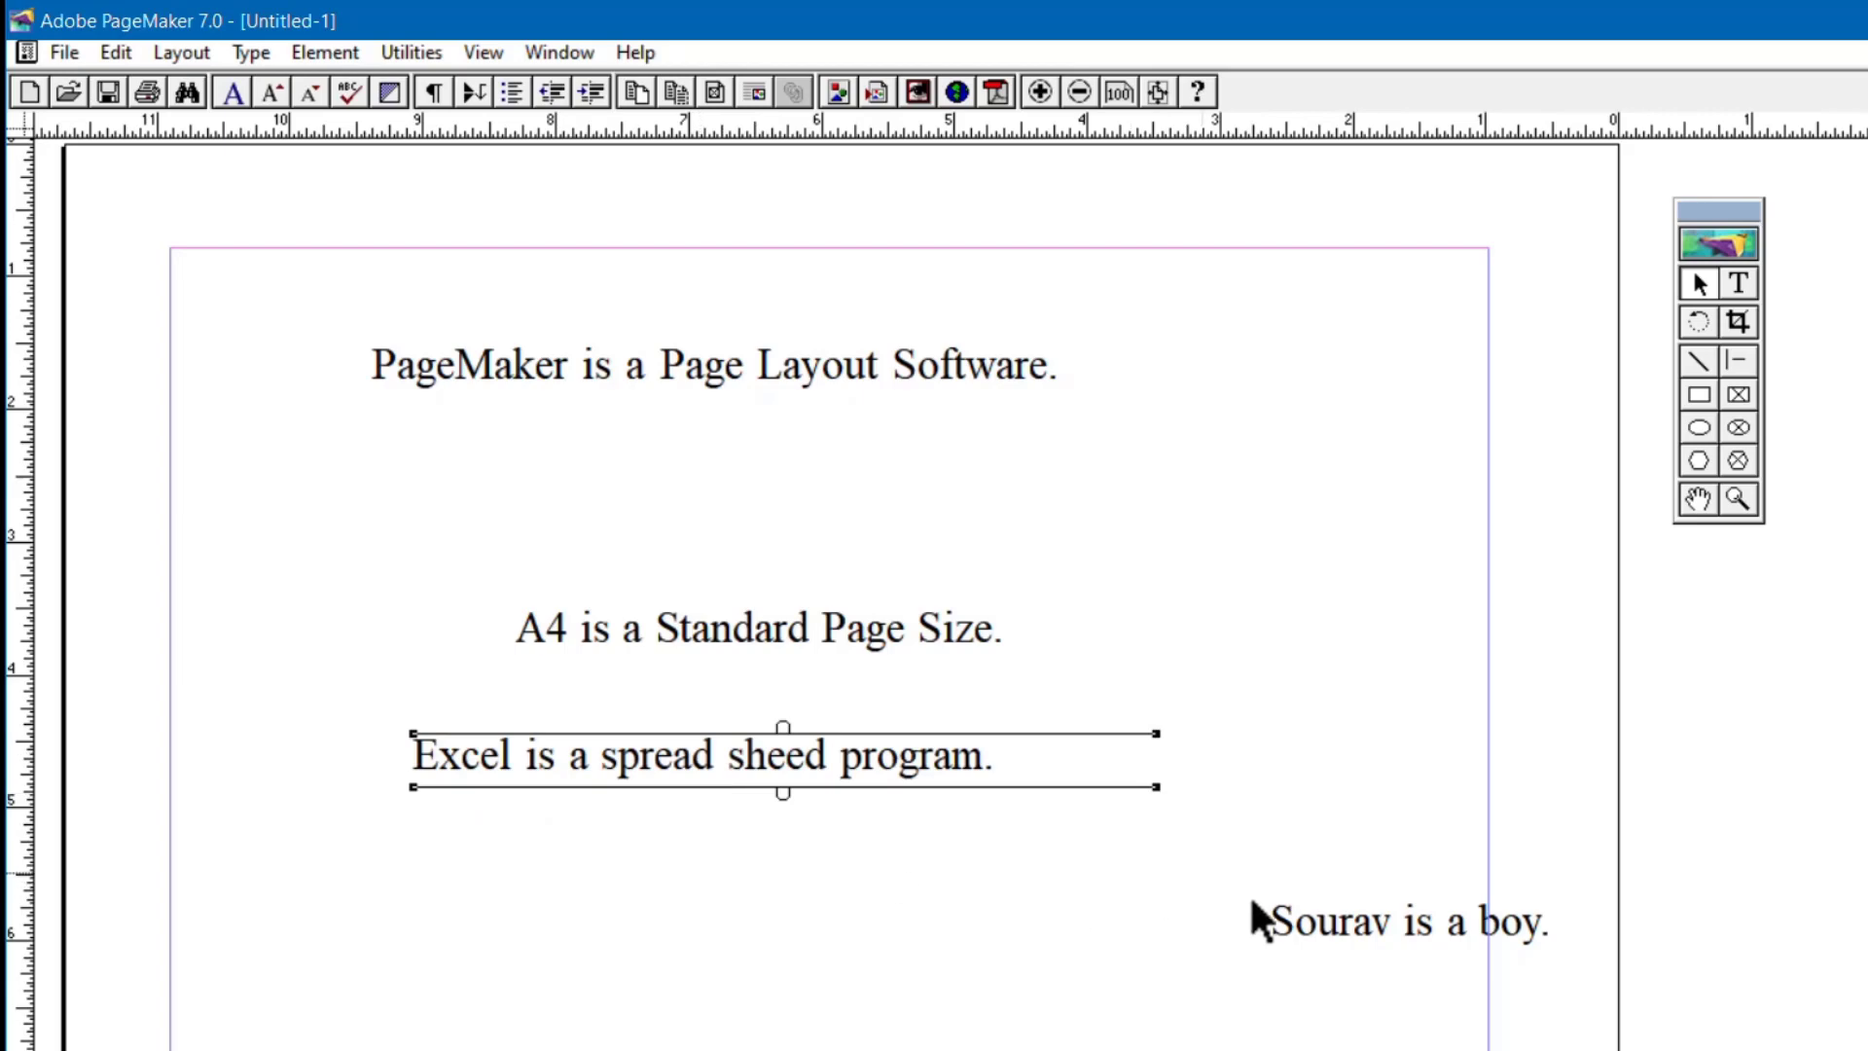
left_click_drag(1310, 919, 1150, 915)
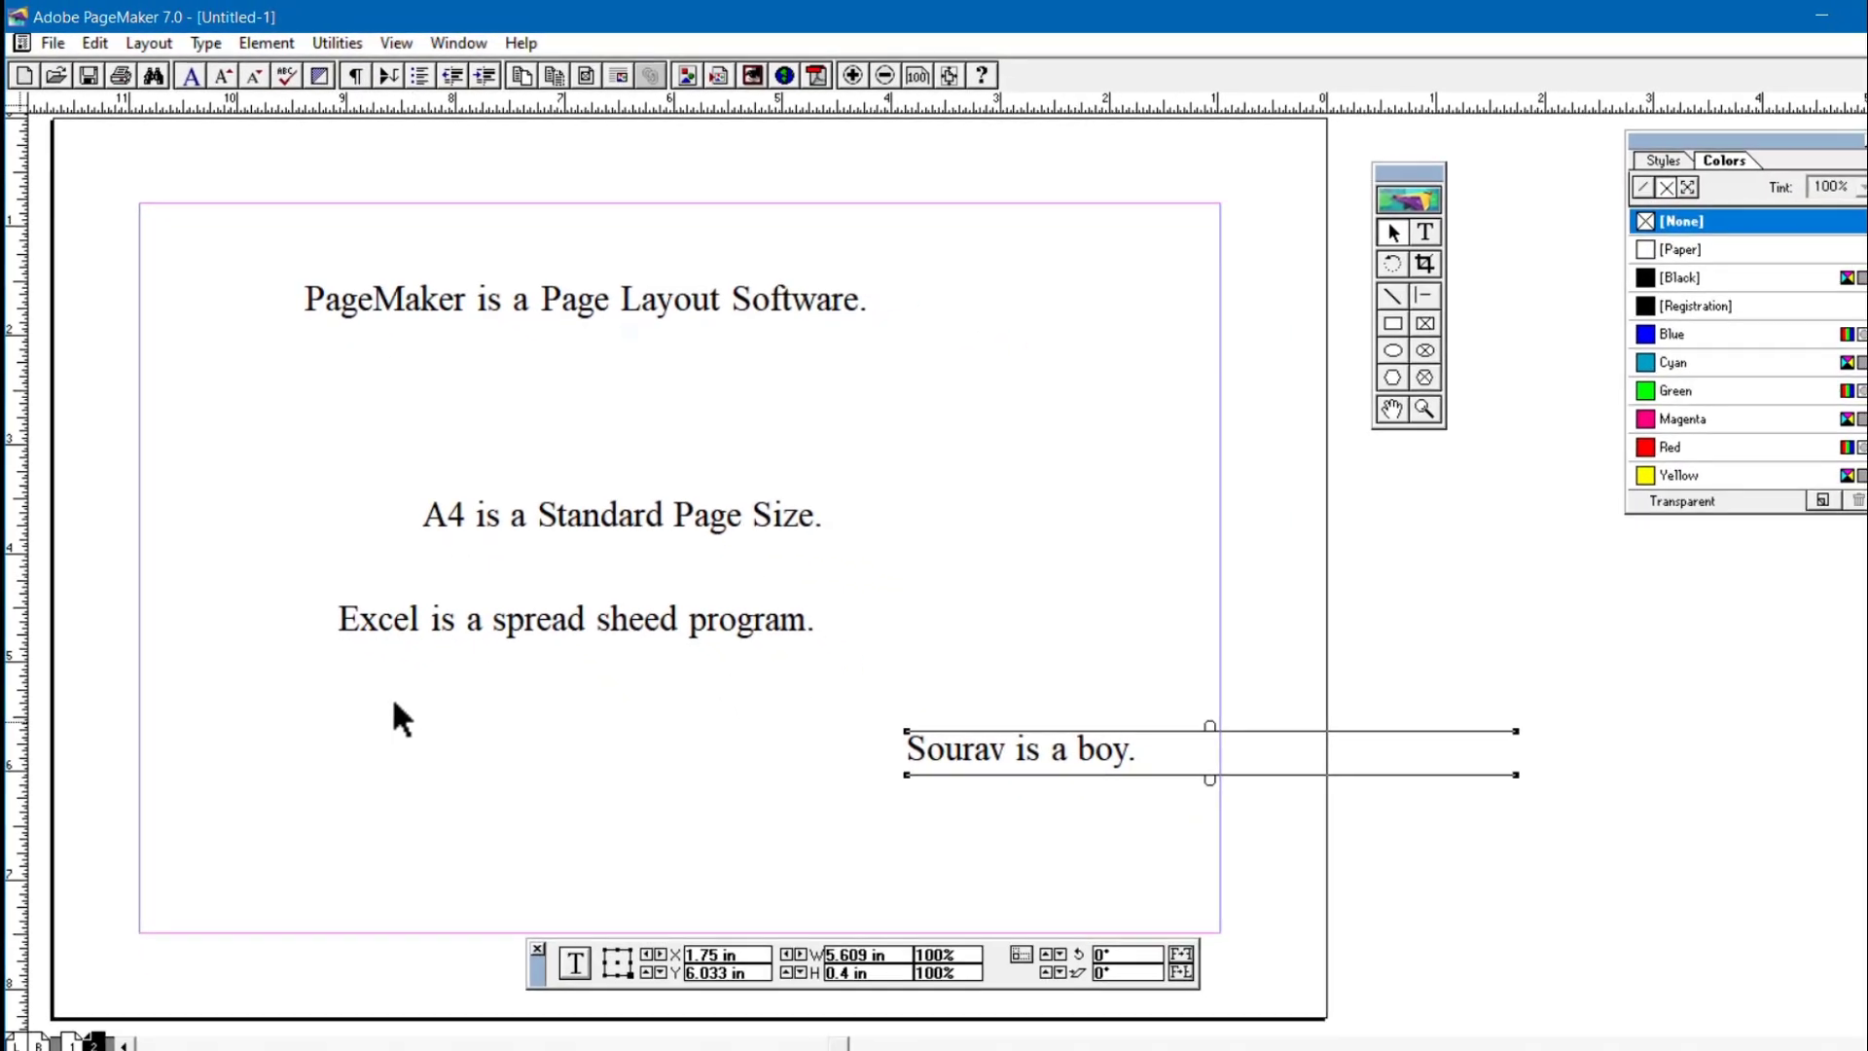
Select all four text blocks and align their left sides horizontally with no vertical alignment.
left_click_drag(173, 137, 1628, 979)
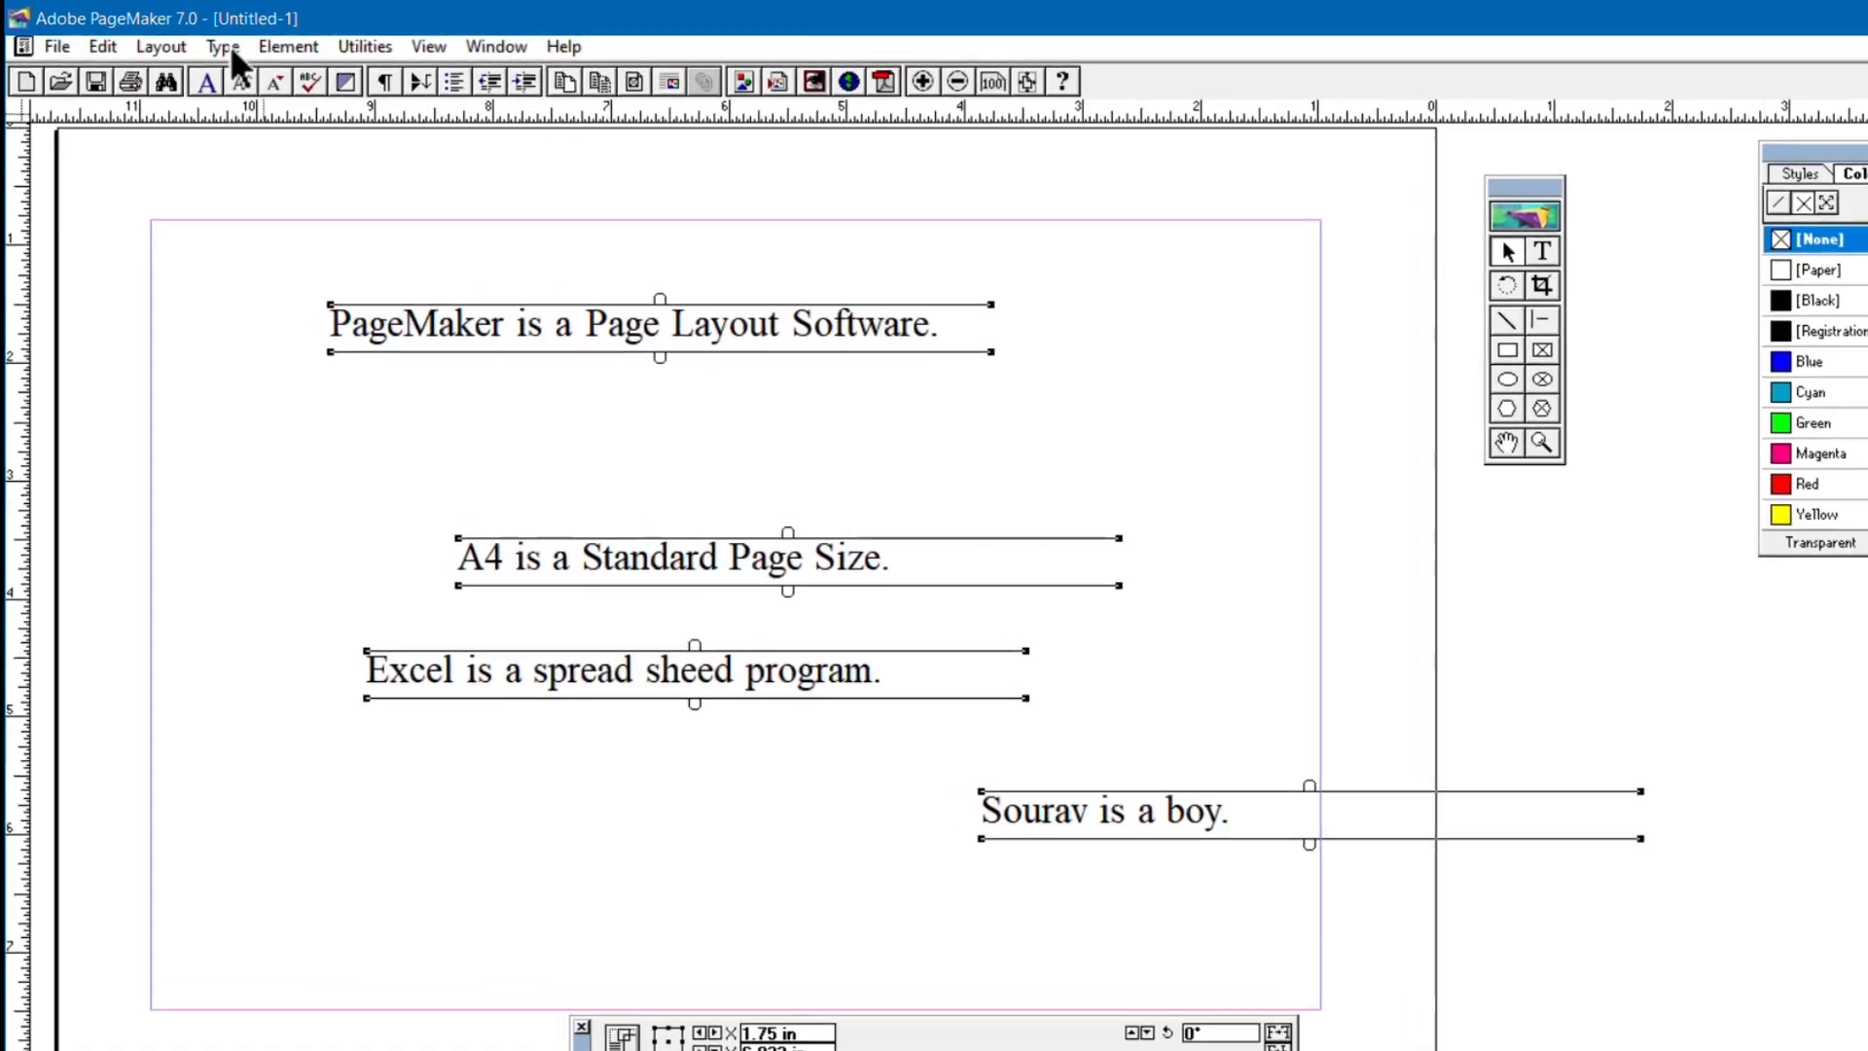
left_click(288, 46)
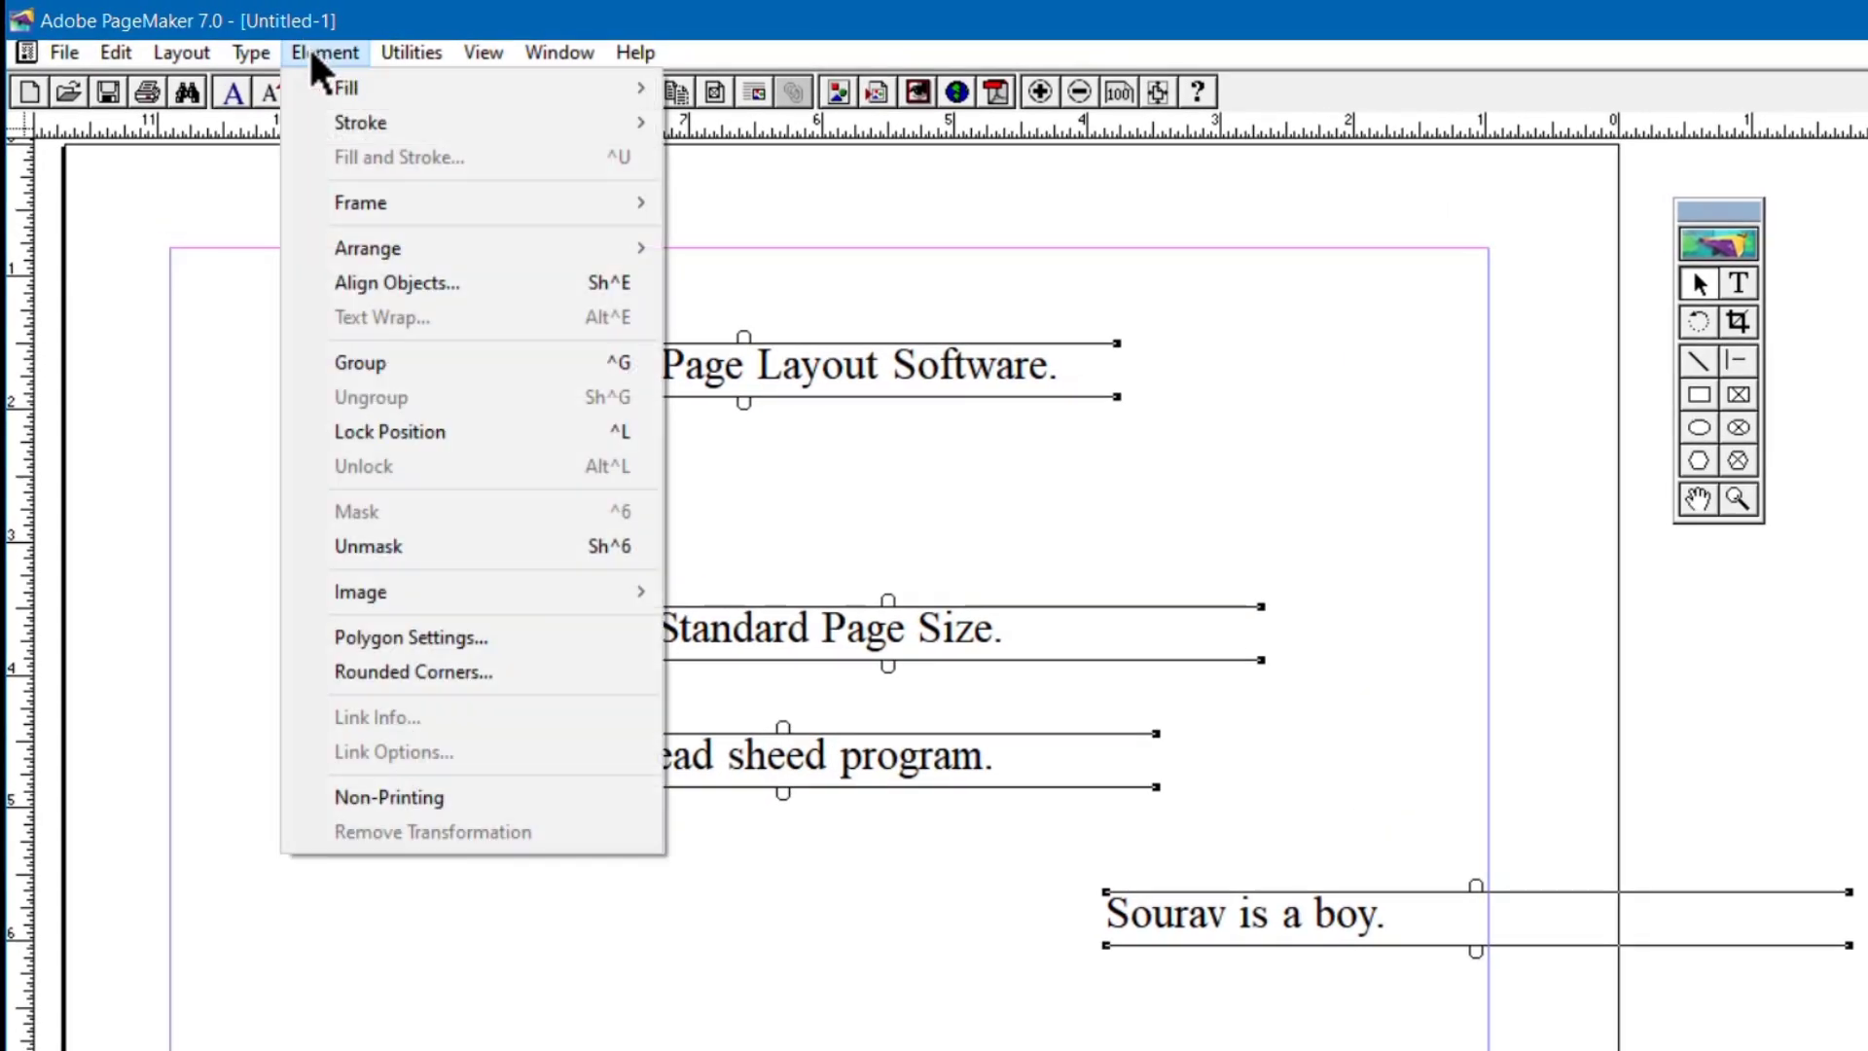
left_click(410, 282)
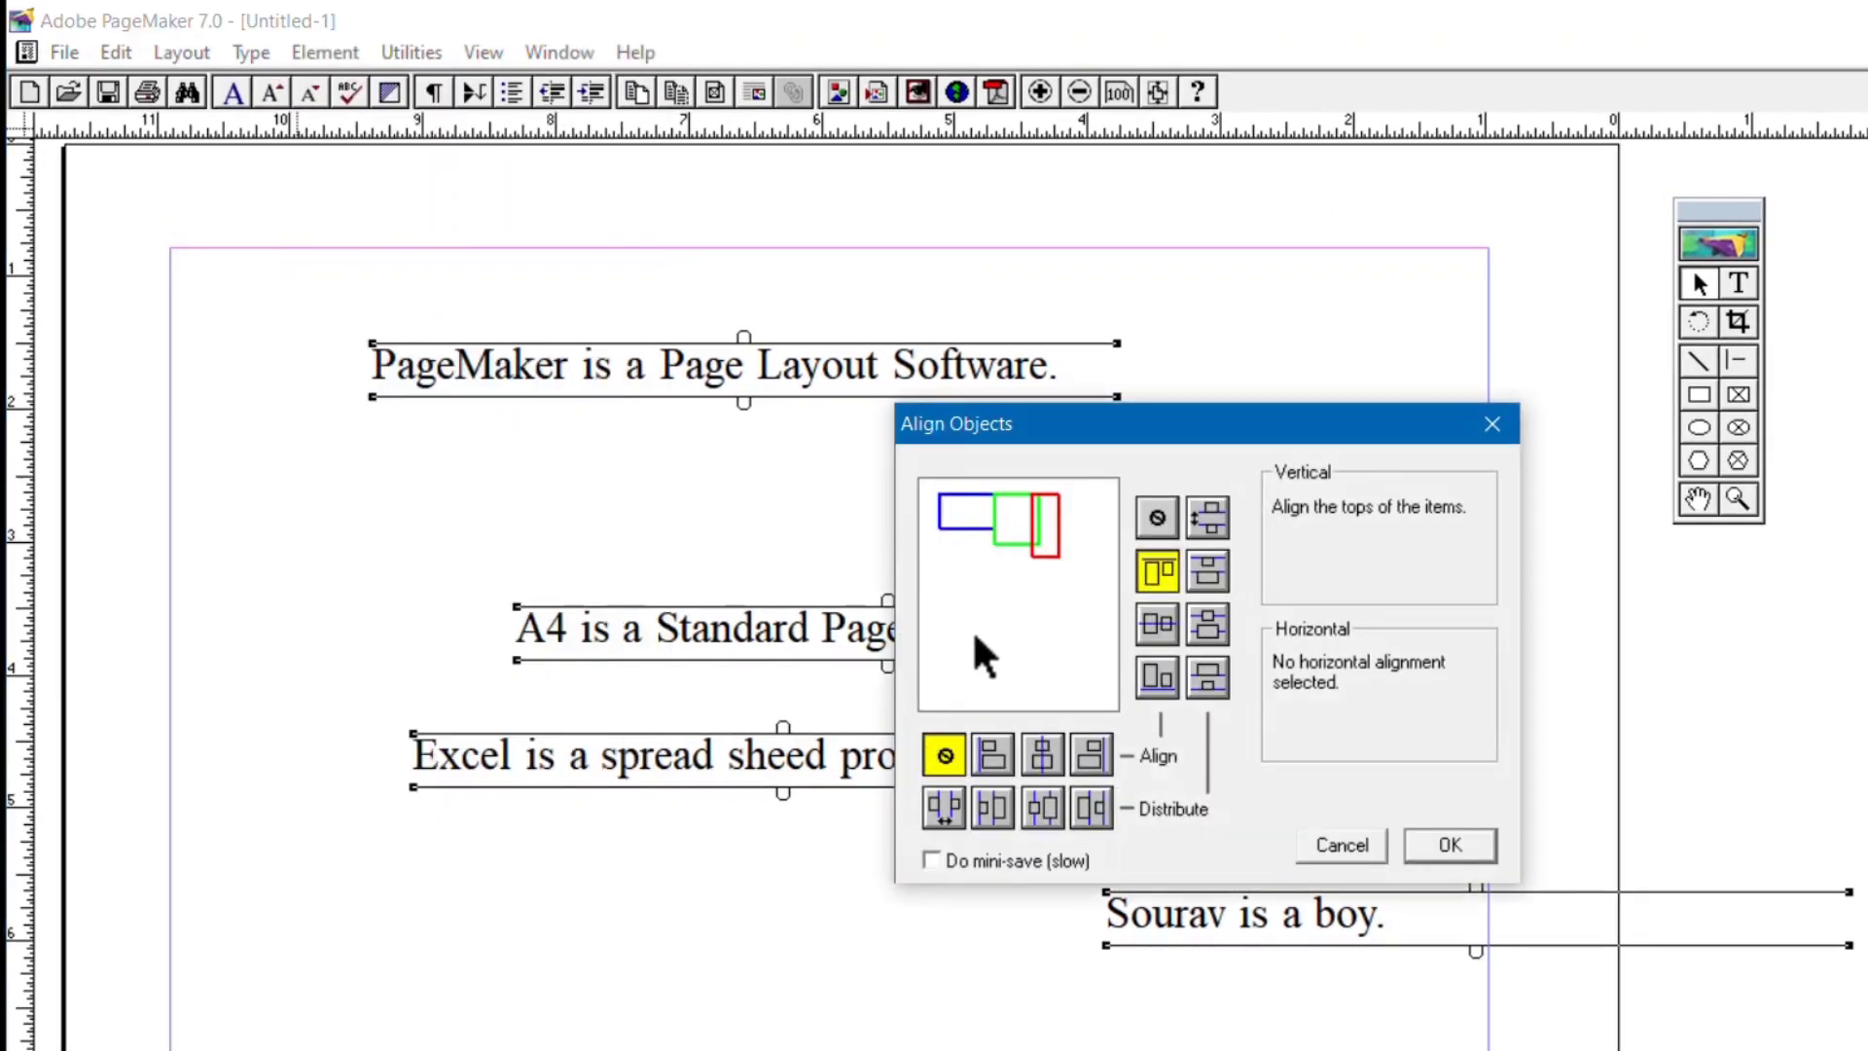
left_click(990, 757)
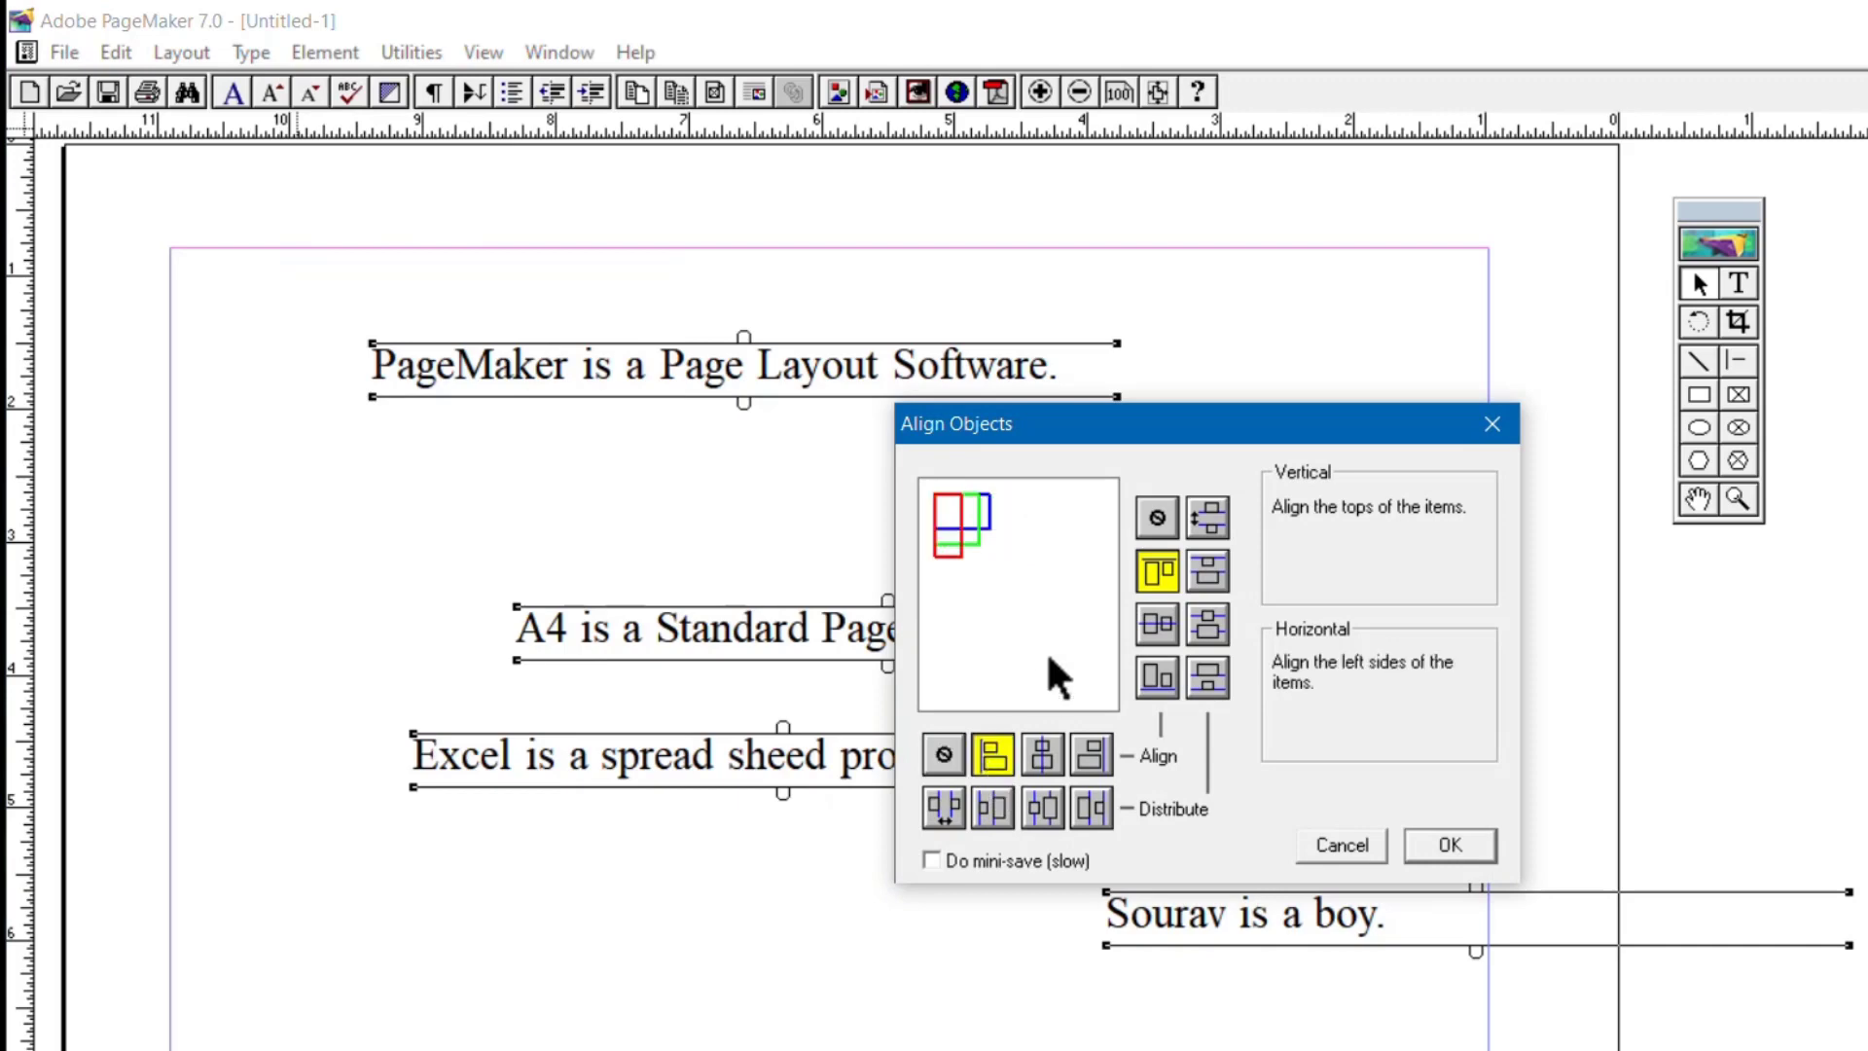
left_click(1158, 516)
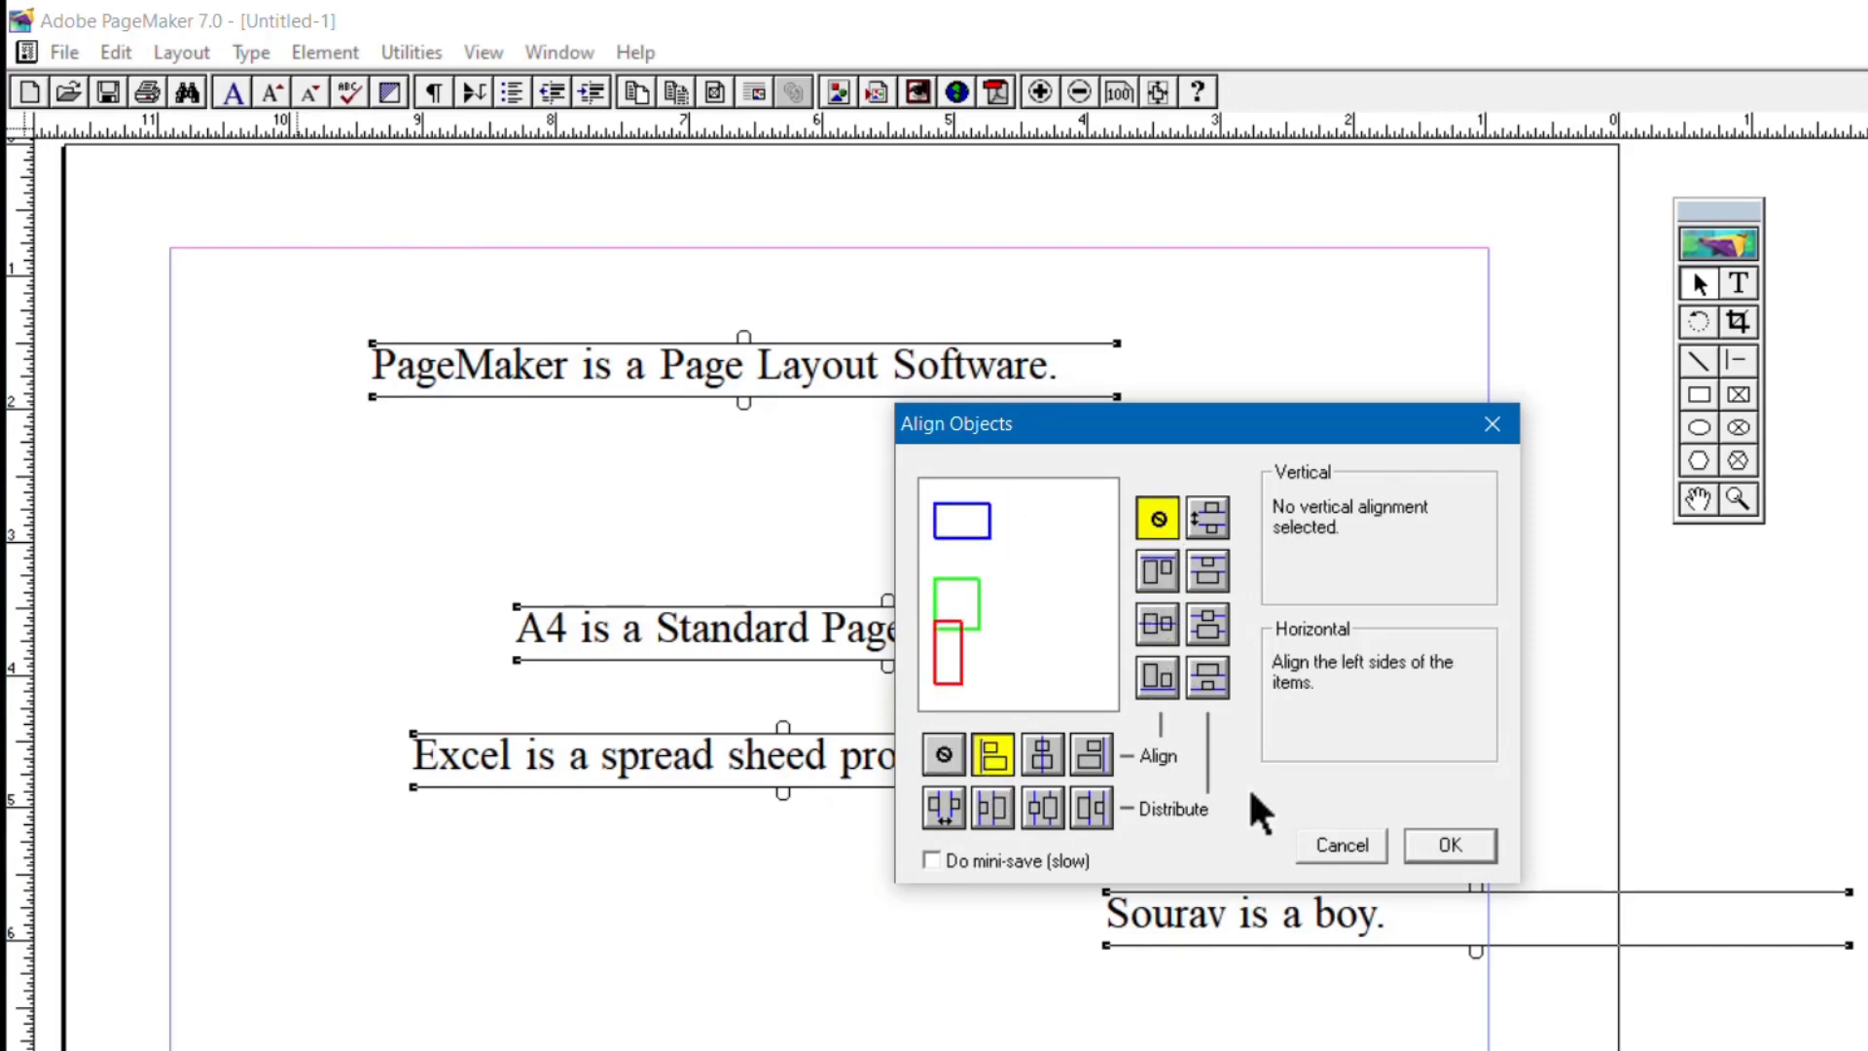
left_click(1464, 845)
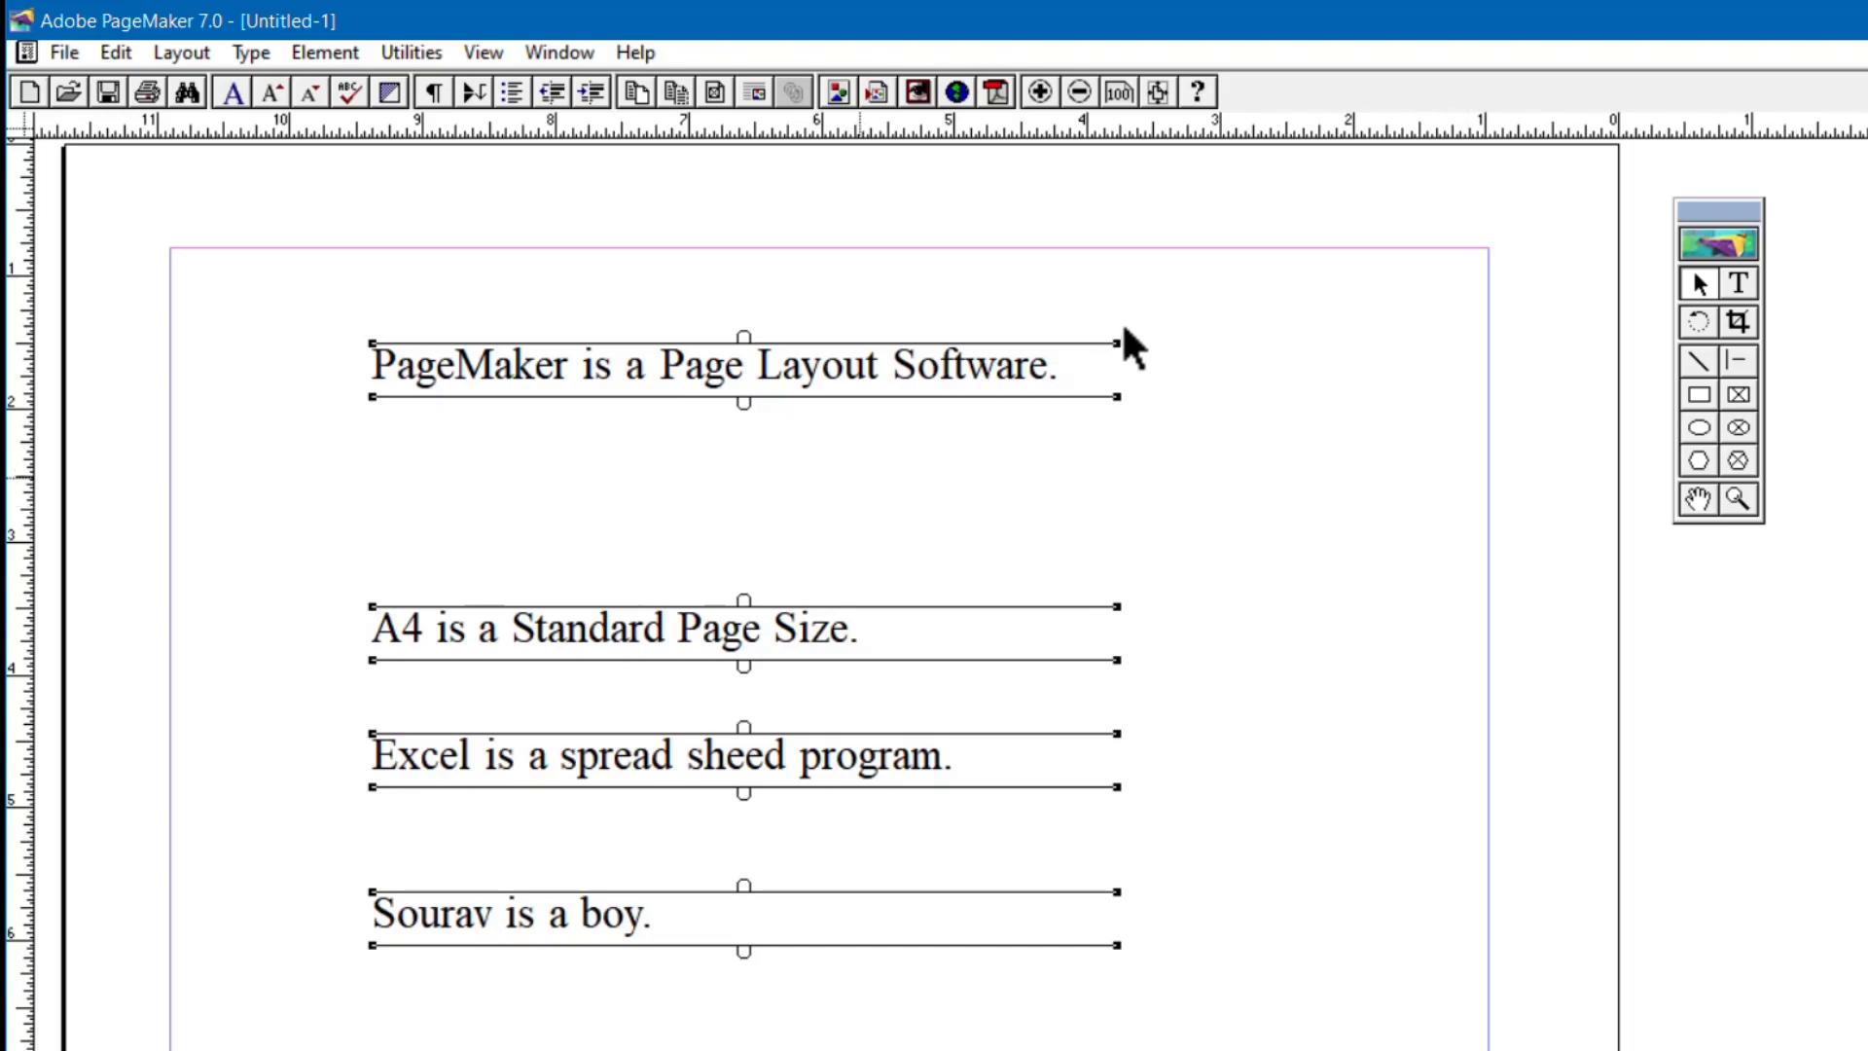
Narrow each of the four text blocks from its right edge so its width fits the end of its text.
left_click_drag(1113, 326, 1127, 973)
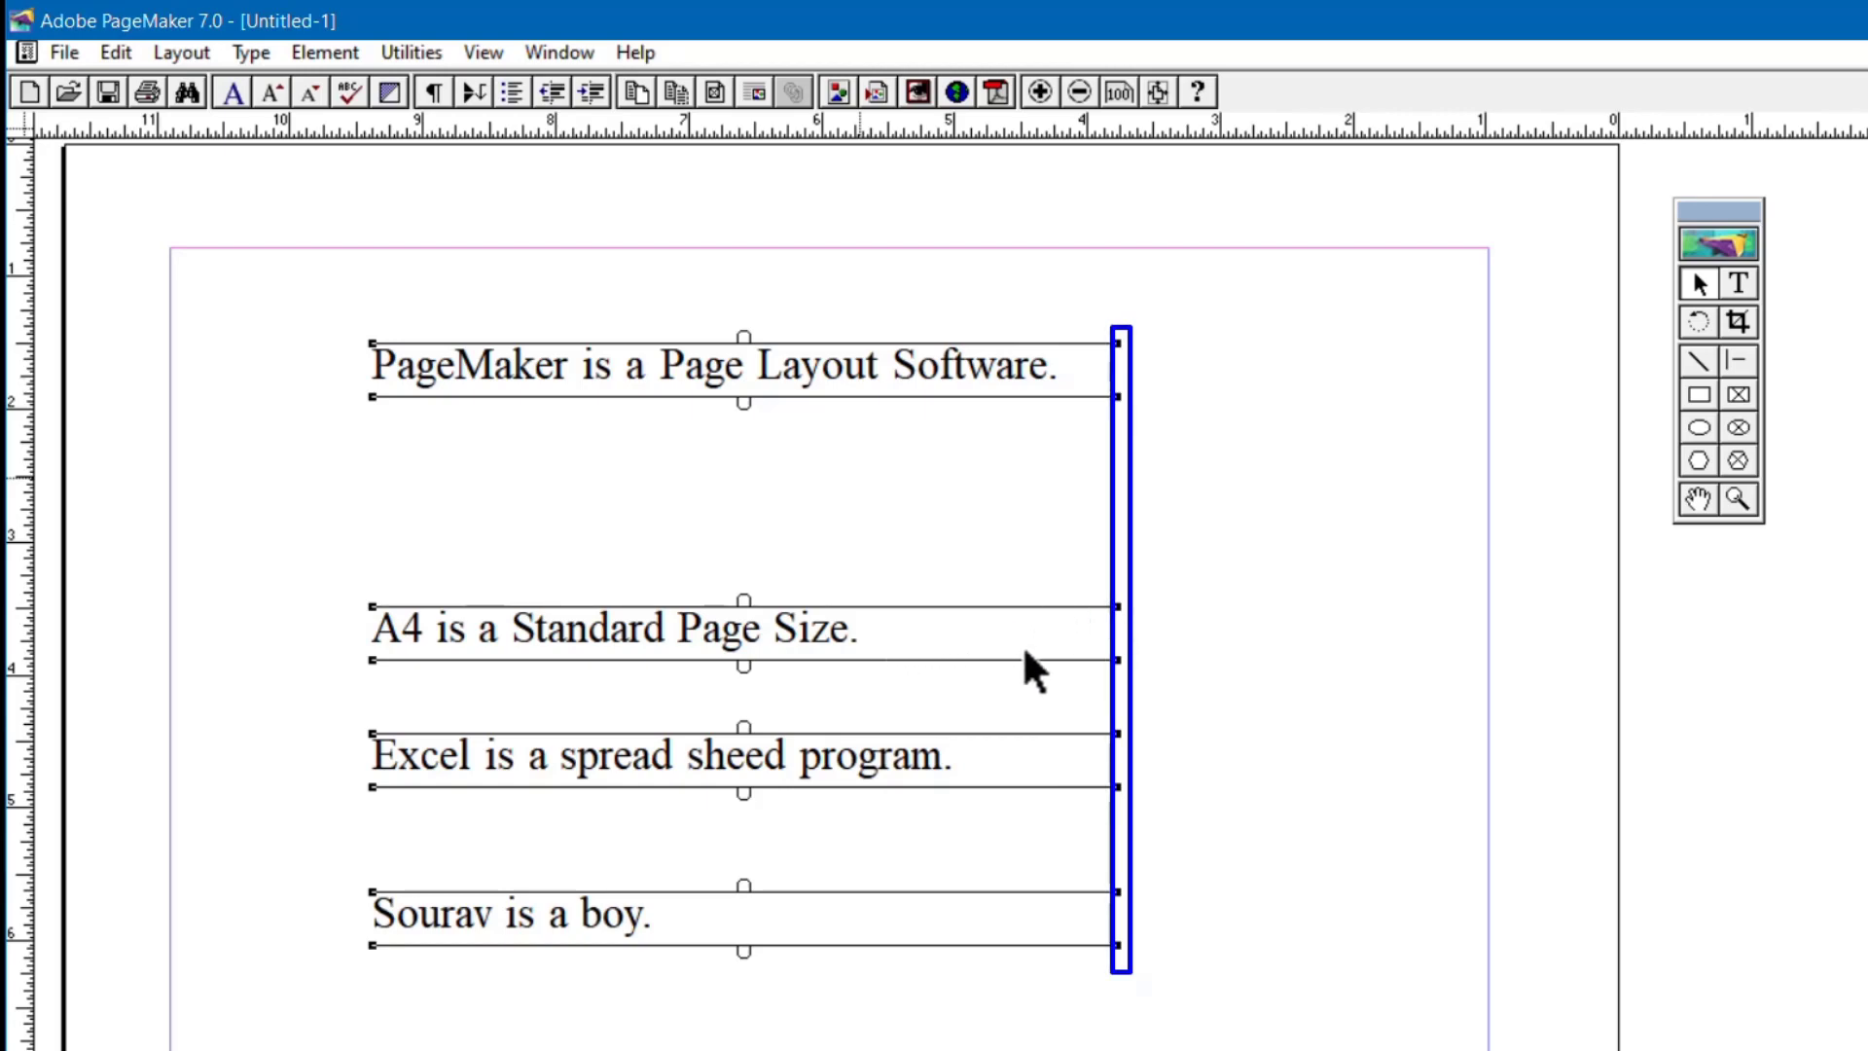
left_click_drag(1117, 396, 1061, 397)
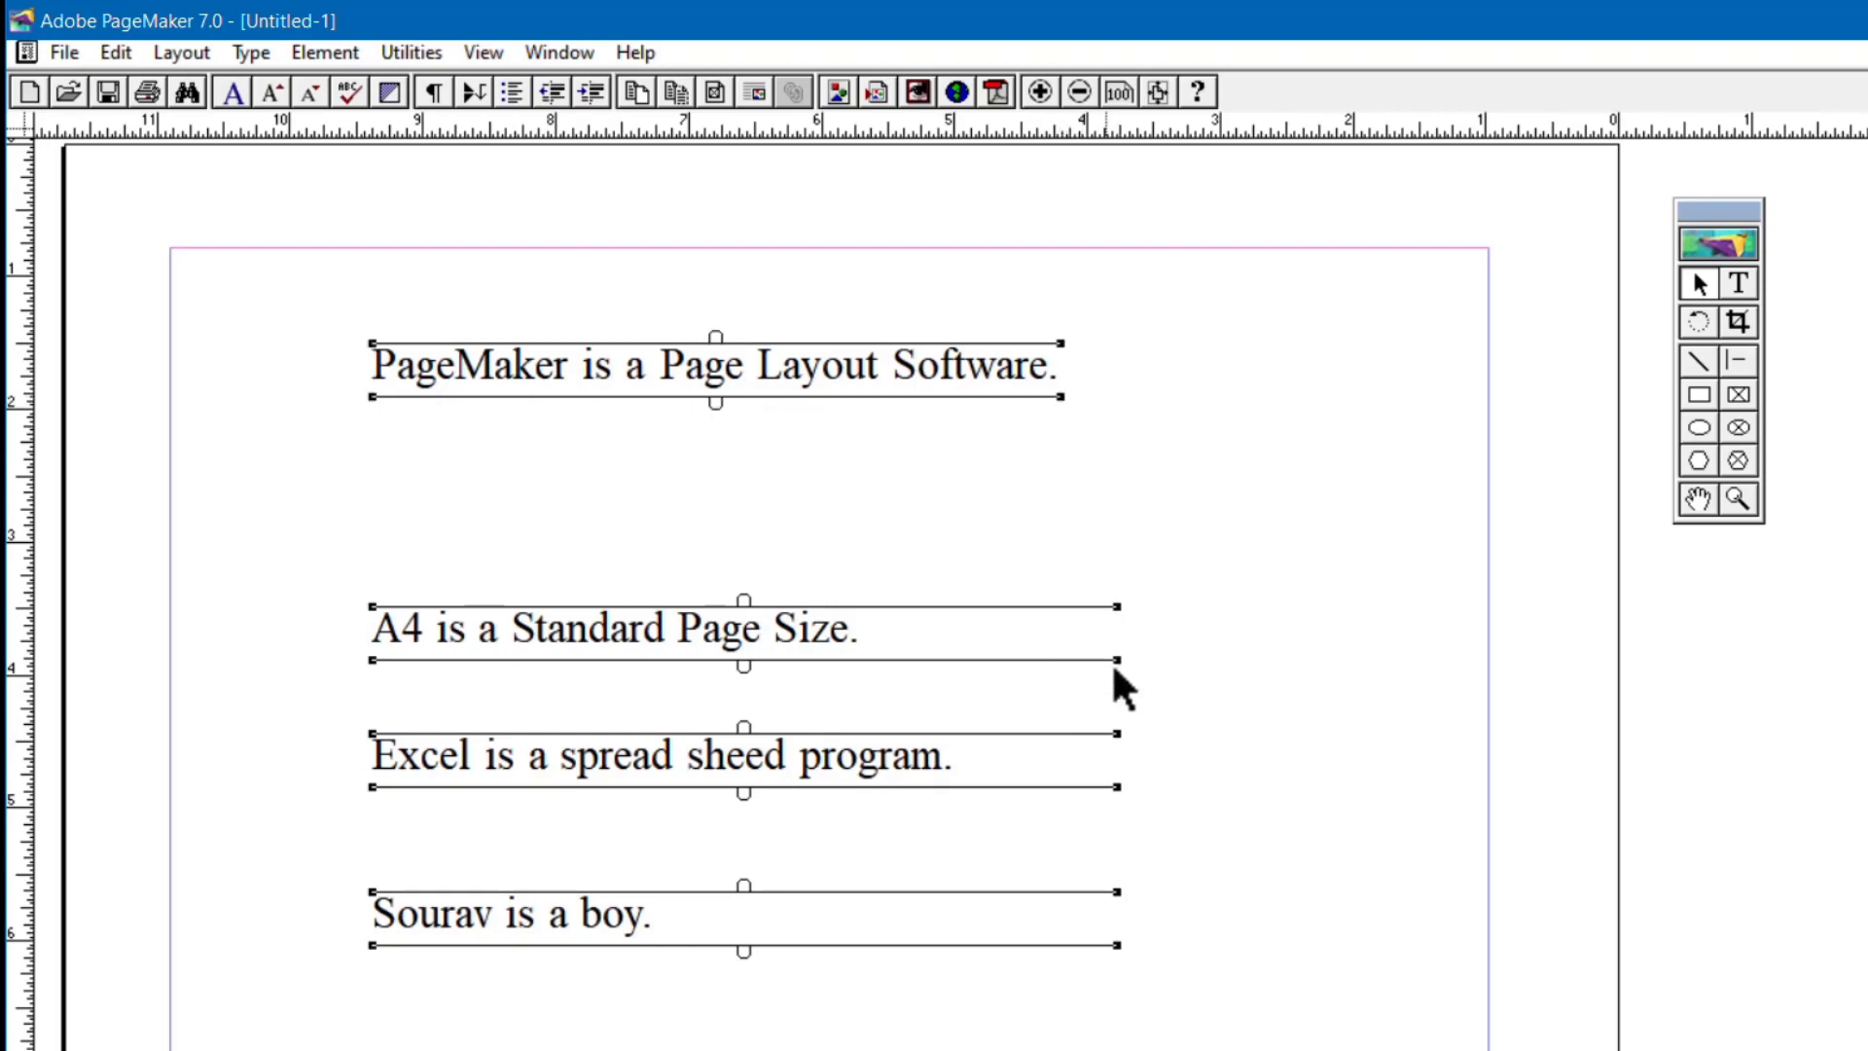
left_click_drag(1115, 660, 872, 659)
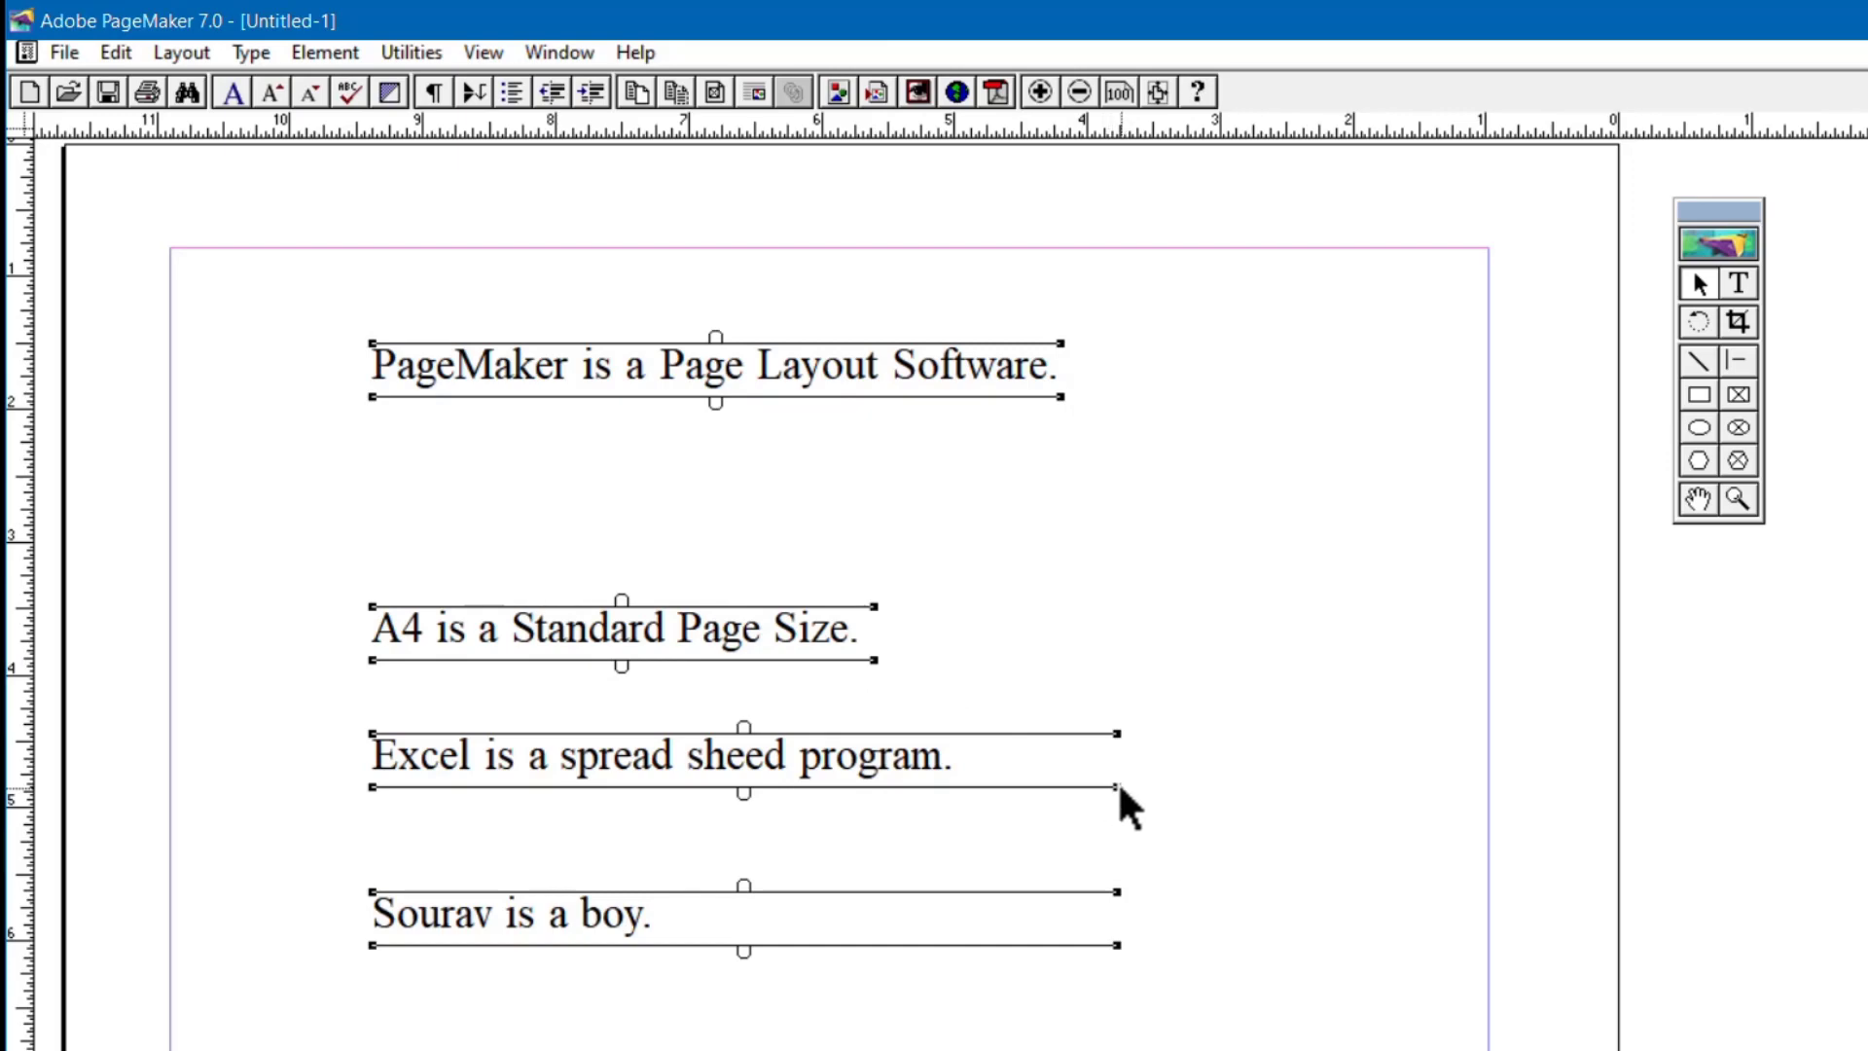
left_click_drag(1118, 787, 960, 787)
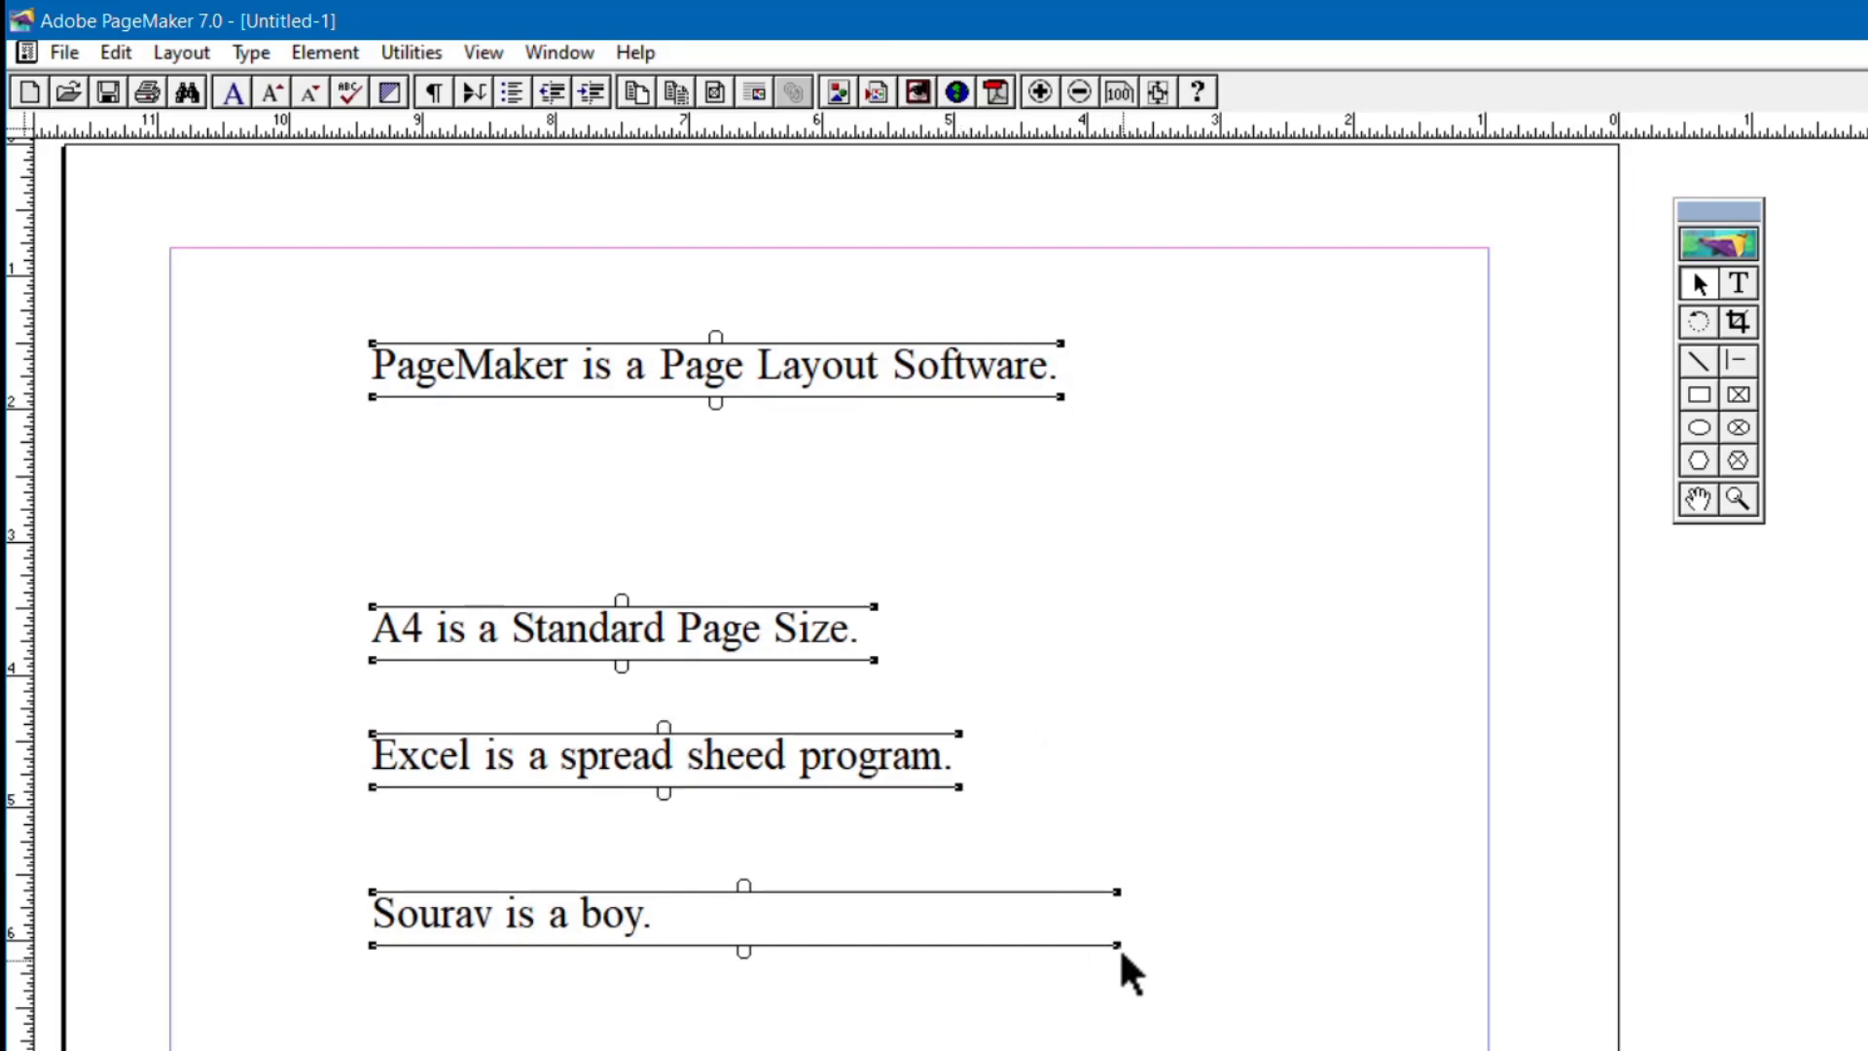
left_click_drag(1119, 946, 666, 944)
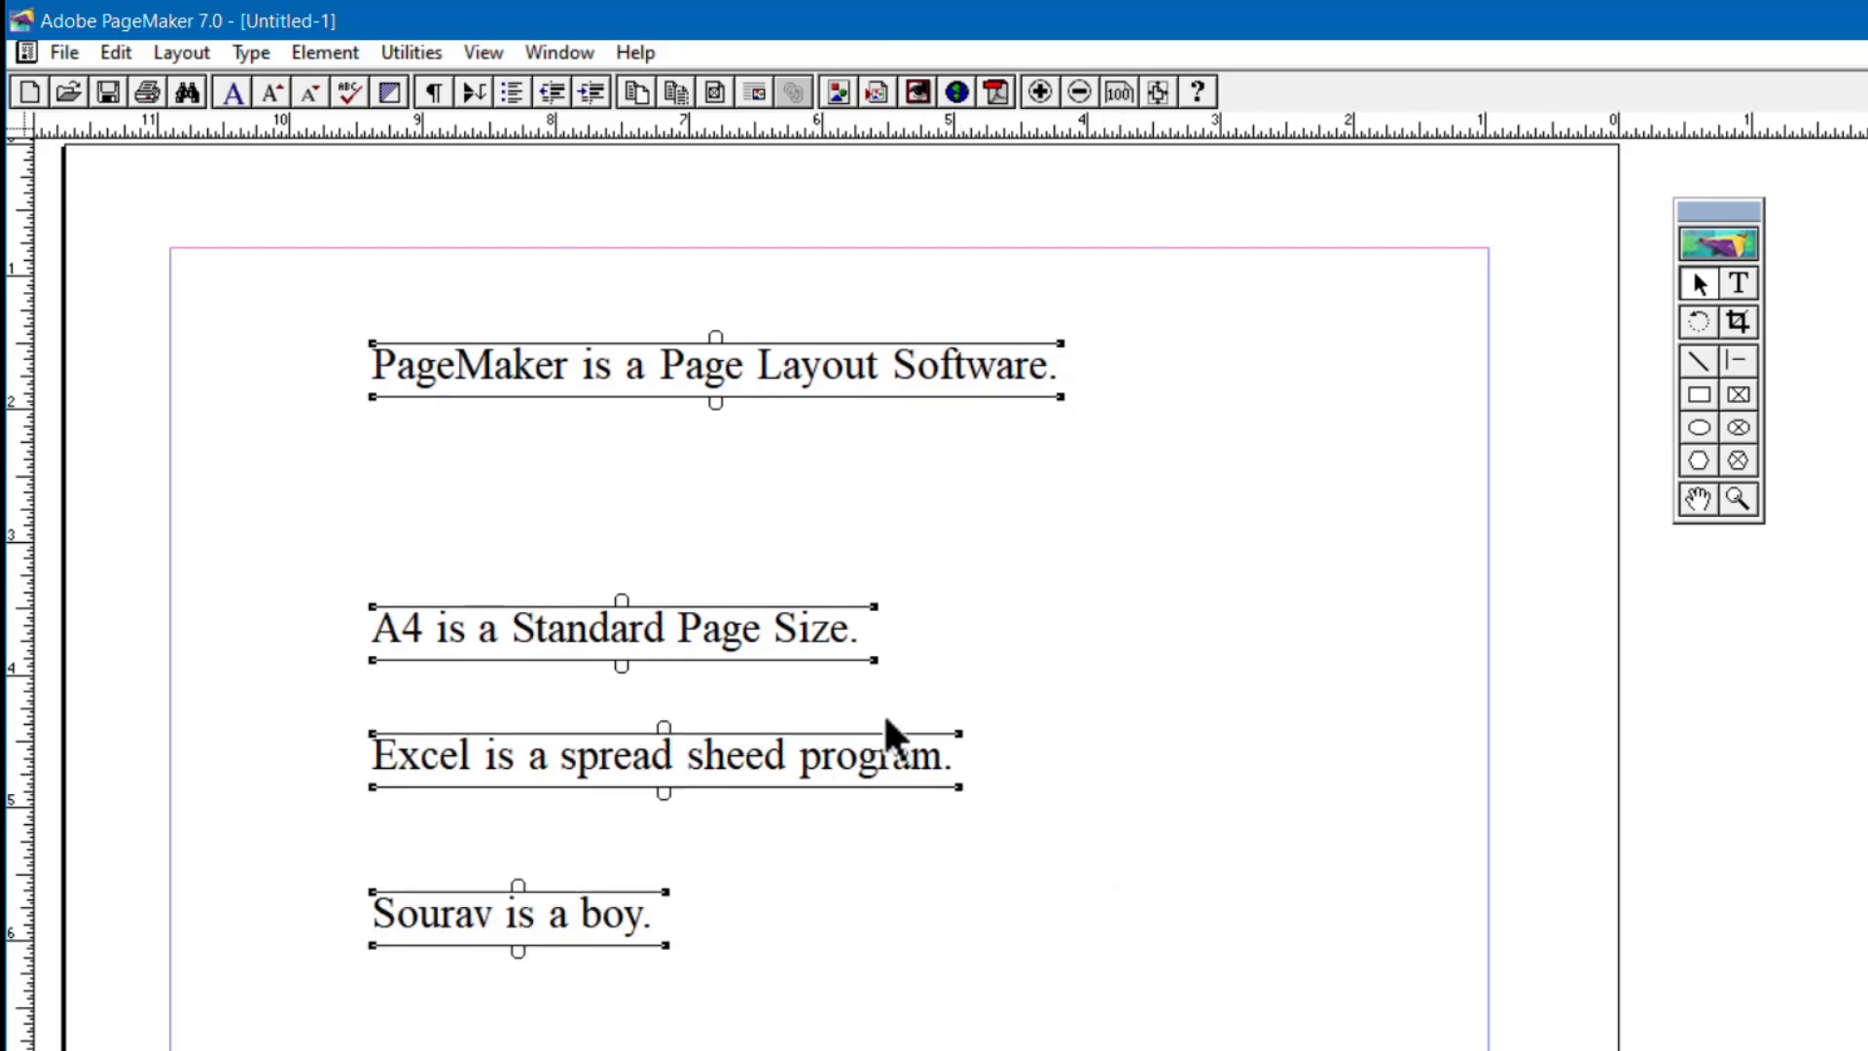
Select all four narrowed text blocks and align their right sides horizontally with no vertical alignment.
left_click_drag(312, 304, 1182, 1022)
left_click(325, 51)
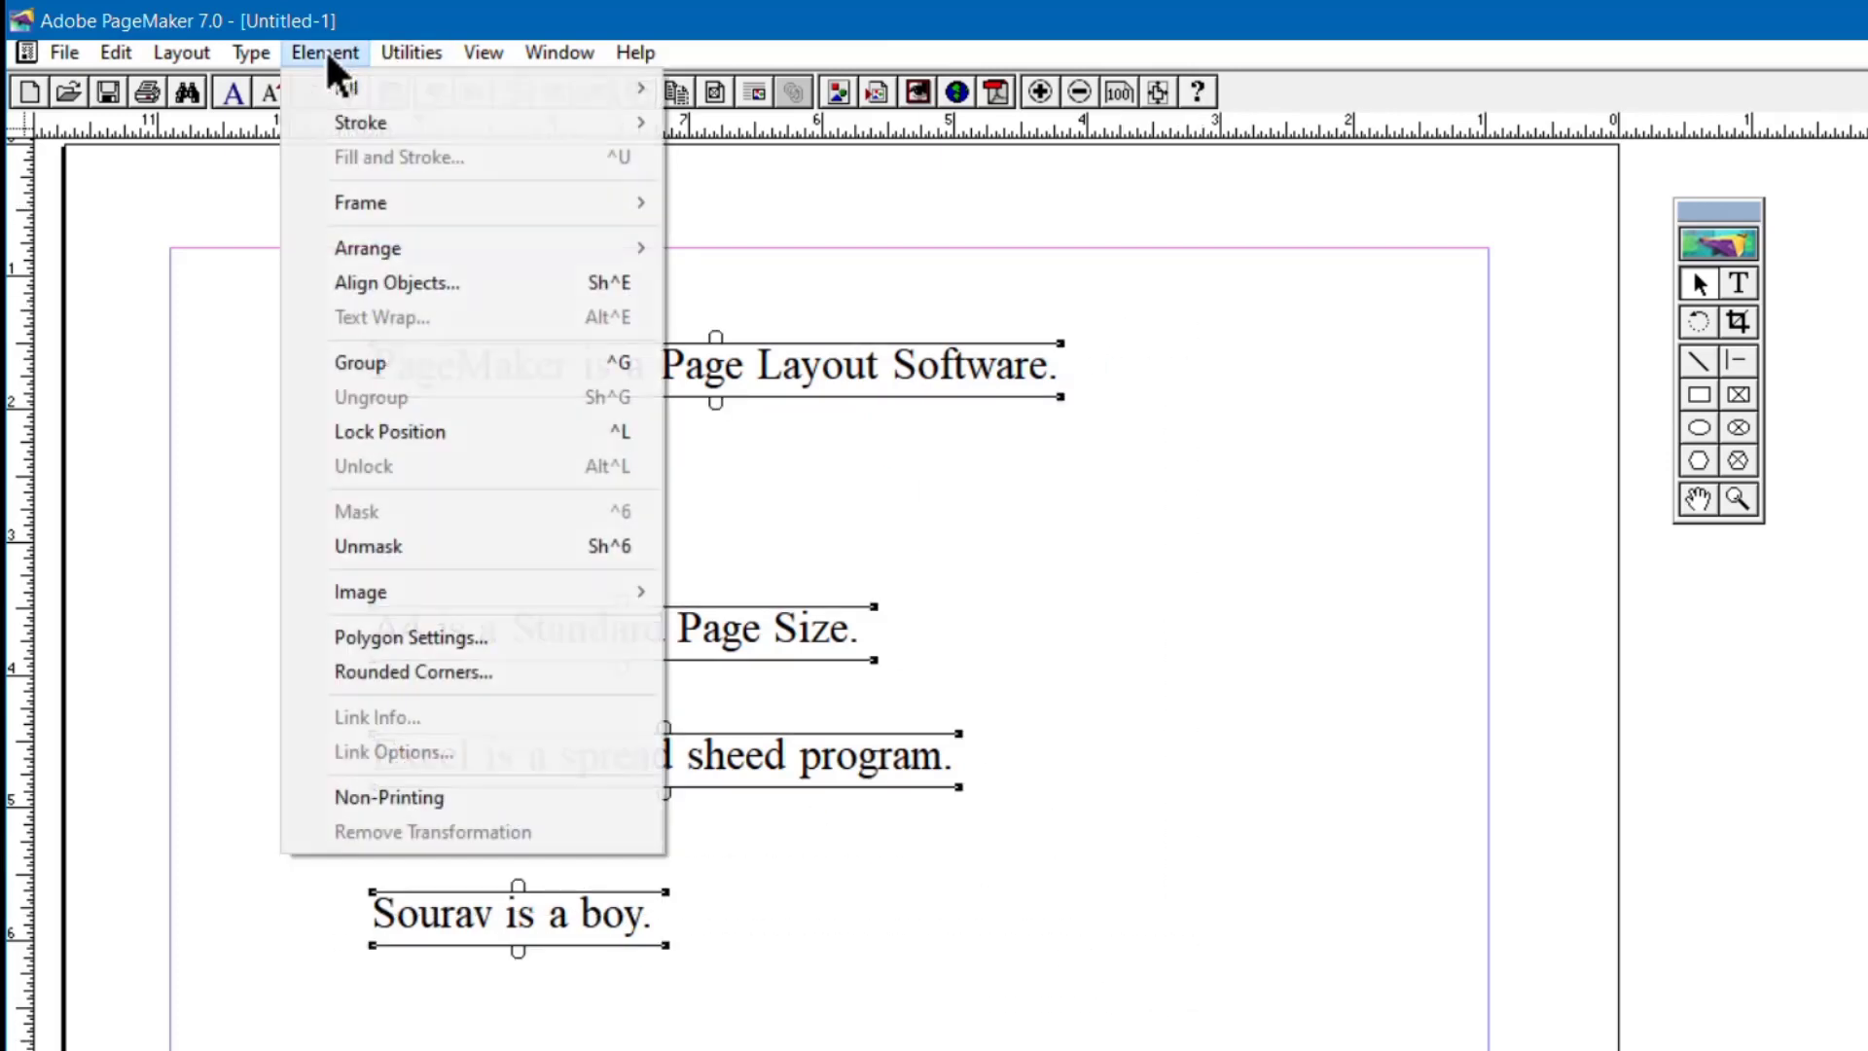
left_click(394, 283)
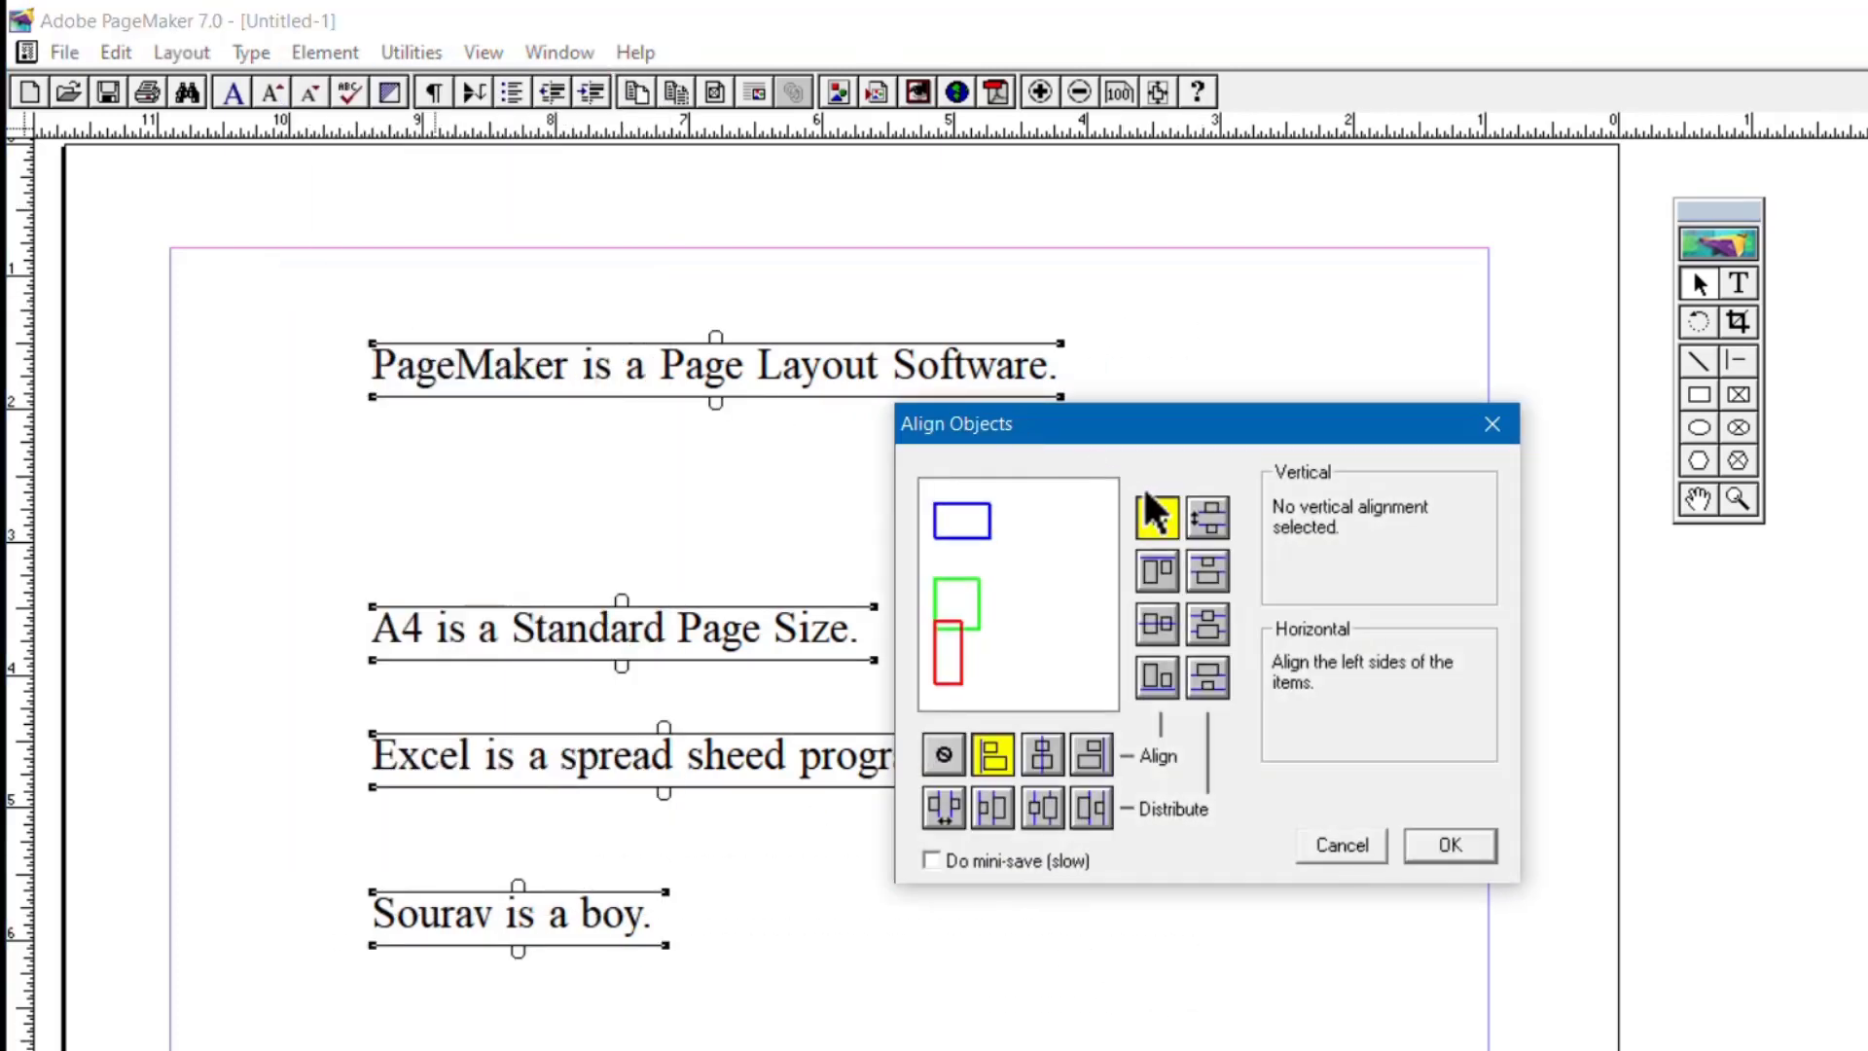
left_click(1107, 755)
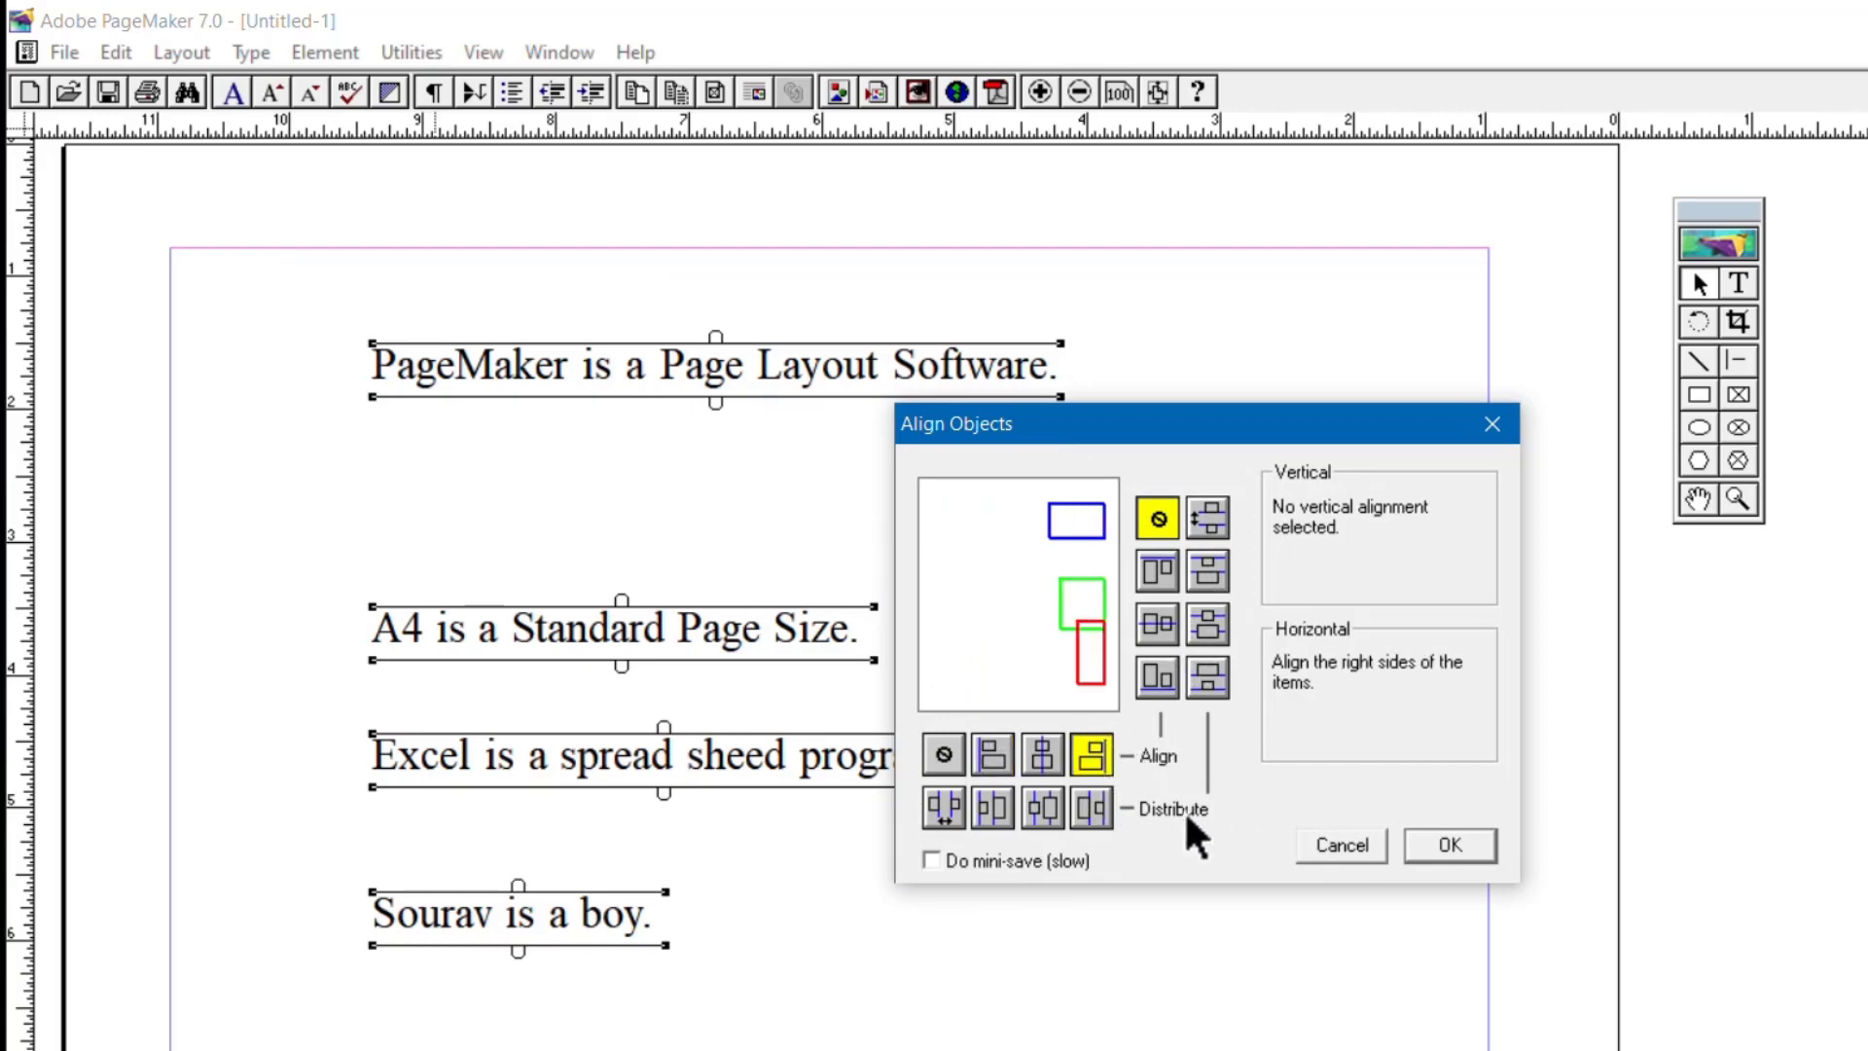
left_click(1450, 844)
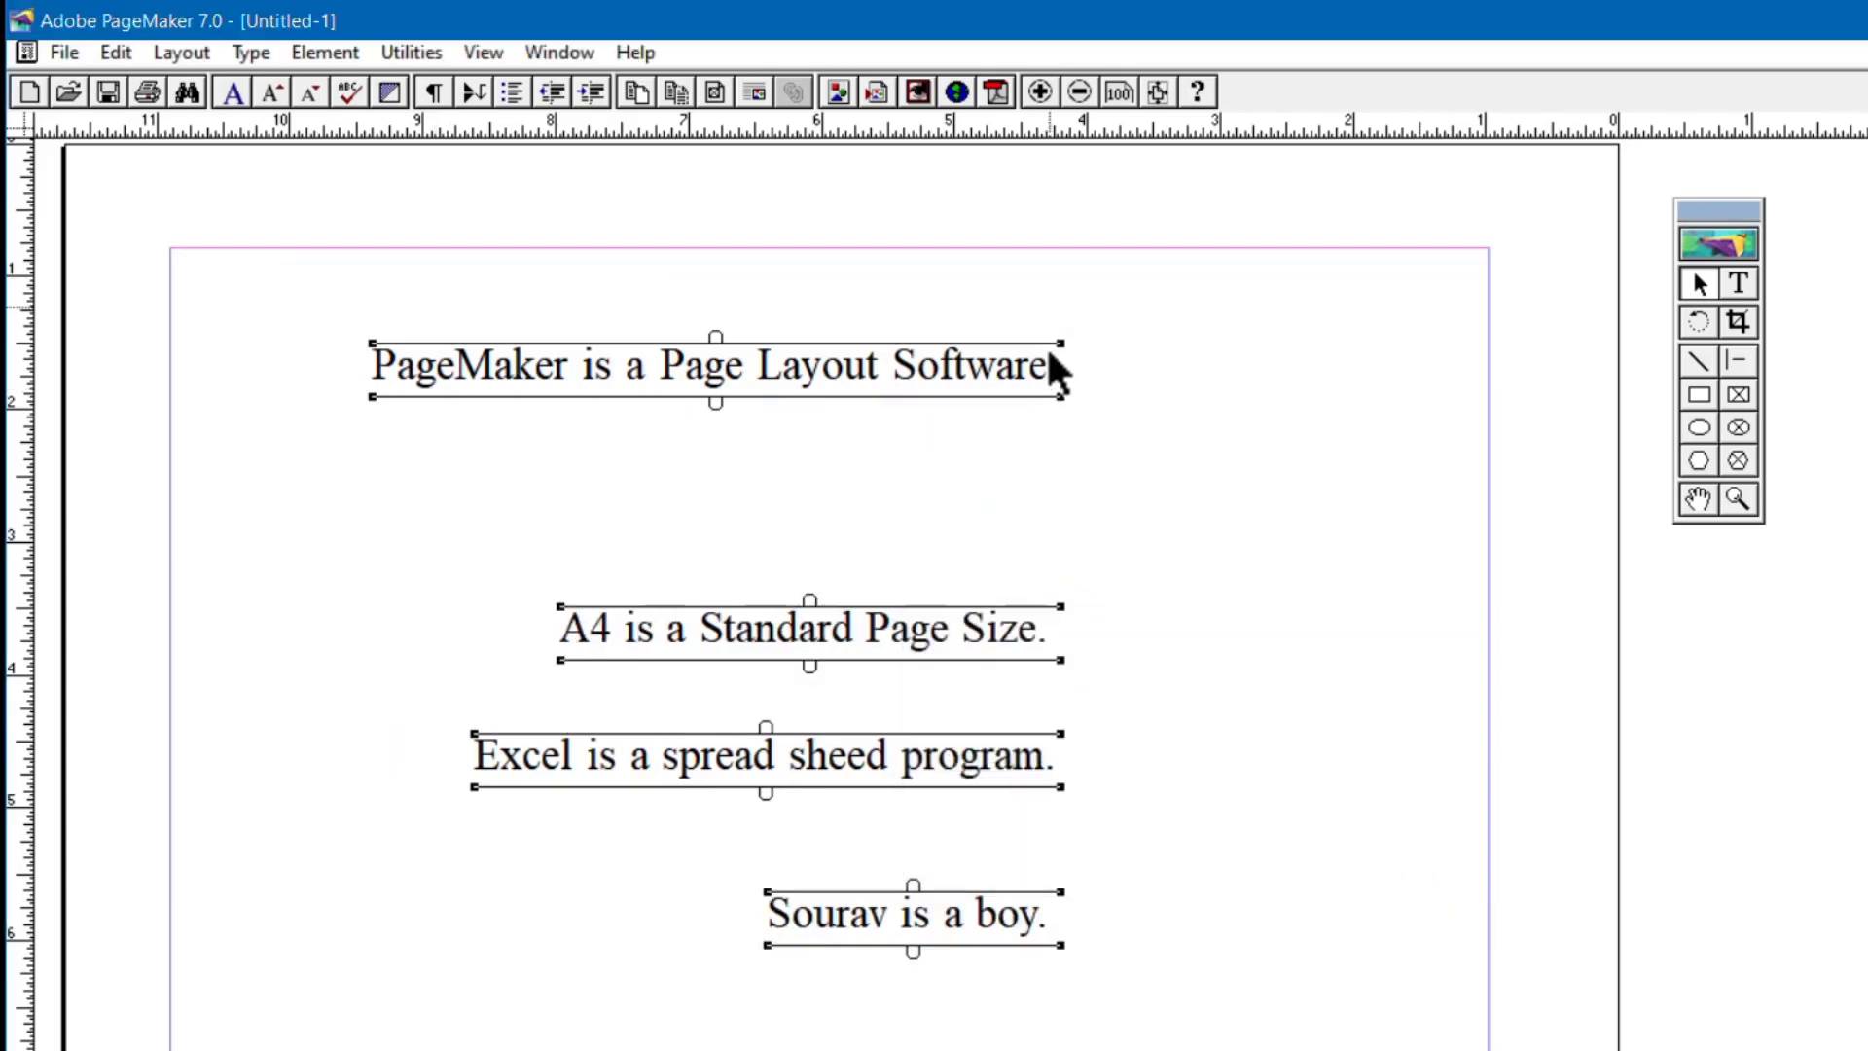
Reposition the four text lines: PageMaker line up and left, the lowest line up to the left, Excel line above the A4 line, A4 line up and left.
left_click(1144, 825)
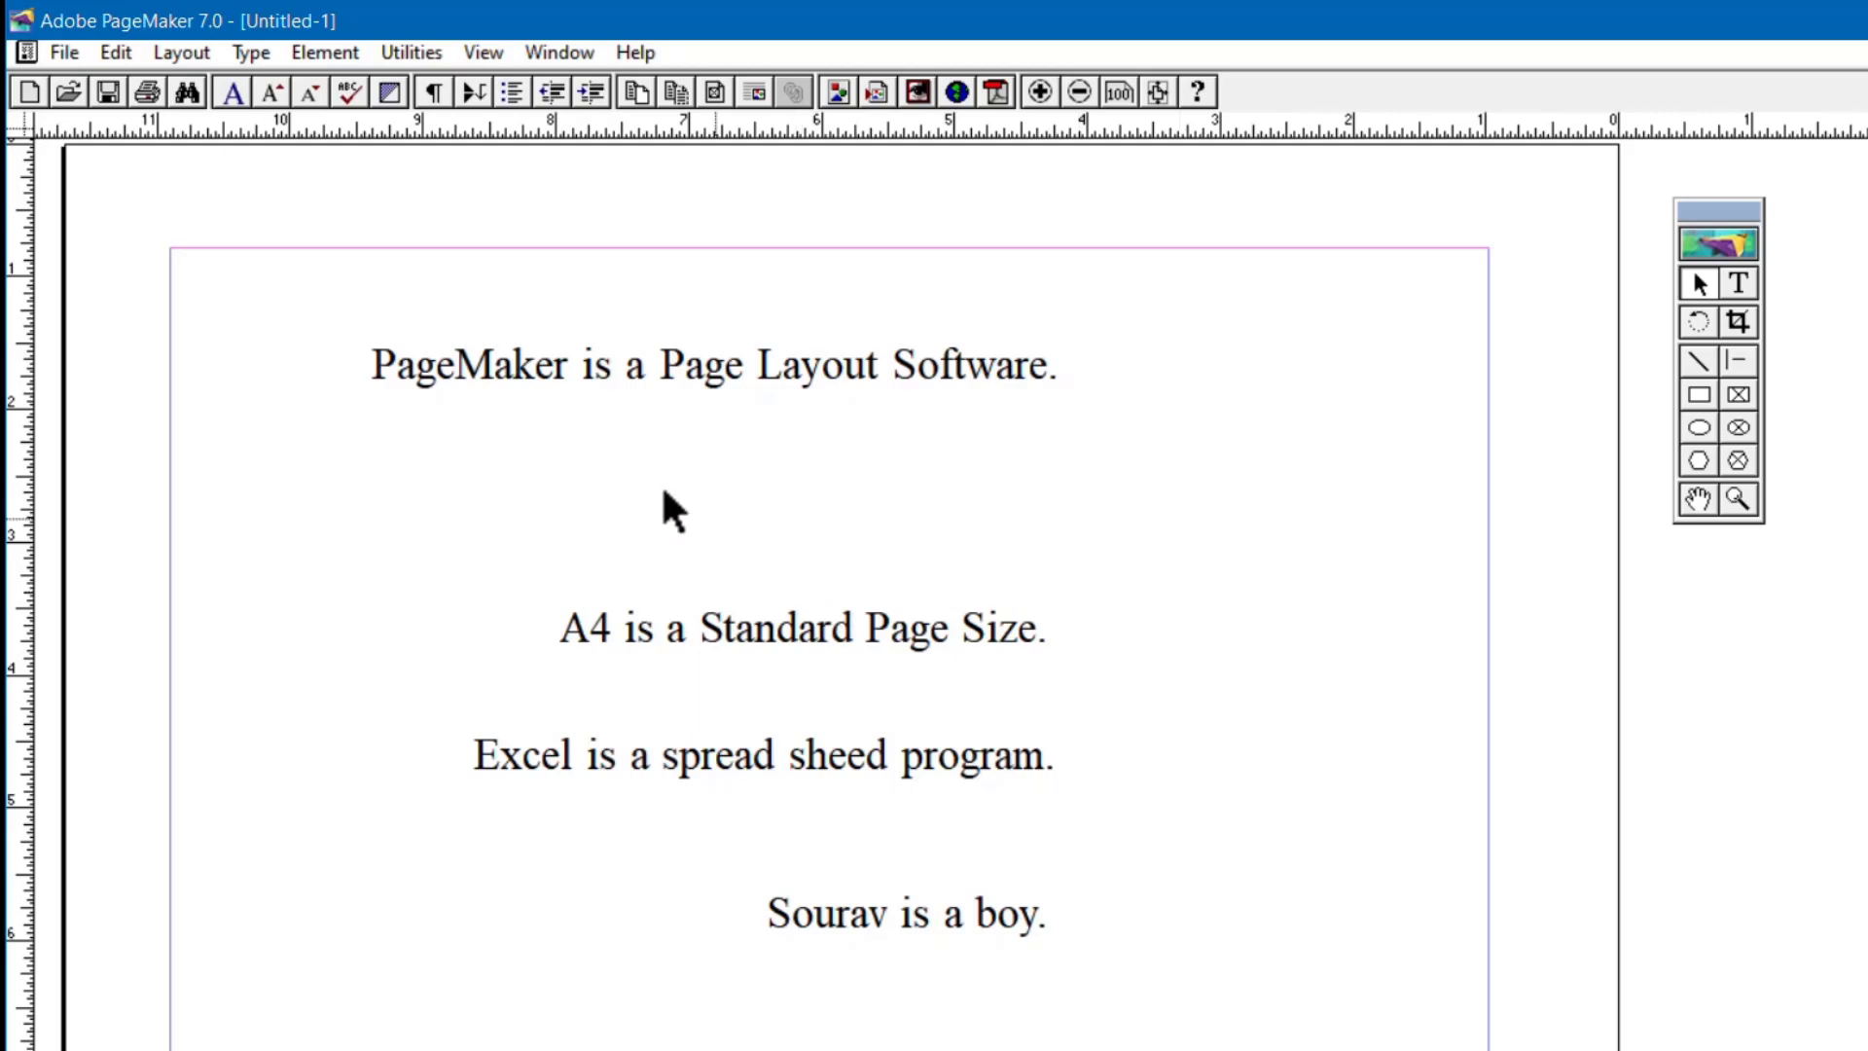
left_click_drag(280, 278, 352, 409)
left_click_drag(443, 530, 1217, 968)
left_click(1195, 691)
left_click_drag(718, 360, 657, 289)
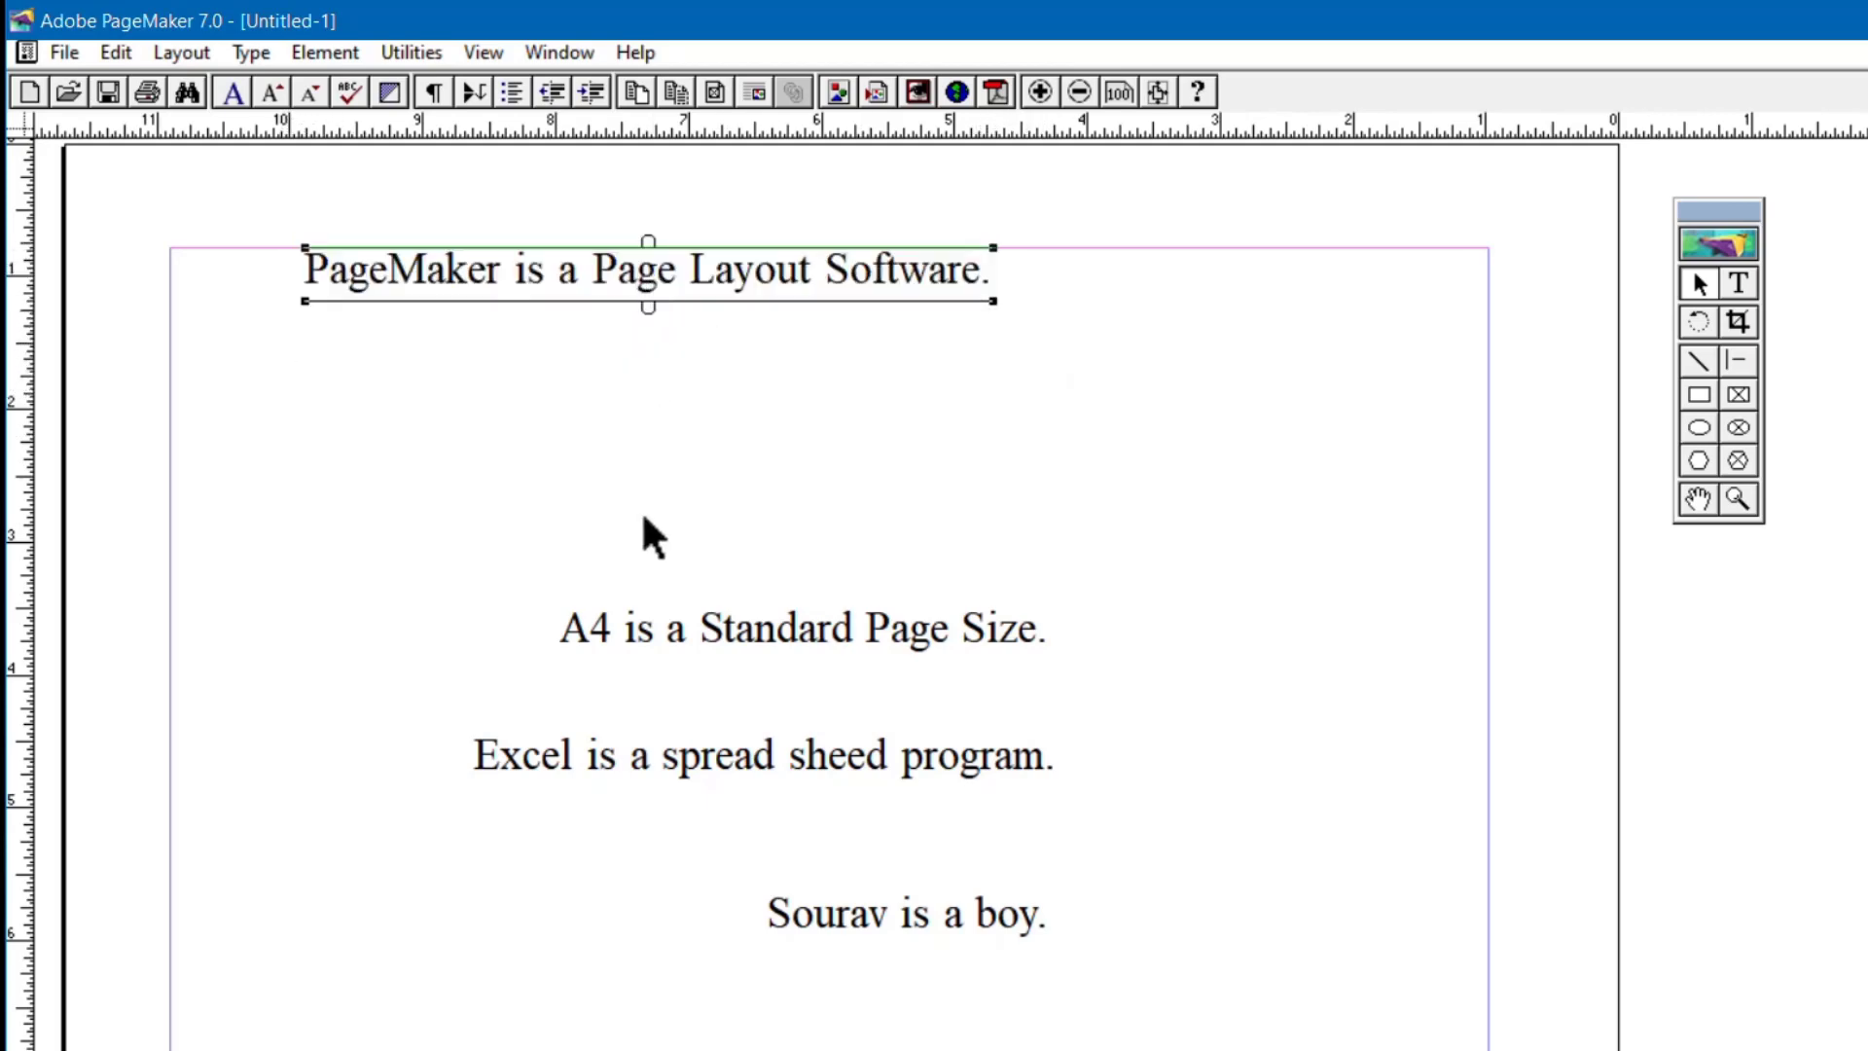
left_click_drag(818, 914, 403, 683)
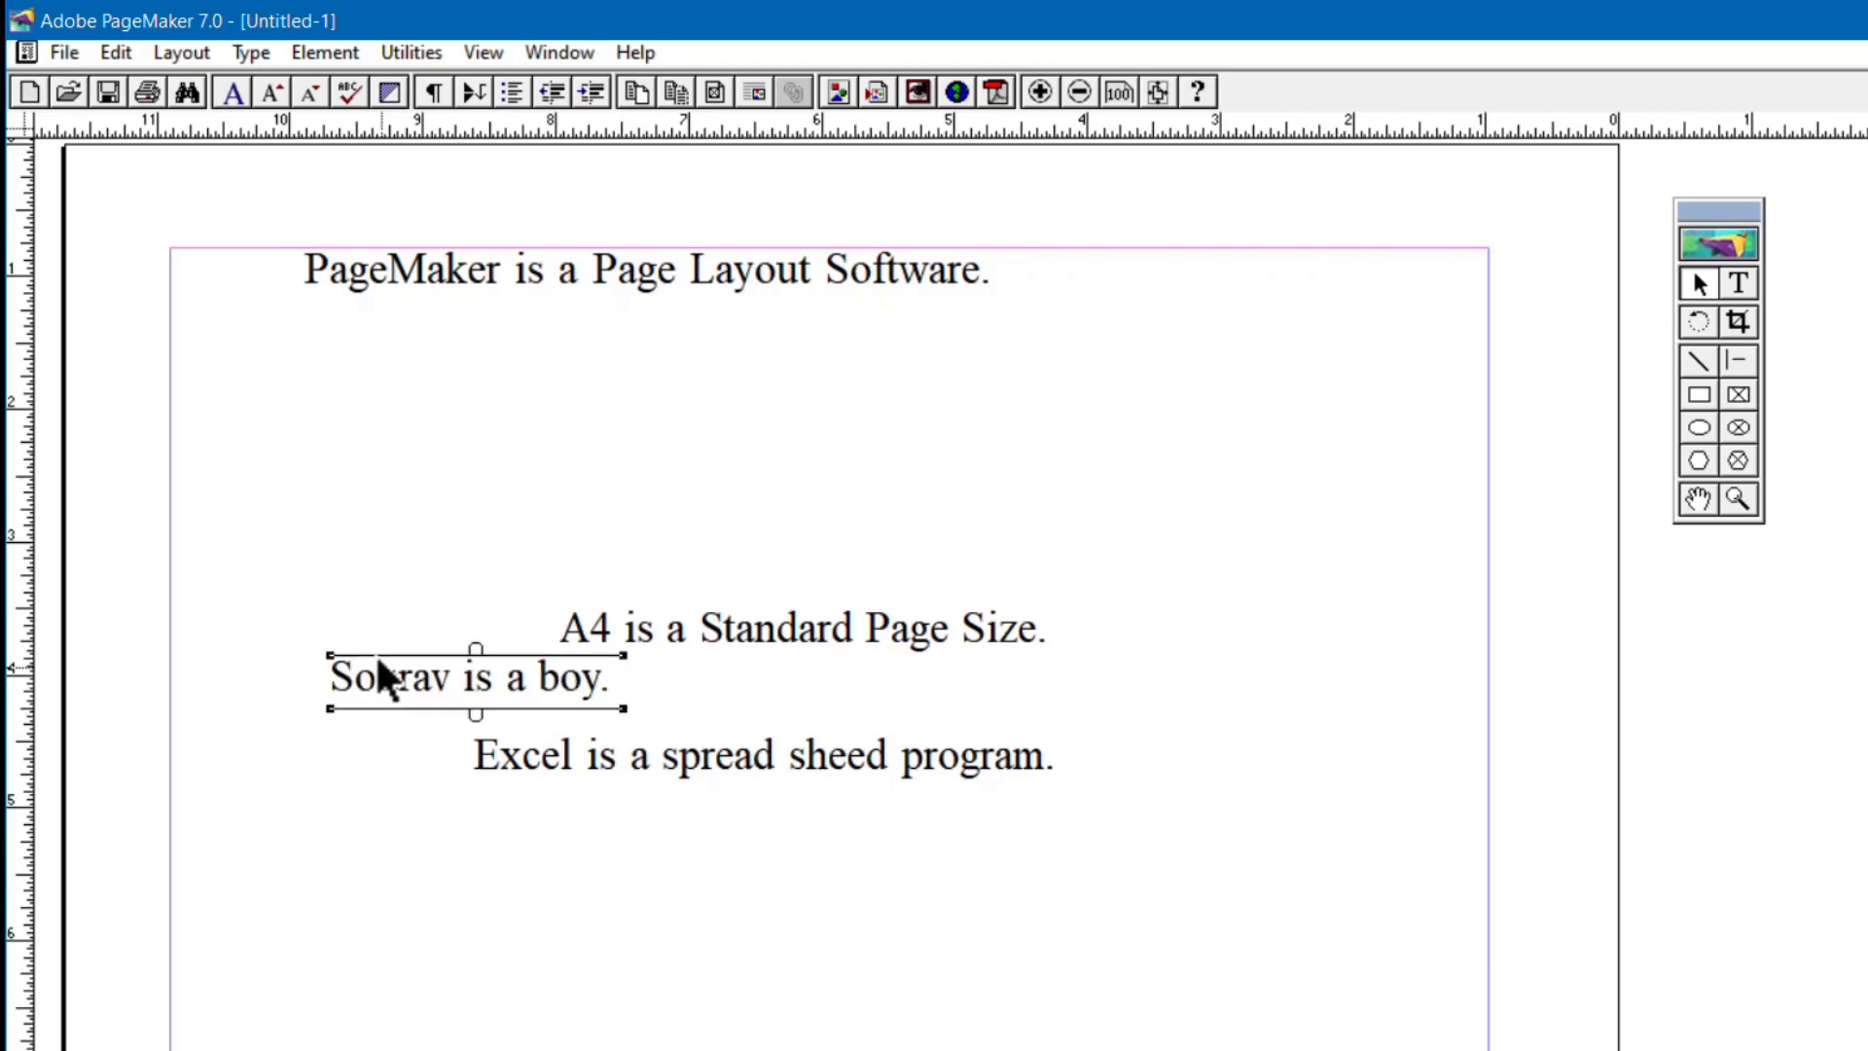
left_click_drag(700, 756, 681, 507)
left_click_drag(747, 637, 710, 576)
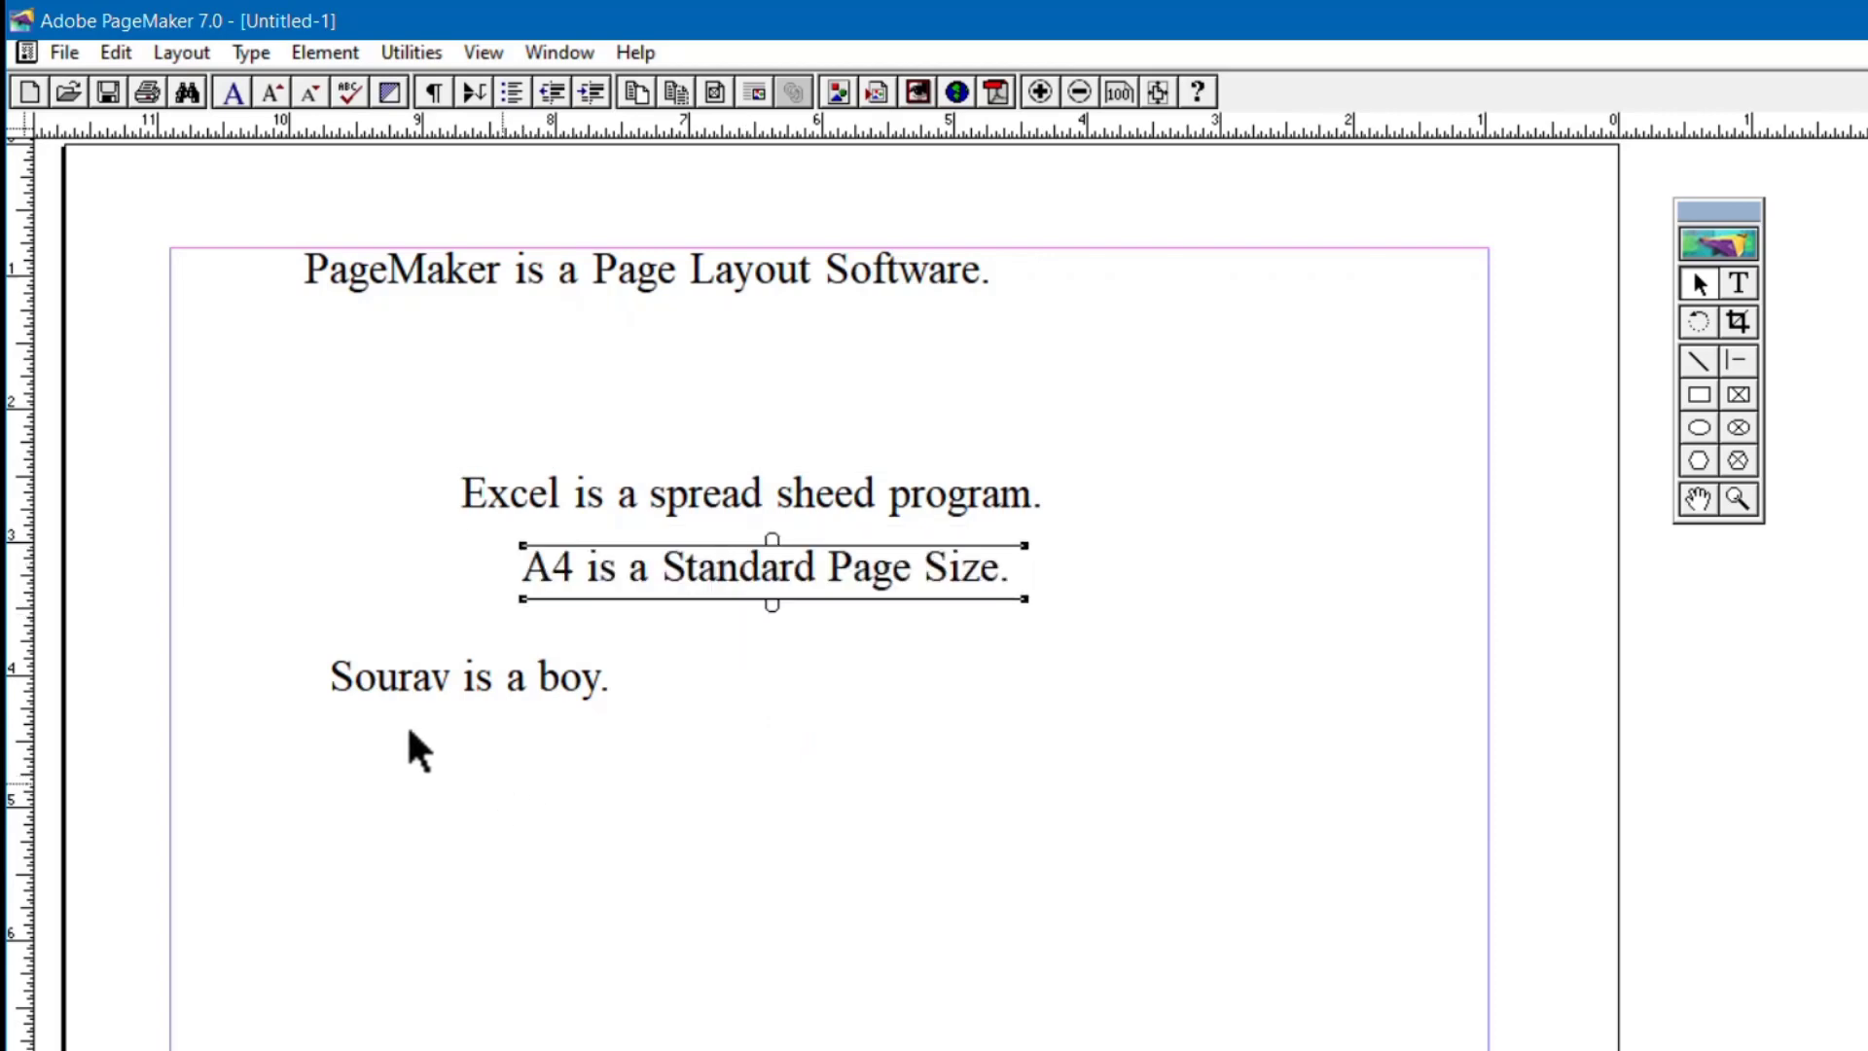
left_click_drag(336, 733, 1042, 845)
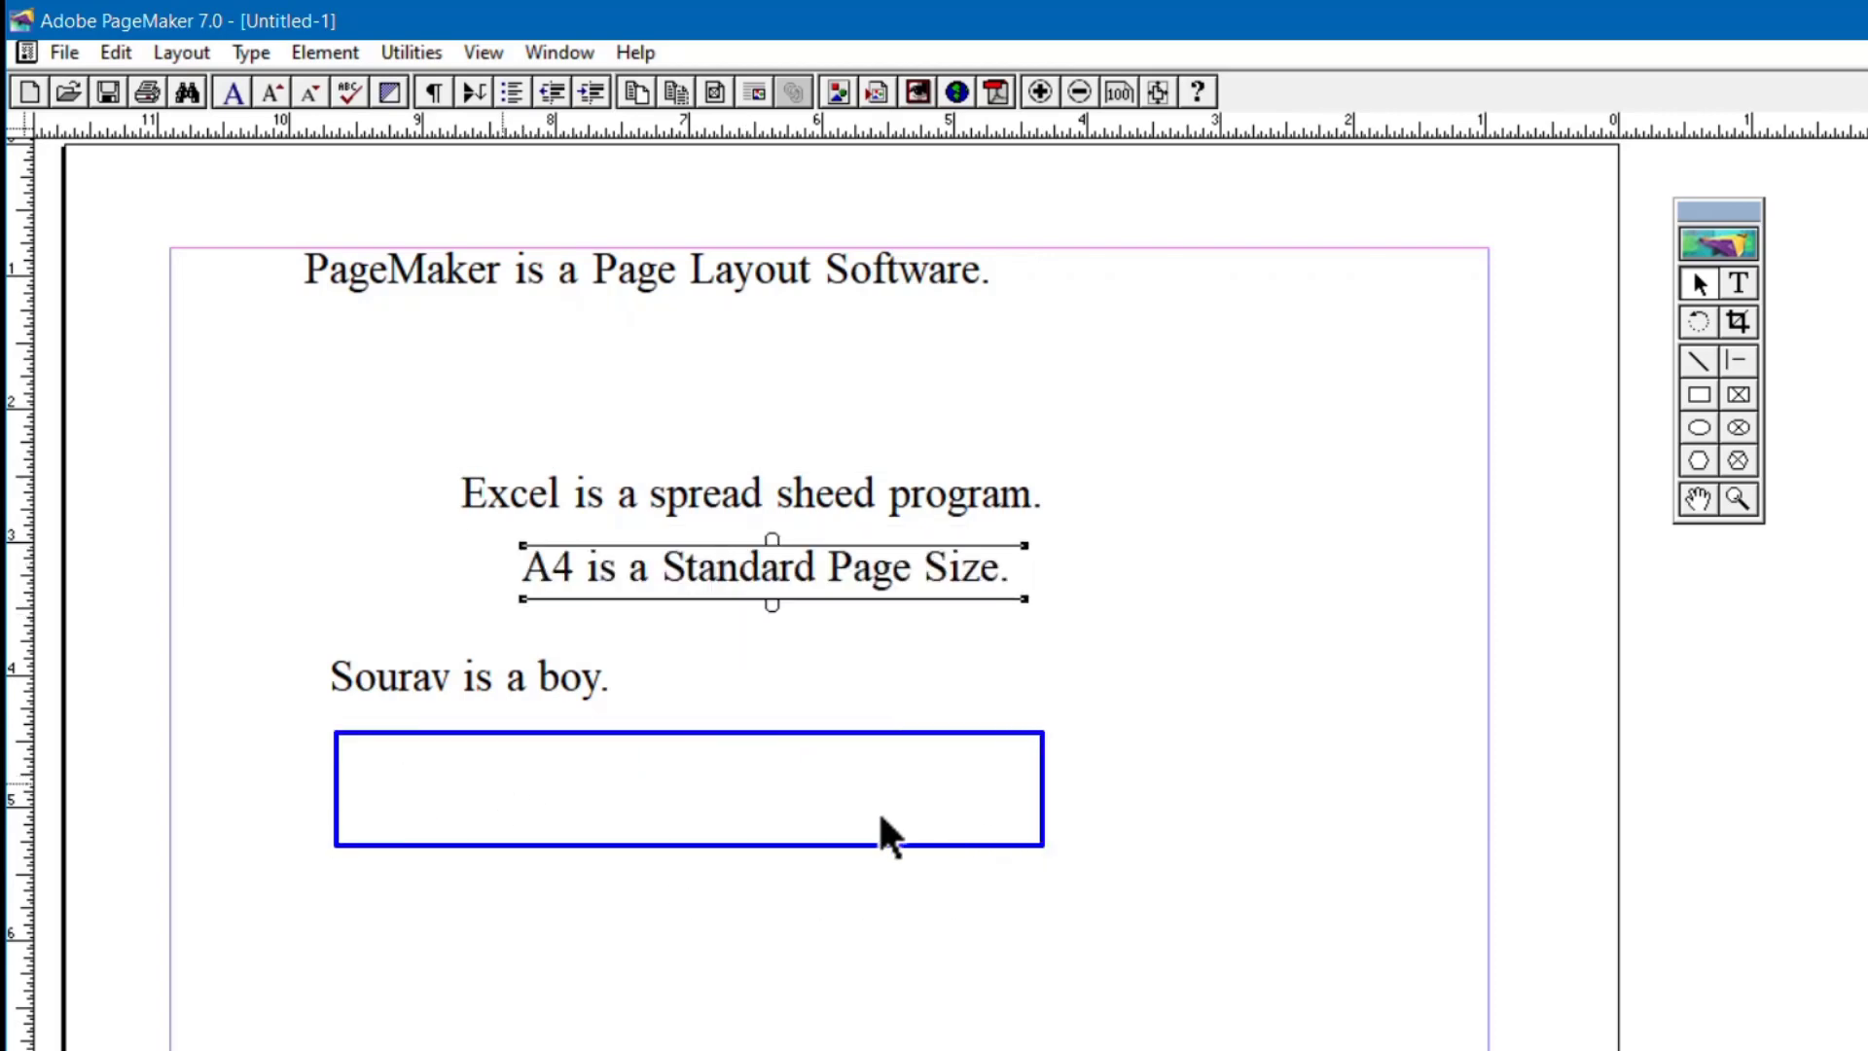
key("Escape")
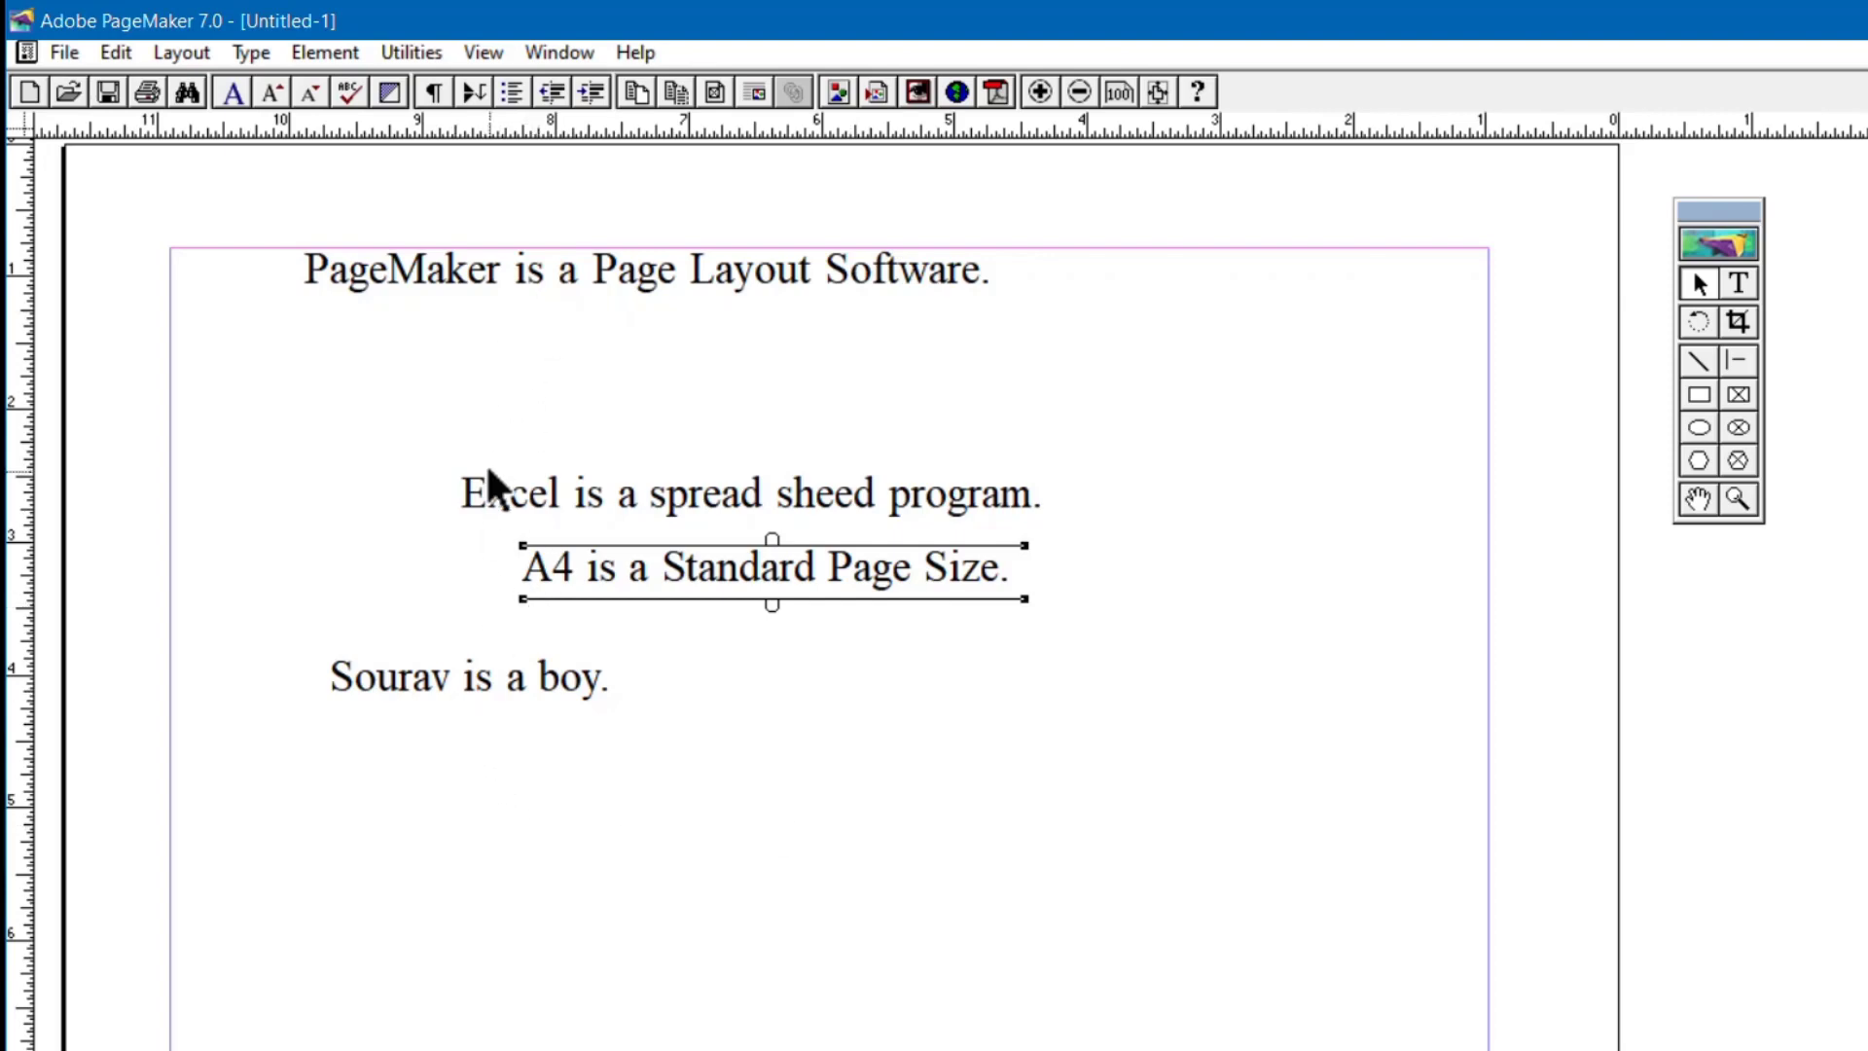
Align the left sides of all four text blocks horizontally and distribute their tops vertically within bounds.
left_click_drag(245, 183, 1302, 911)
left_click(325, 50)
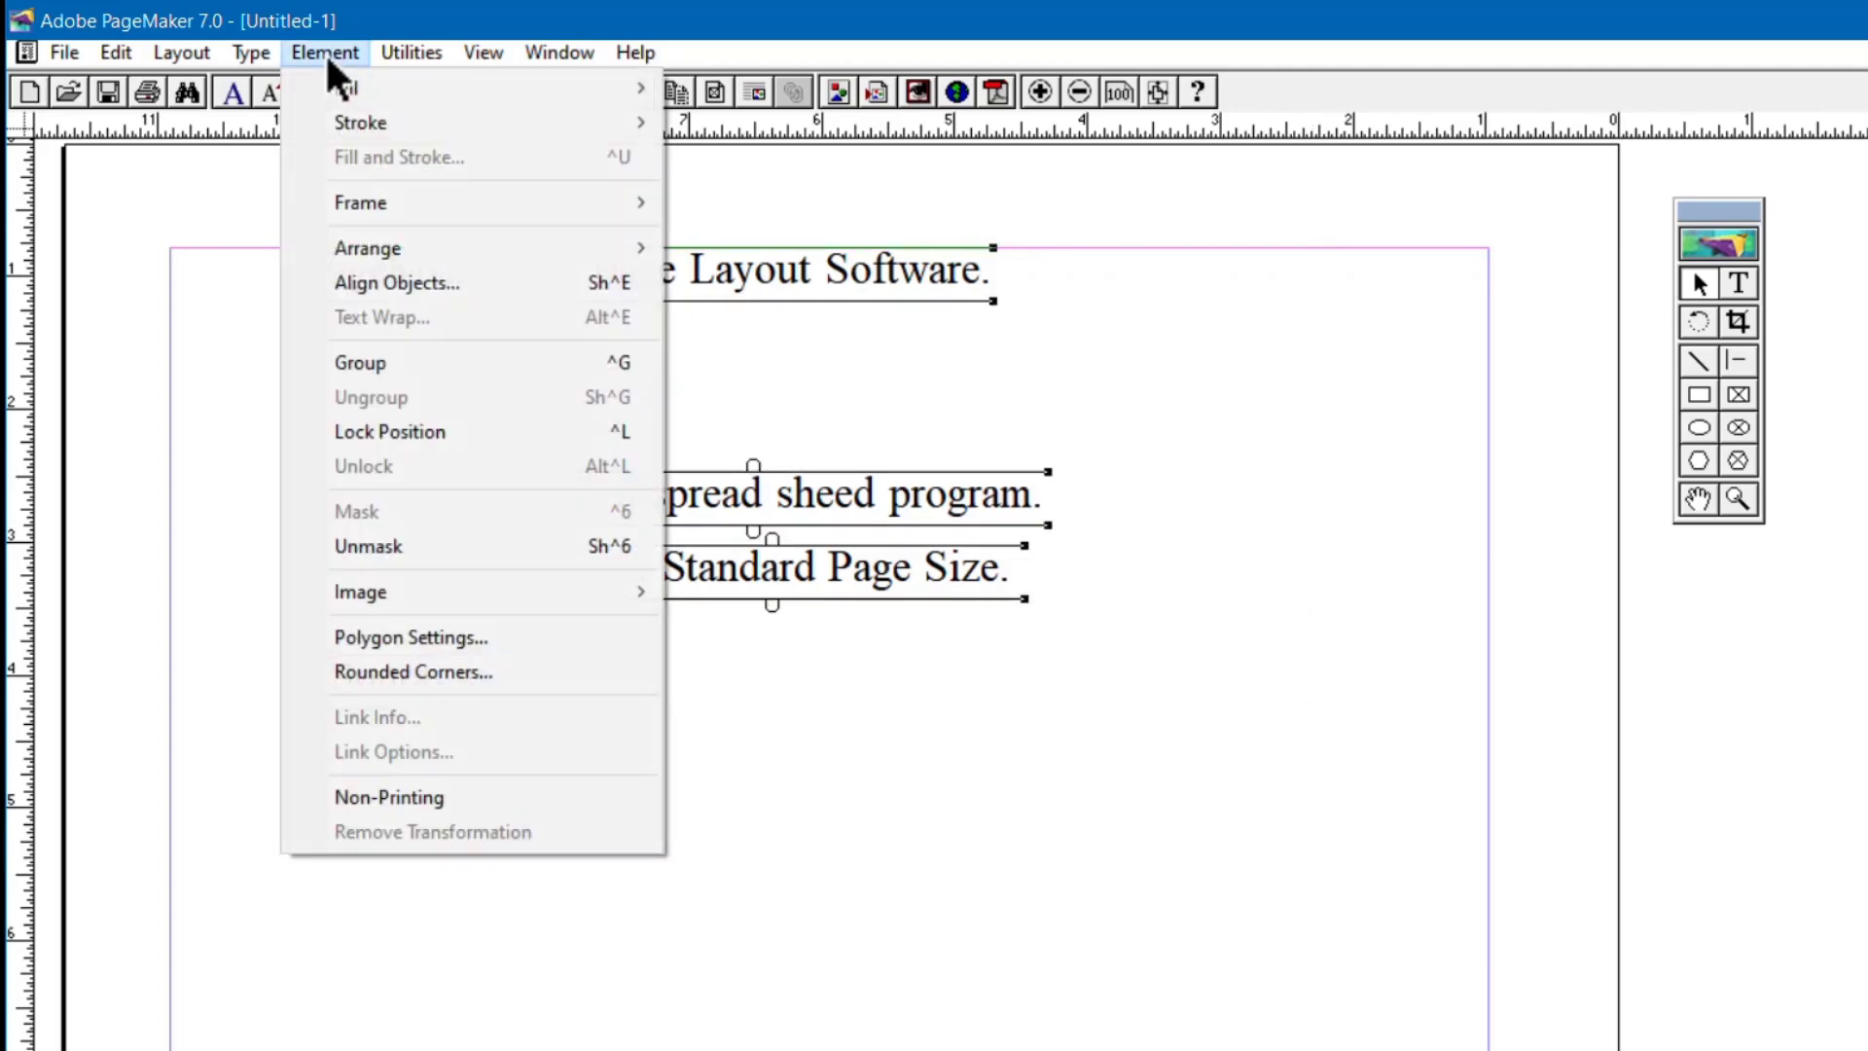
left_click(429, 281)
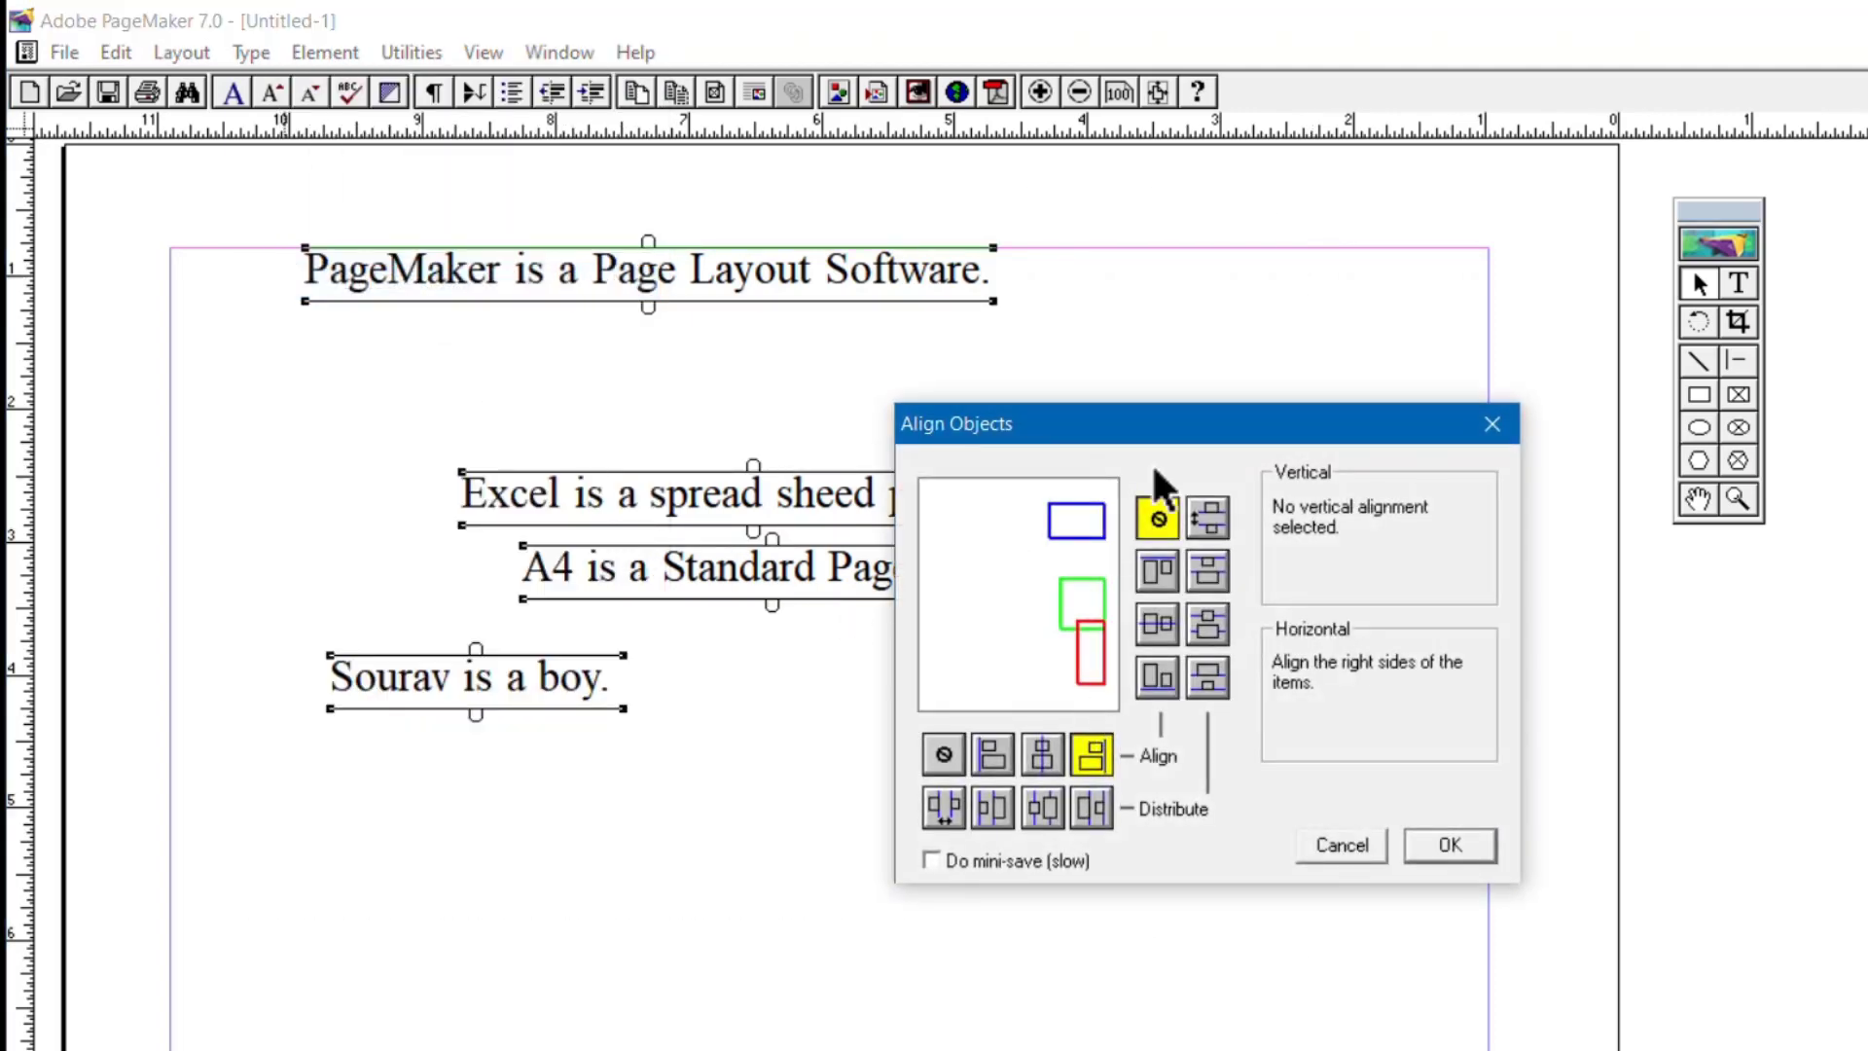
left_click_drag(1173, 428, 1334, 490)
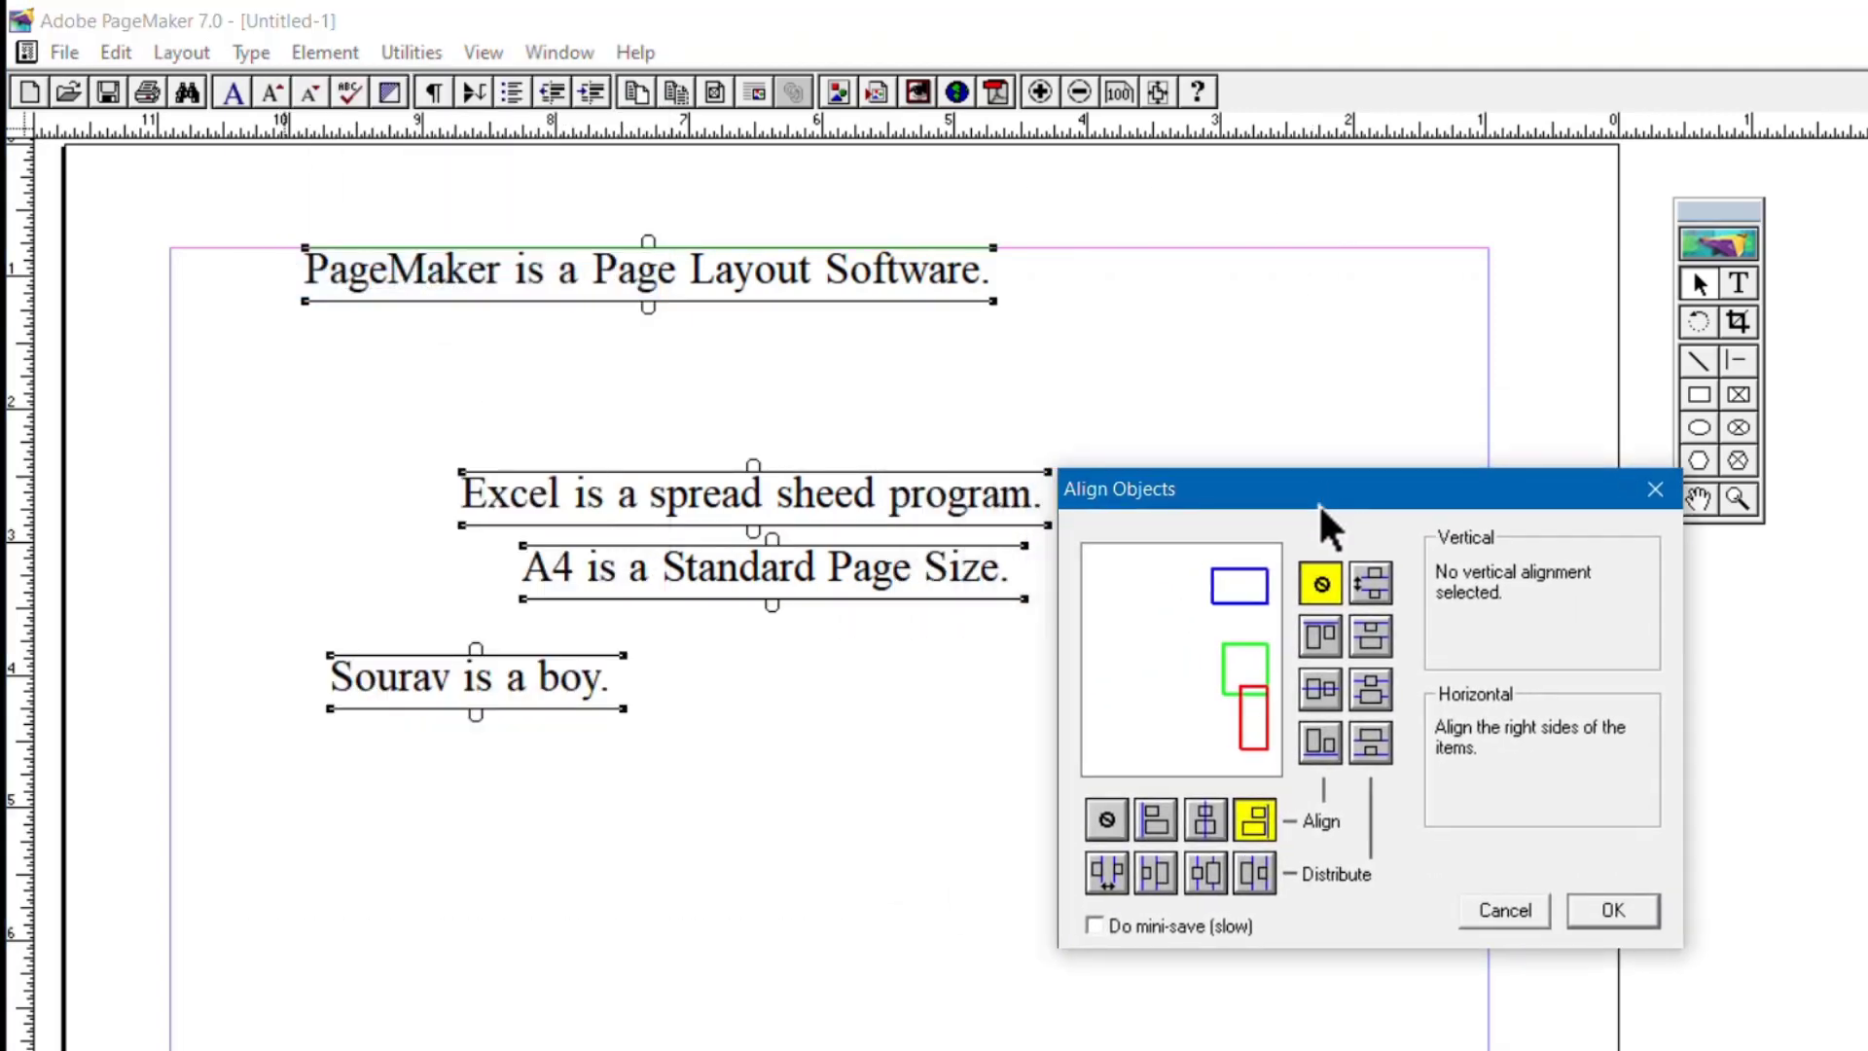
left_click(1156, 817)
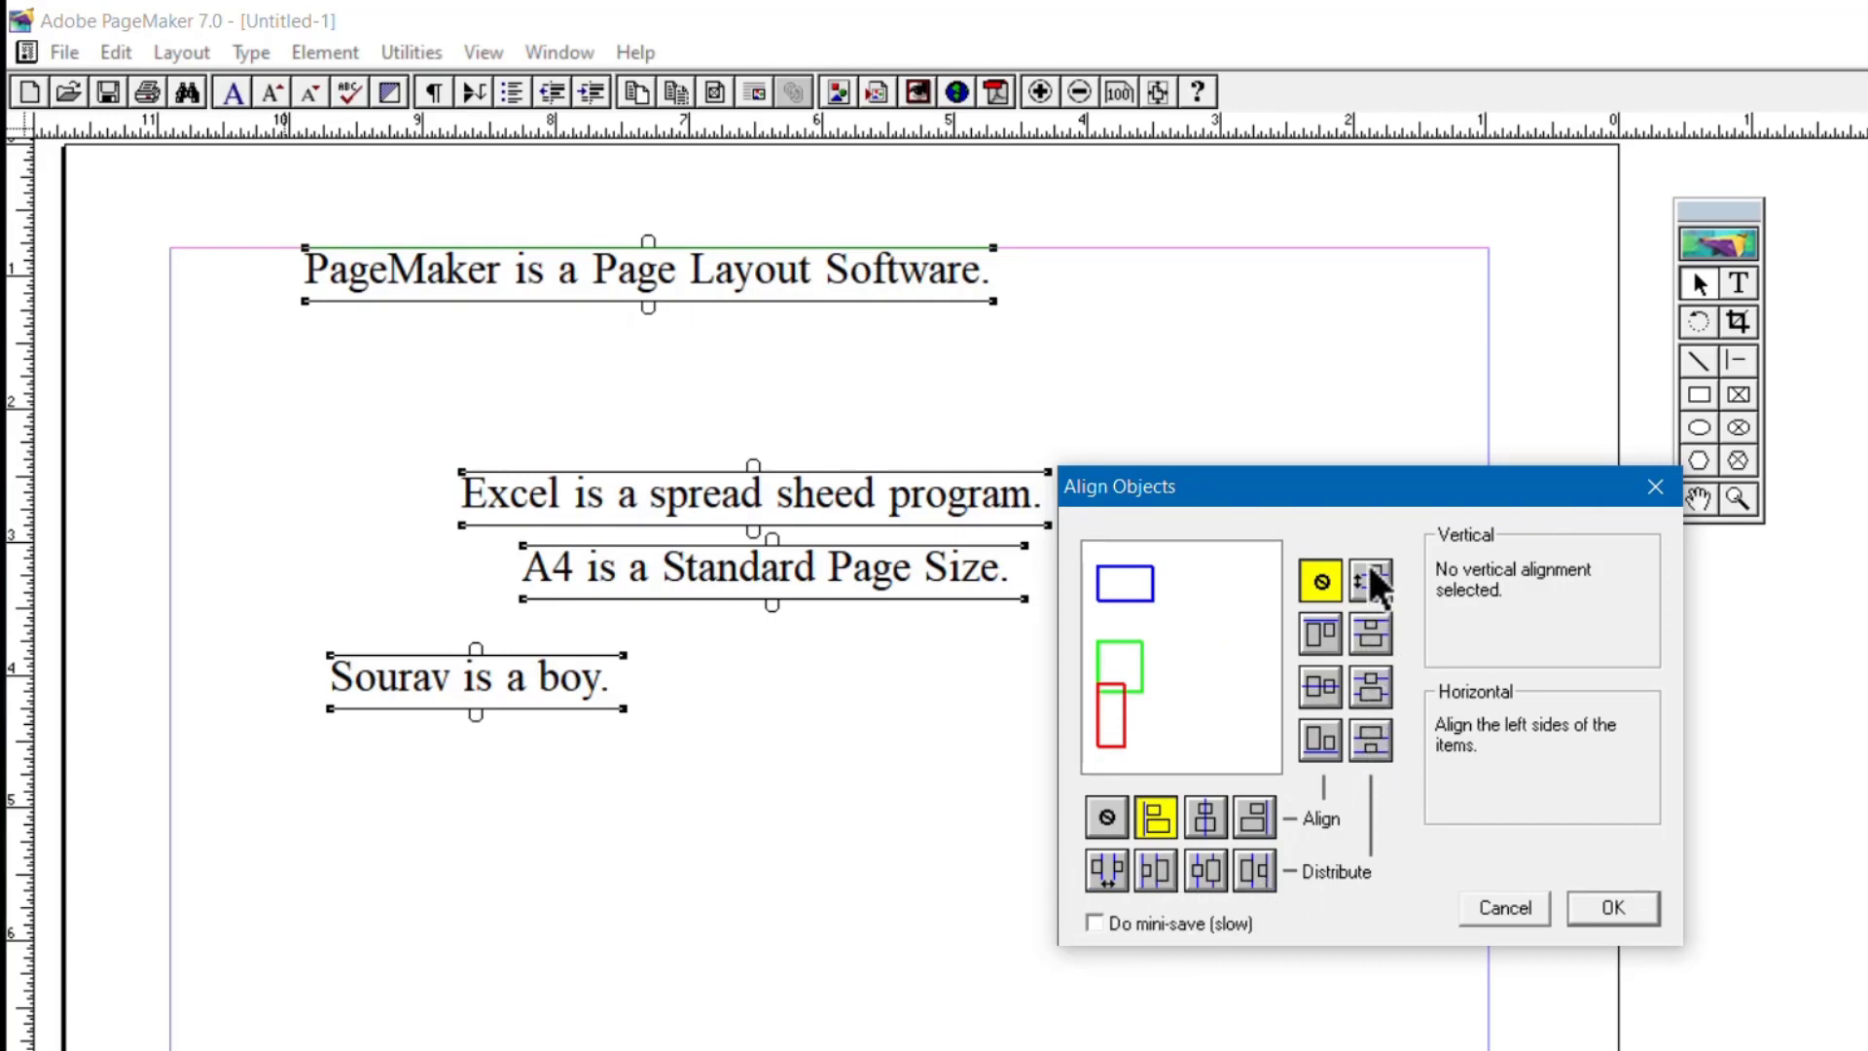
left_click(1375, 644)
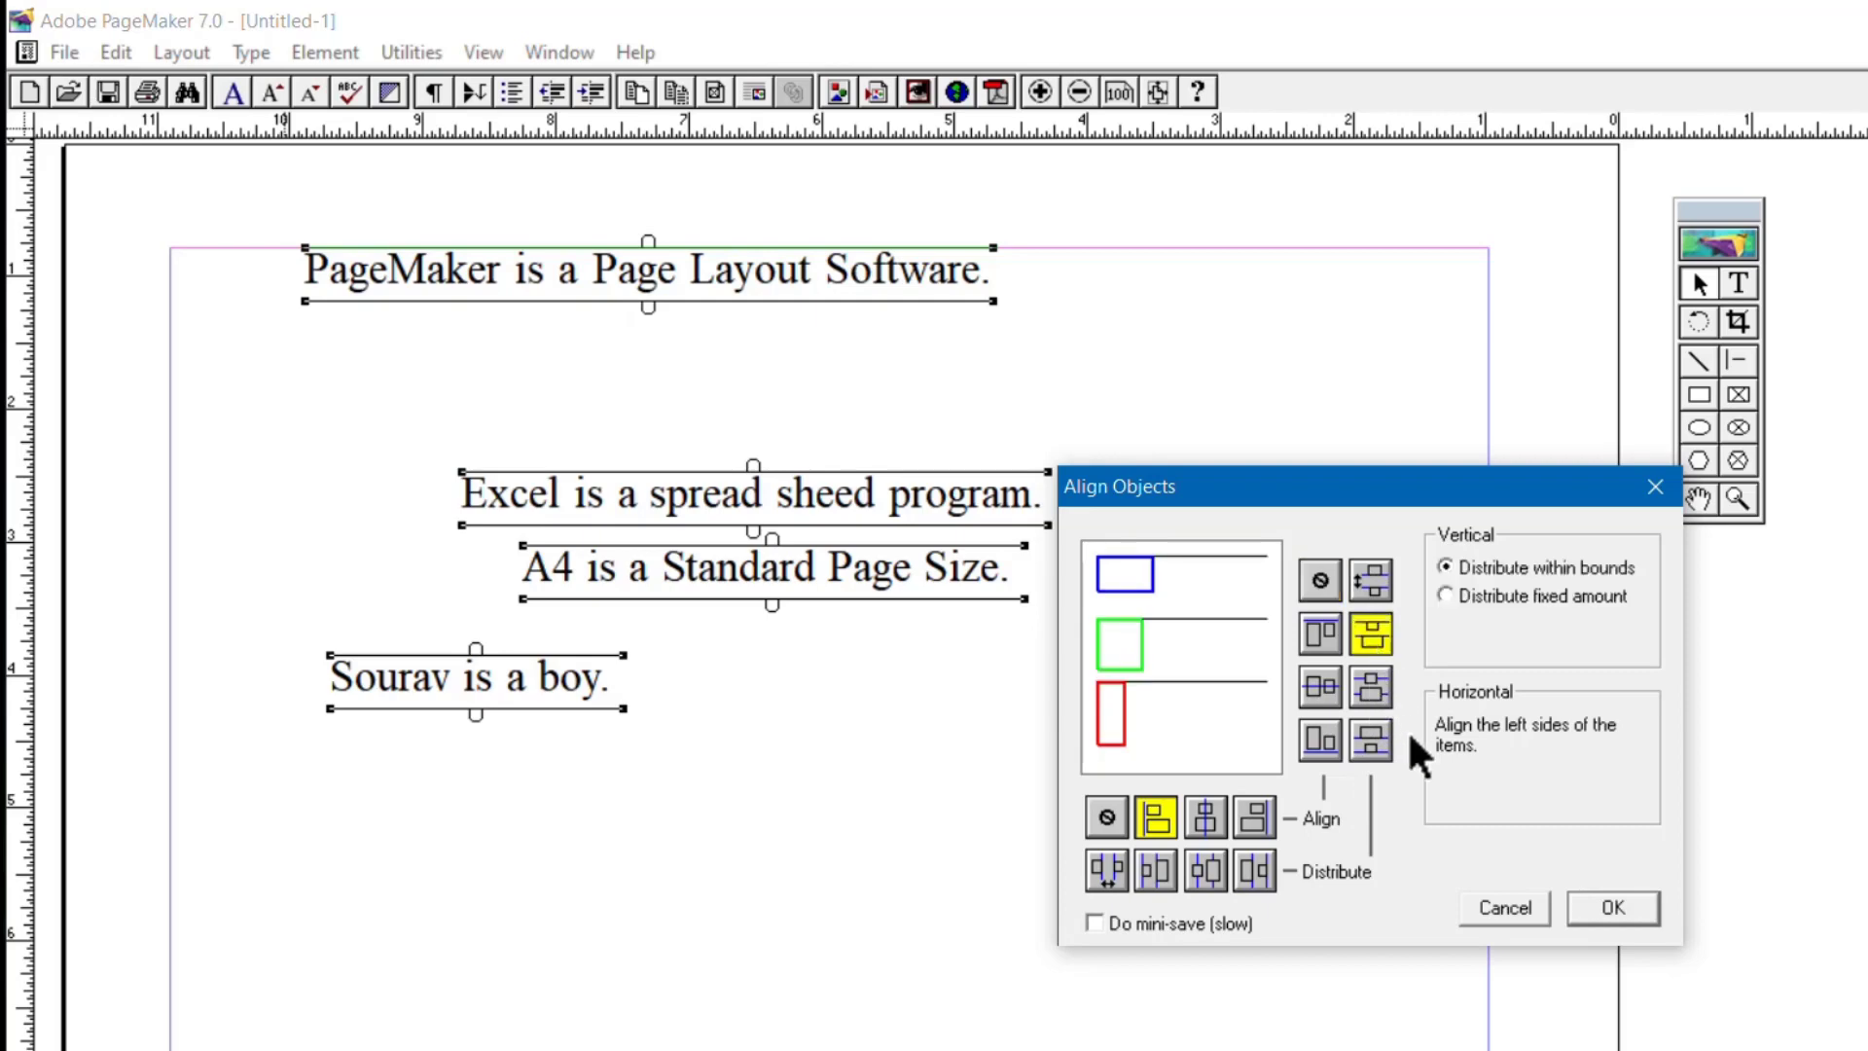
left_click(1613, 907)
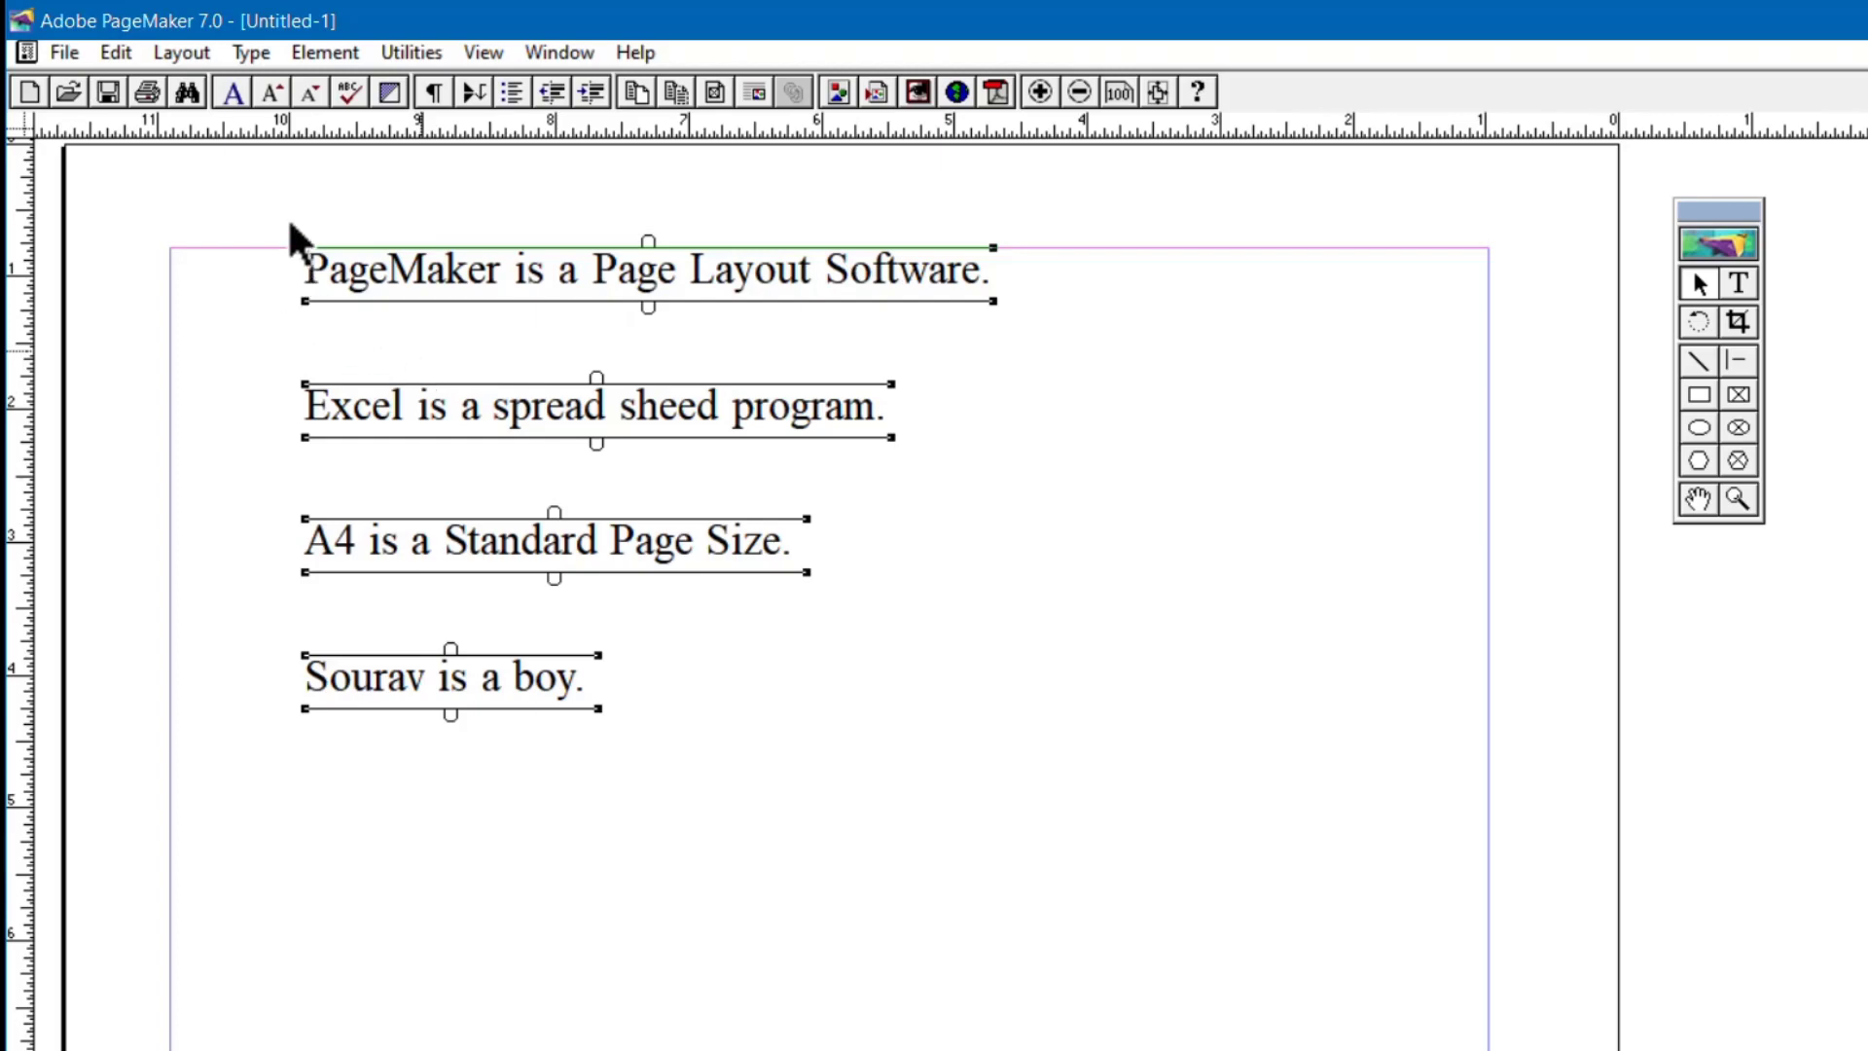
left_click_drag(289, 223, 1038, 788)
left_click(768, 681)
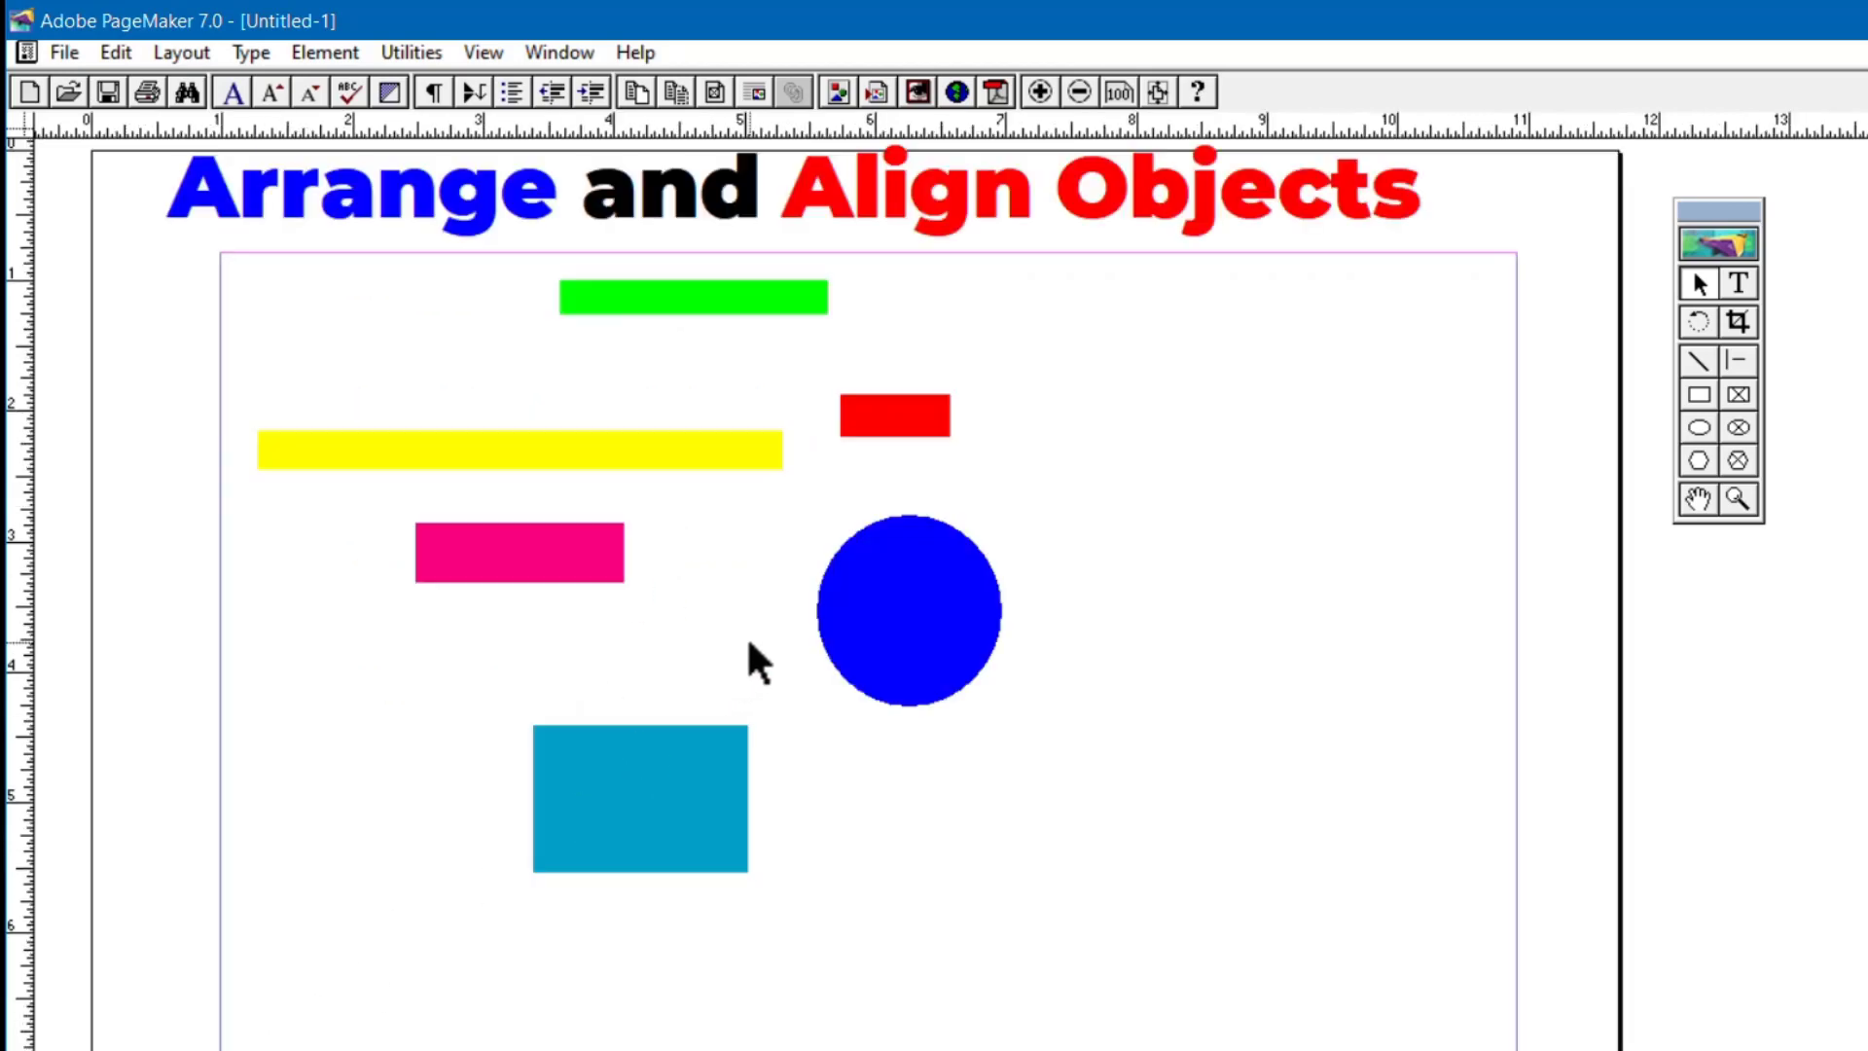
Move the teal rectangle down and left, the blue circle below the magenta rectangle, and the red rectangle between the green and yellow bars.
left_click_drag(687, 797, 417, 981)
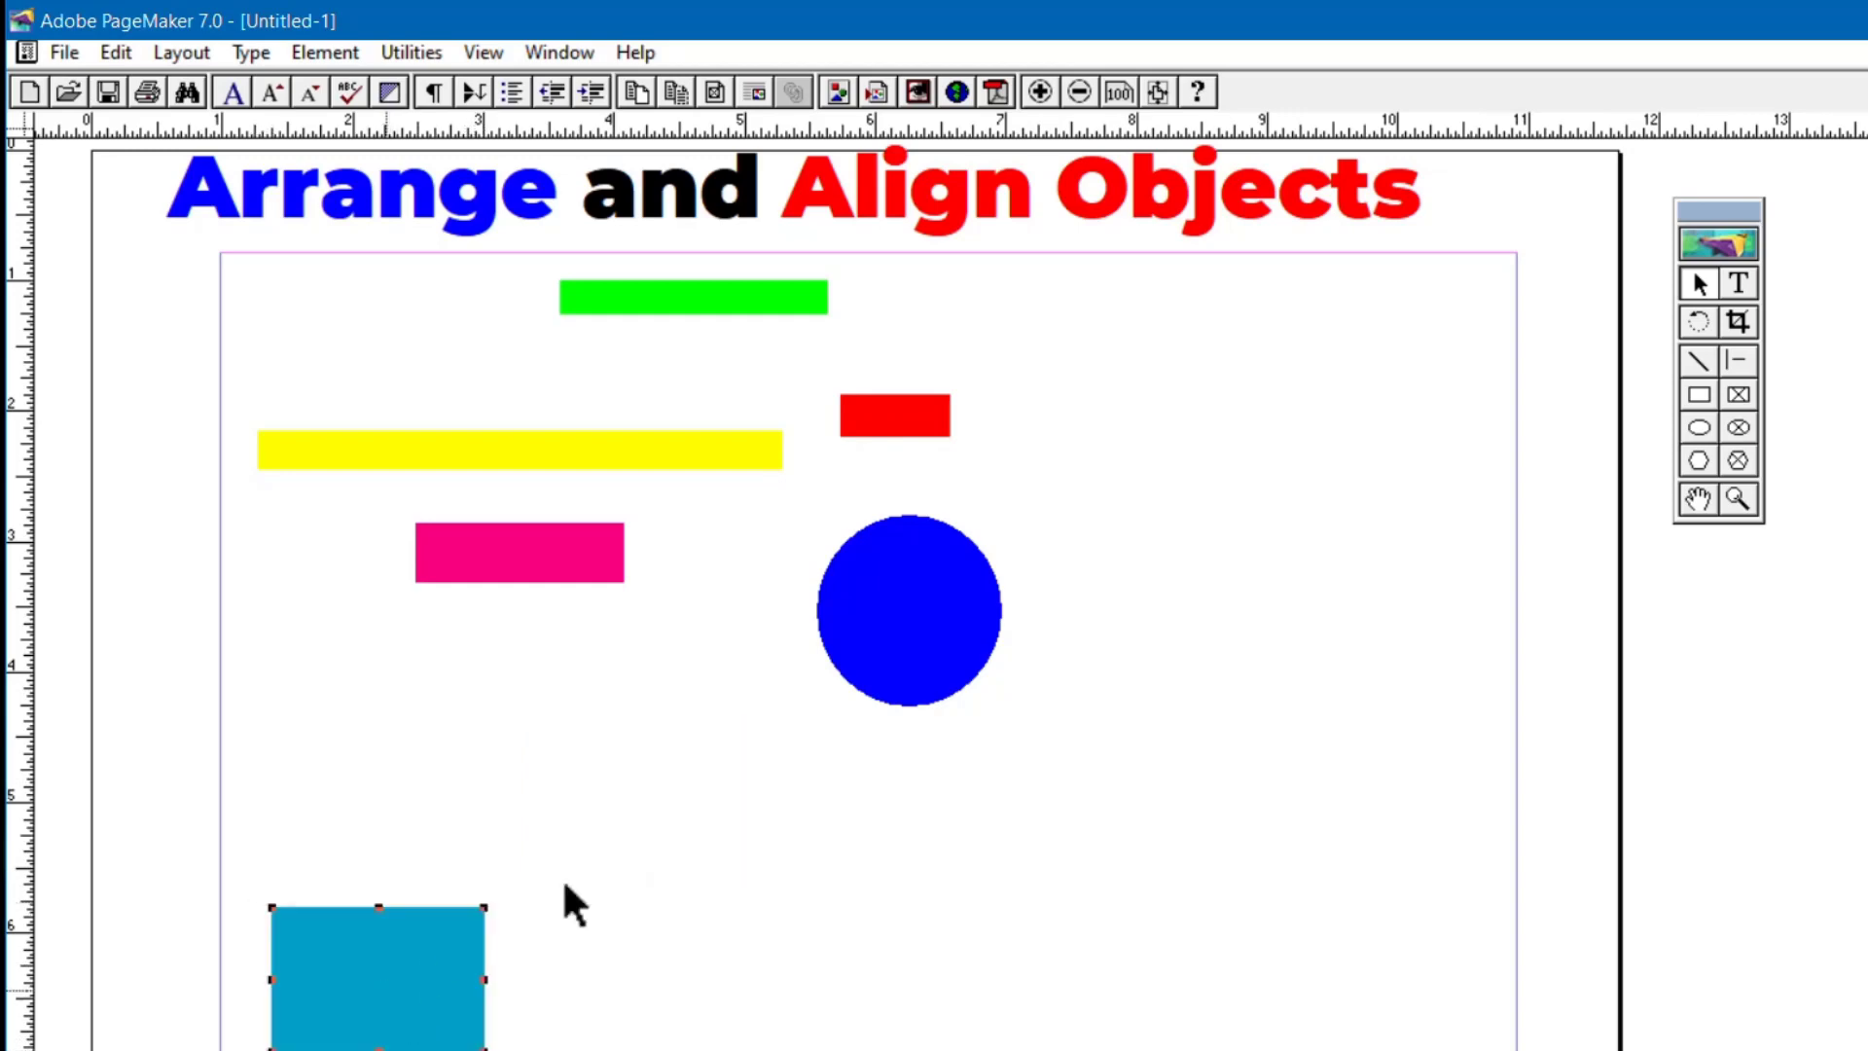
left_click_drag(876, 637, 613, 743)
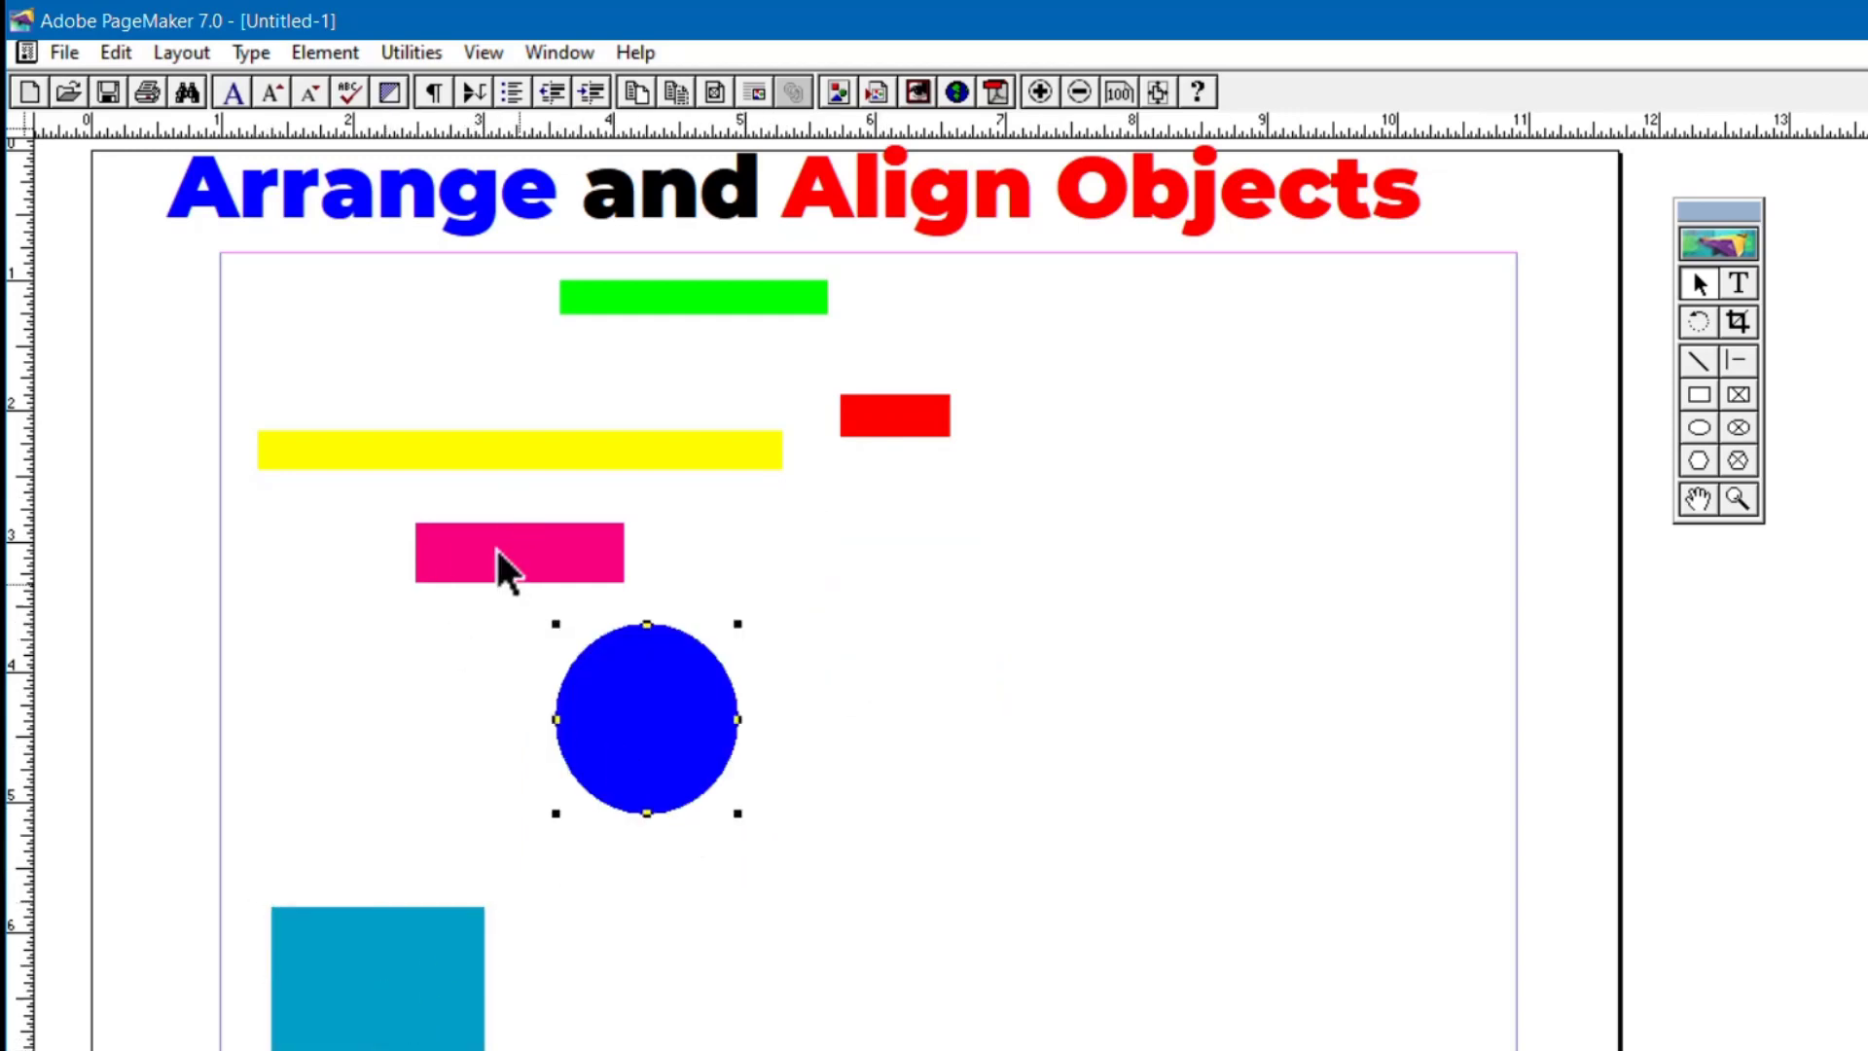
left_click_drag(873, 418, 751, 371)
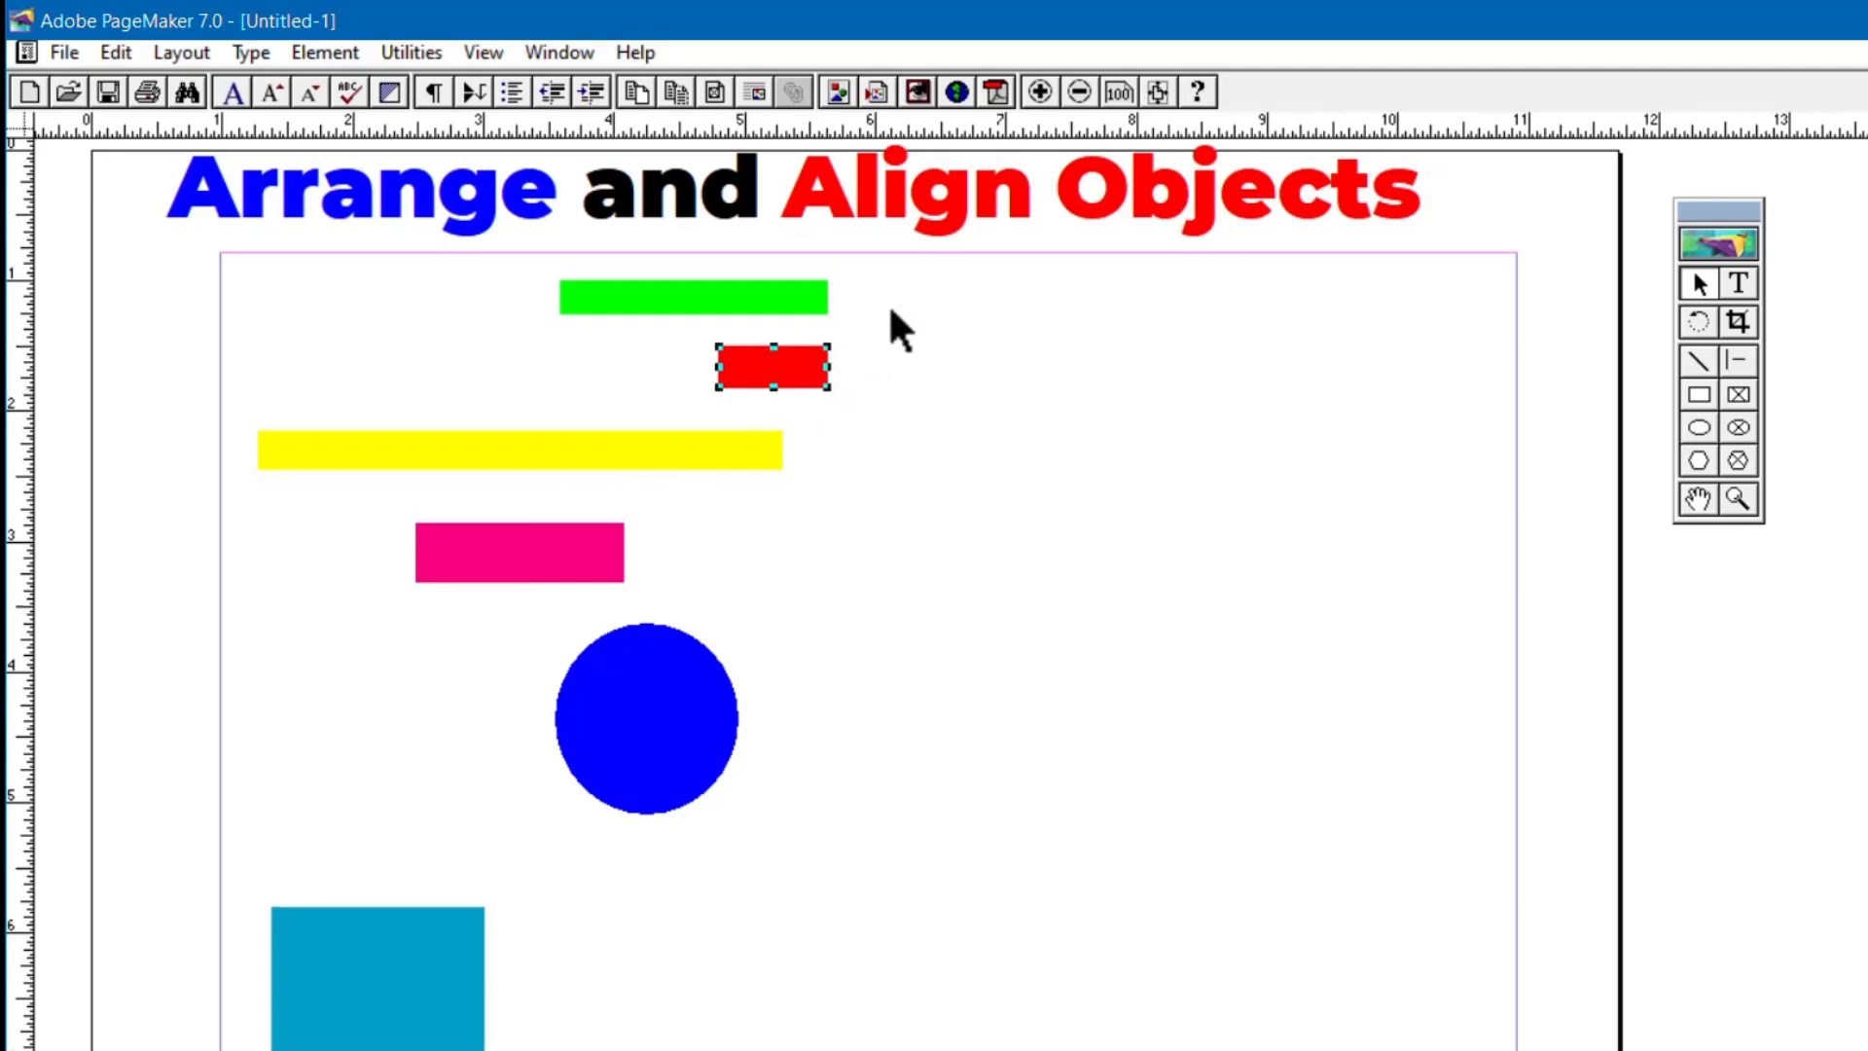
Select all six shapes, align their centers horizontally, and distribute their centers vertically within bounds.
left_click_drag(897, 270, 176, 1050)
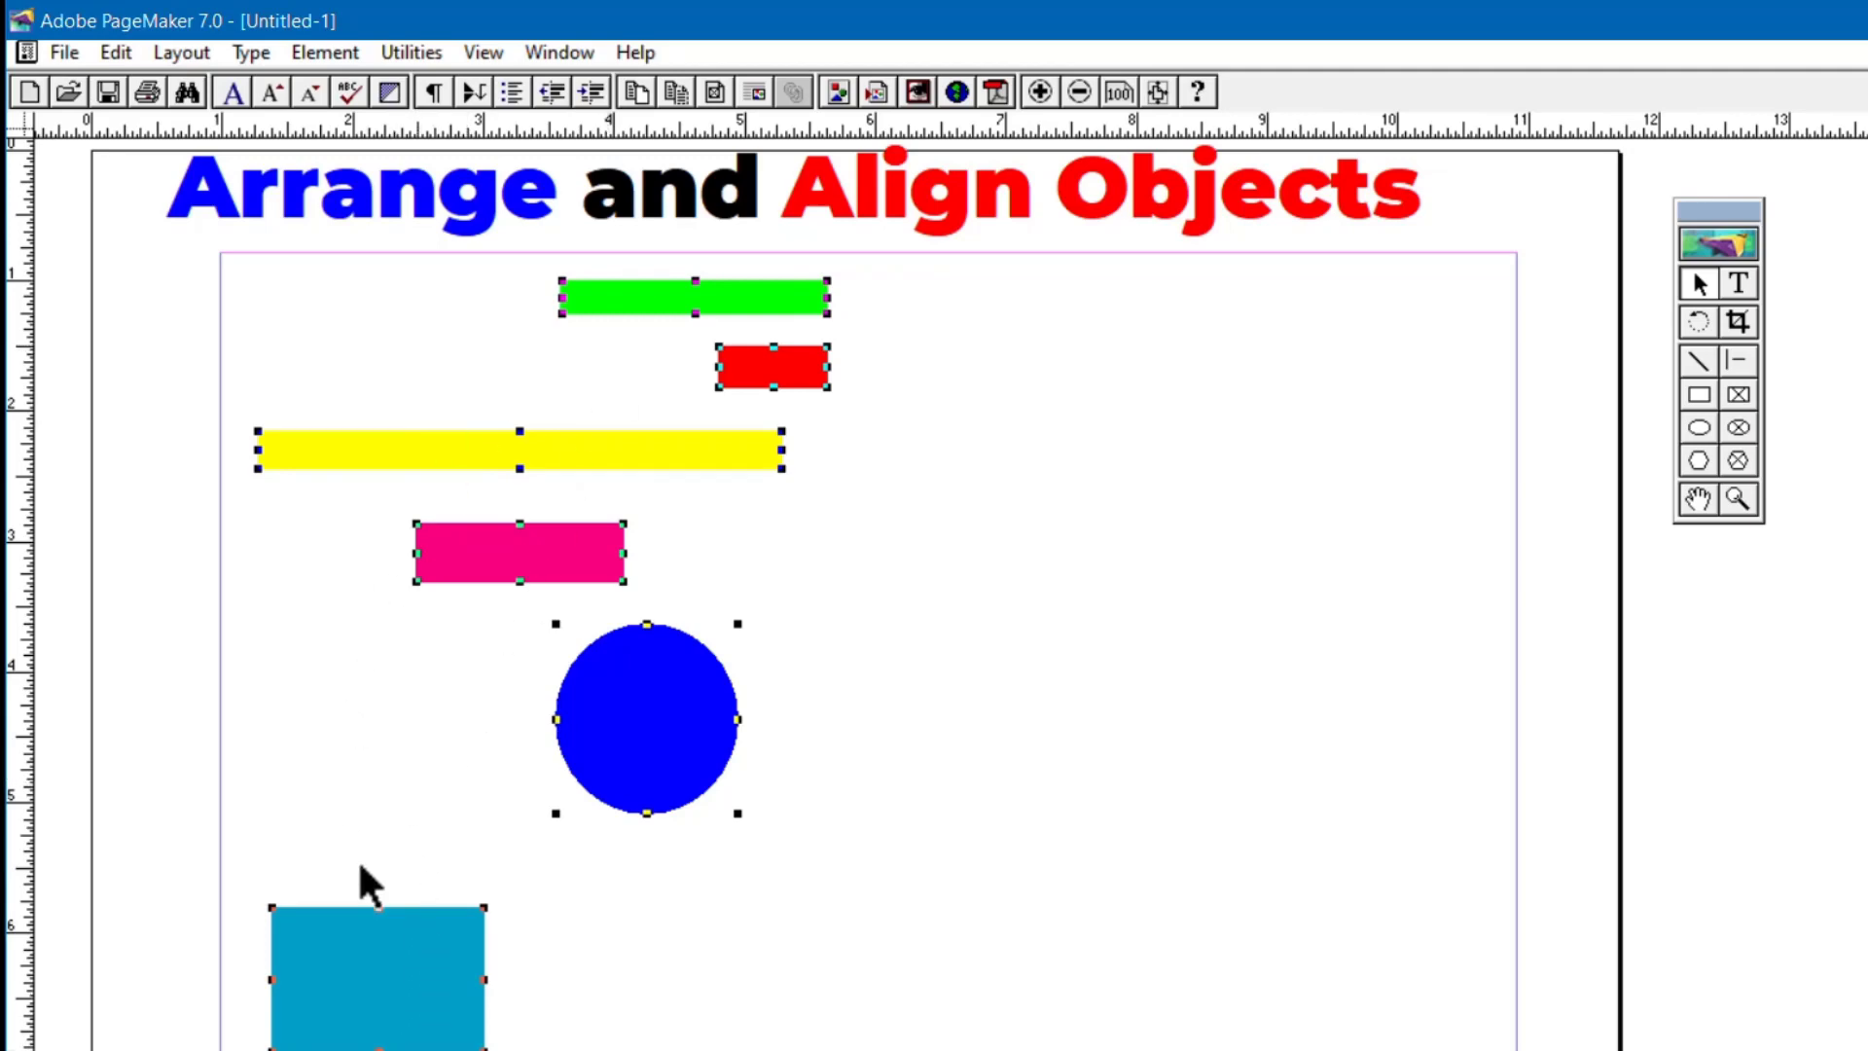
left_click(329, 55)
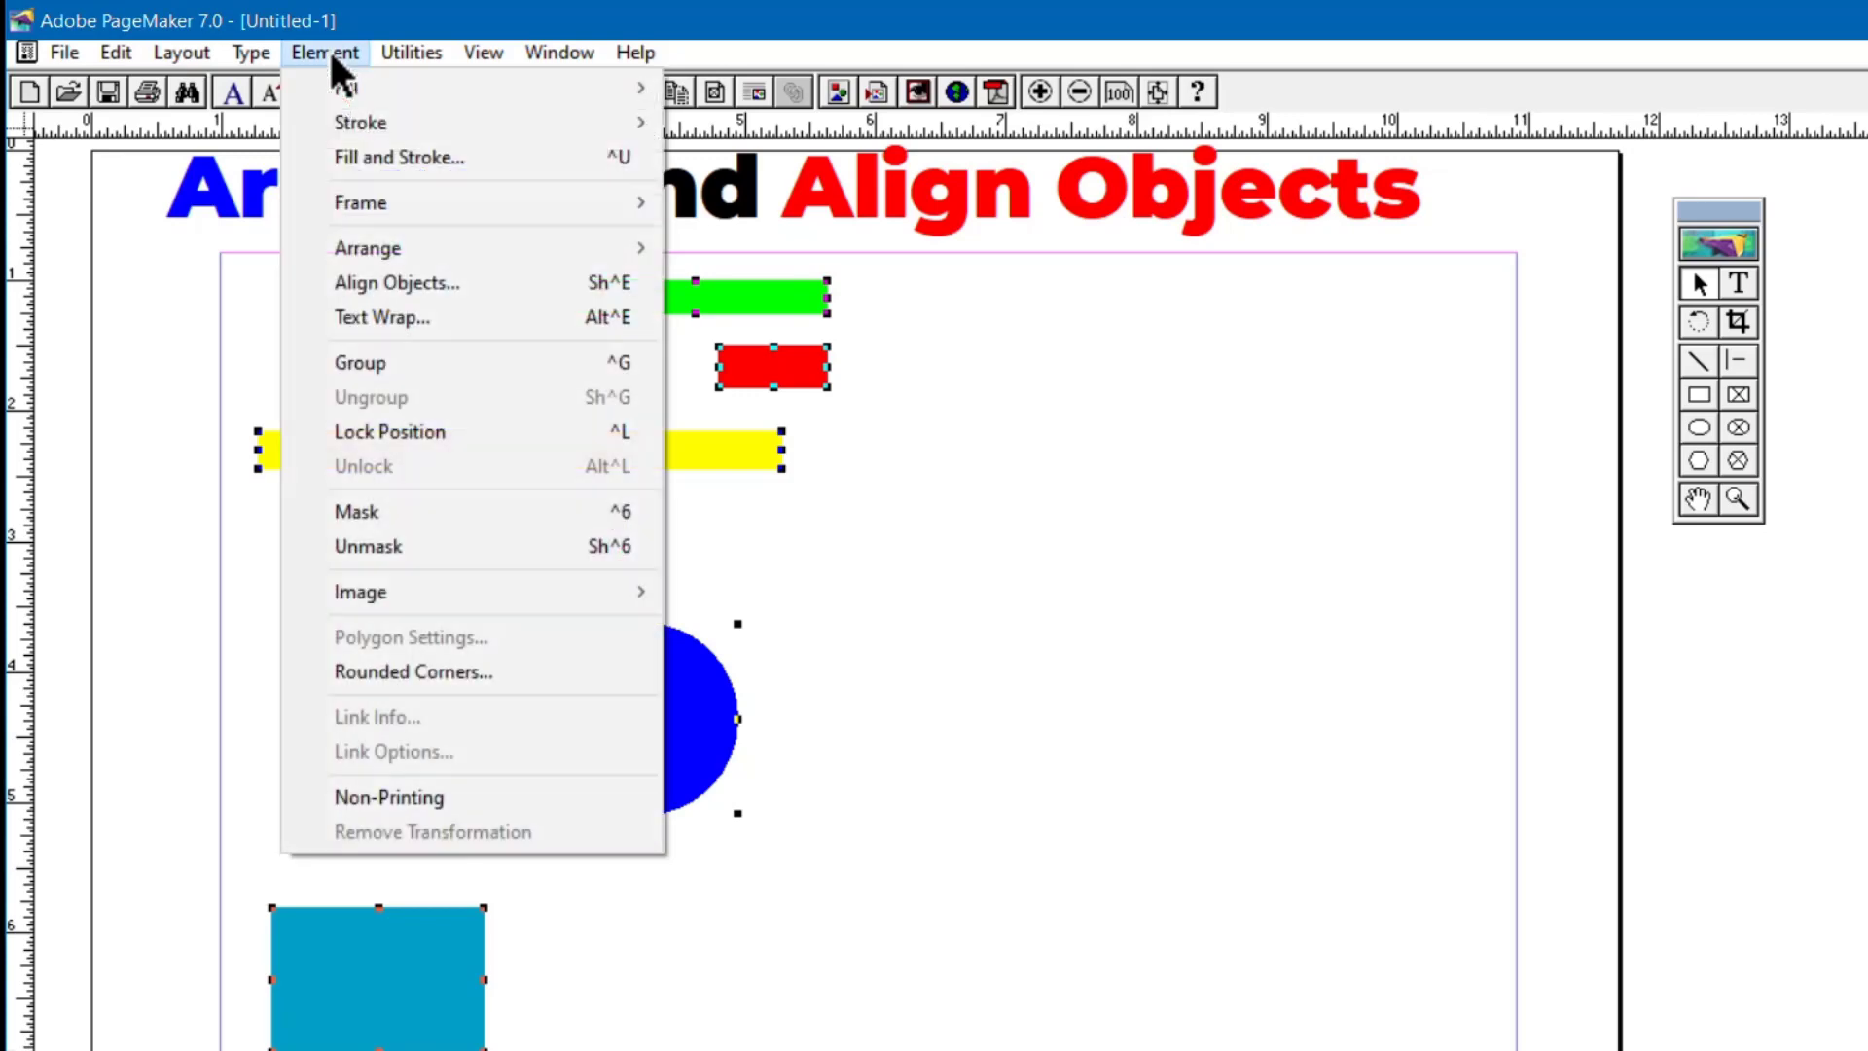
left_click(422, 282)
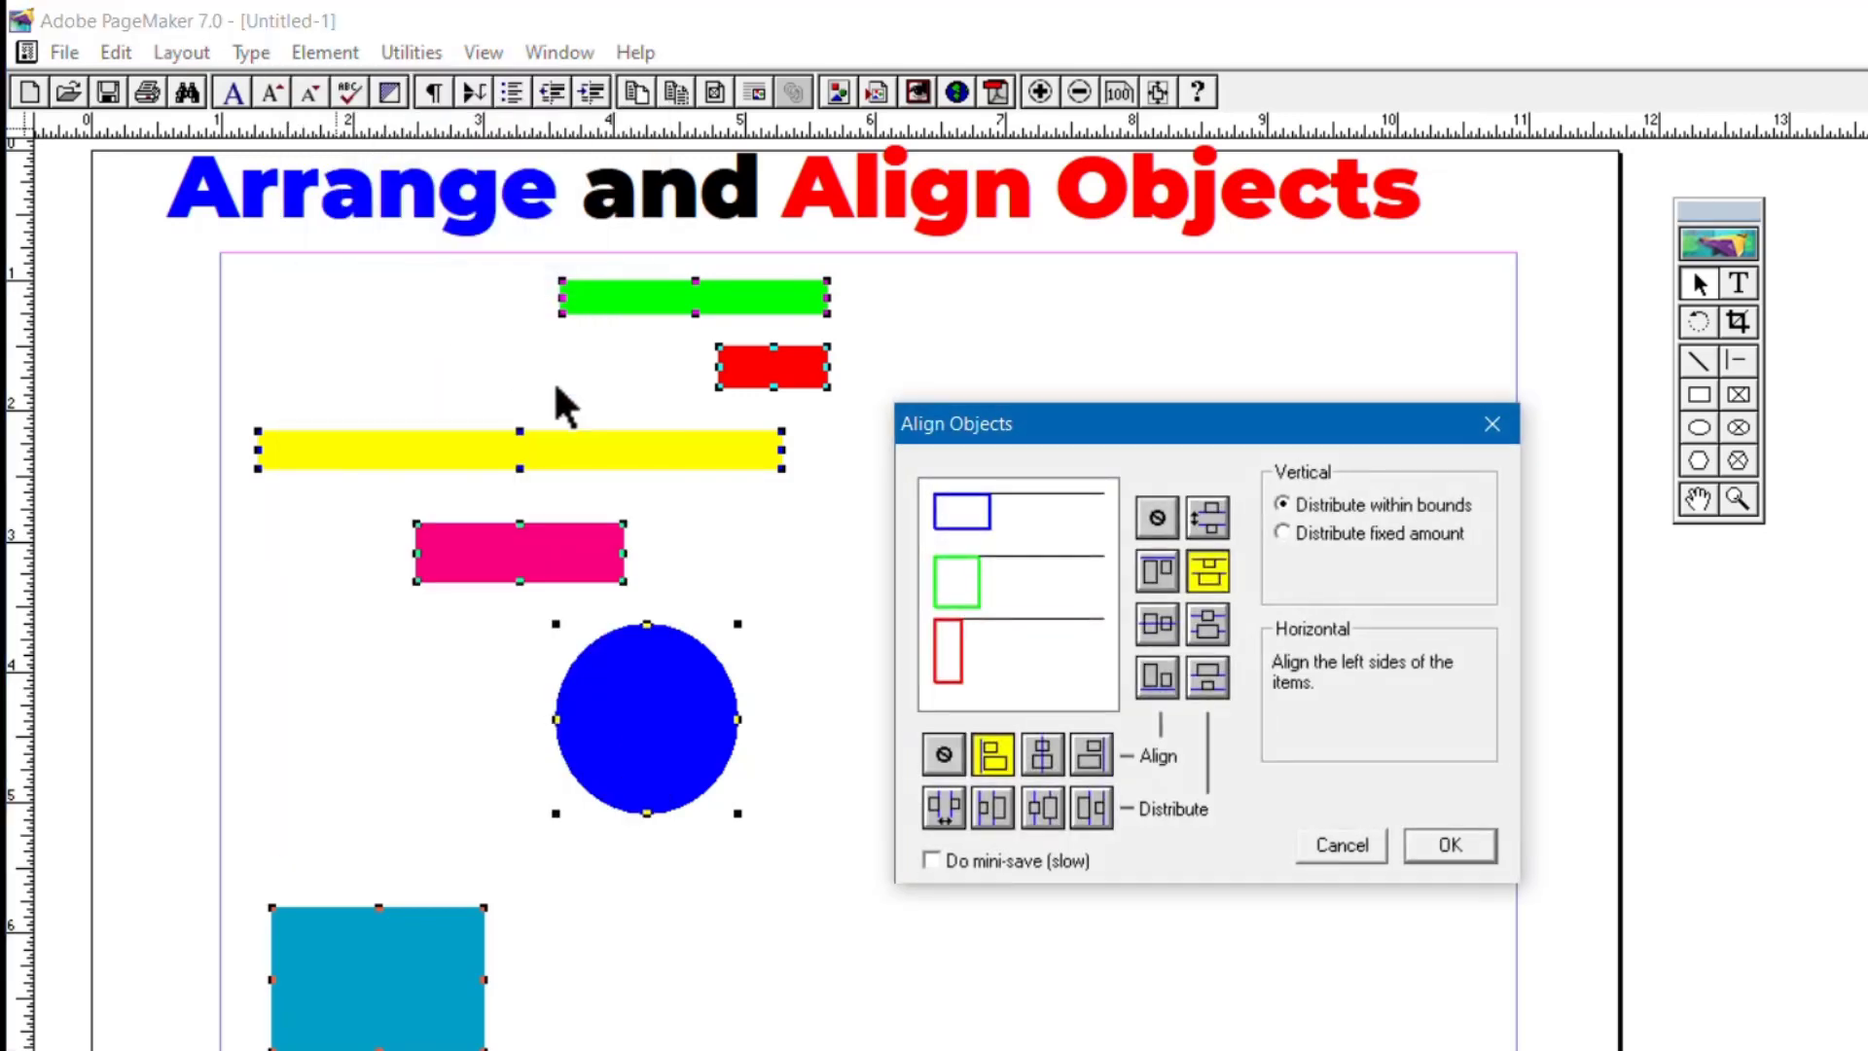
left_click(1042, 752)
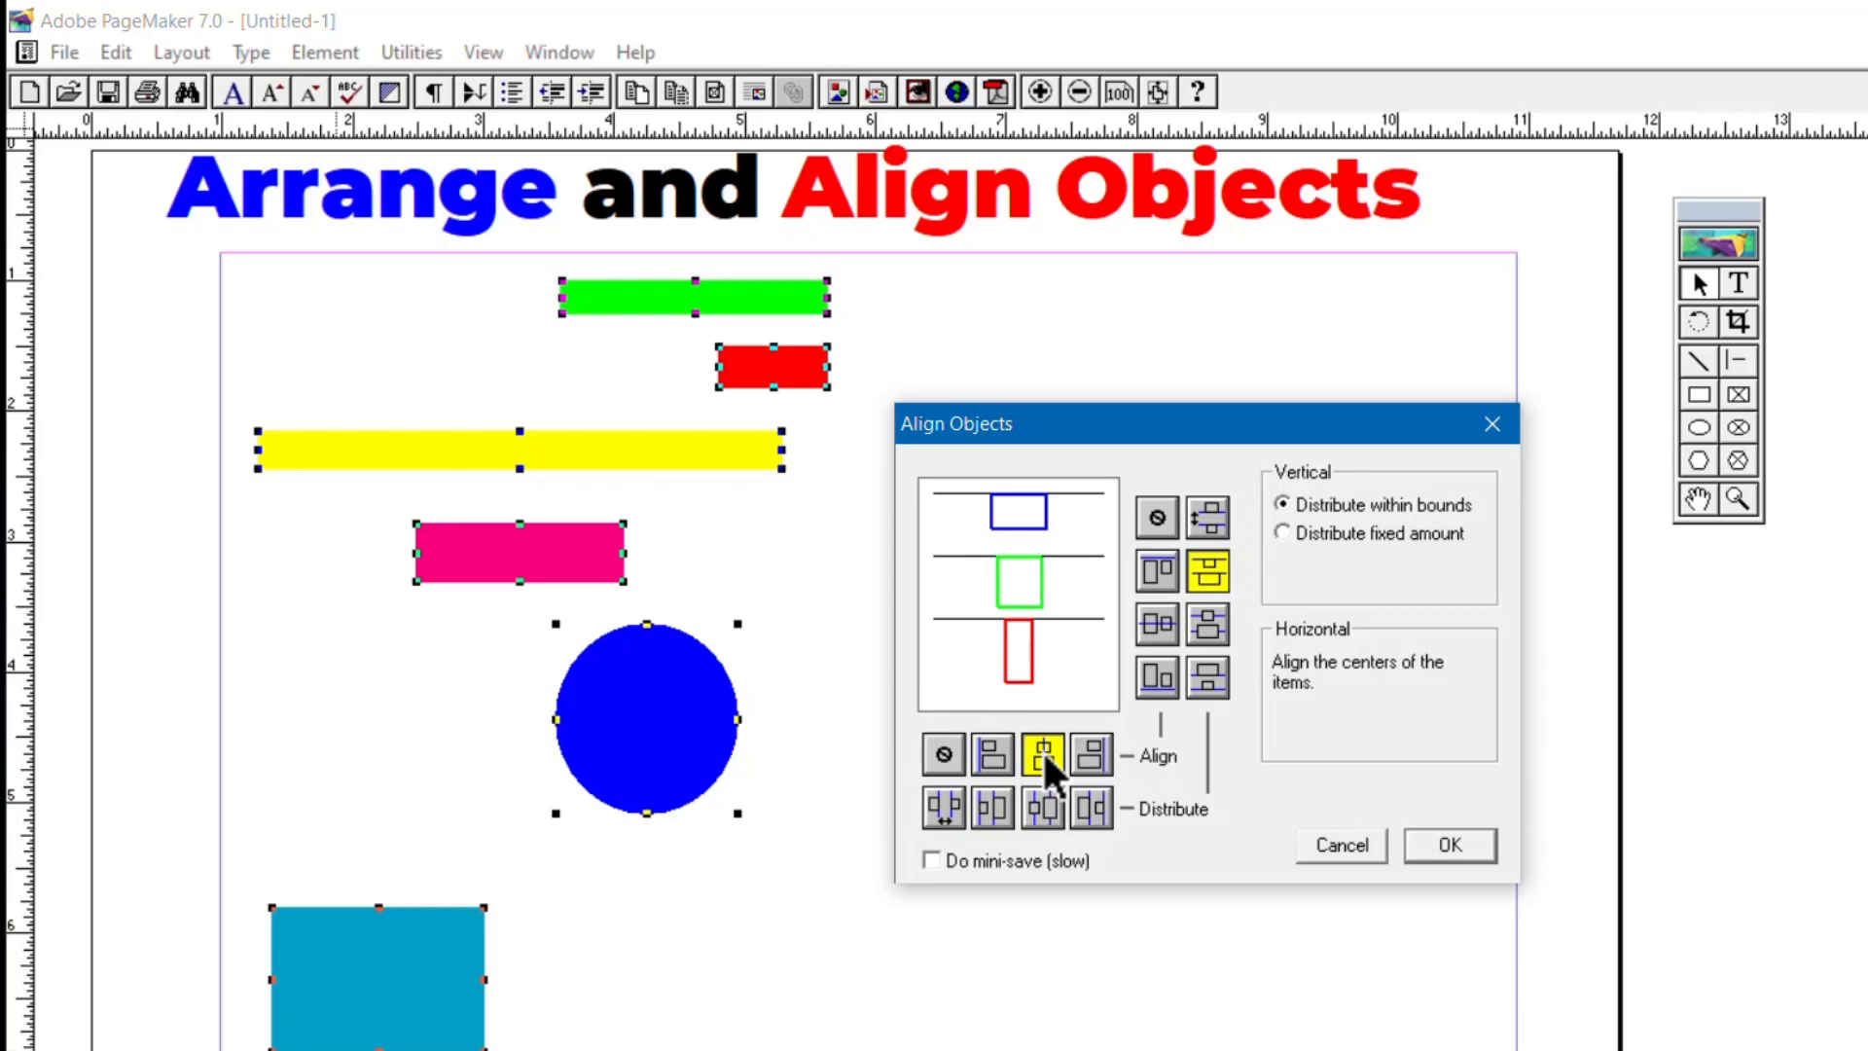
left_click(1212, 625)
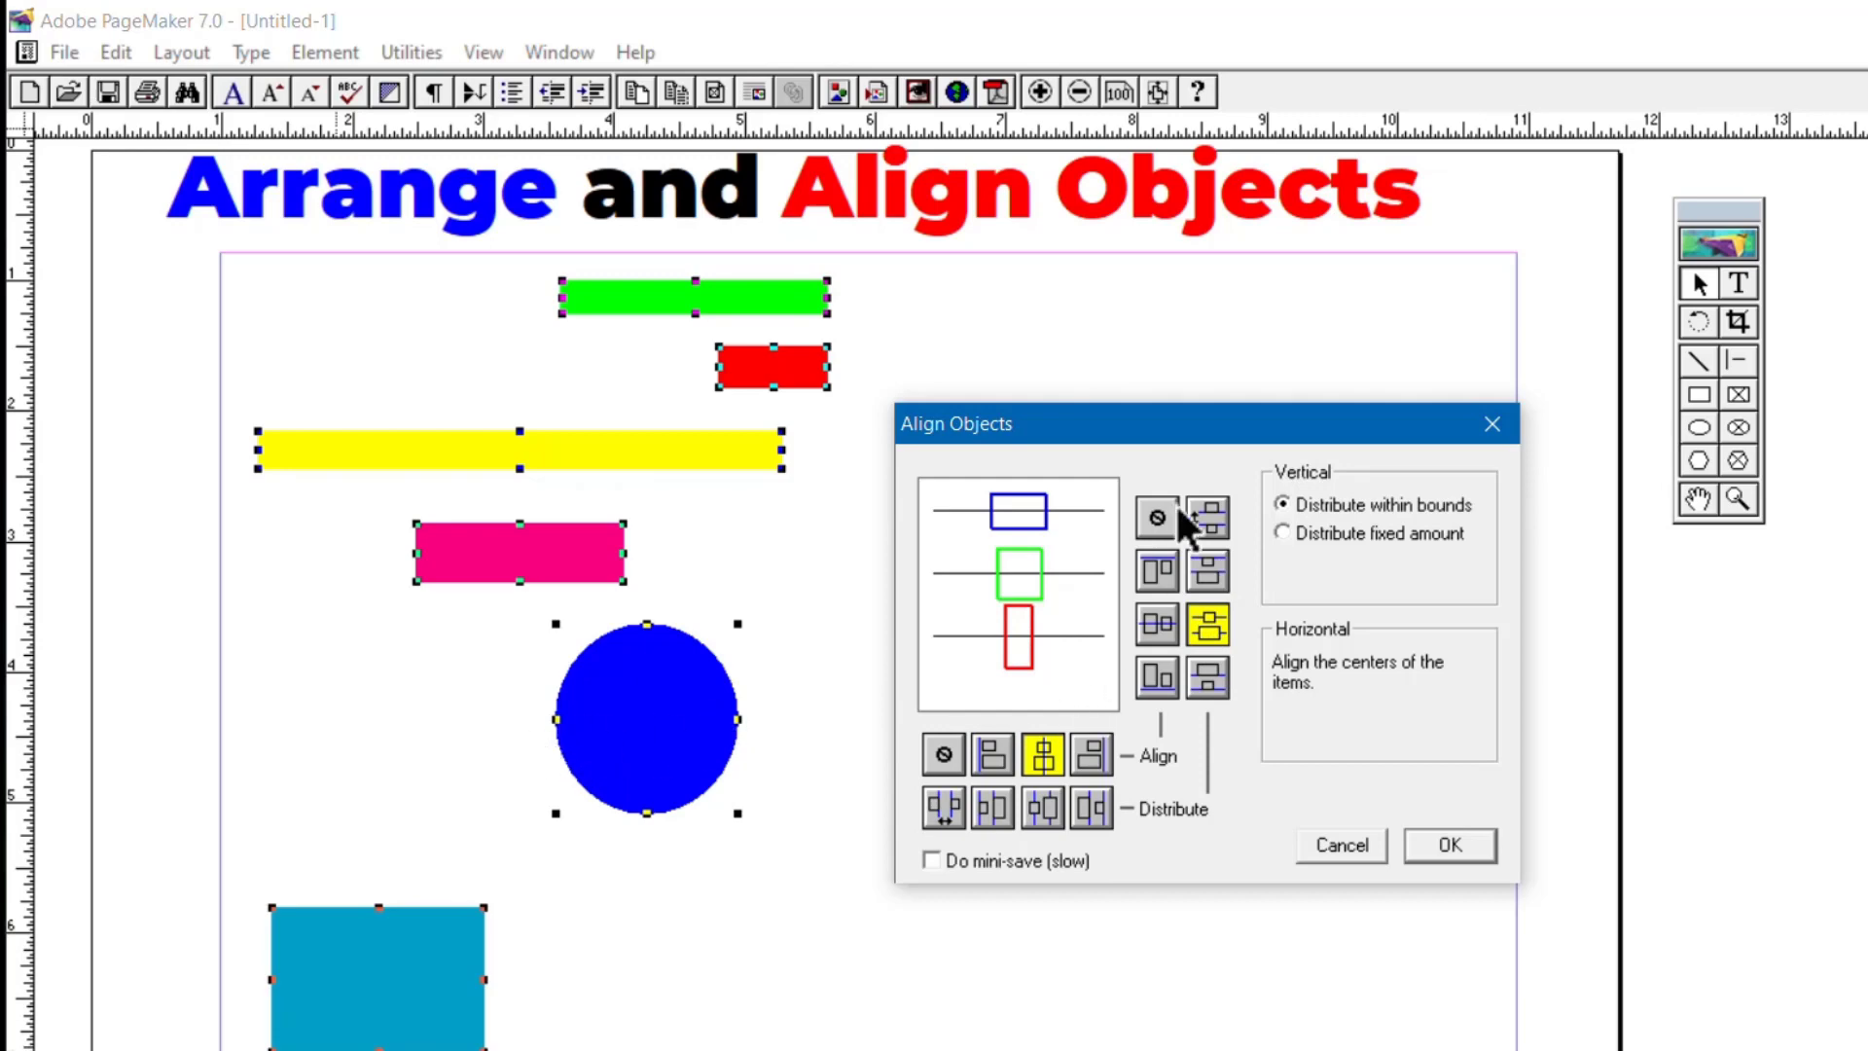
left_click(1467, 833)
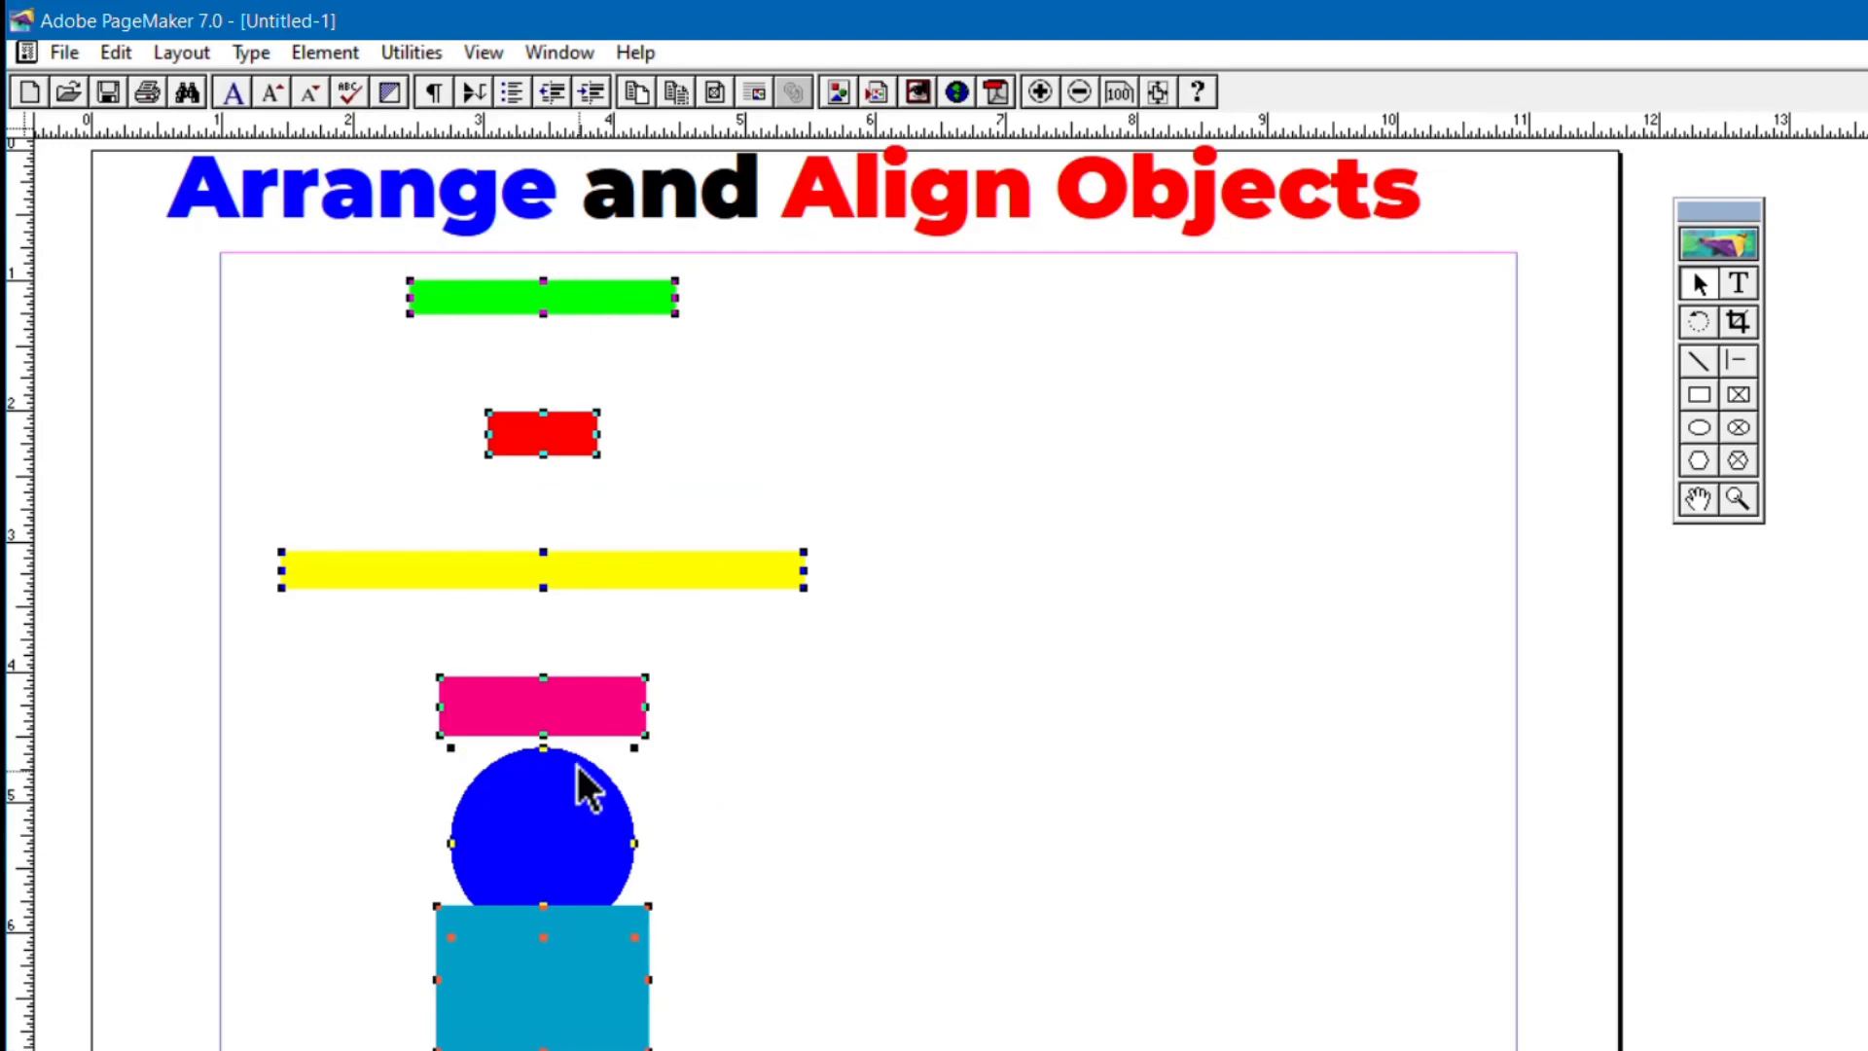
Distribute the tops of the six selected shapes vertically within bounds, keeping their centers aligned horizontally.
left_click(325, 52)
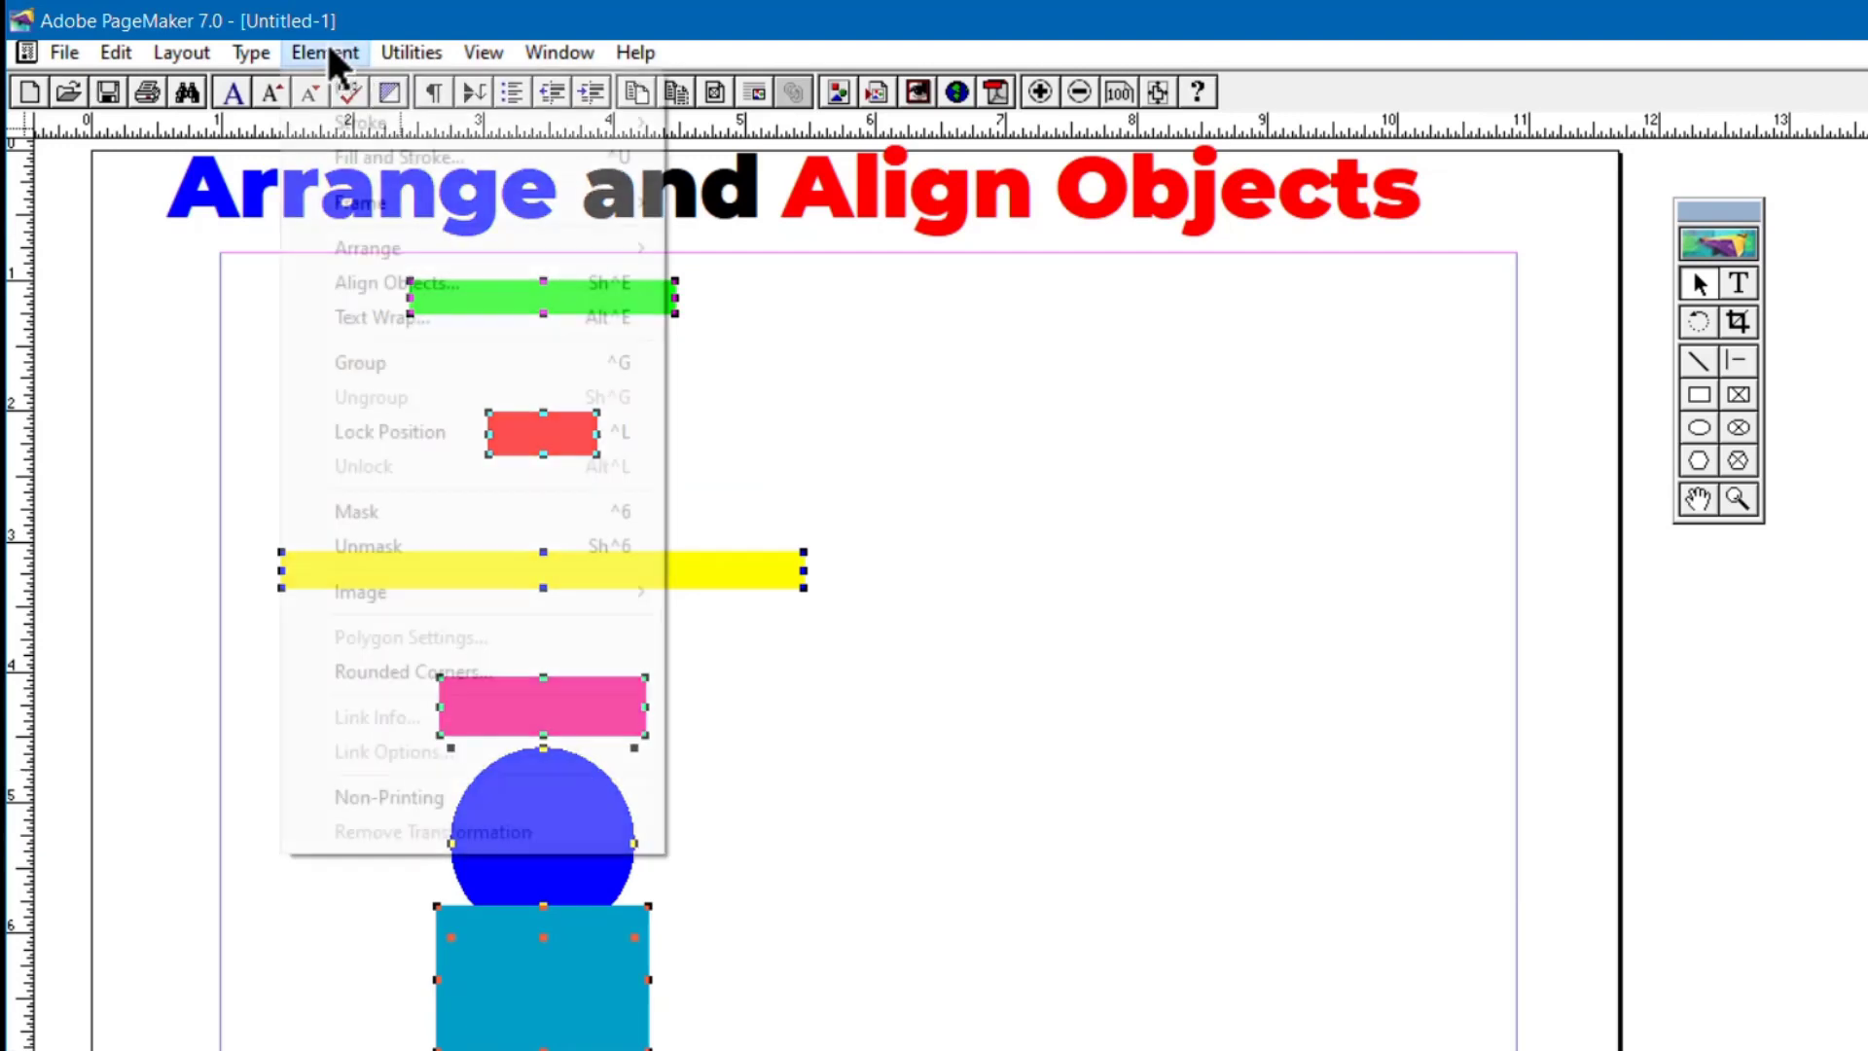
left_click(443, 282)
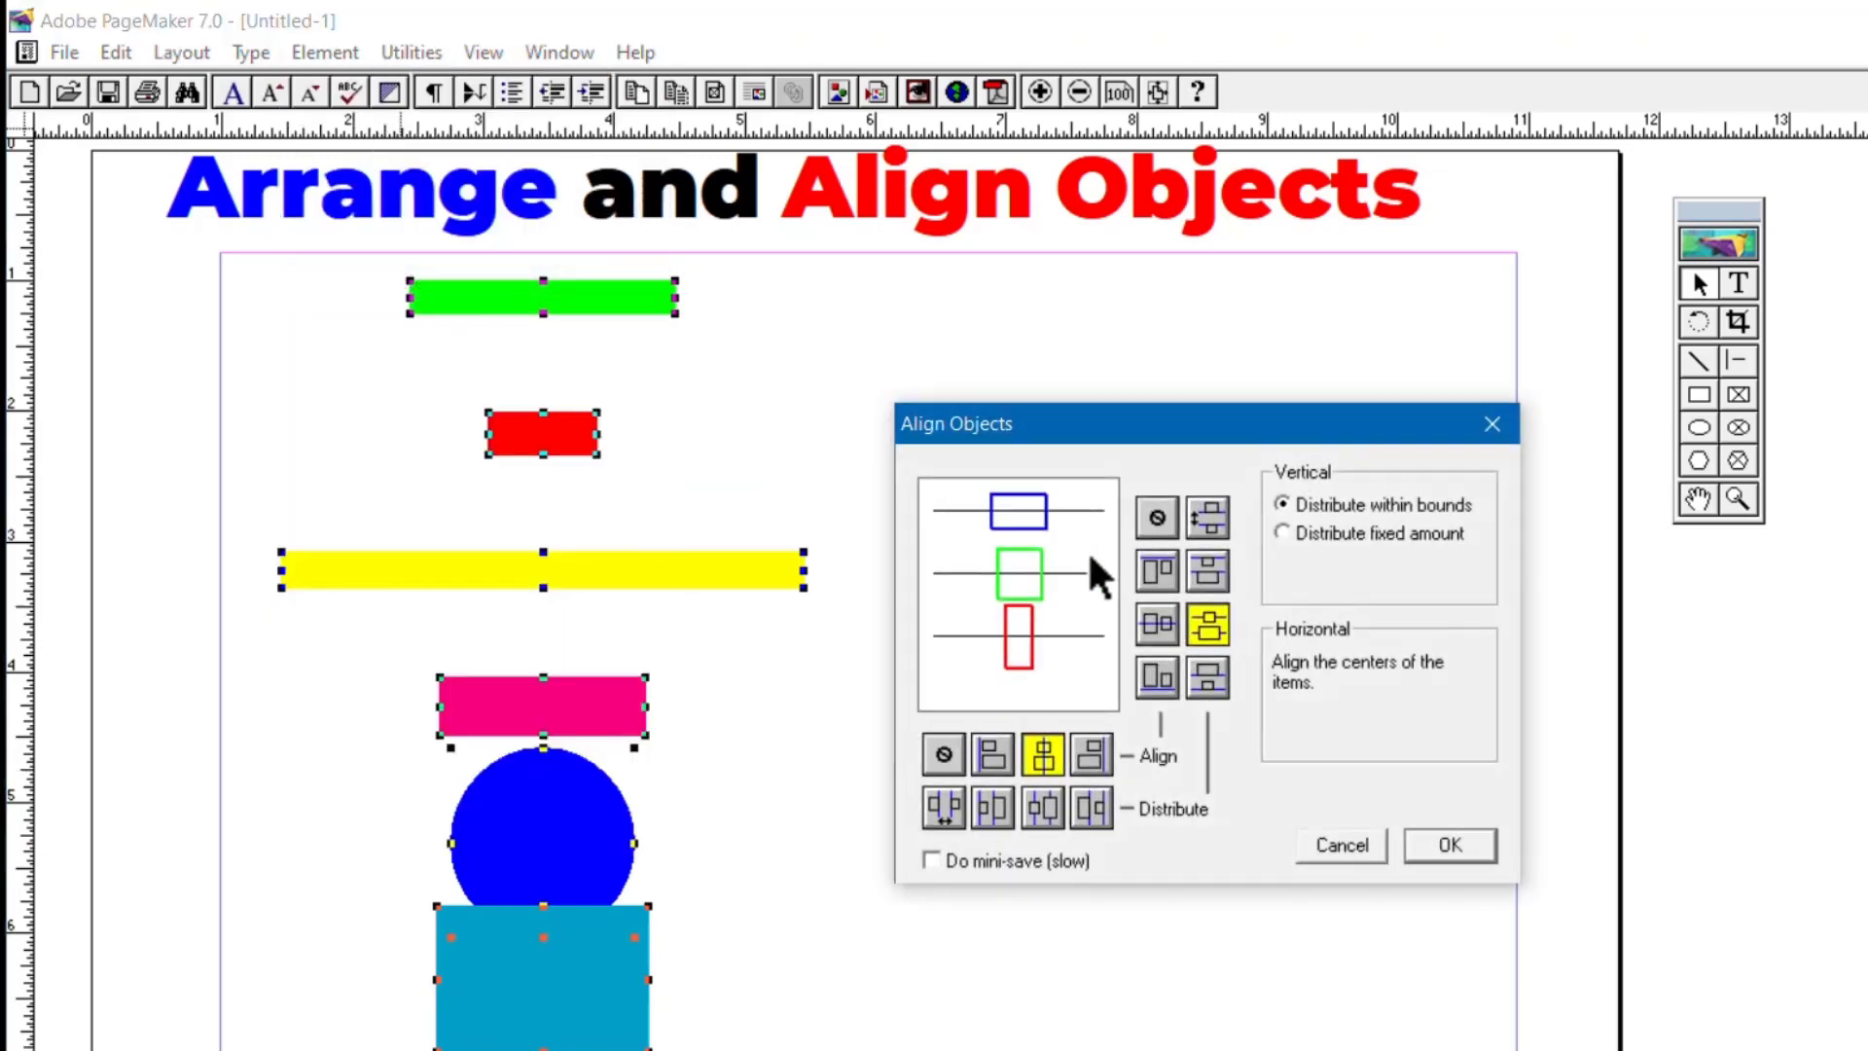
left_click(1207, 585)
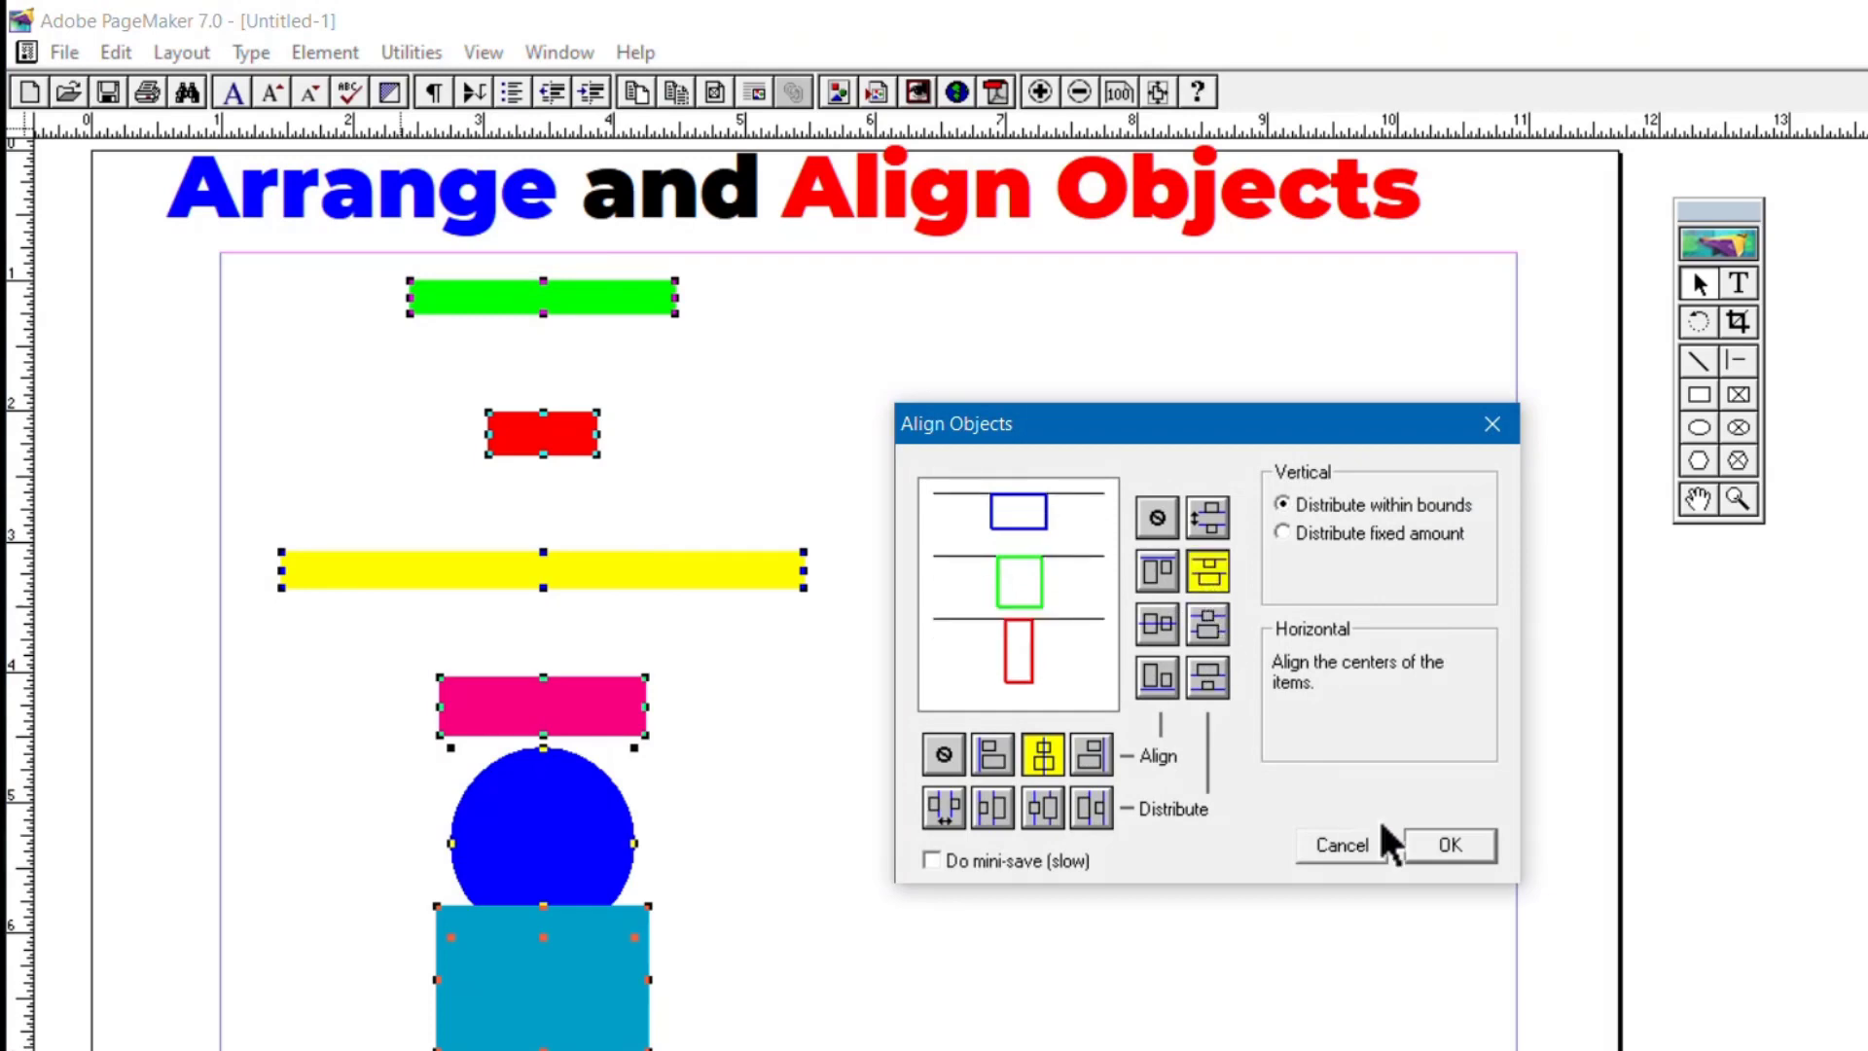
left_click(1450, 844)
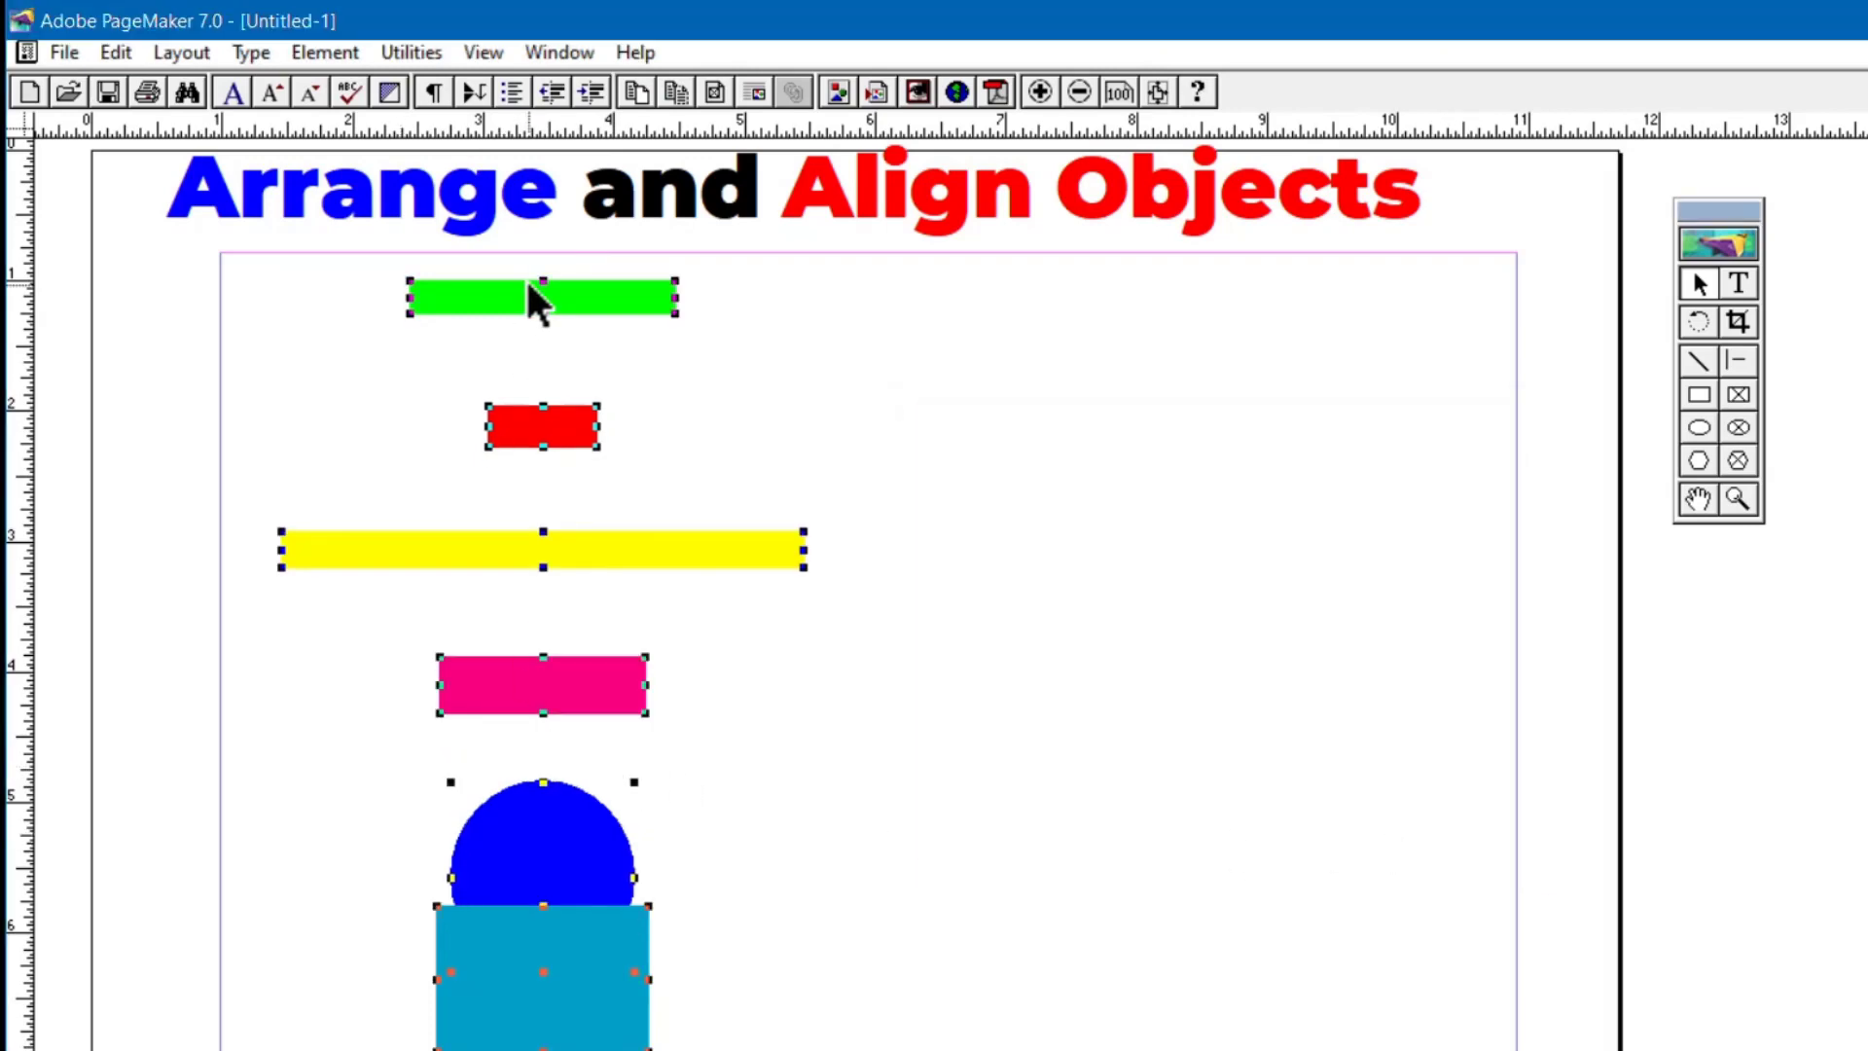
Distribute the bottoms of the six selected shapes vertically within bounds, keeping their centers aligned horizontally.
left_click(318, 51)
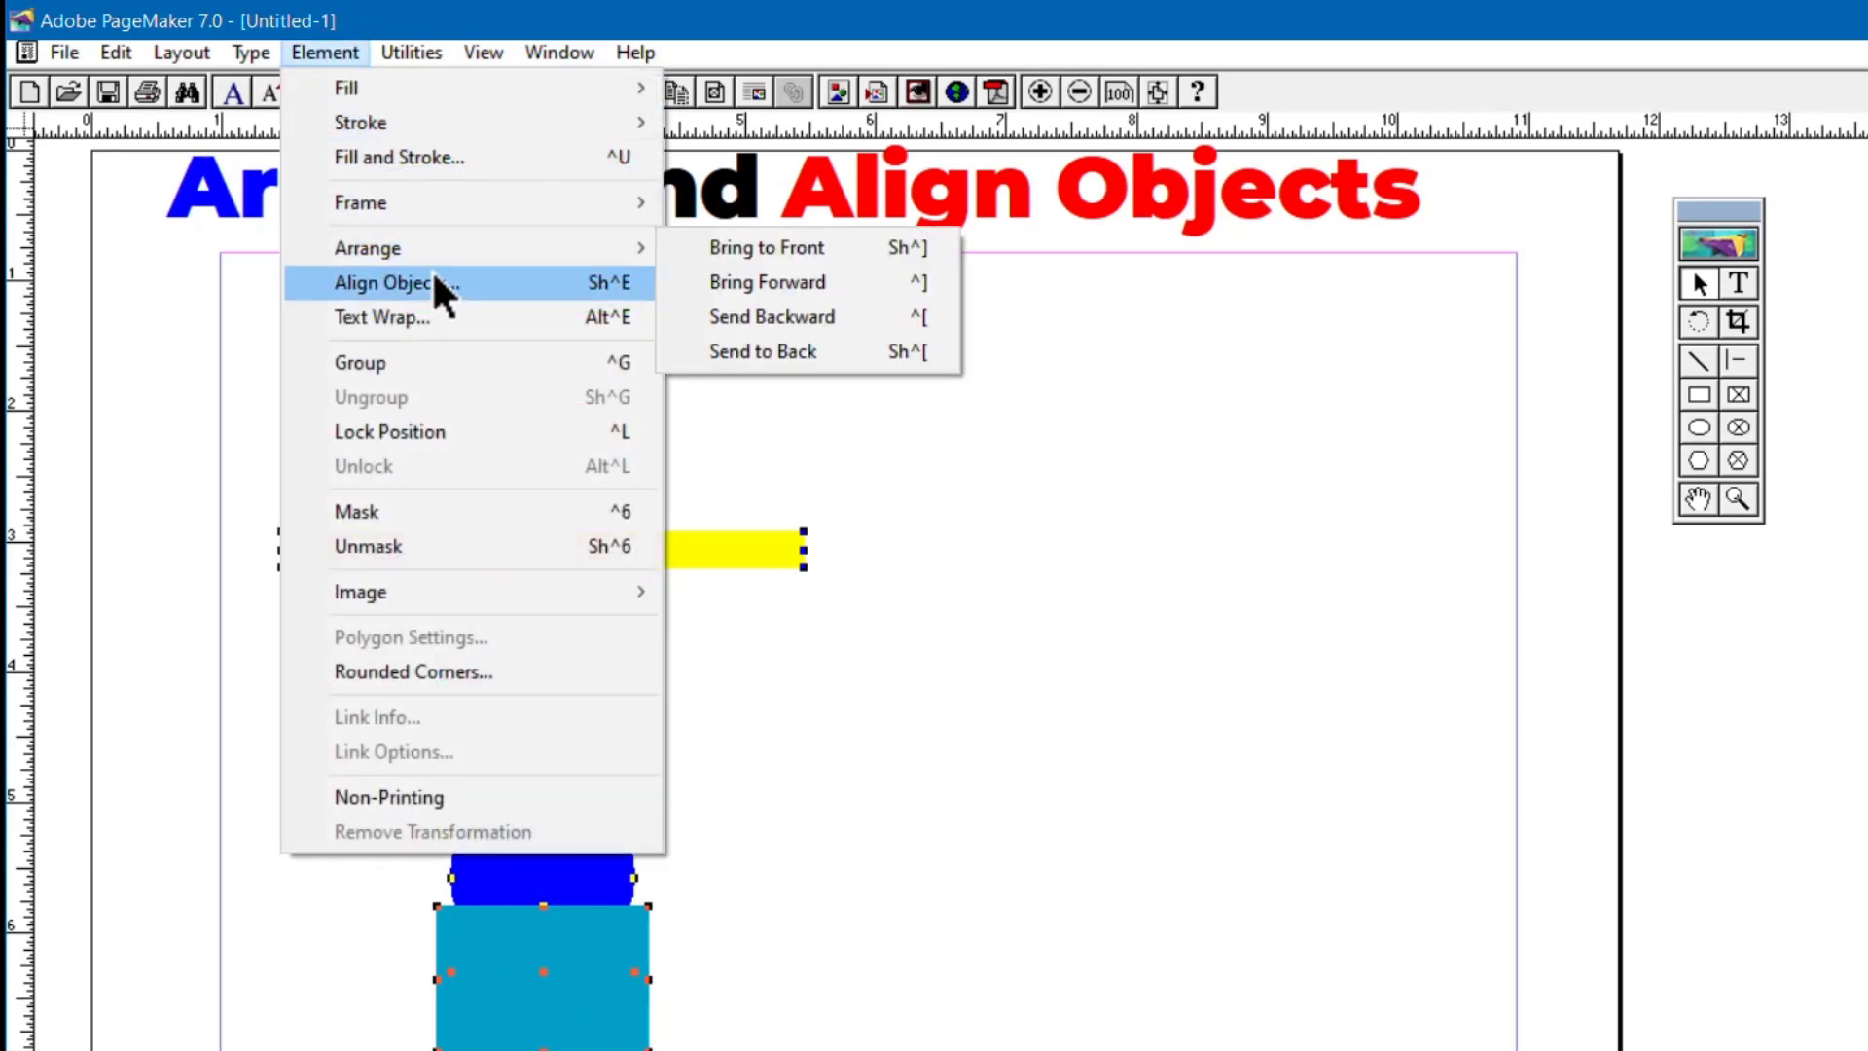
left_click(472, 290)
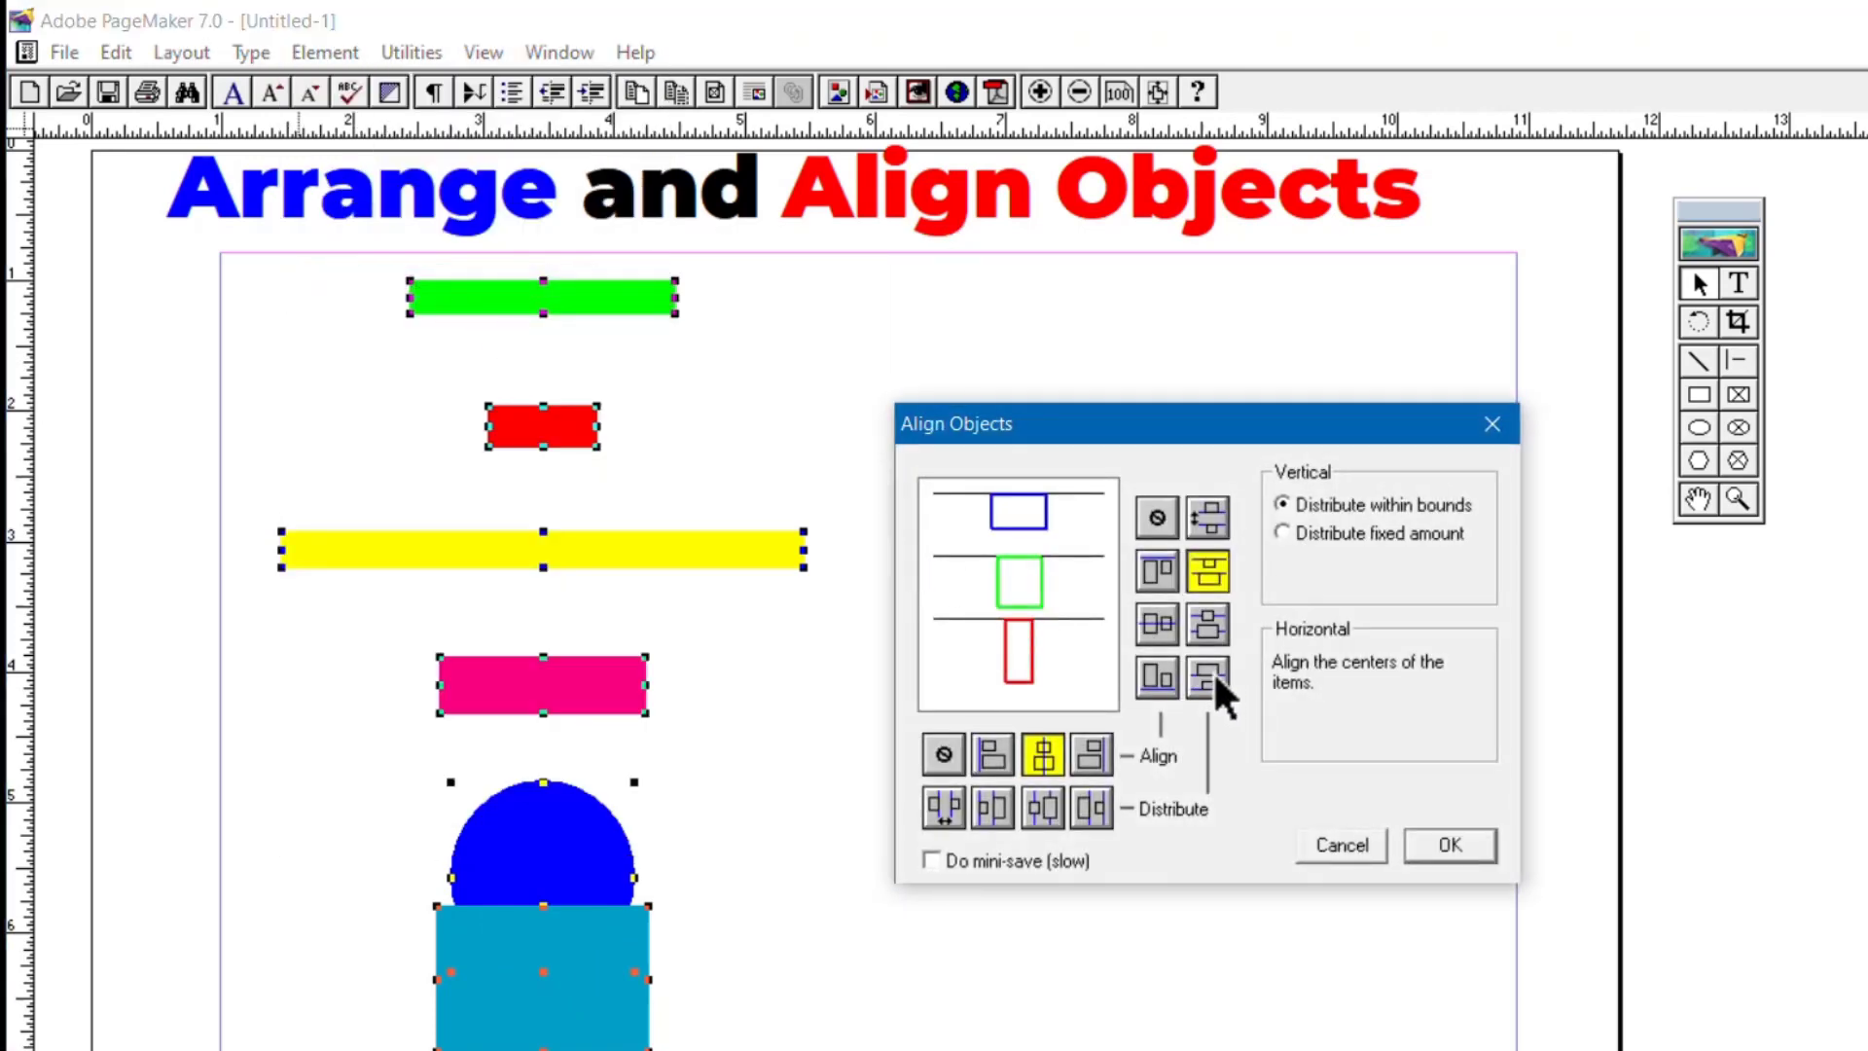
left_click(1212, 673)
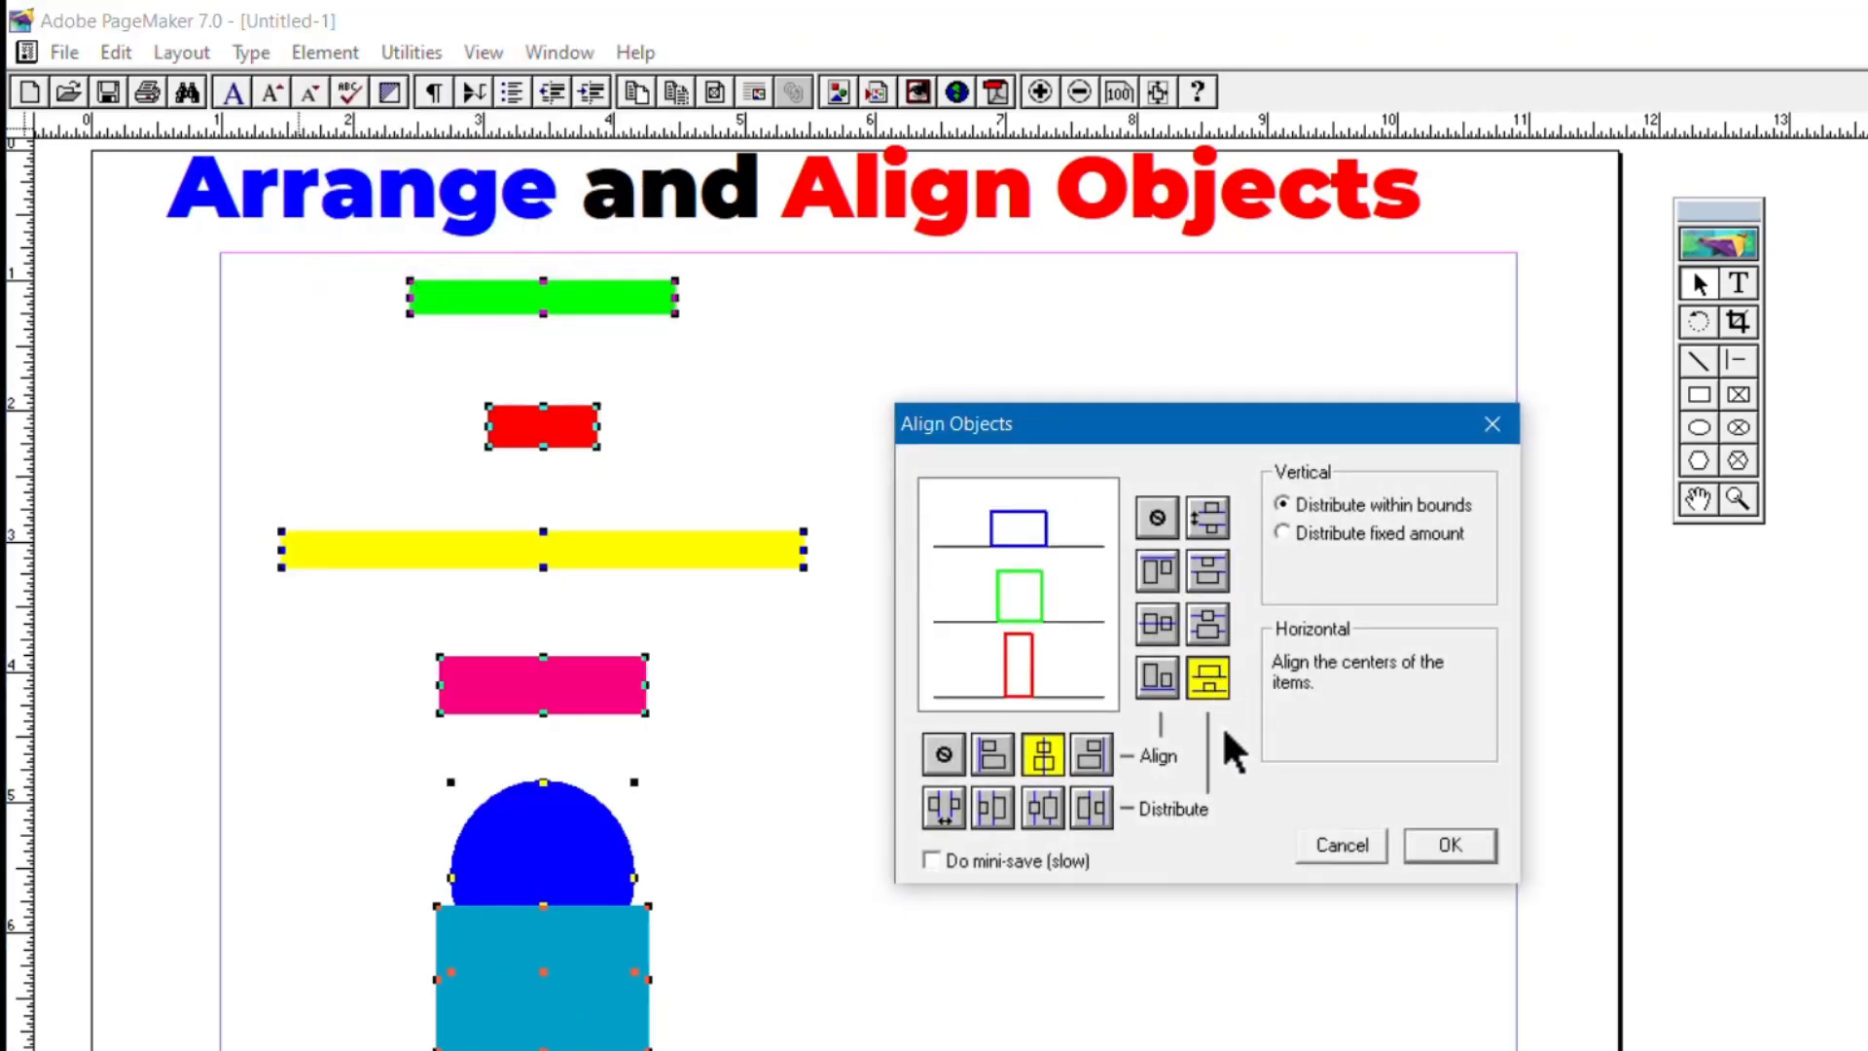
left_click(1450, 843)
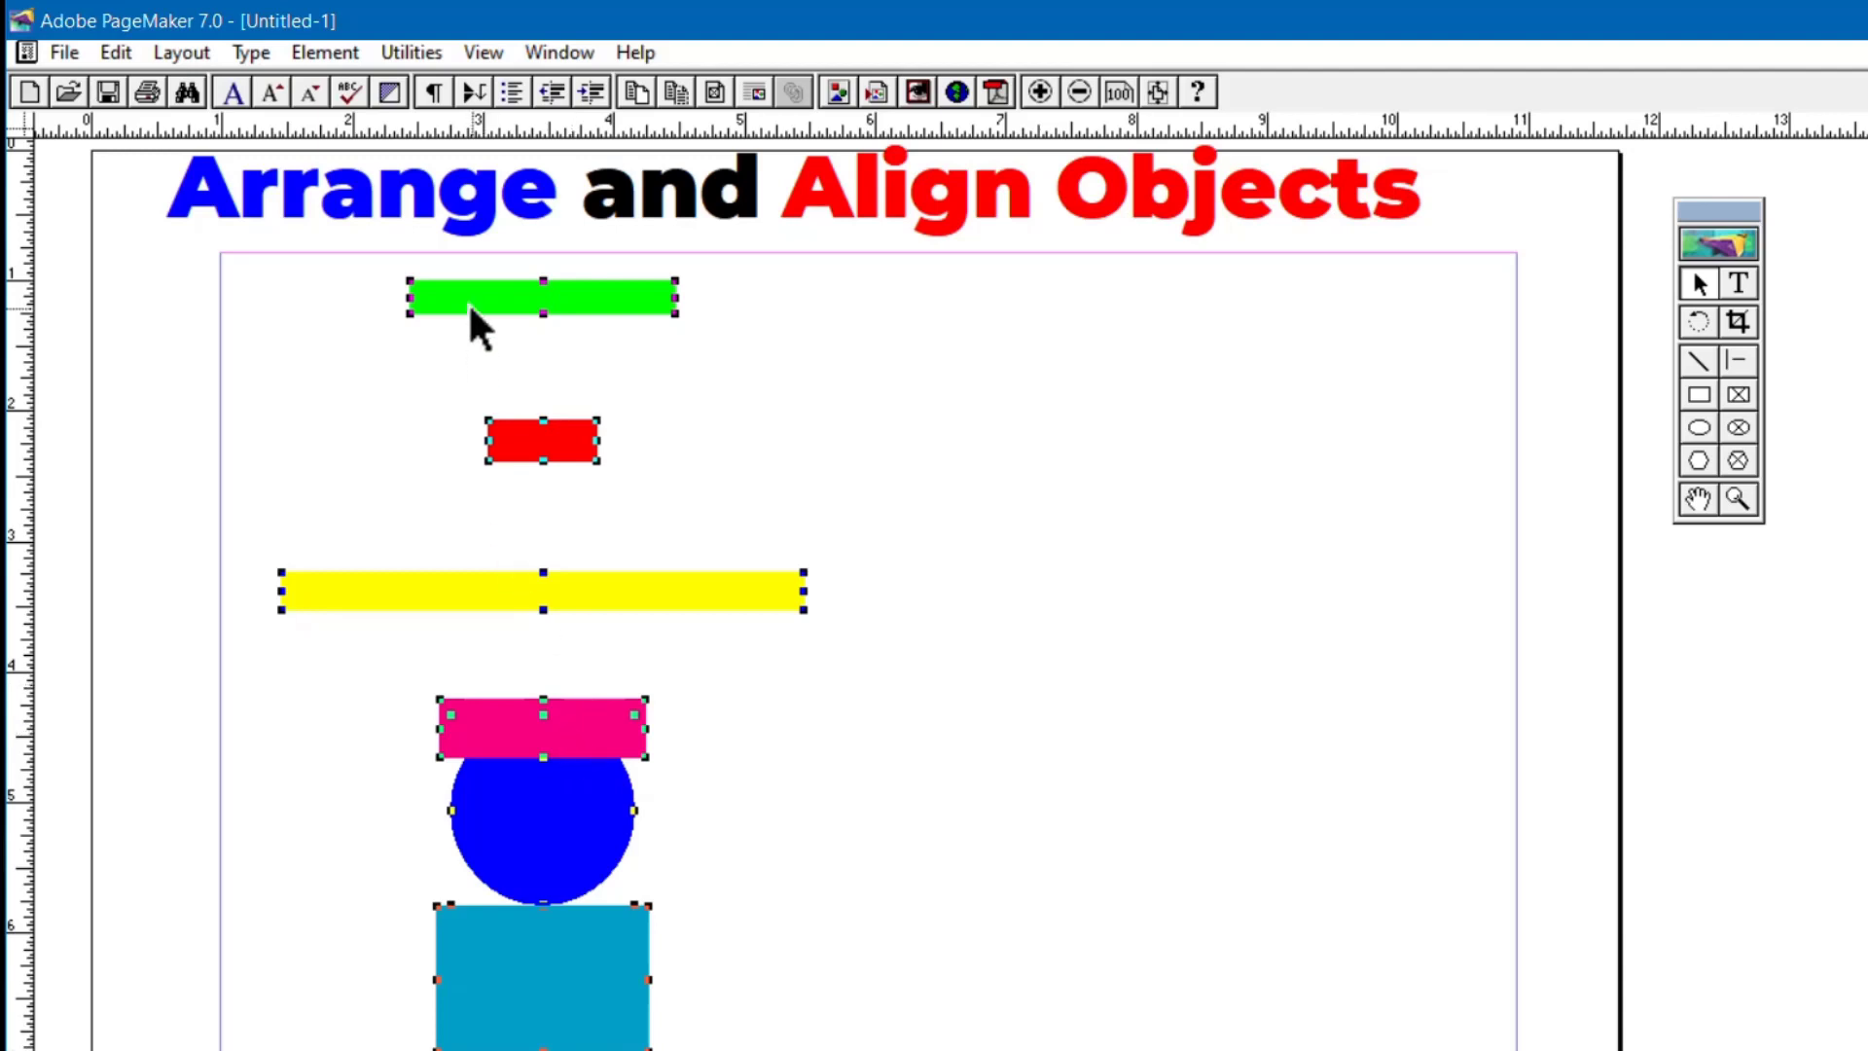
Distribute the six selected shapes with equal vertical gaps within bounds, keeping their centers aligned horizontally.
left_click(315, 50)
left_click(428, 283)
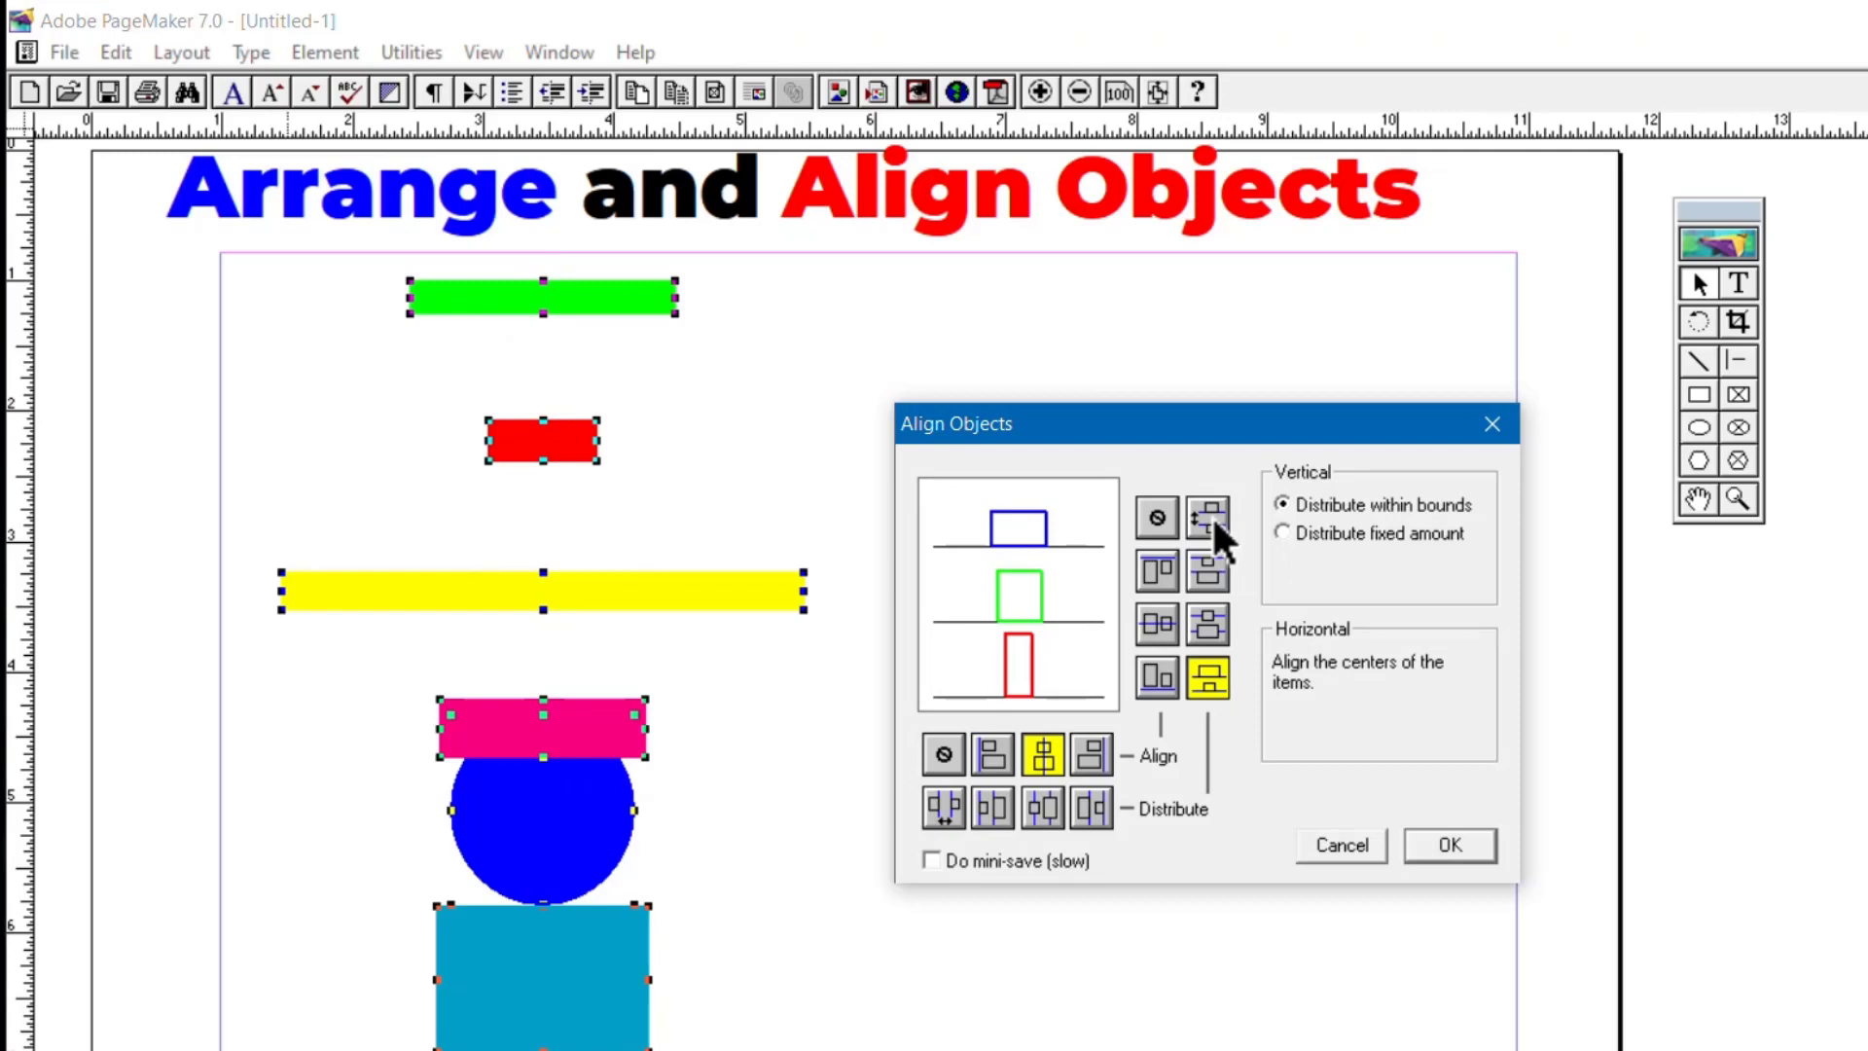
left_click(1211, 516)
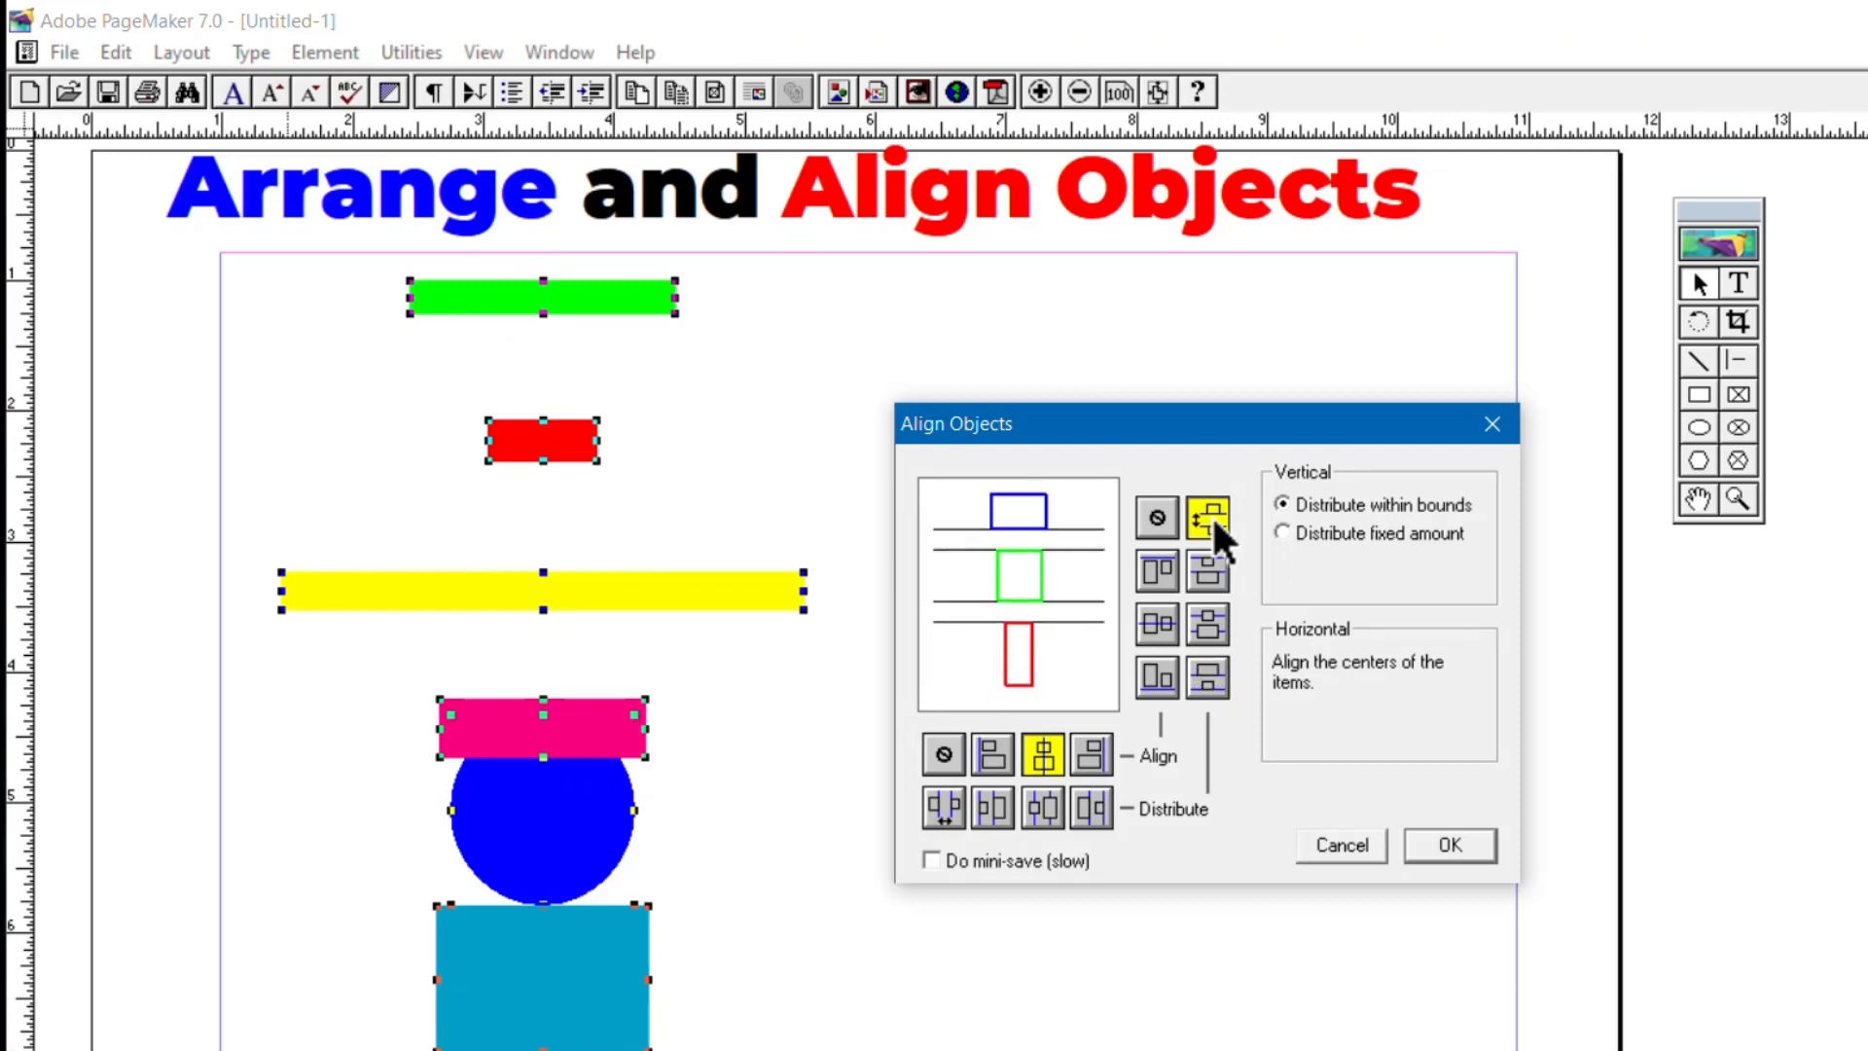
left_click(1450, 844)
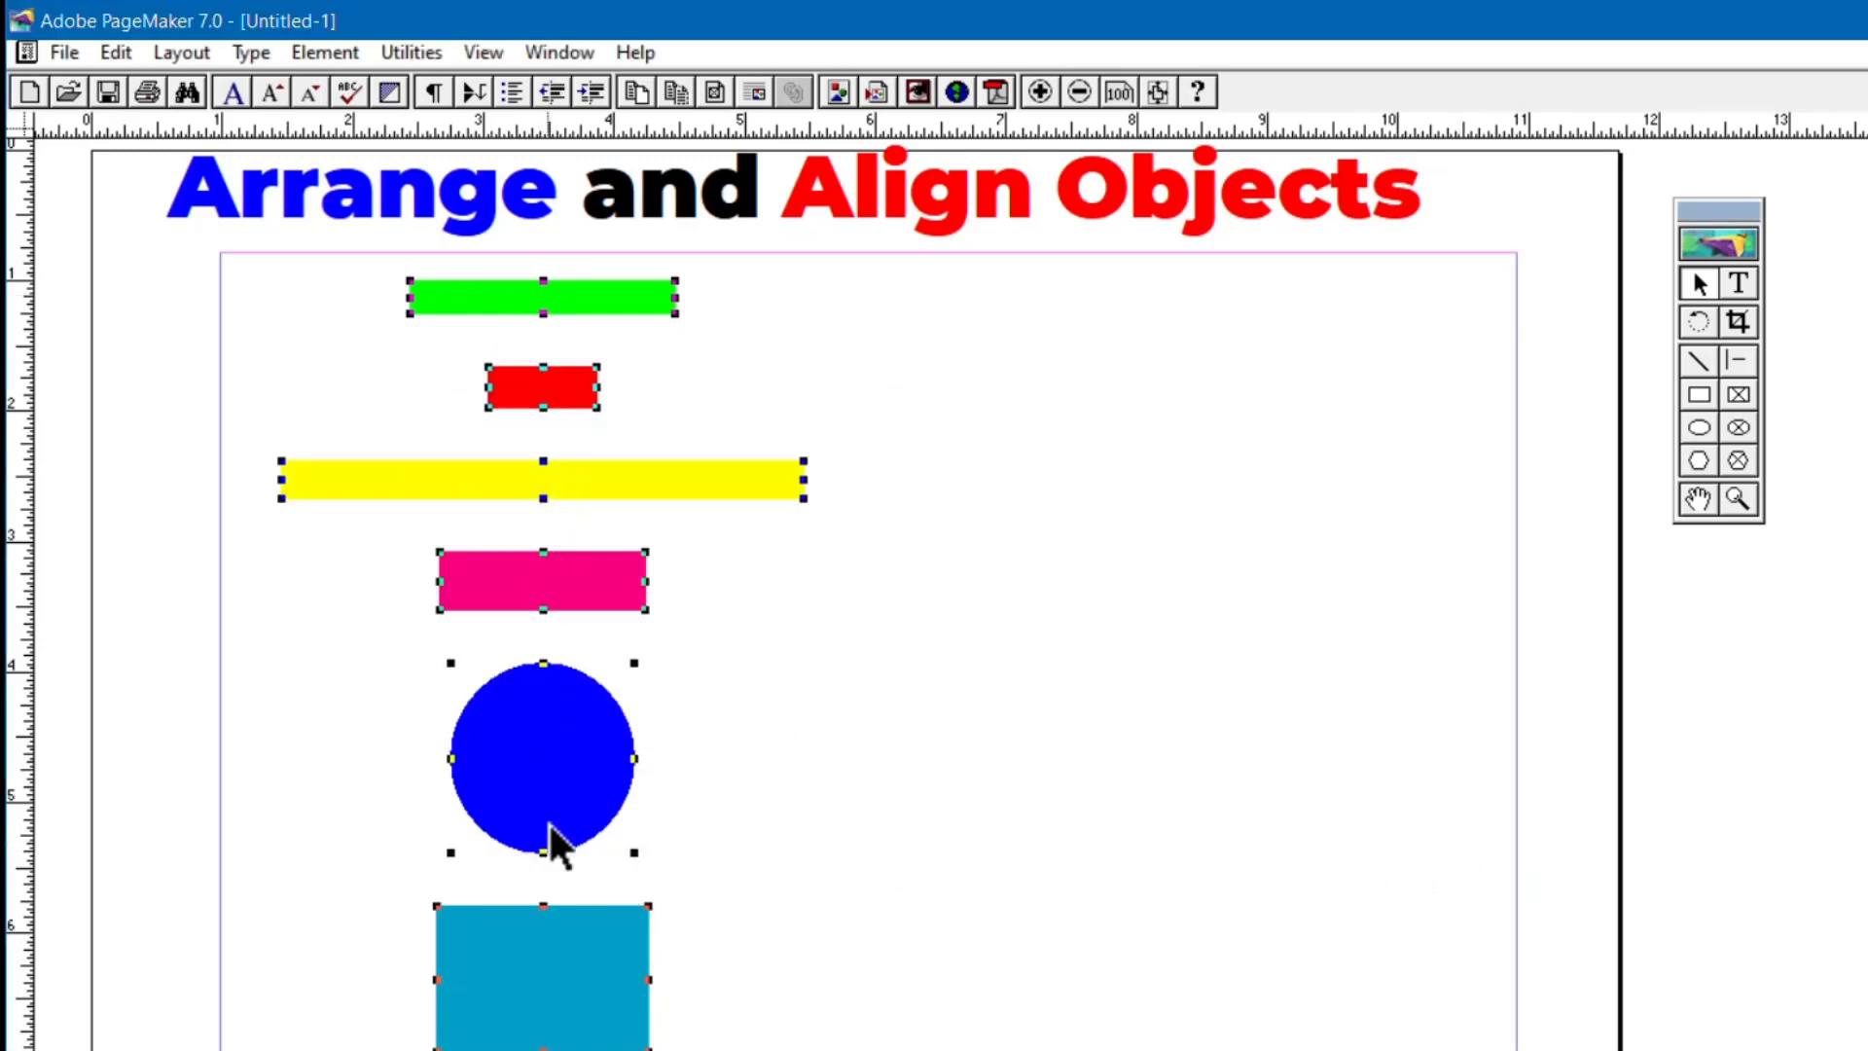
Select only the green, red, yellow and magenta rectangles above the blue circle.
left_click(946, 506)
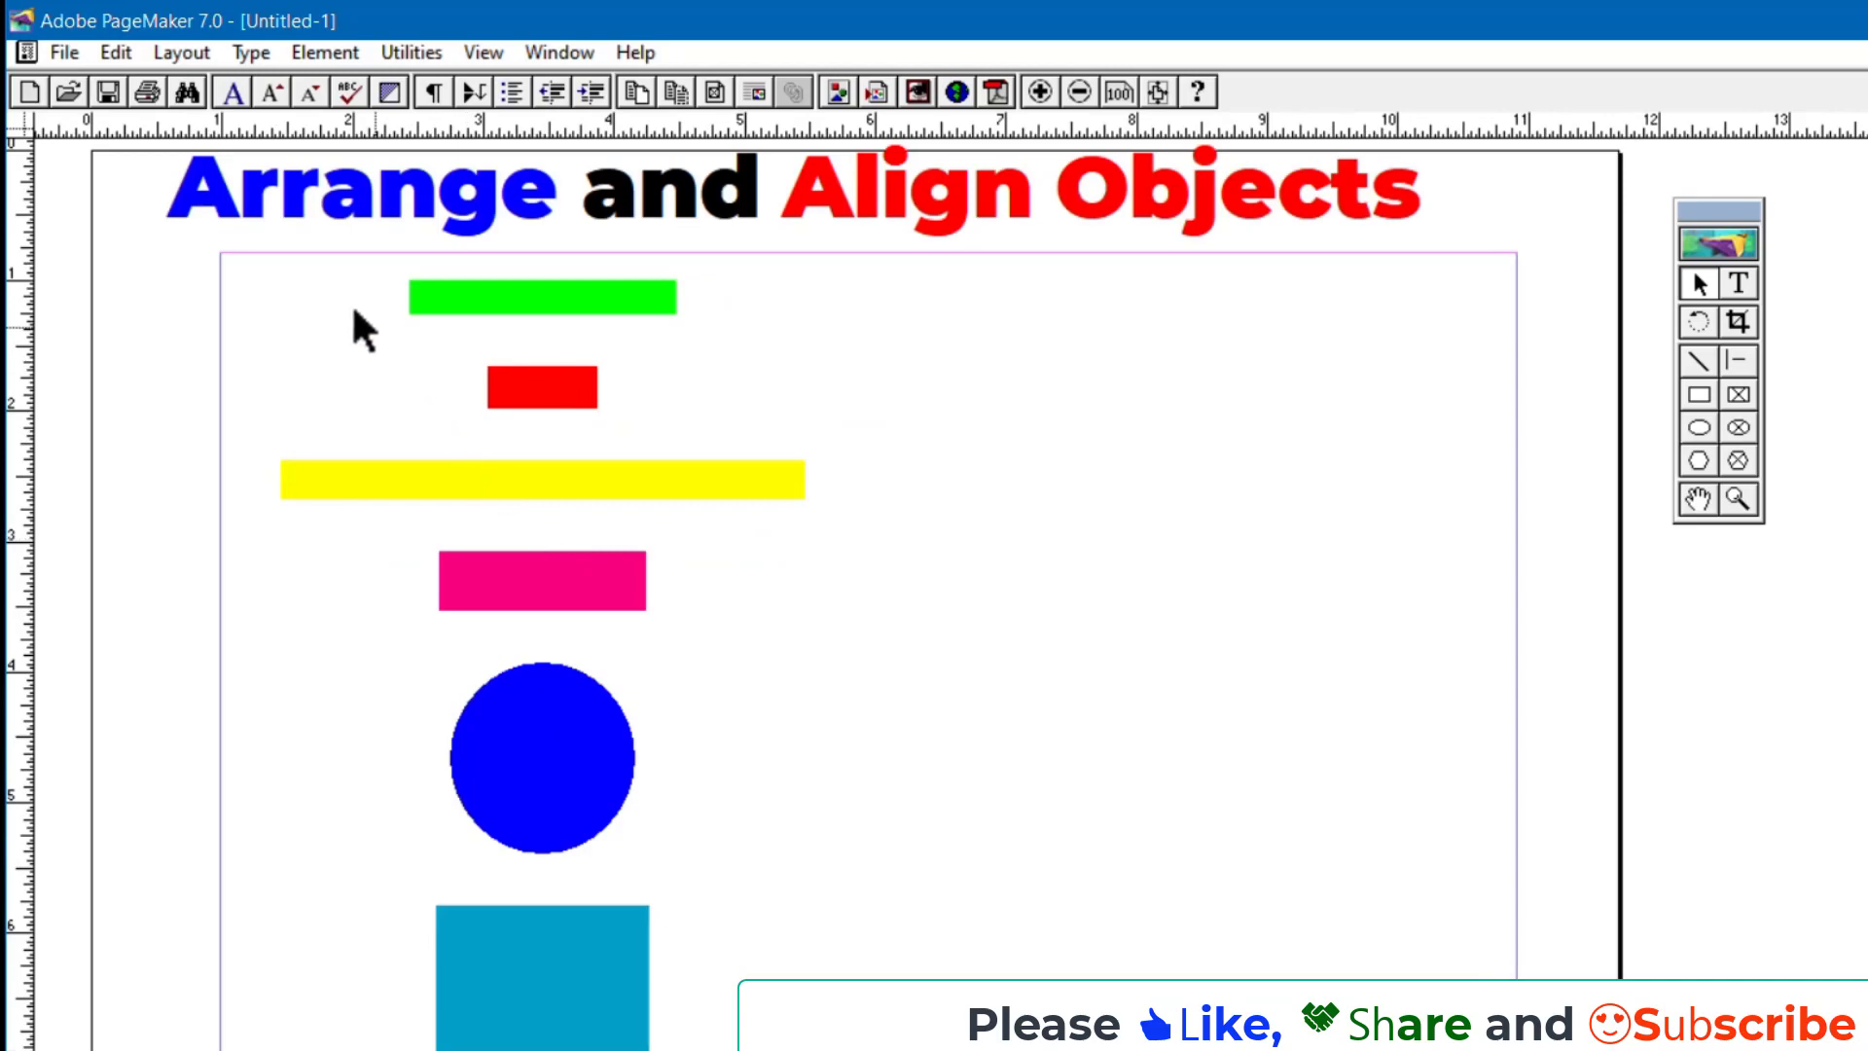
left_click_drag(265, 266, 903, 642)
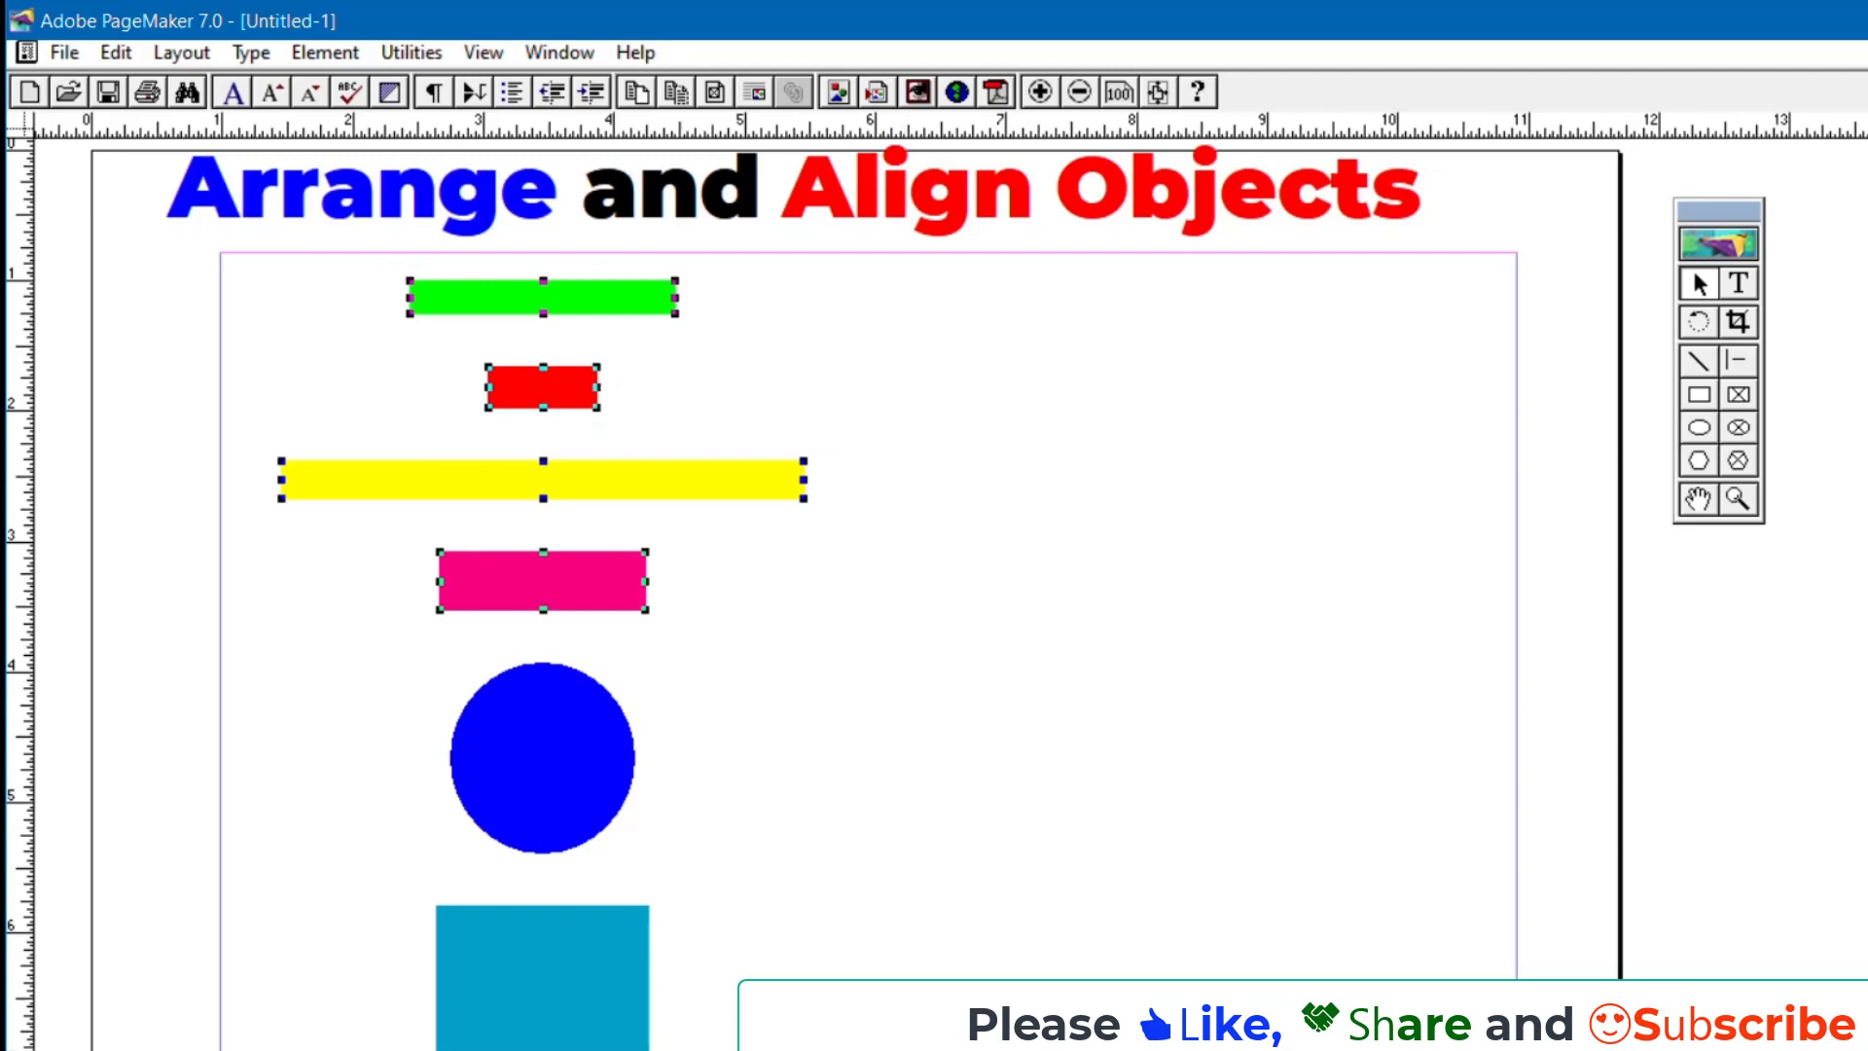
Copy the four selected rectangles onto the page with the text lines and place them below the last line.
left_click(903, 644)
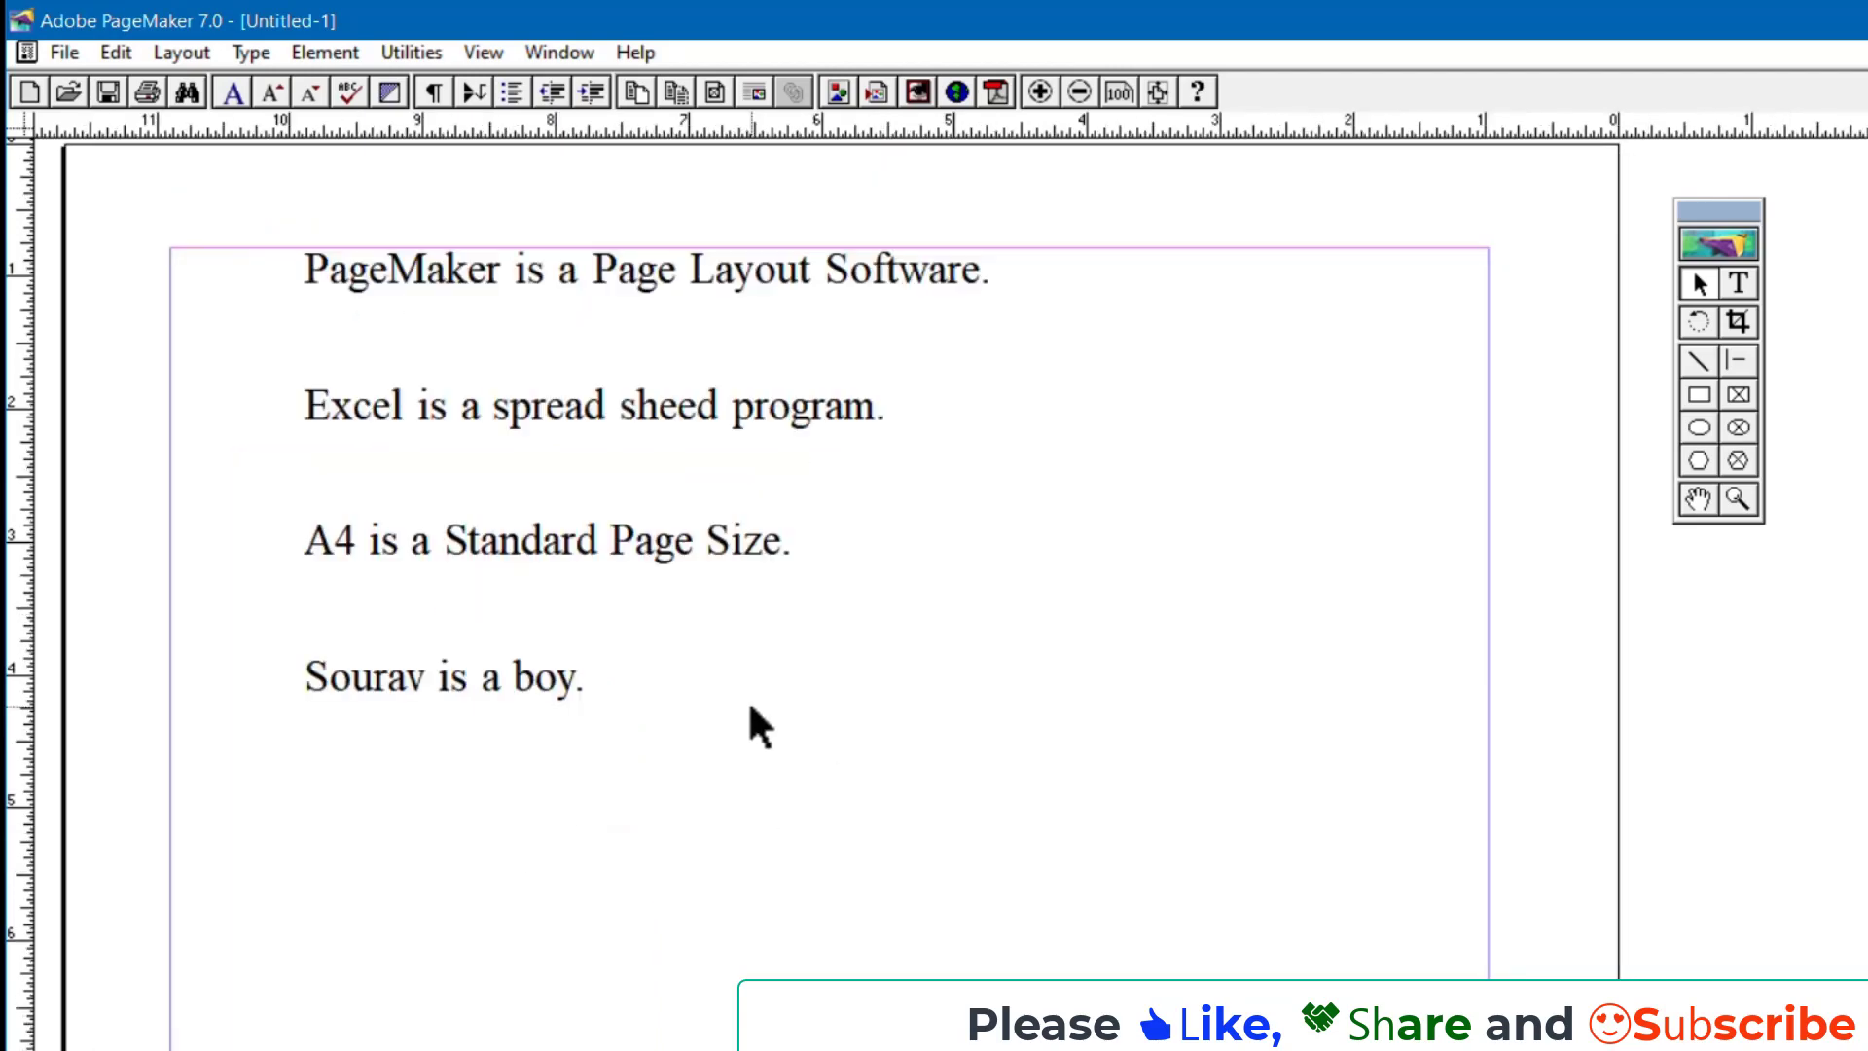
right_click(804, 725)
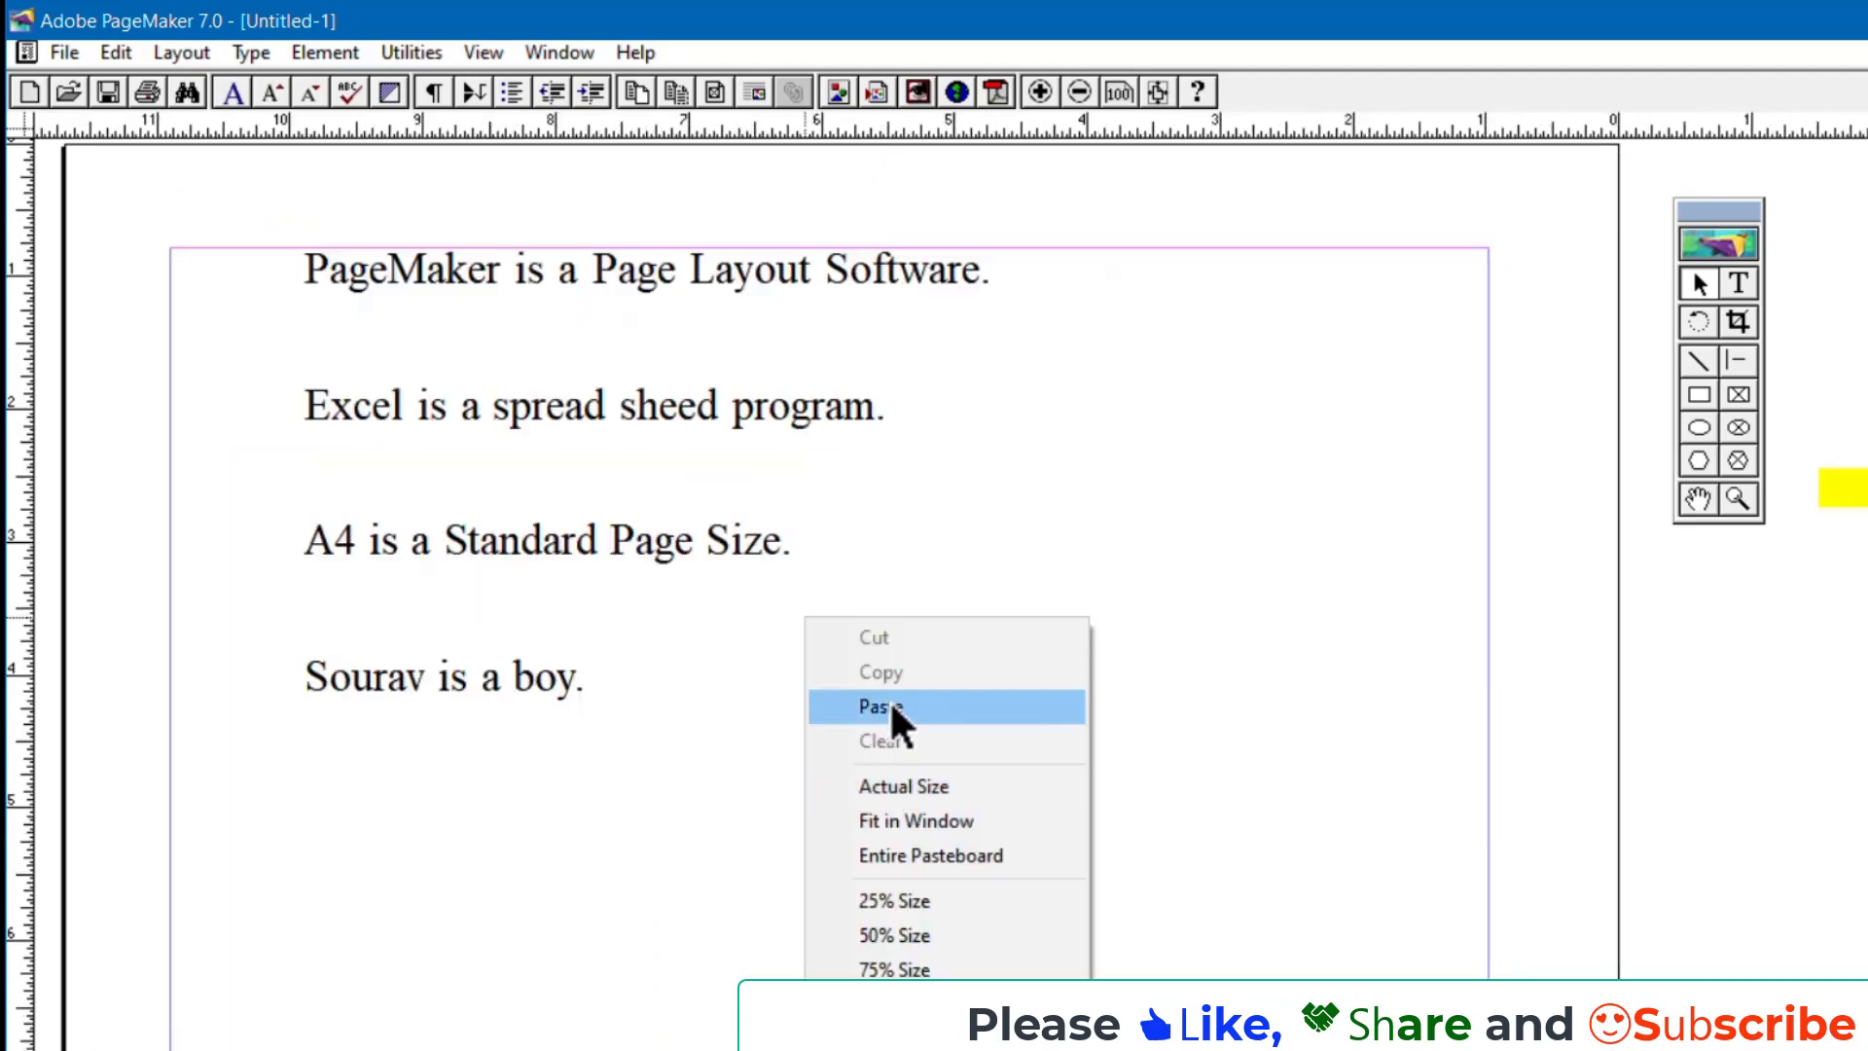
left_click(889, 699)
left_click_drag(1074, 734, 508, 860)
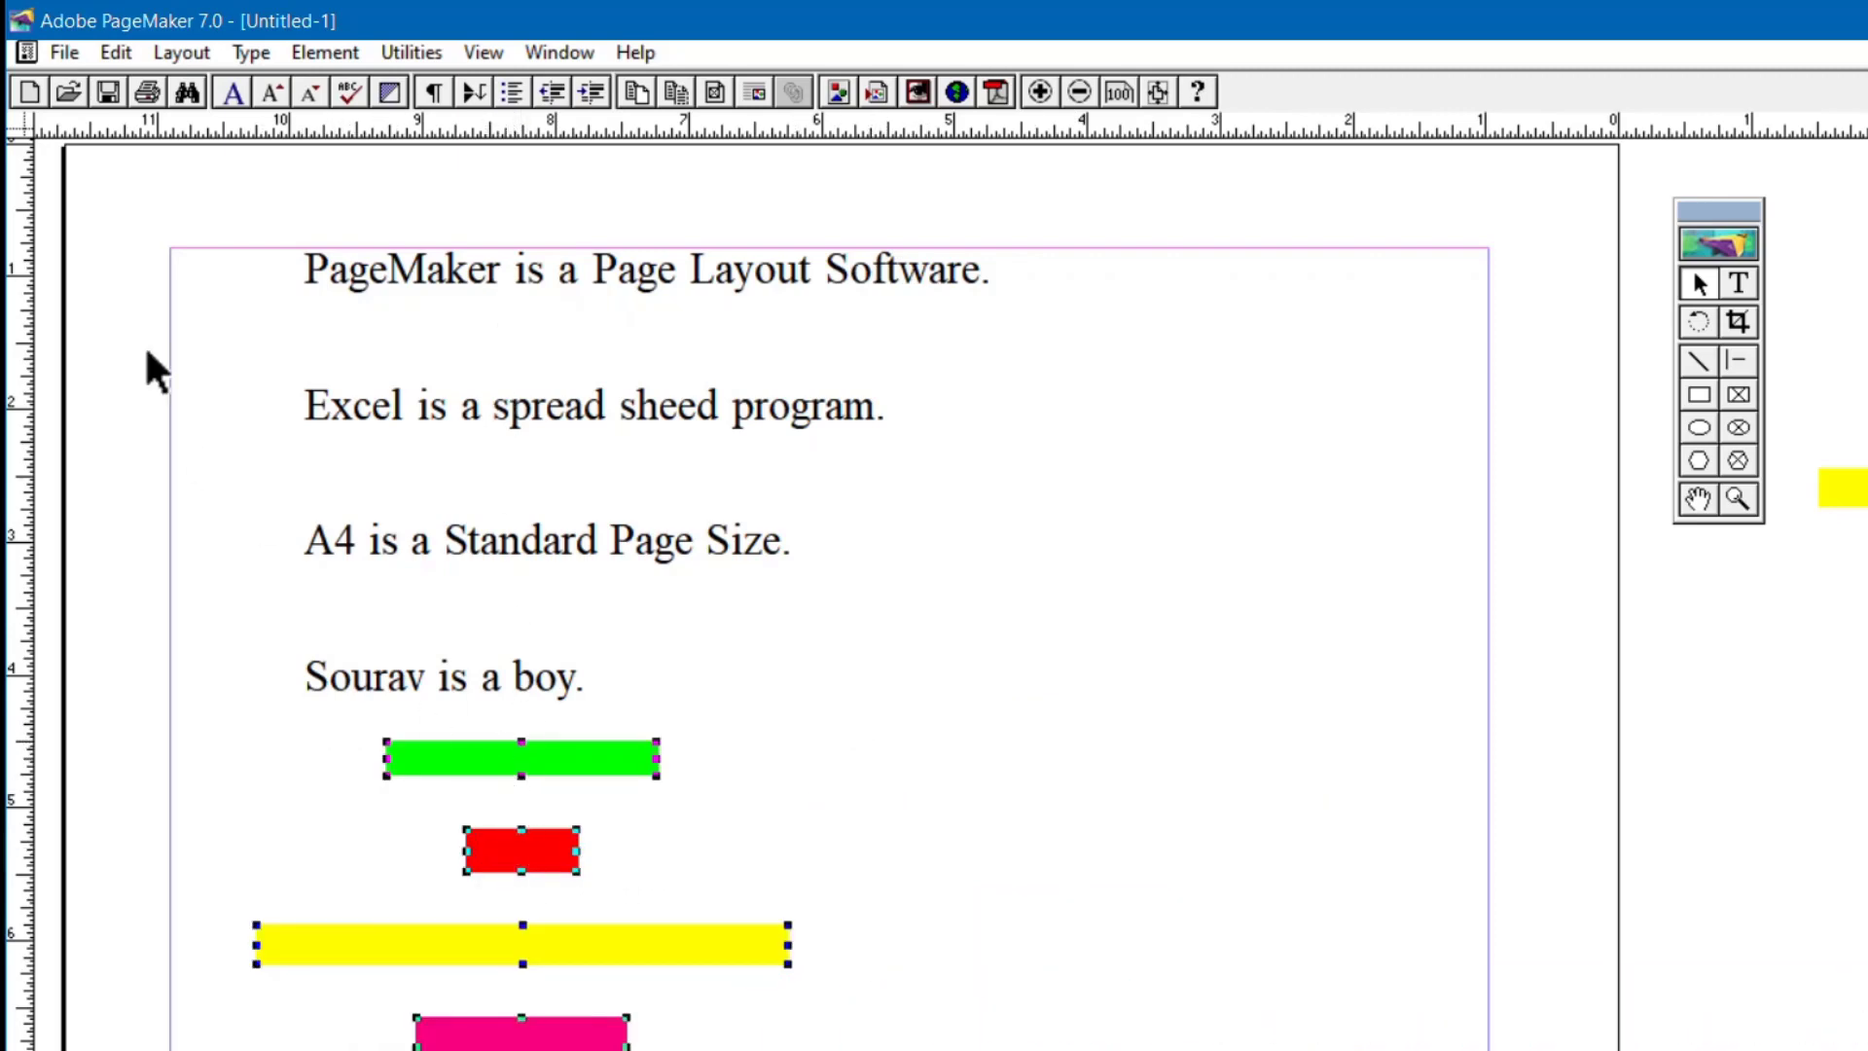
Align the left sides of all four text blocks and four rectangles, distributing them with equal vertical gaps within bounds.
left_click_drag(185, 173, 1007, 1050)
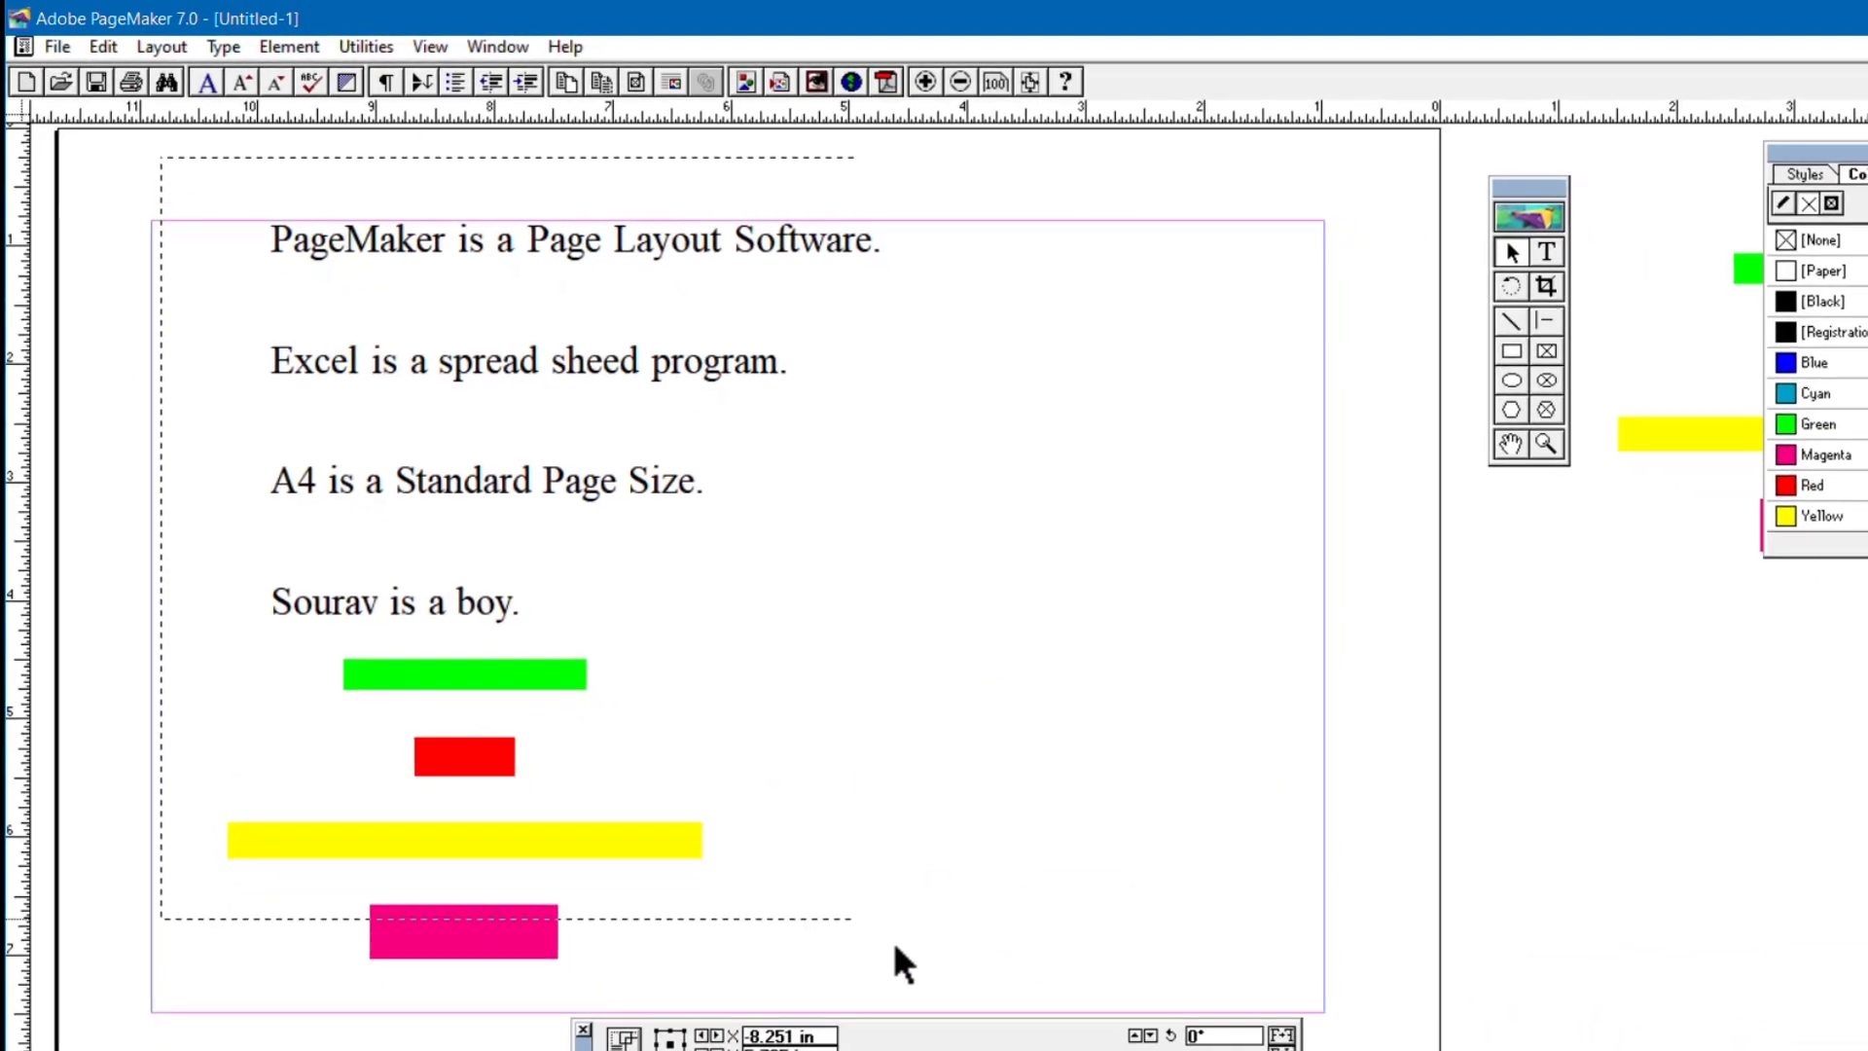
left_click_drag(905, 964, 1019, 1034)
left_click(282, 47)
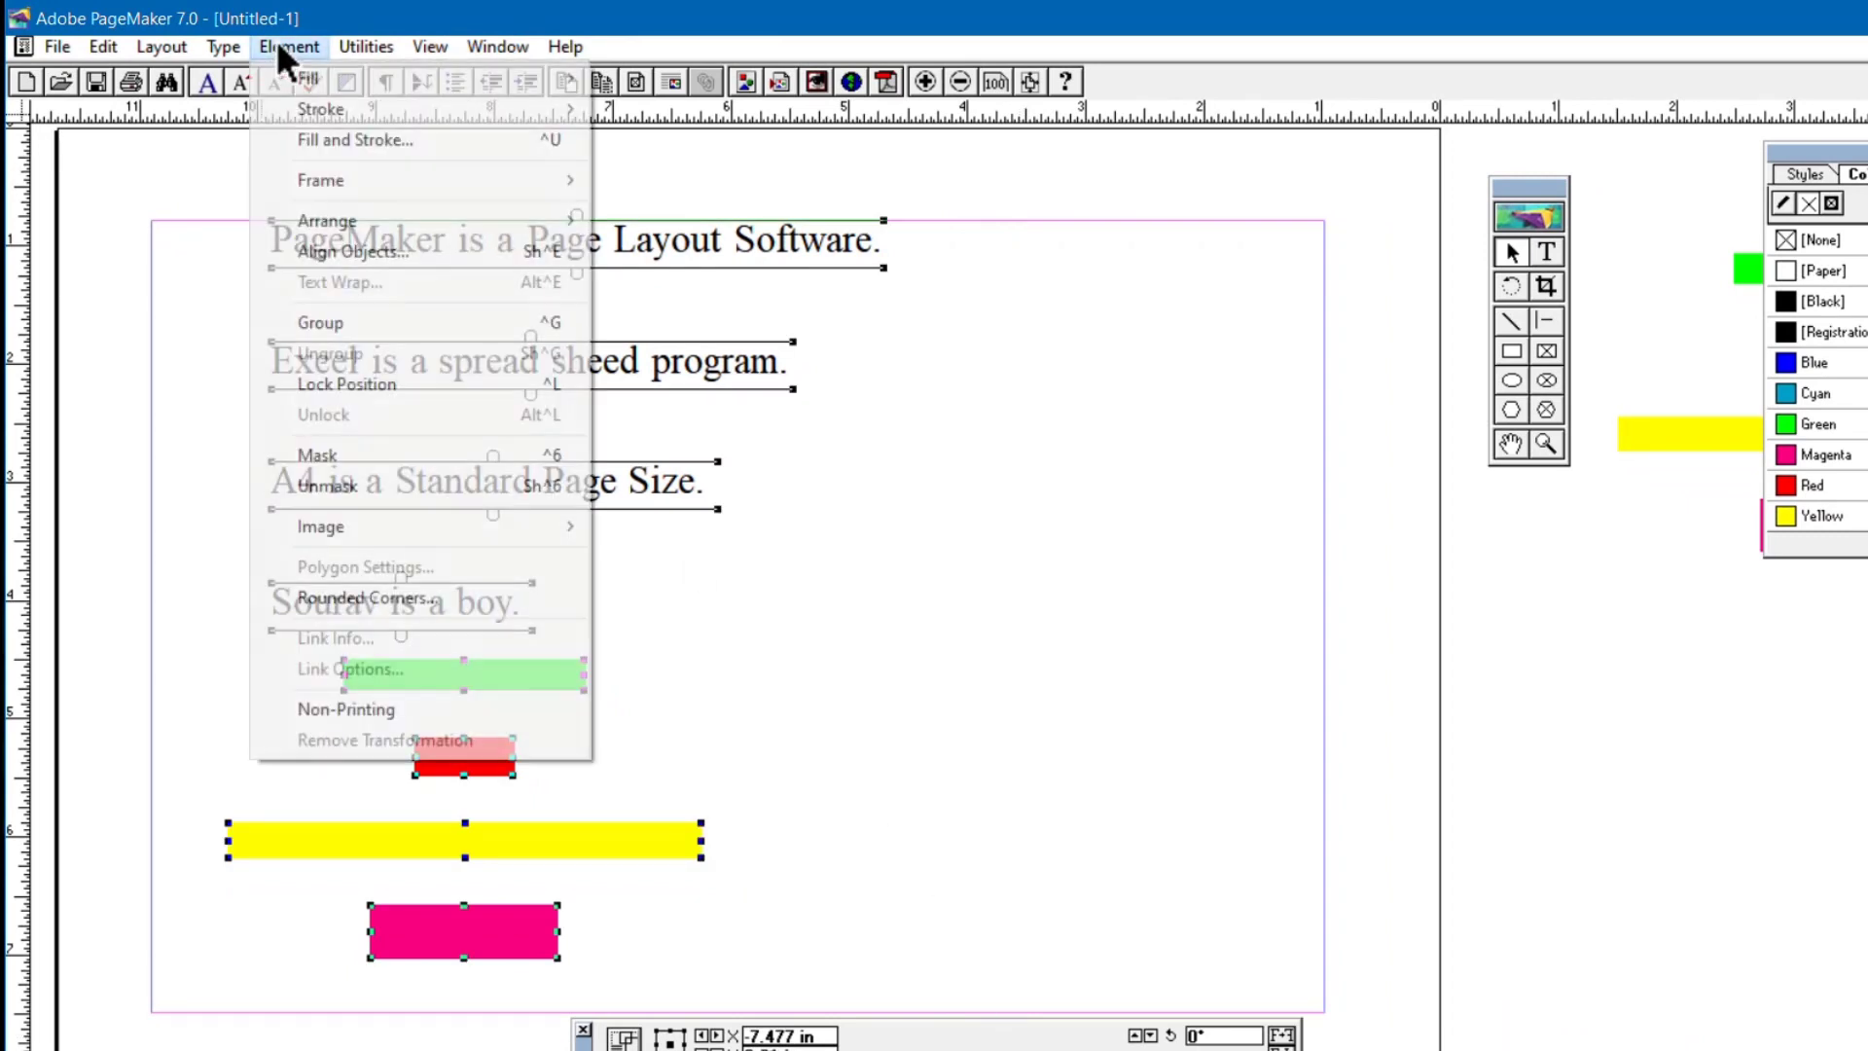
left_click(388, 251)
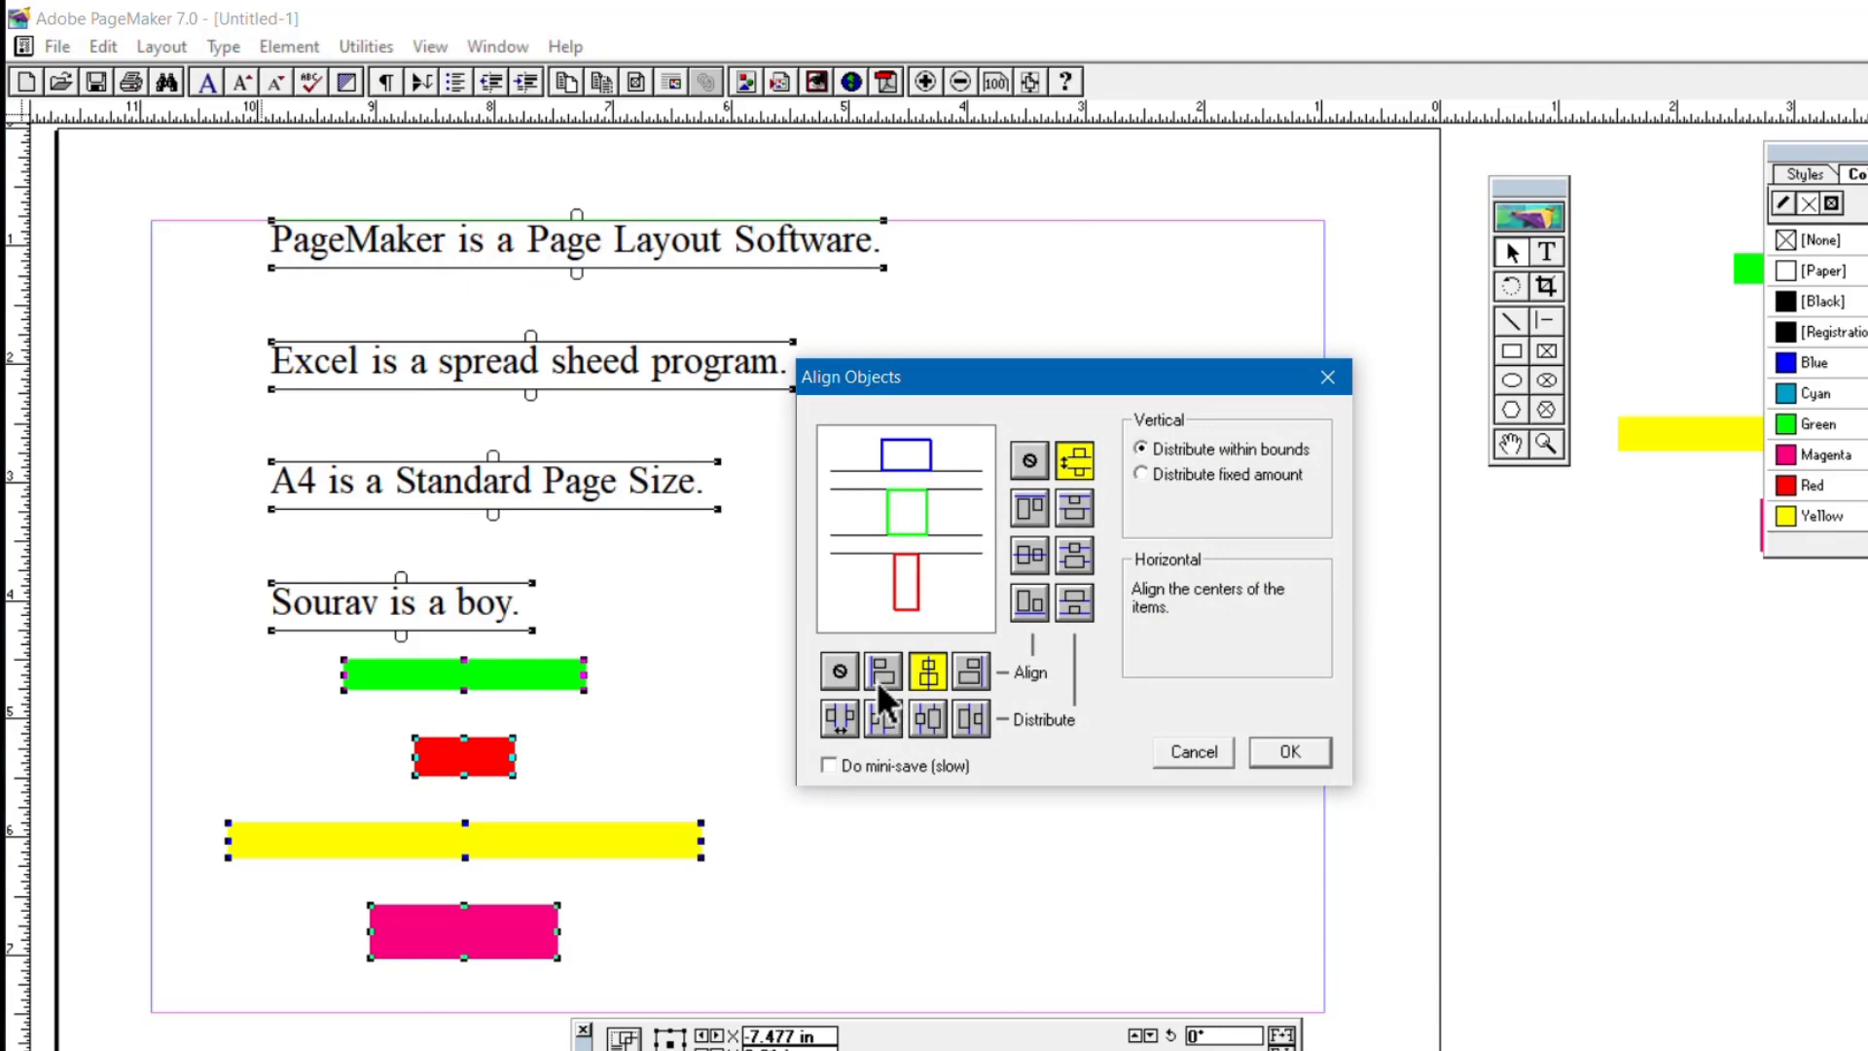
left_click(878, 680)
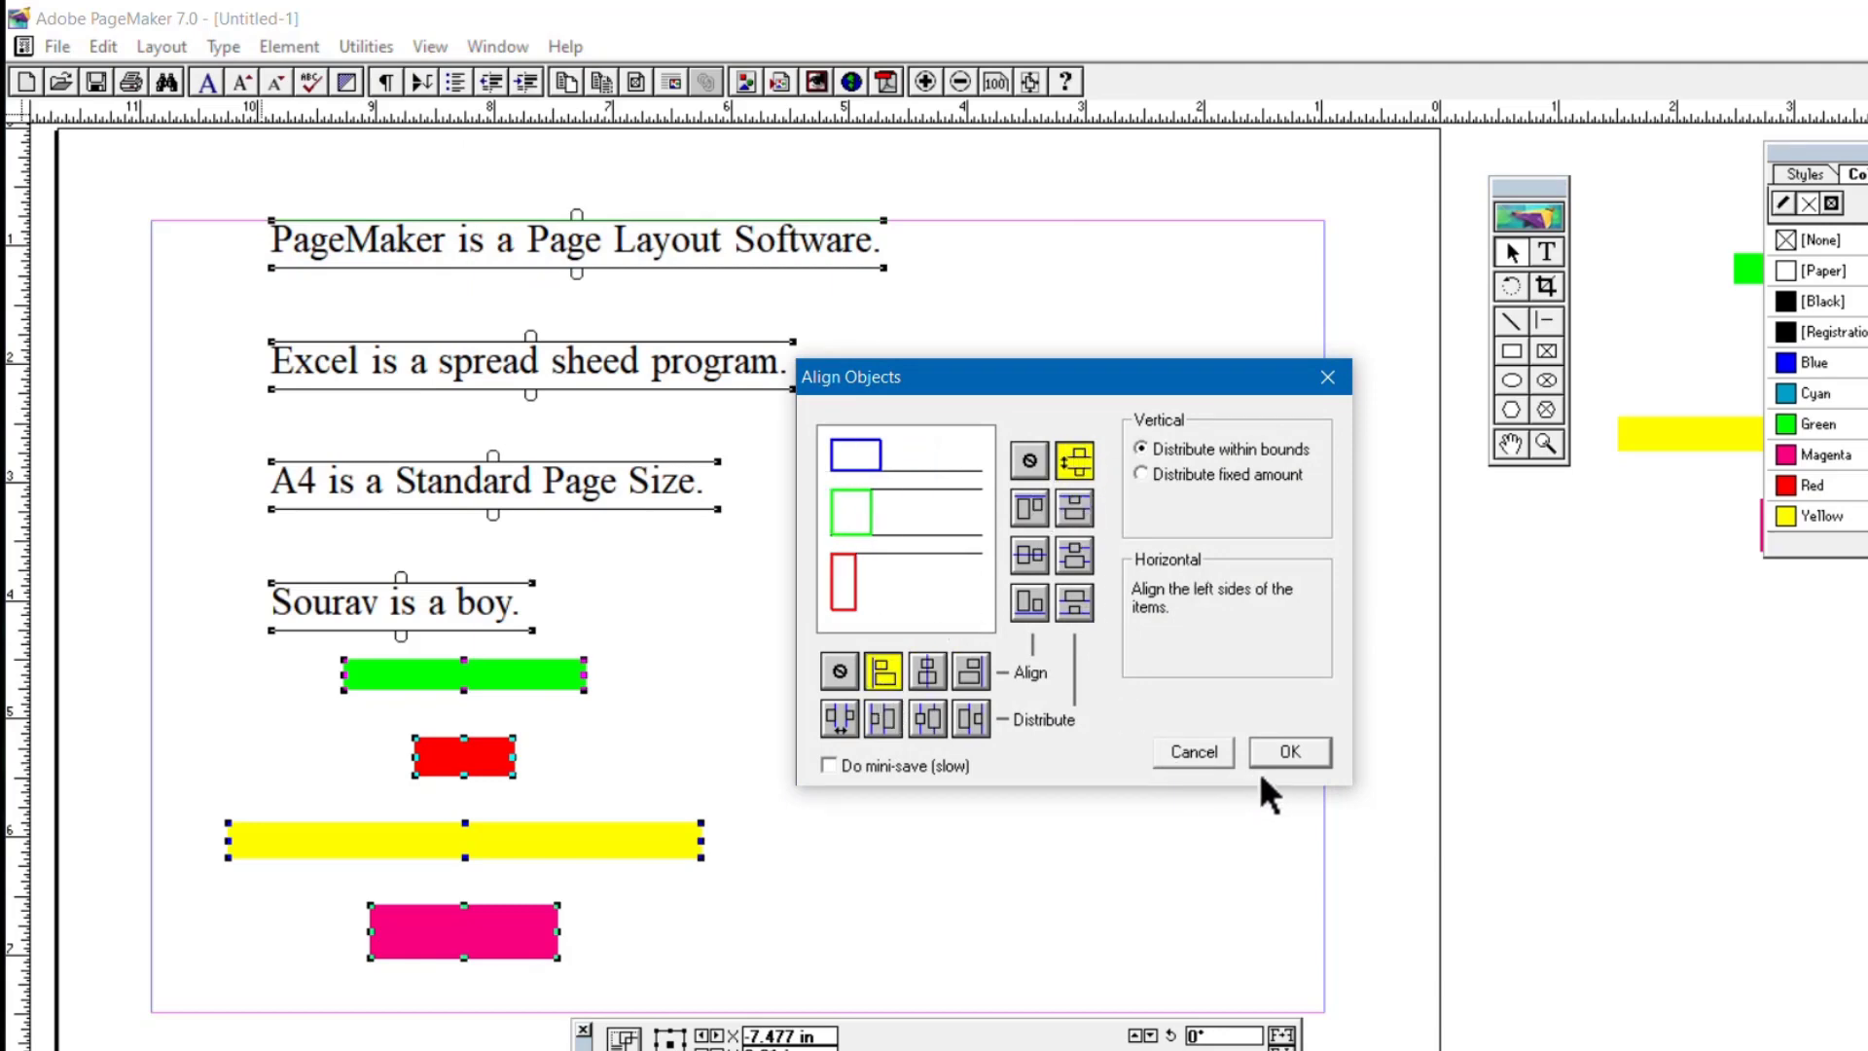
left_click(1288, 750)
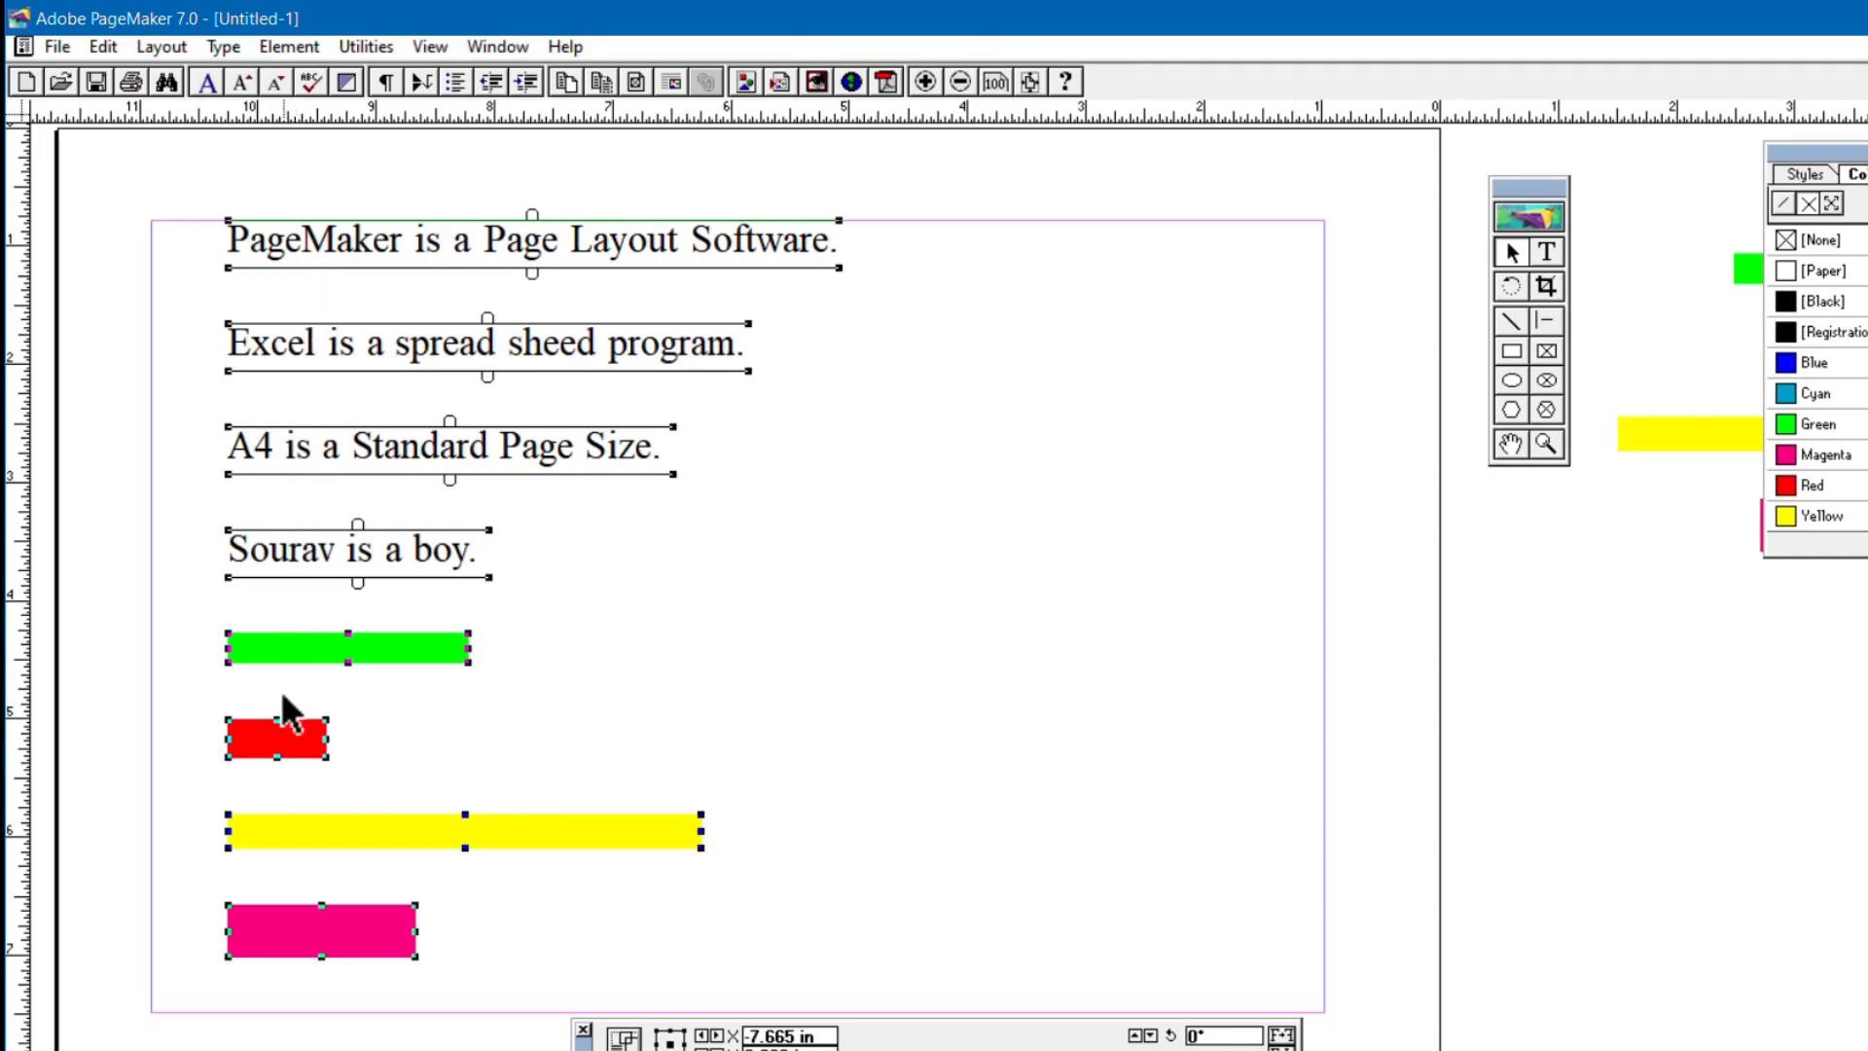
left_click(960, 584)
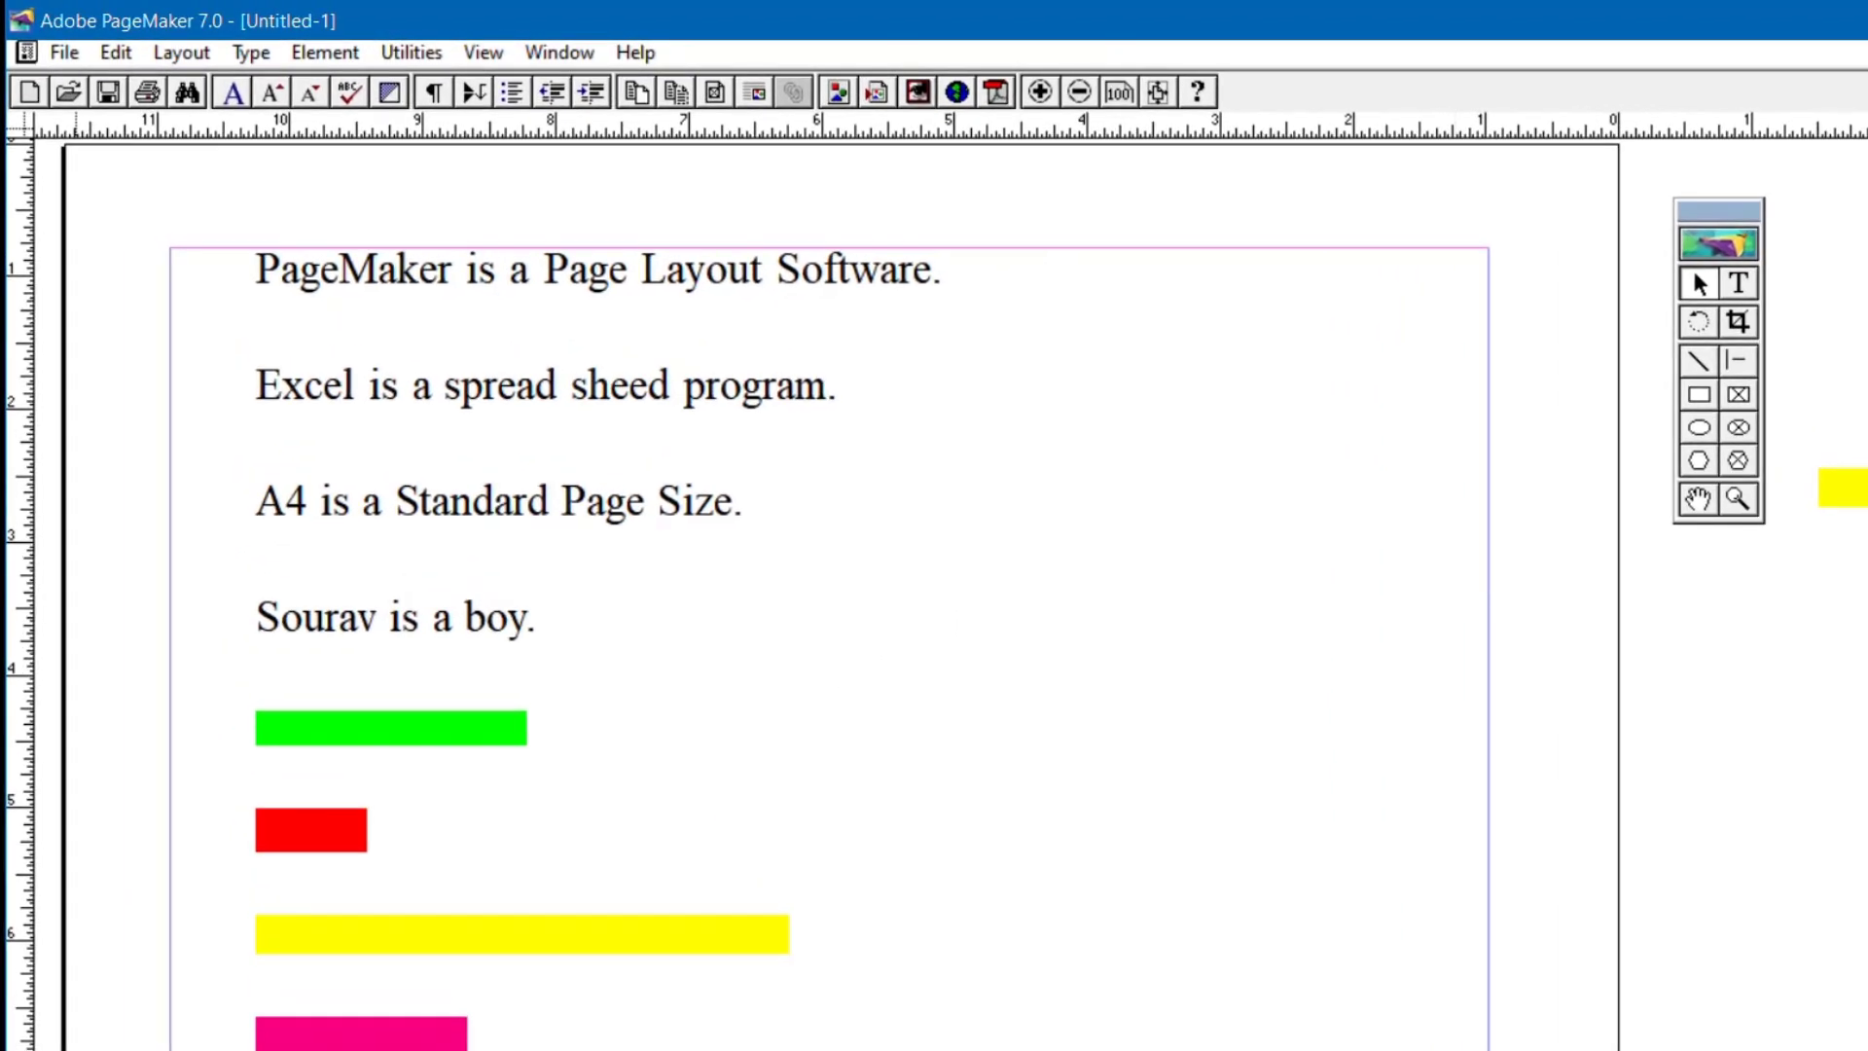